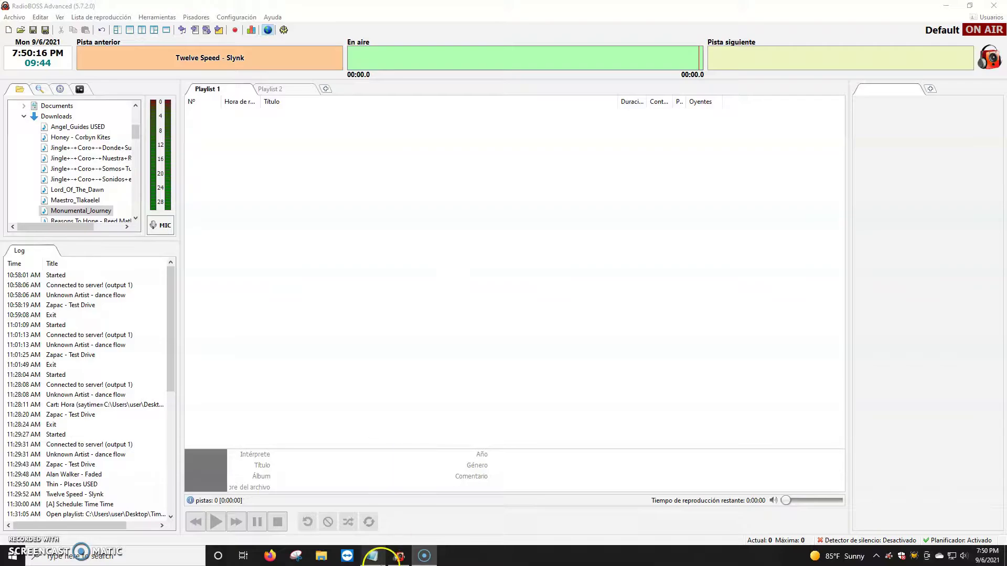
# Check the RADIOBOSS topic list in Notepad, and add Angel_Guides USED and Lord_Of_The_Dawn from Downloads to Playlist 1
pyautogui.click(372, 556)
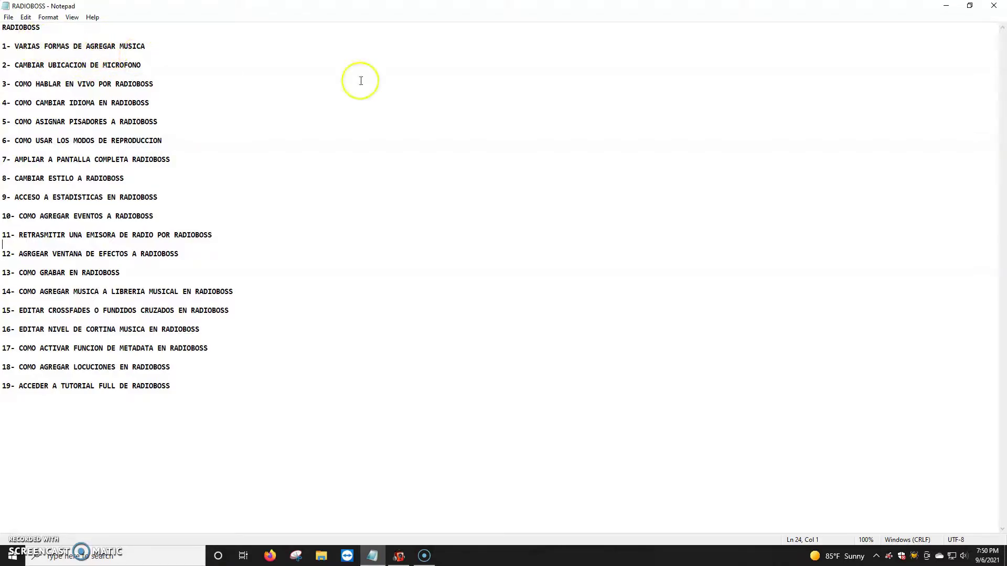
pyautogui.click(947, 8)
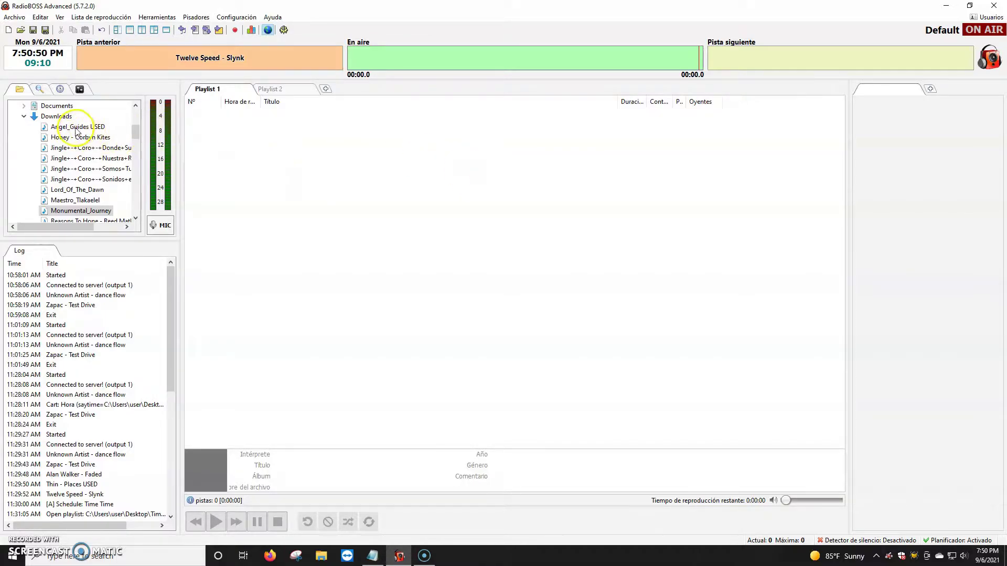
pyautogui.moveTo(74, 132); pyautogui.dragTo(291, 128)
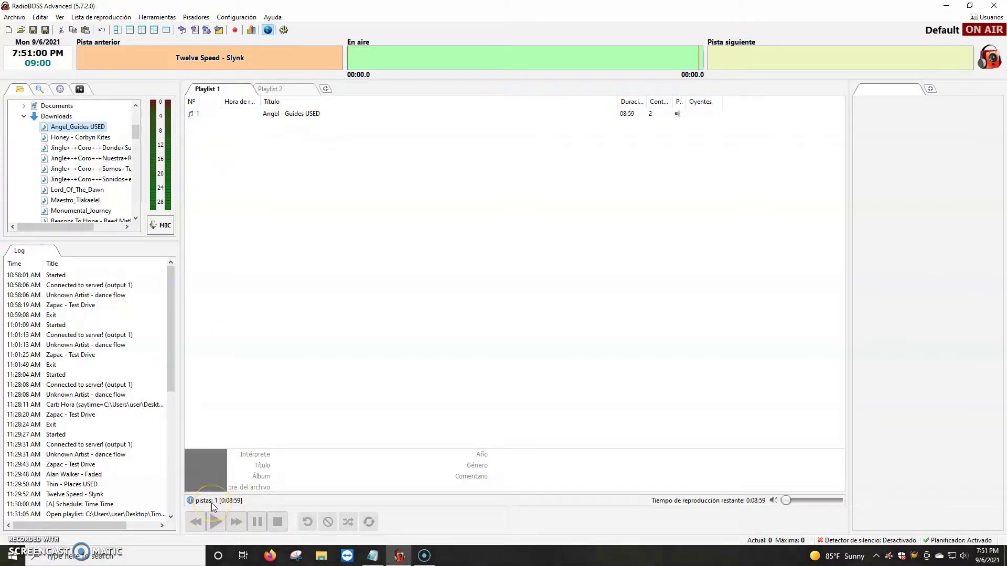
pyautogui.click(236, 504)
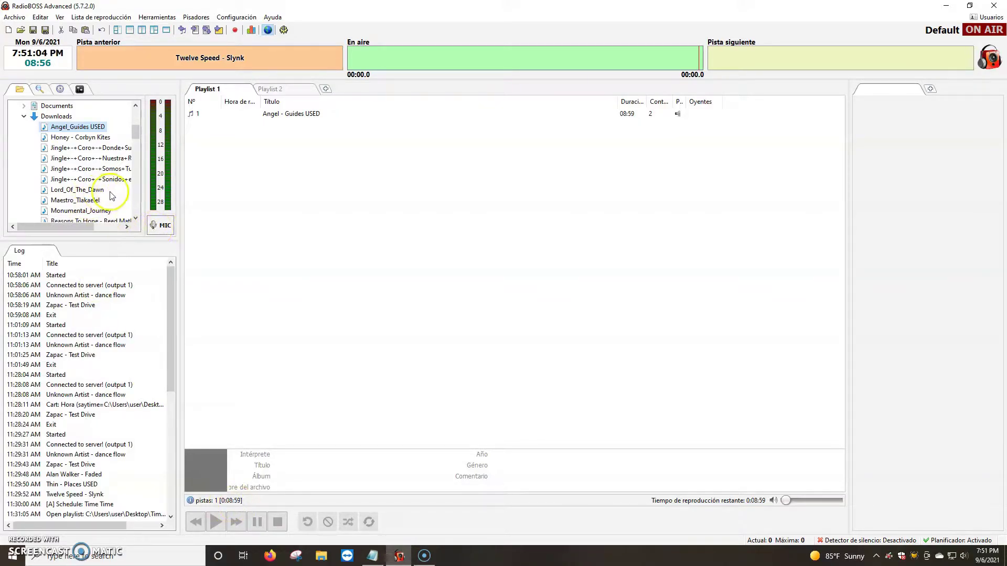
pyautogui.doubleClick(90, 191)
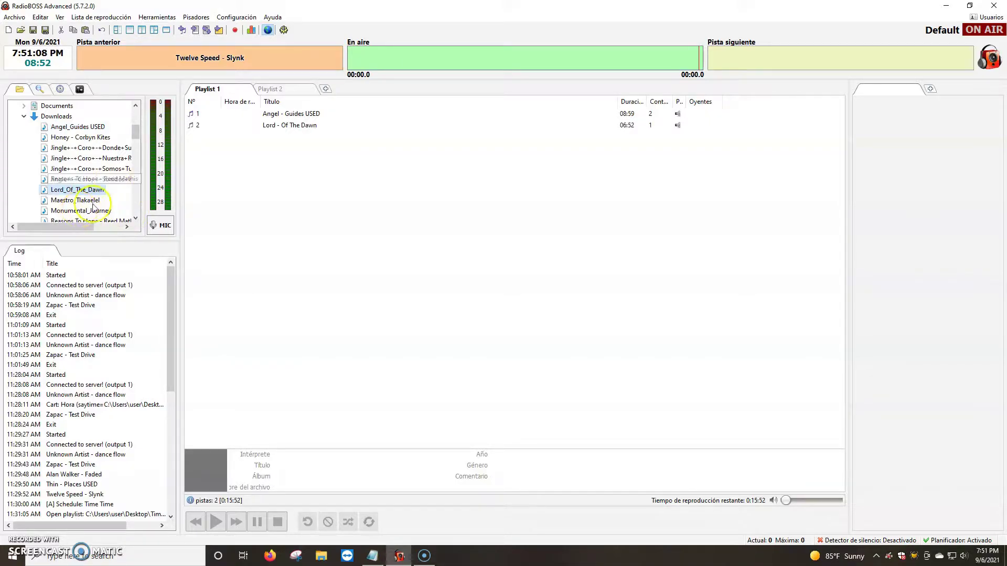
# Try to add Song_of_Sadhana USED to Playlist 1, and delete the duplicate Lord - Of The Dawn entry
pyautogui.moveTo(134, 131); pyautogui.dragTo(135, 142)
pyautogui.rightClick(91, 215)
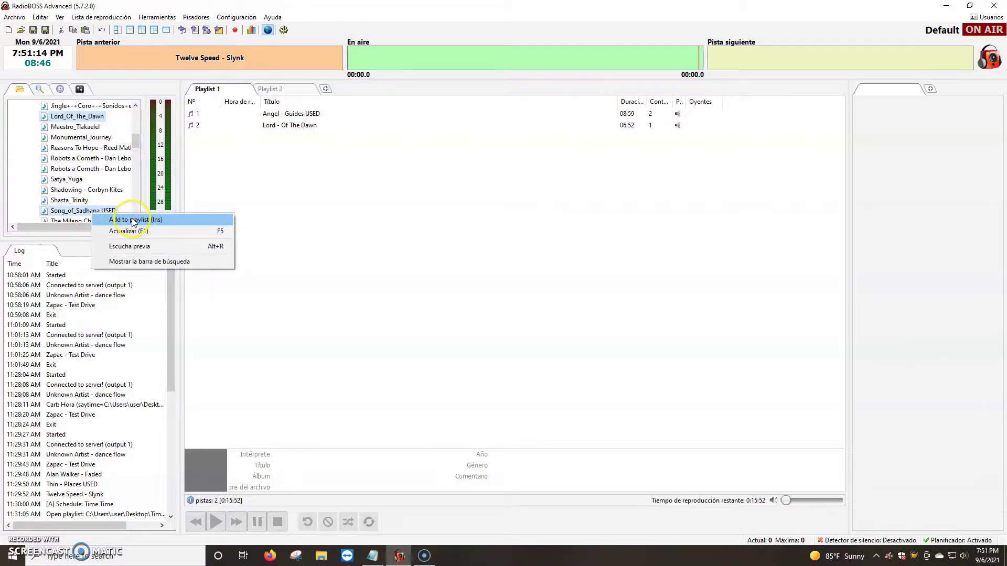
pyautogui.click(137, 220)
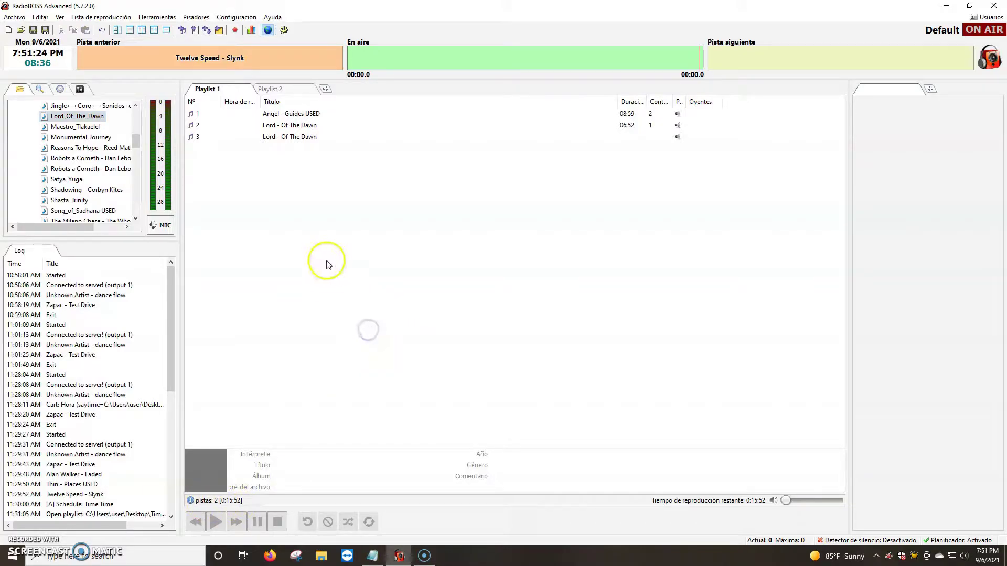
pyautogui.click(292, 137)
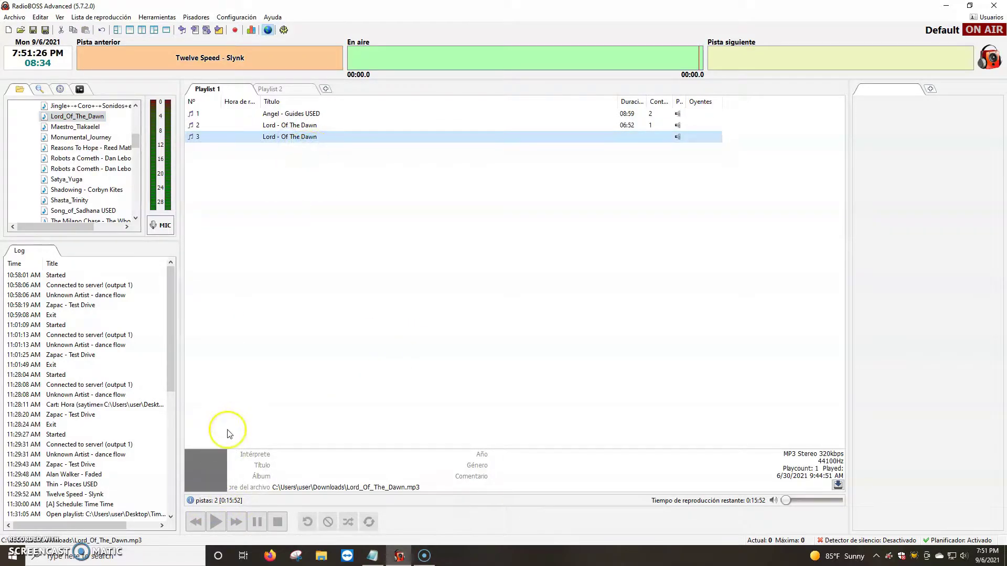
pyautogui.rightClick(286, 137)
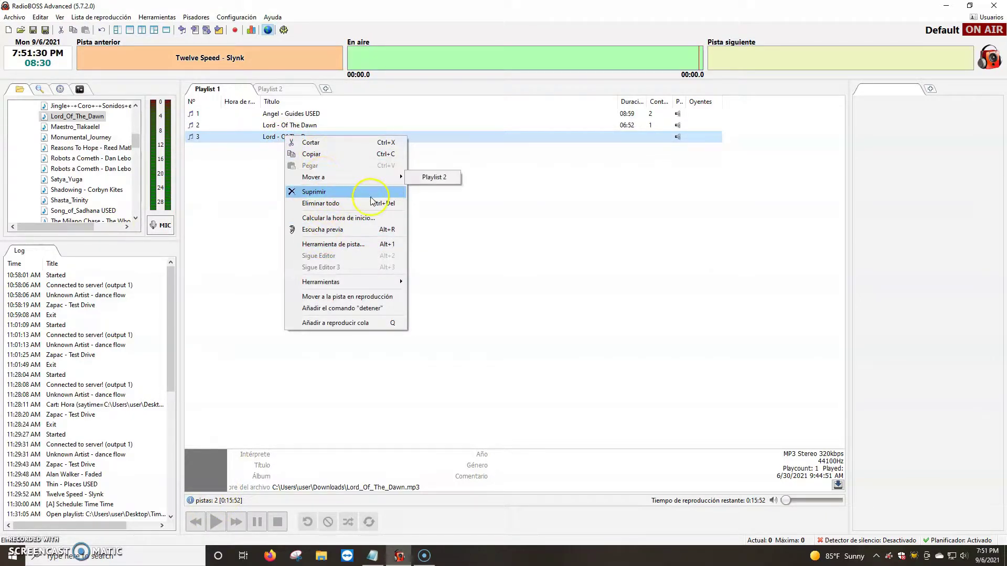
pyautogui.click(329, 192)
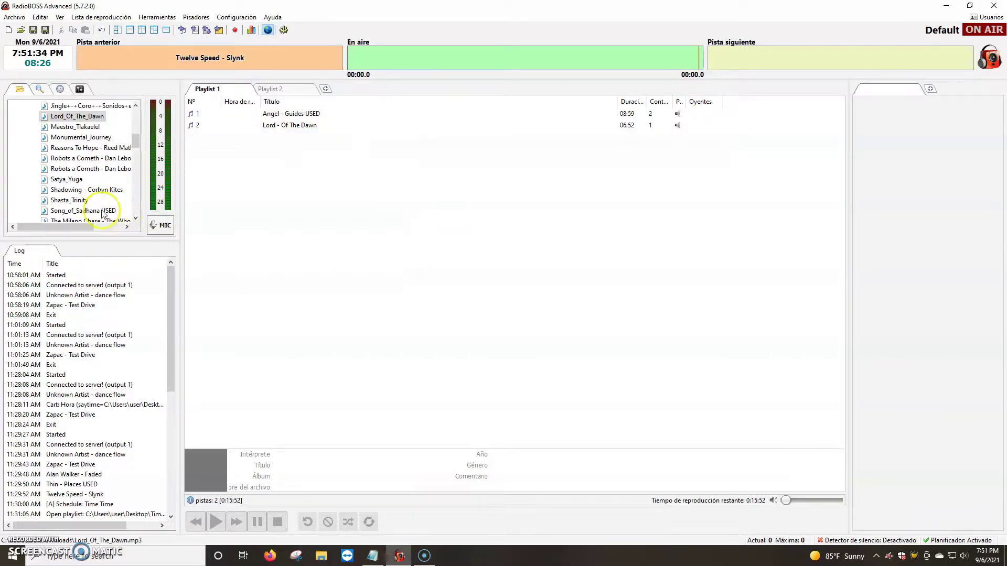
# Add the Shasta_Trinity track from the Downloads folder to Playlist 1
pyautogui.doubleClick(74, 201)
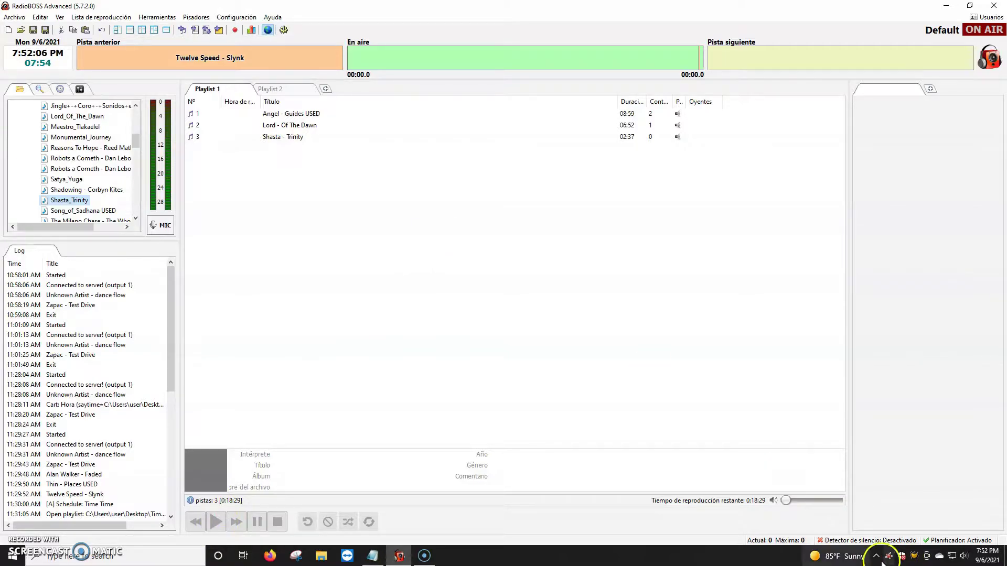
pyautogui.moveTo(134, 145)
pyautogui.mouseDown()
pyautogui.moveTo(135, 125)
pyautogui.moveTo(135, 134)
pyautogui.mouseUp()
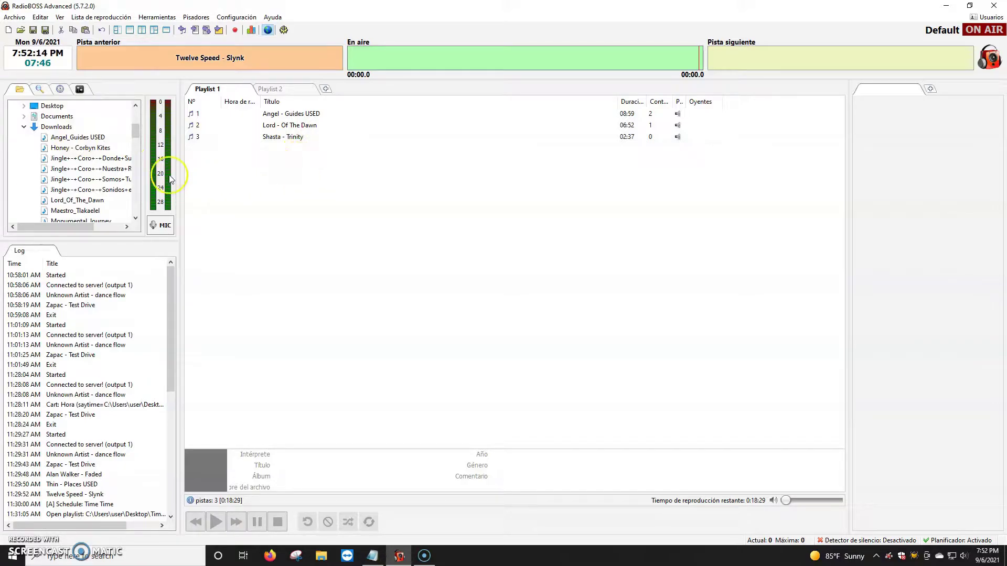
pyautogui.rightClick(89, 137)
pyautogui.click(339, 188)
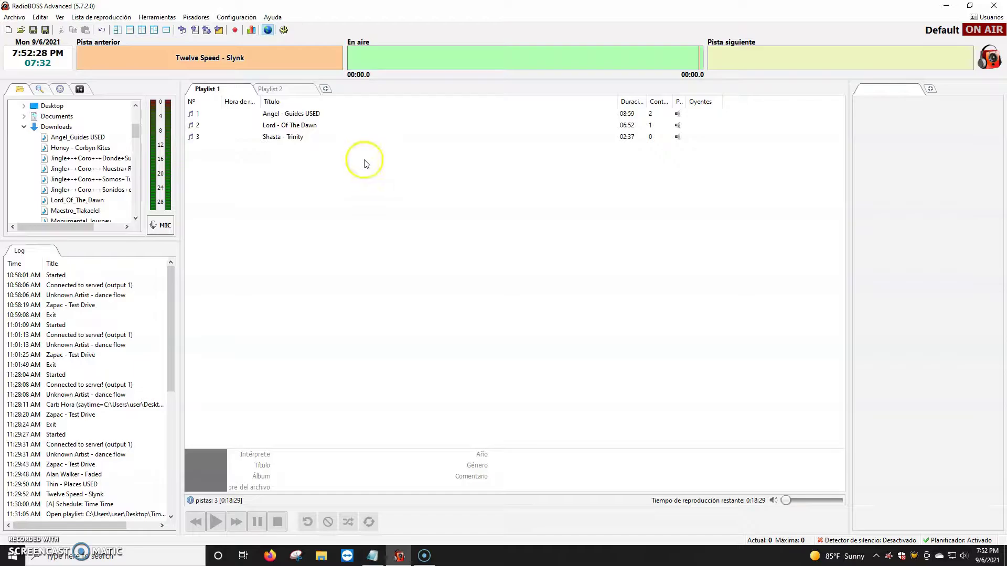
pyautogui.click(134, 135)
pyautogui.moveTo(134, 135); pyautogui.dragTo(135, 132)
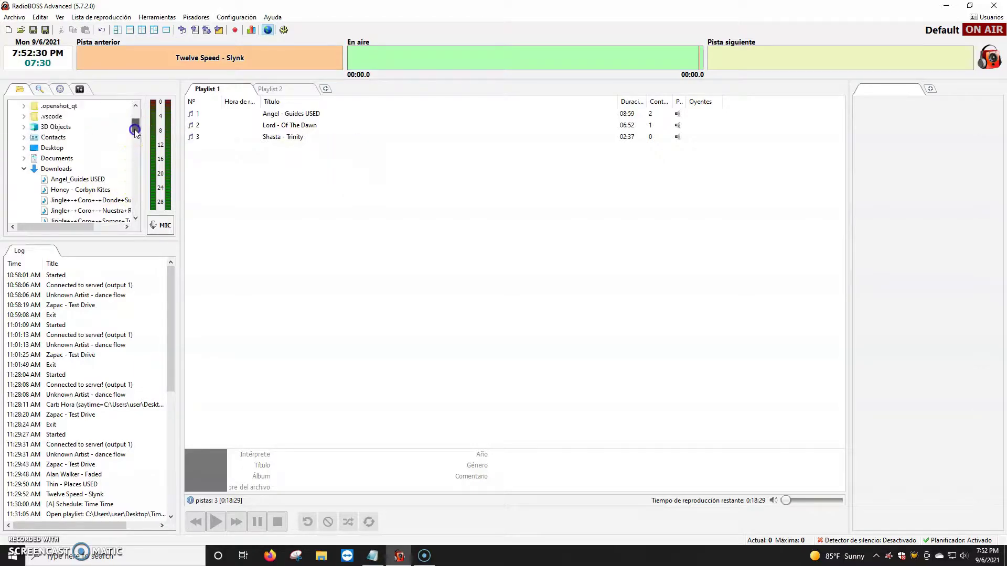
pyautogui.click(18, 93)
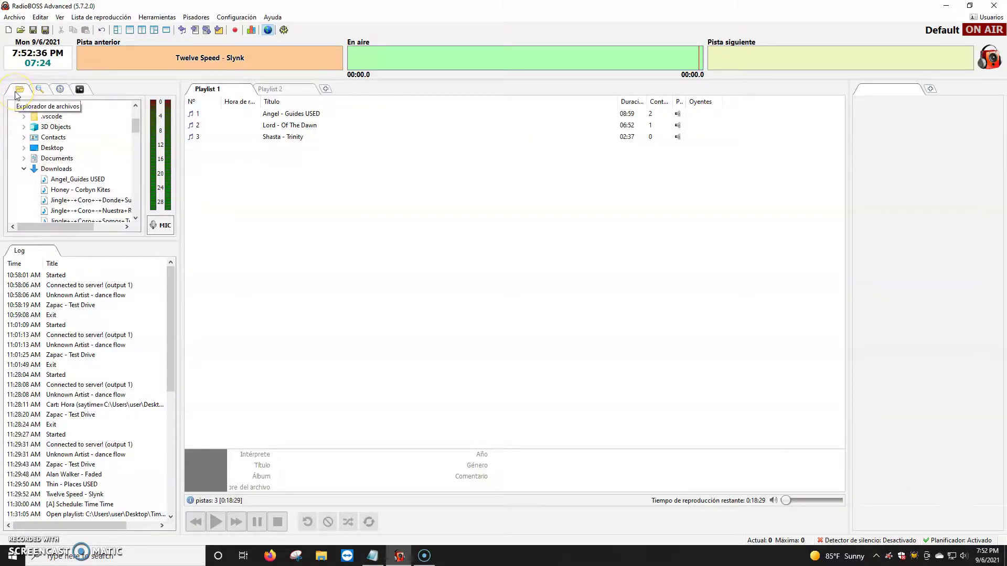
pyautogui.click(16, 94)
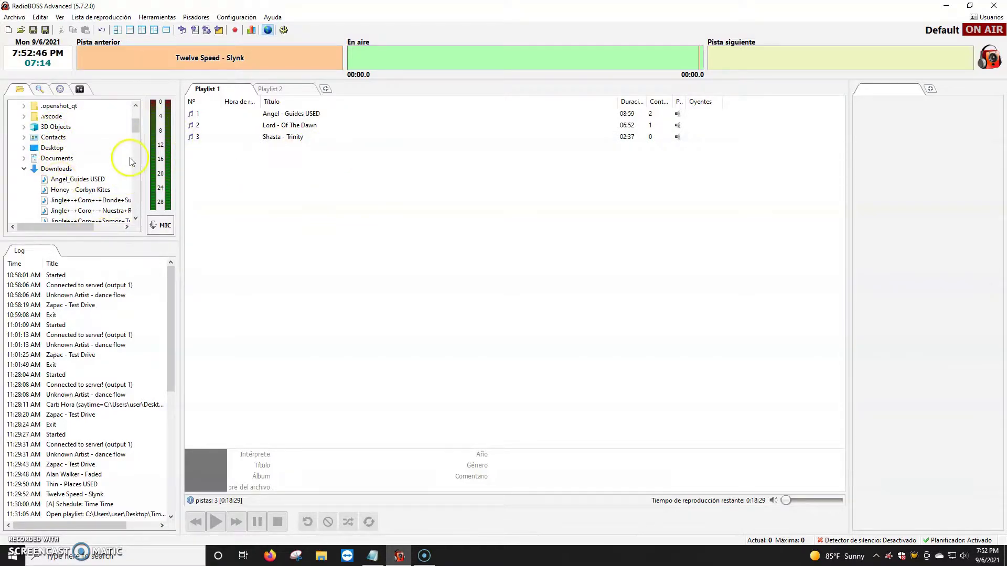
pyautogui.moveTo(135, 125); pyautogui.dragTo(135, 129)
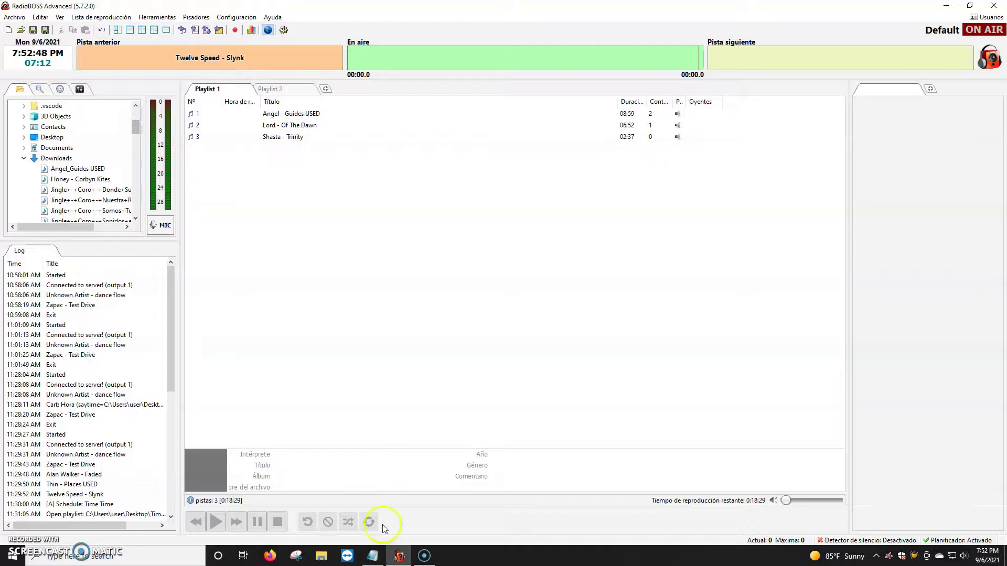
# Check the topic list in Notepad, and disable the MIC y VU metros en el centro display option in RadioBOSS
pyautogui.click(372, 556)
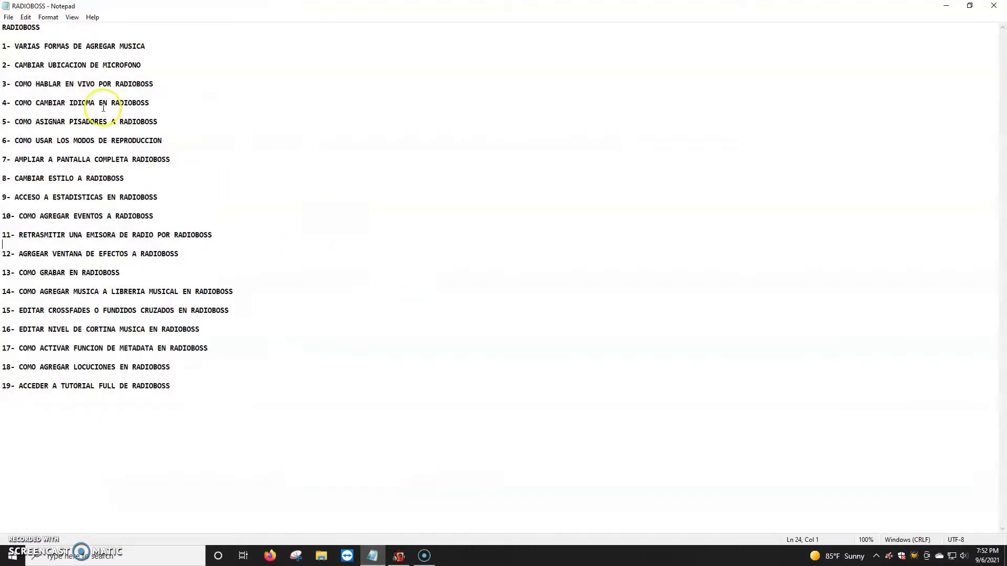
pyautogui.click(947, 9)
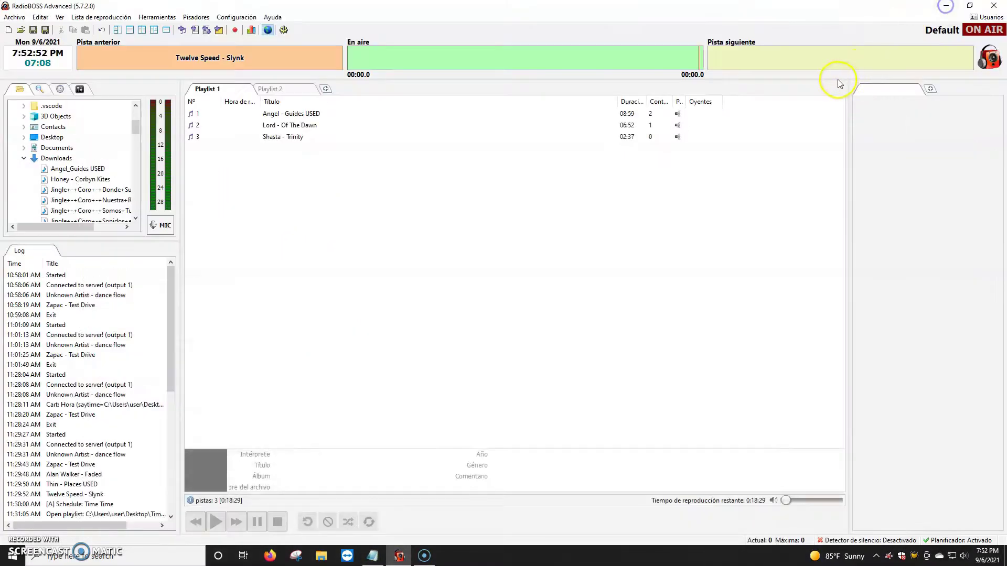
pyautogui.click(541, 300)
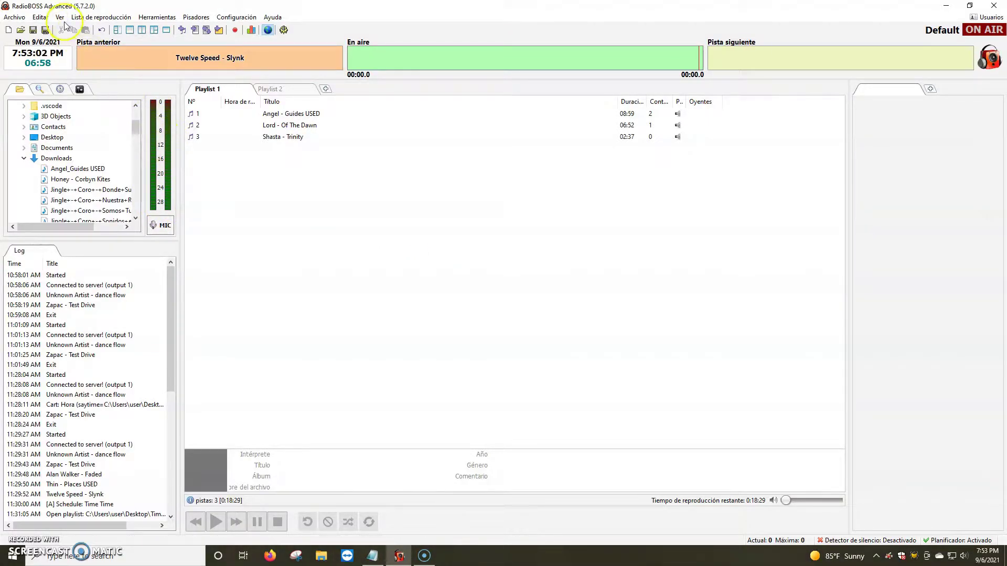
pyautogui.click(40, 17)
pyautogui.moveTo(62, 19)
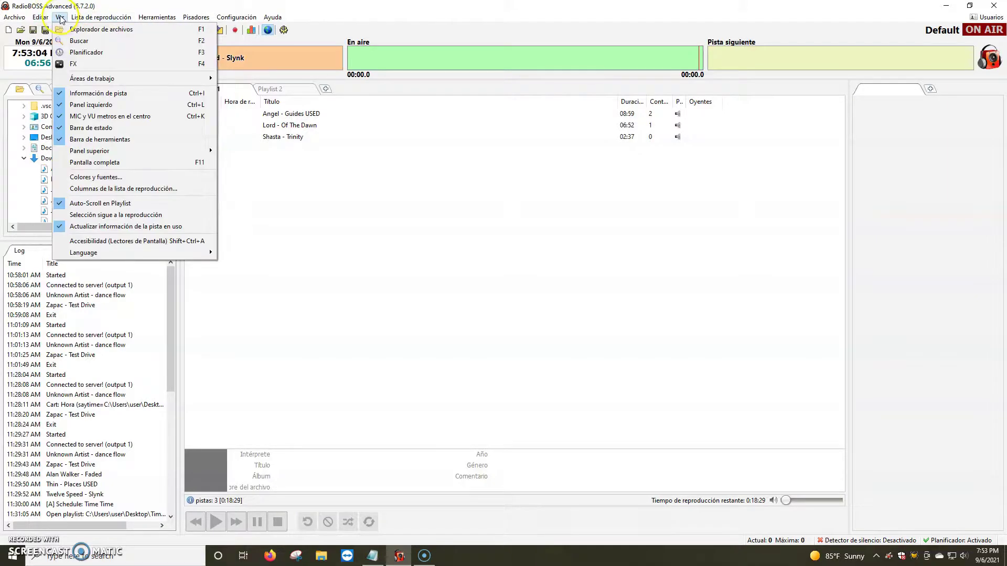
pyautogui.click(94, 115)
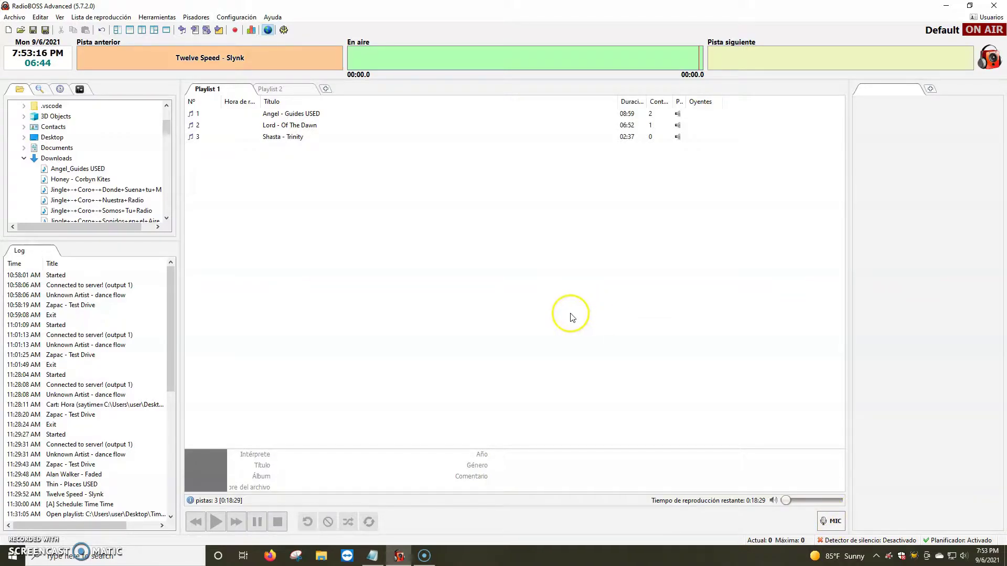
# Re-enable MIC y VU metros en el centro to place the microphone button and level meters beside the file explorer
pyautogui.click(59, 17)
pyautogui.click(359, 209)
pyautogui.click(59, 17)
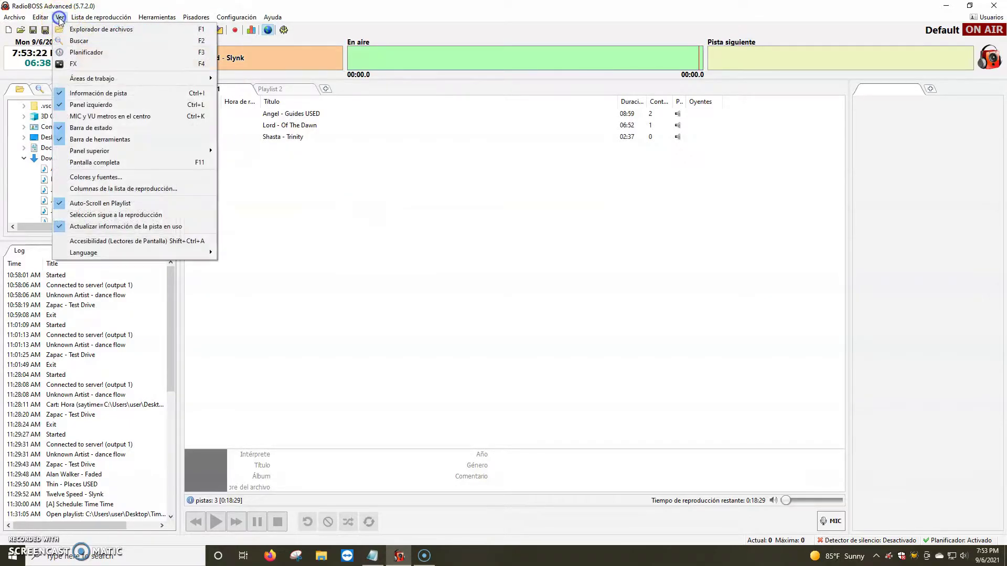
pyautogui.click(102, 116)
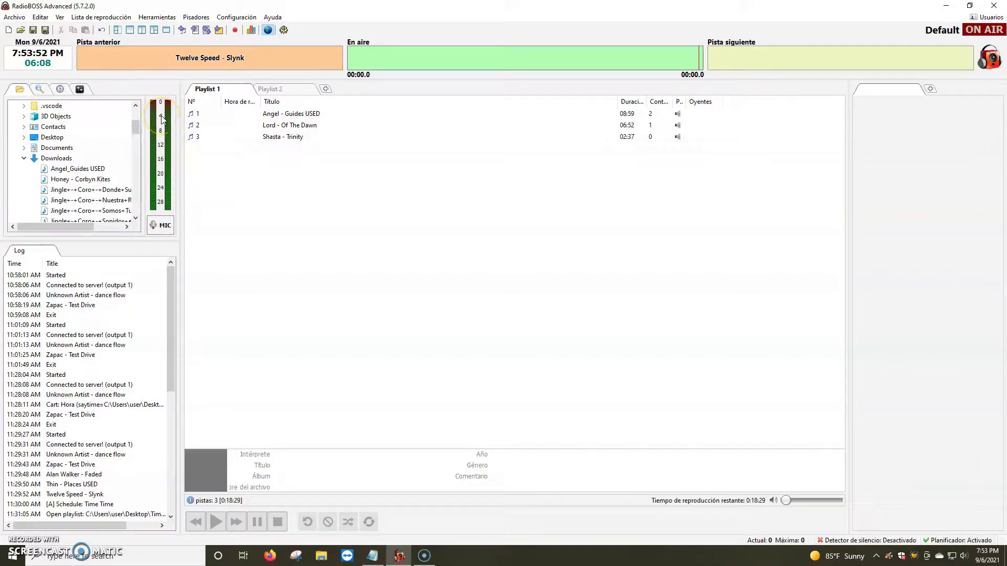
pyautogui.click(162, 129)
# Switch the central placement of the MIC button and VU meters off and on again
pyautogui.click(59, 18)
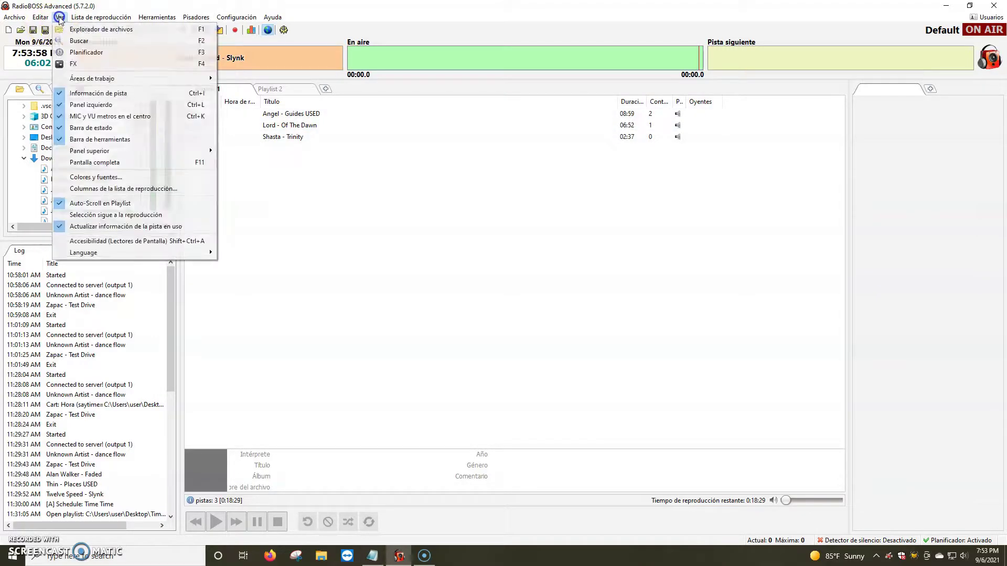
pyautogui.click(93, 116)
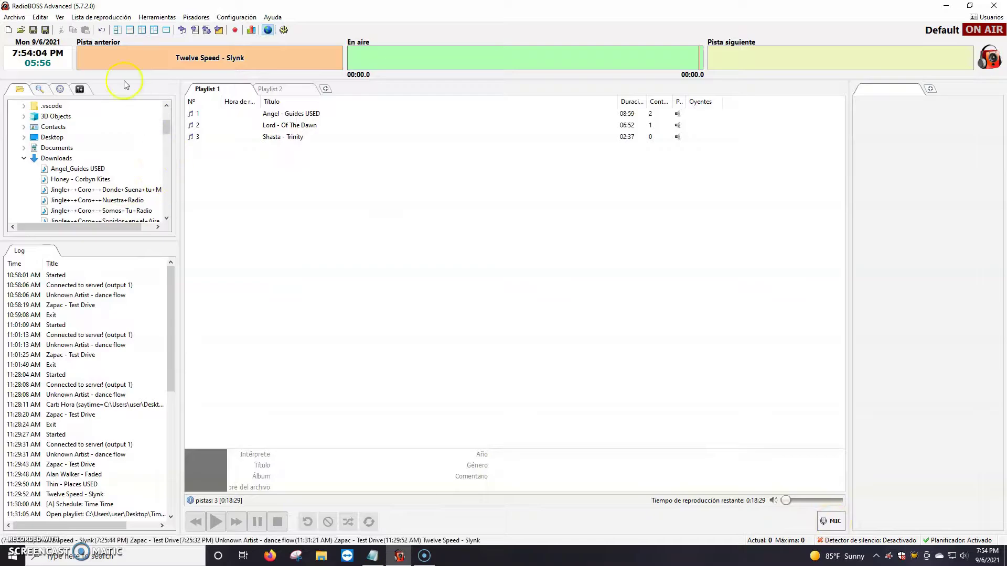
pyautogui.click(60, 18)
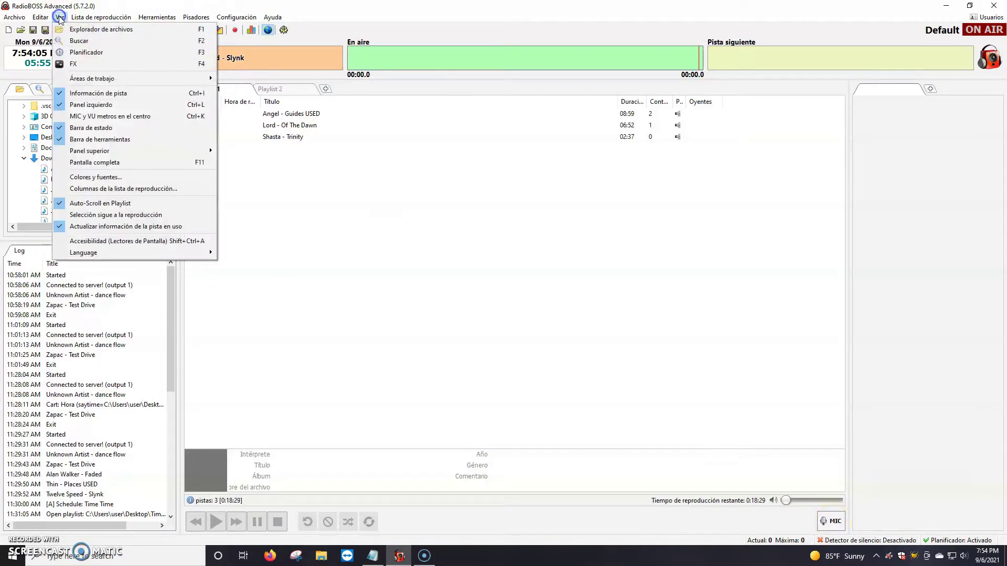
pyautogui.click(107, 118)
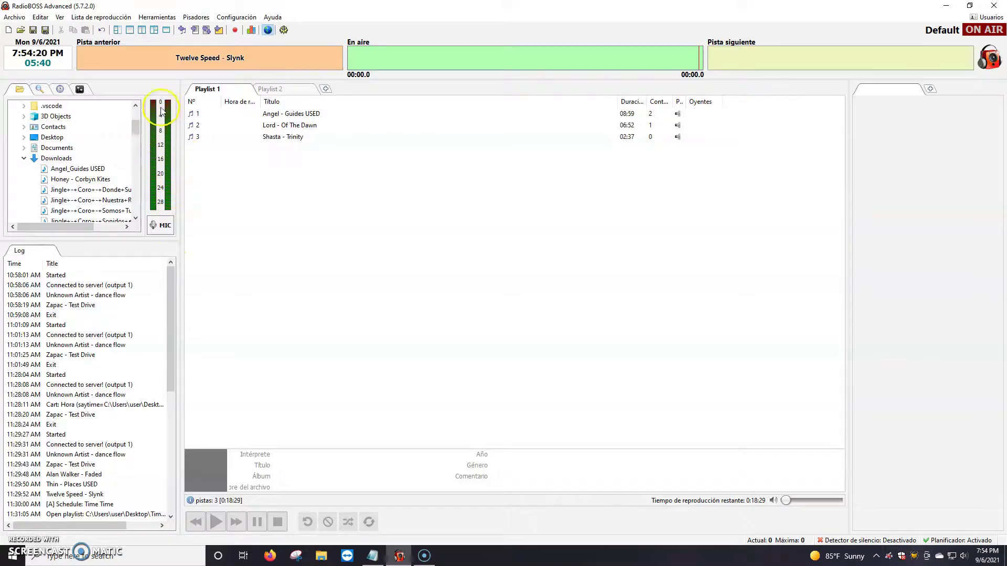
# Check the topic list in Notepad, and switch the live microphone on and off in RadioBOSS
pyautogui.click(372, 555)
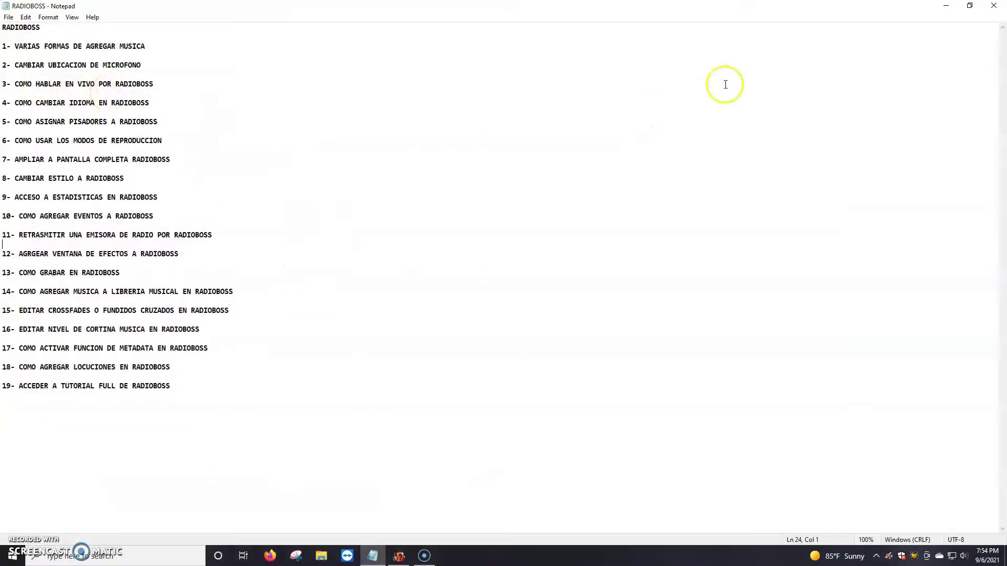
pyautogui.click(942, 6)
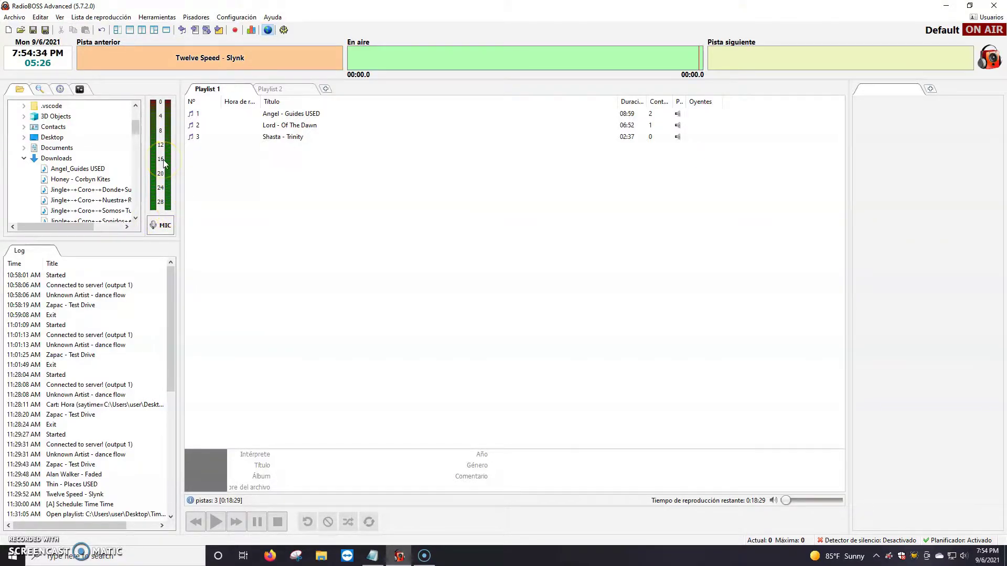
pyautogui.click(162, 227)
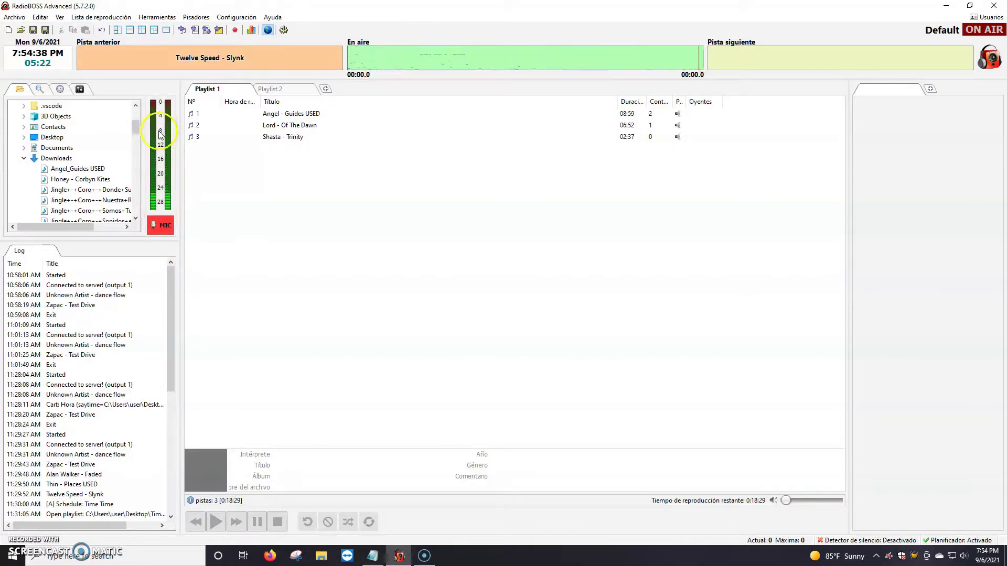
pyautogui.click(164, 225)
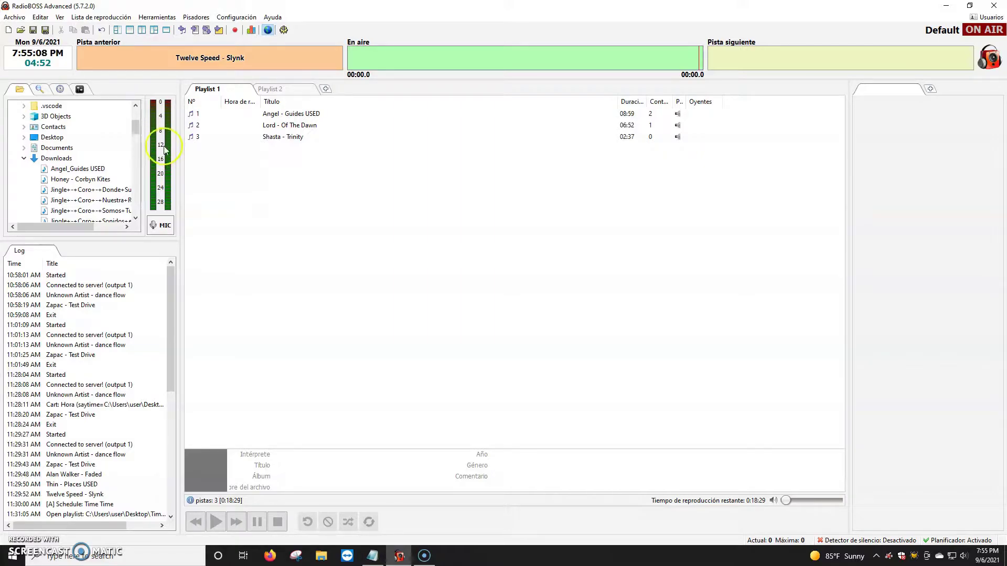
pyautogui.click(161, 169)
# Inspect the microphone button's input device options in the Entrada settings, and leave the device selection unchanged by cancelling
pyautogui.click(283, 30)
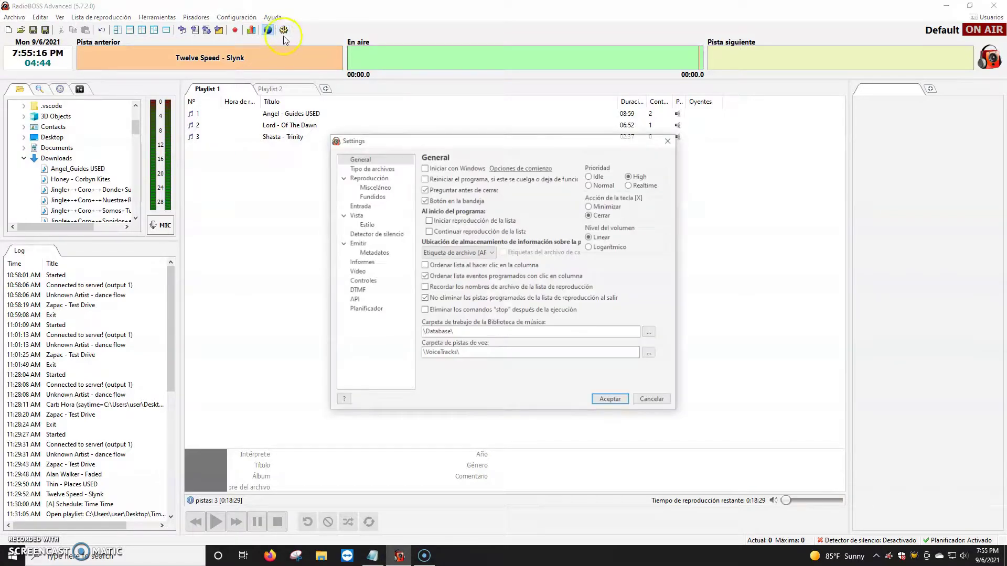
pyautogui.click(368, 206)
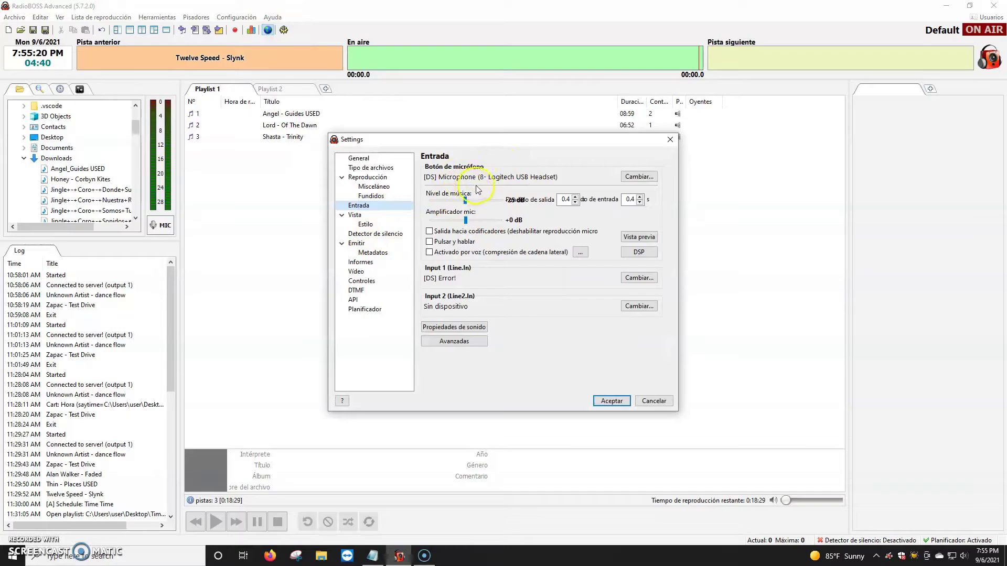
pyautogui.click(629, 188)
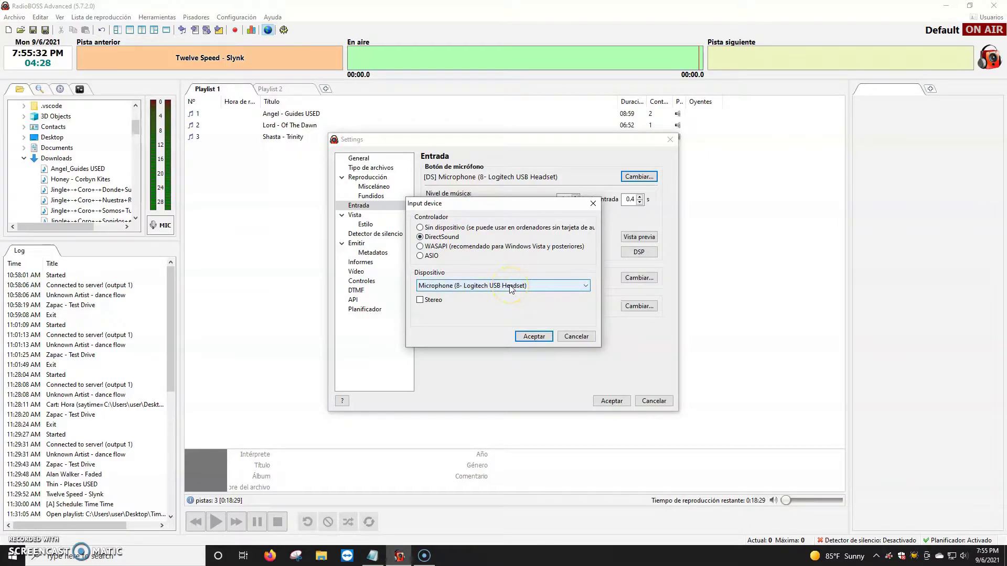
pyautogui.click(558, 287)
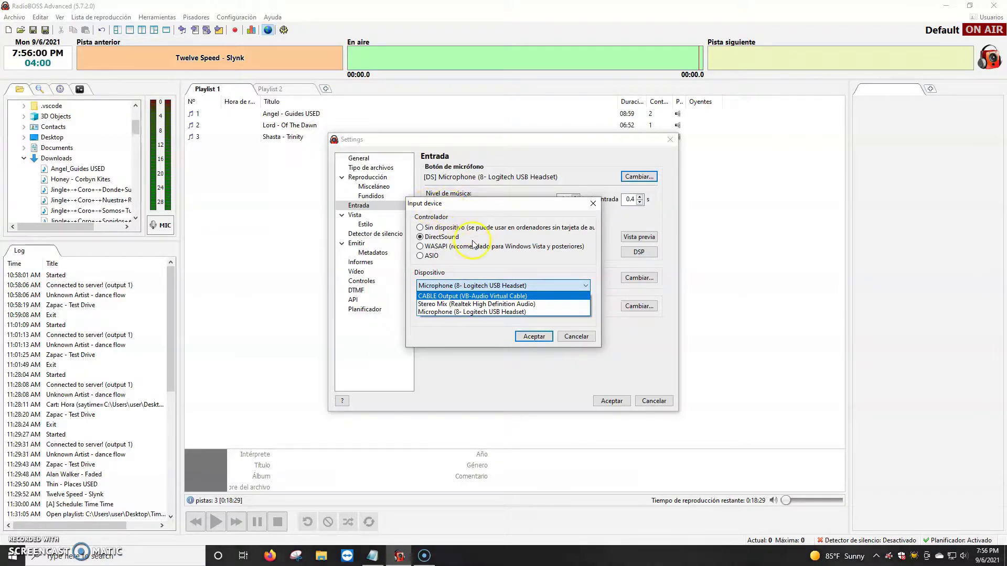
pyautogui.click(543, 265)
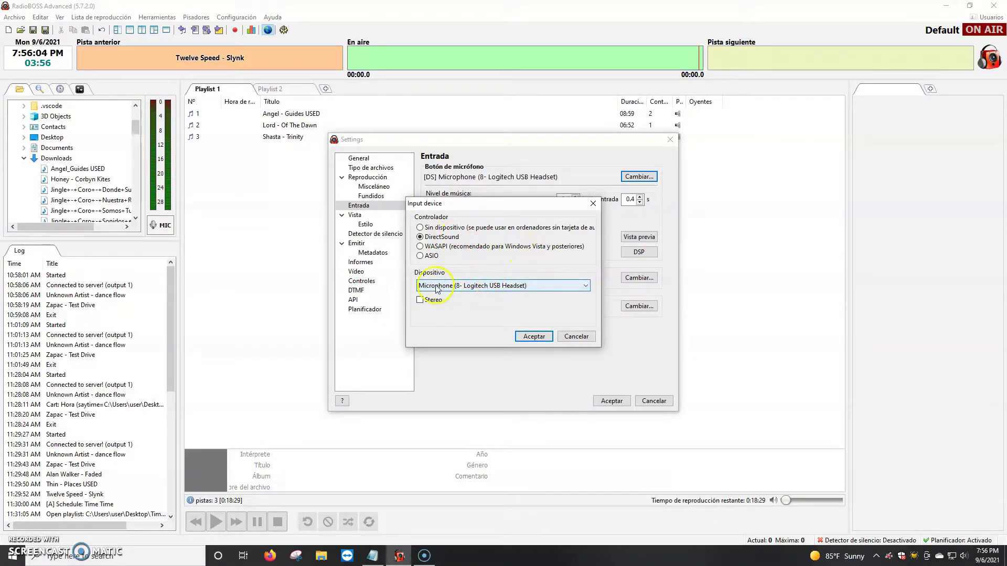
pyautogui.click(580, 337)
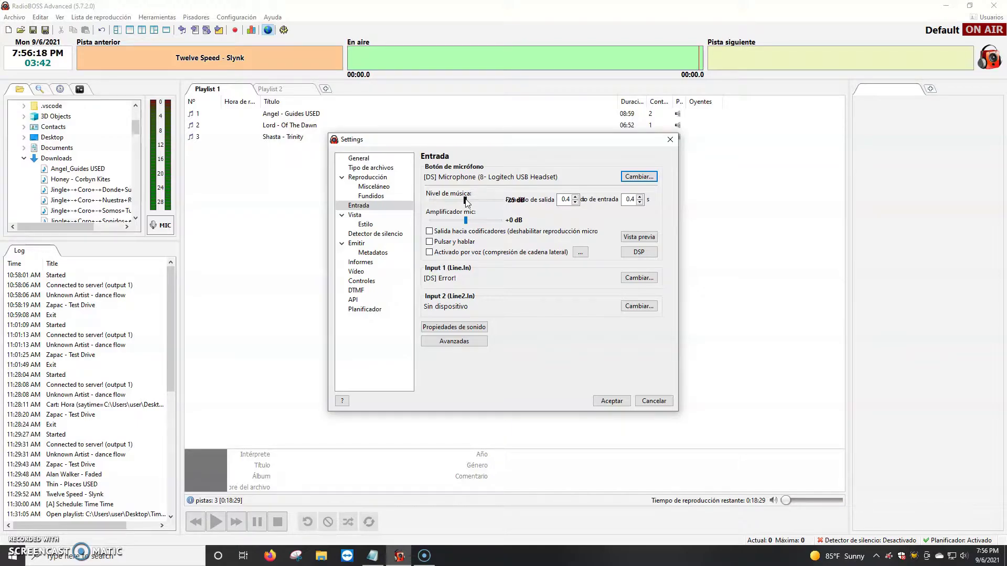
# Check the Nivel de música slider for the microphone button in the Entrada settings, and accept the settings
pyautogui.click(464, 212)
pyautogui.click(464, 202)
pyautogui.moveTo(465, 202)
pyautogui.mouseDown()
pyautogui.moveTo(446, 203)
pyautogui.moveTo(465, 206)
pyautogui.mouseUp()
pyautogui.click(483, 199)
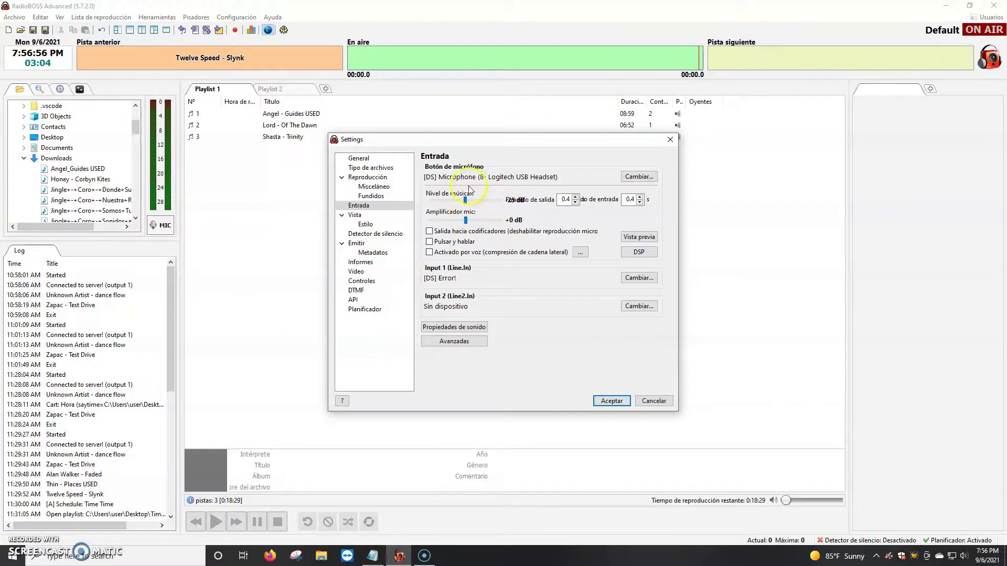
pyautogui.click(612, 401)
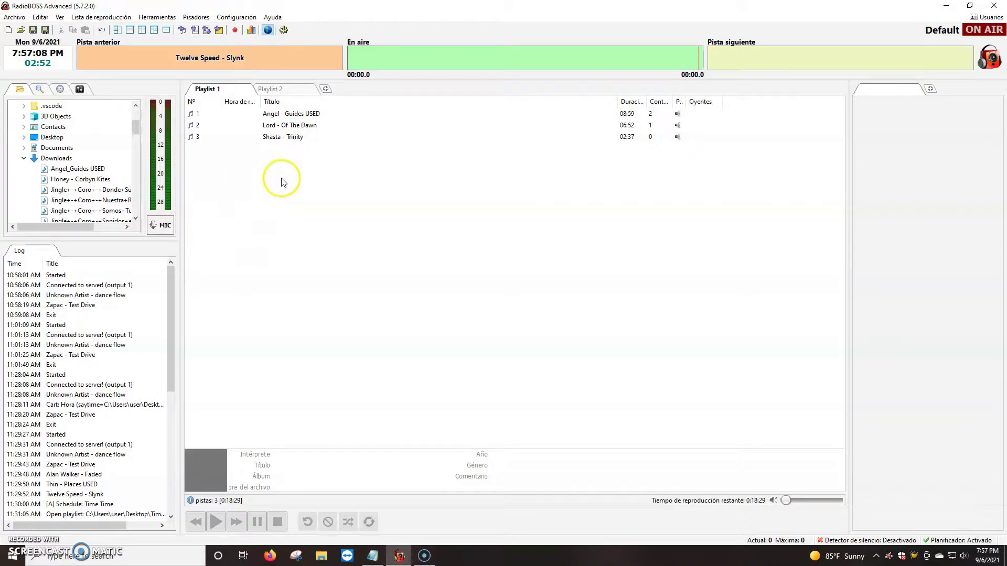
# Play Angel - Guides USED from Playlist 1 and raise the playback volume to 18
pyautogui.click(297, 116)
pyautogui.doubleClick(297, 116)
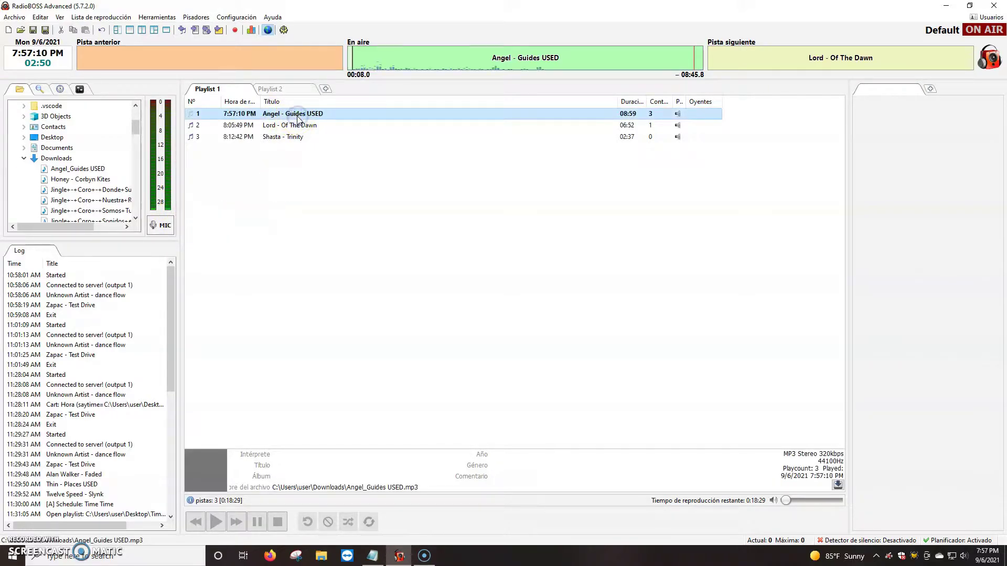
pyautogui.moveTo(790, 504); pyautogui.dragTo(794, 501)
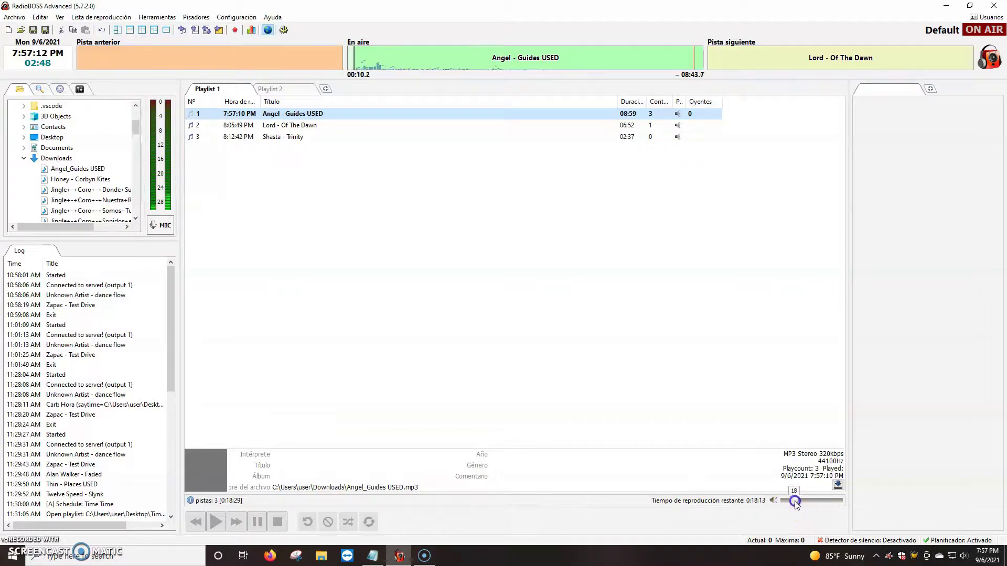
# Switch the live microphone on and off over the playing track, and stop playback
pyautogui.click(160, 225)
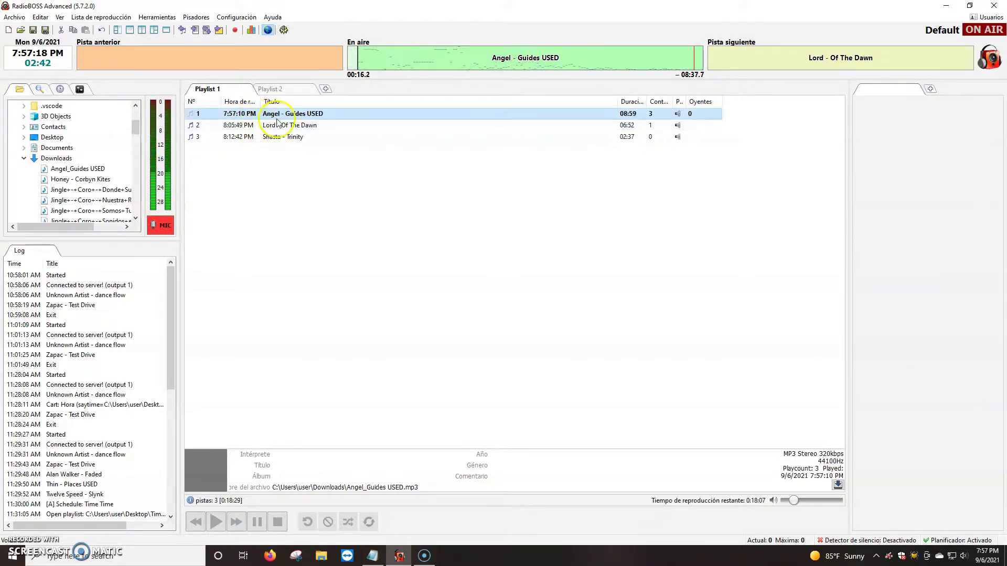
pyautogui.click(164, 228)
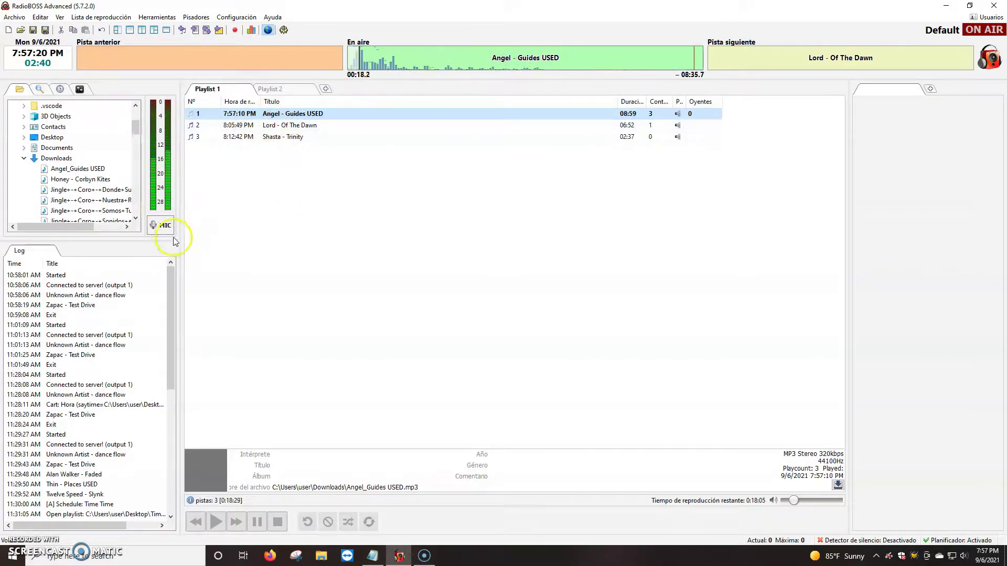
pyautogui.click(276, 522)
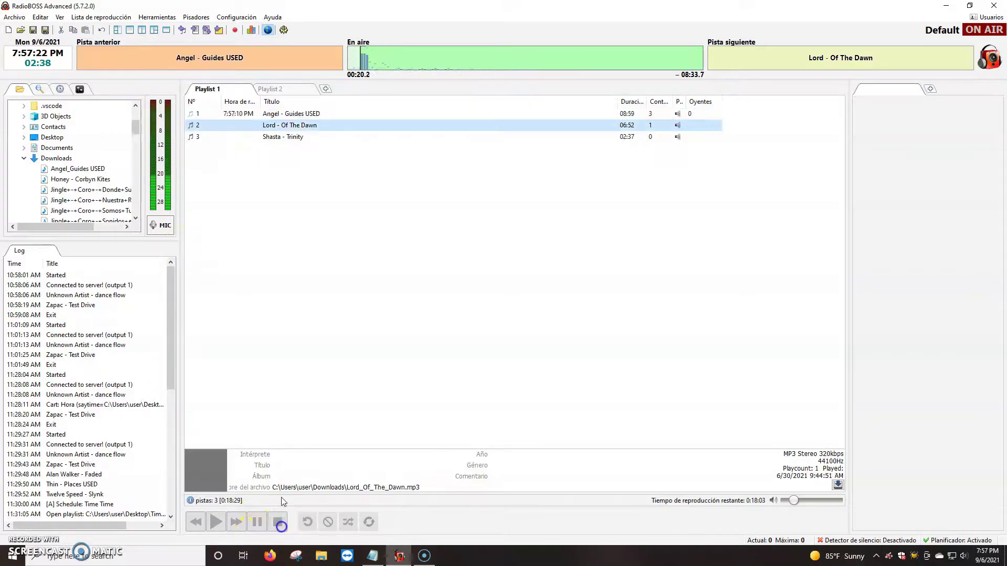
pyautogui.click(254, 212)
pyautogui.click(168, 229)
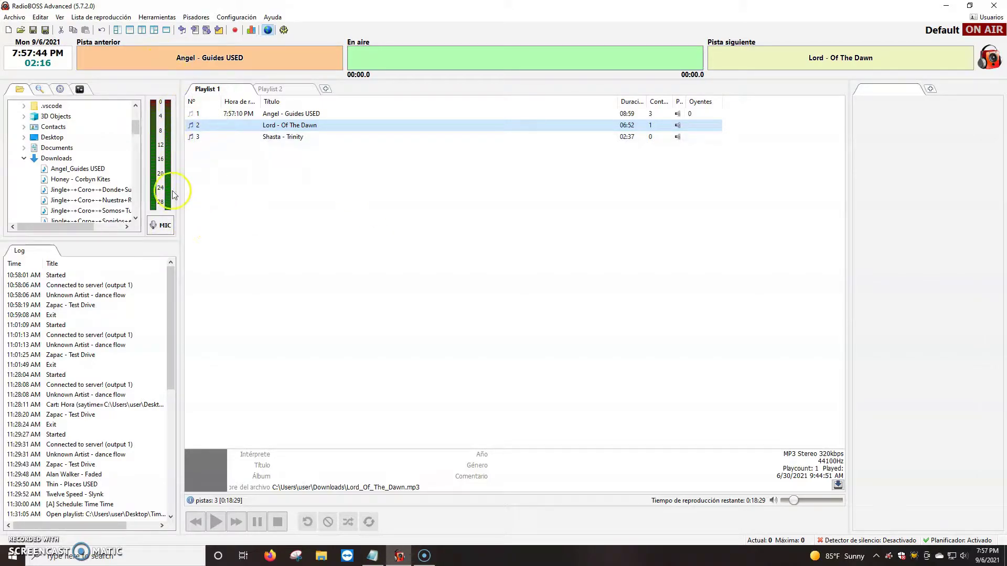
# Check the topic list in Notepad, and switch the RadioBOSS interface language to English
pyautogui.click(372, 556)
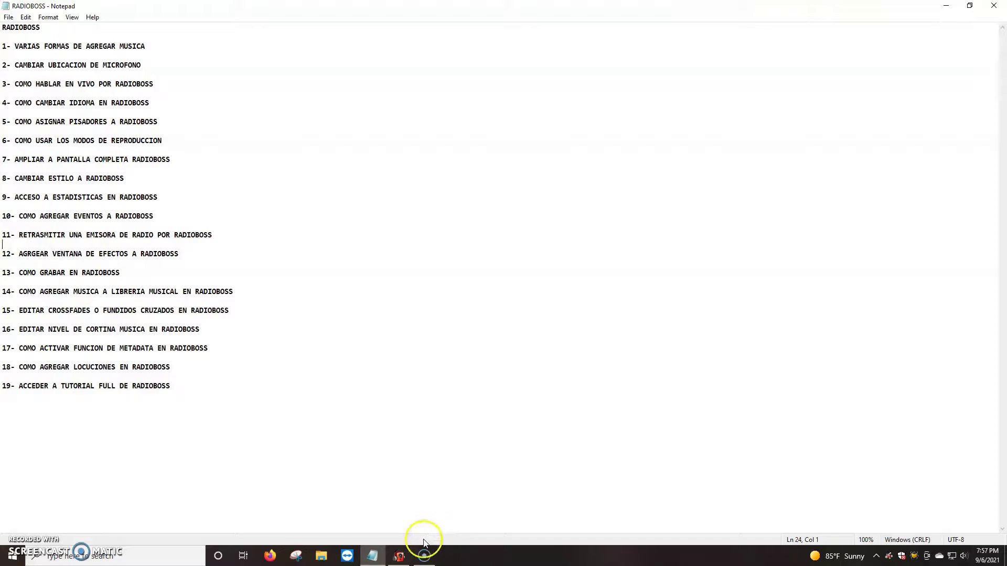
pyautogui.click(398, 556)
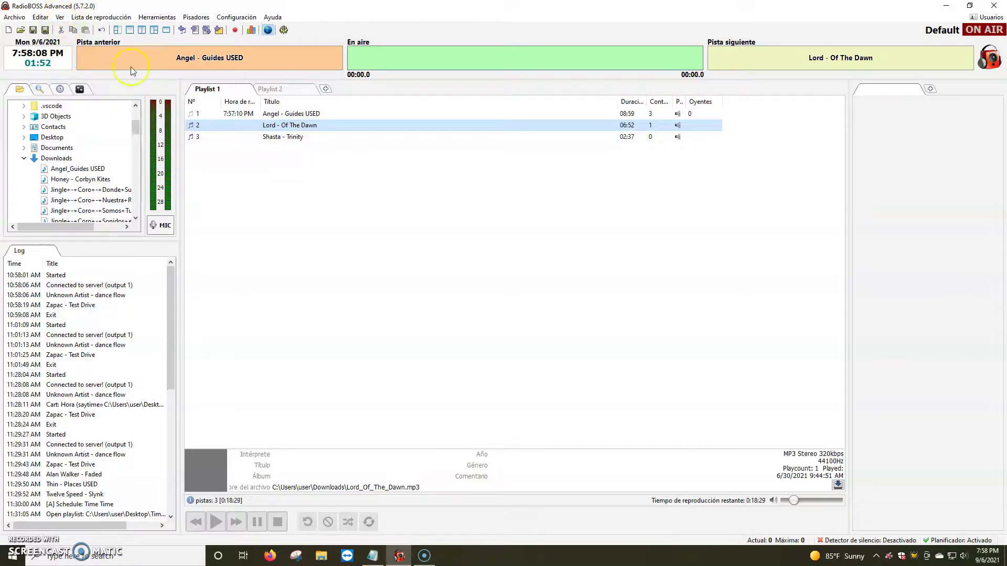
pyautogui.click(60, 17)
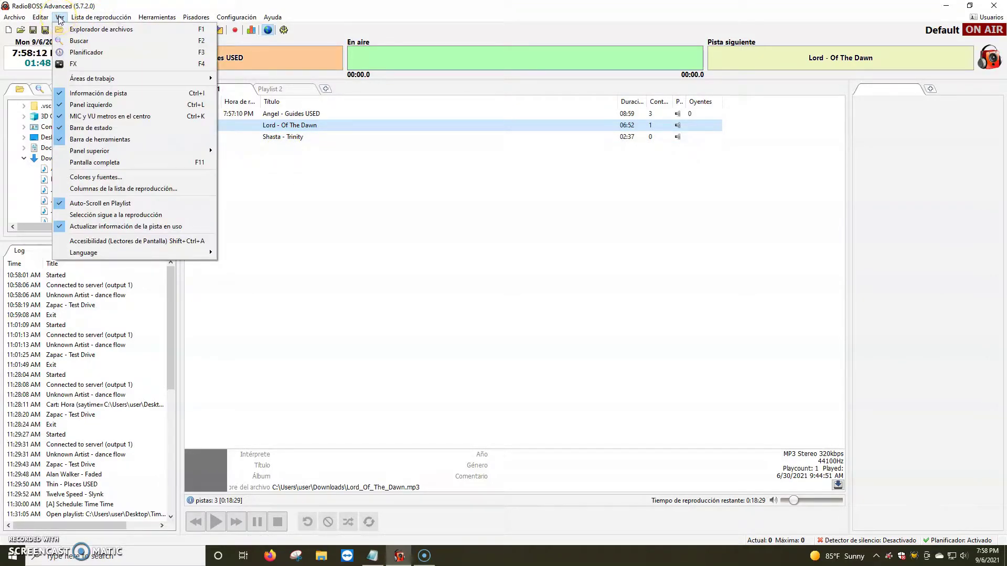
pyautogui.moveTo(125, 253)
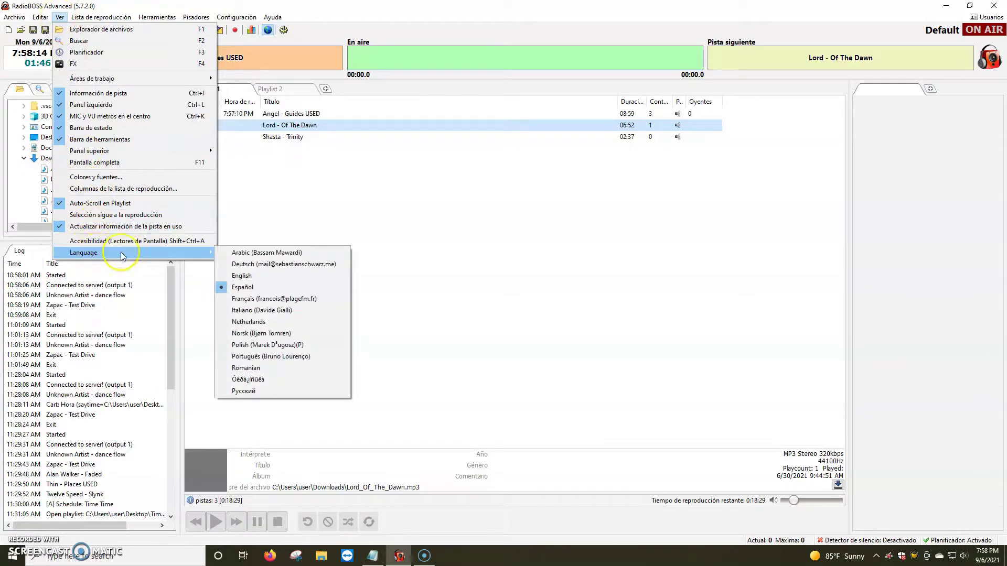
pyautogui.click(248, 279)
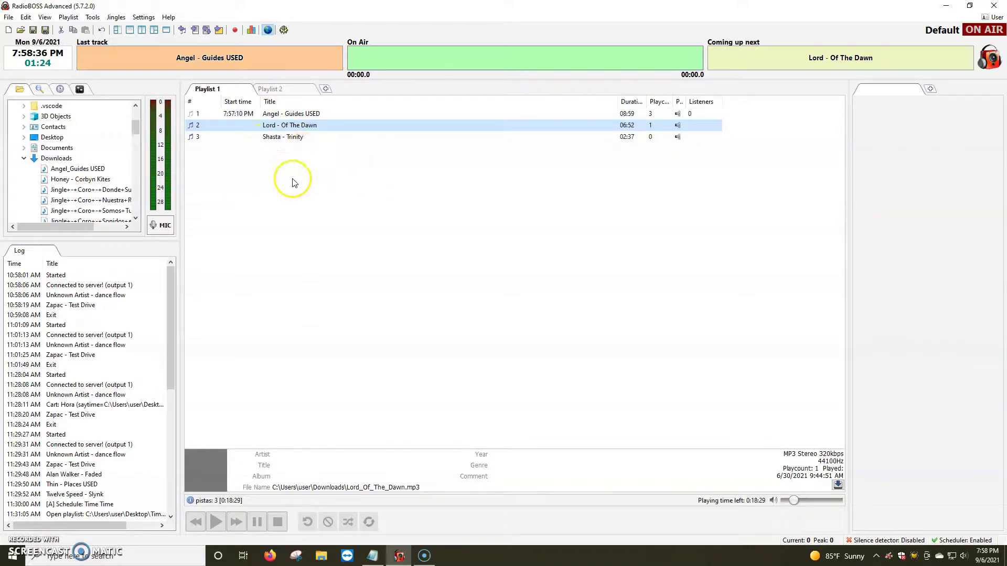
# Set the interface language back to Español
pyautogui.click(41, 18)
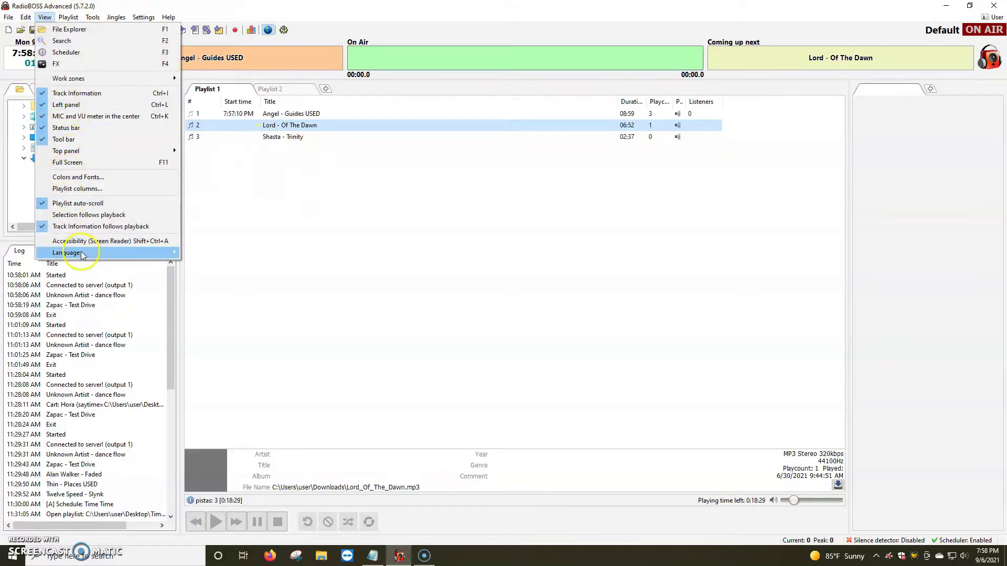
pyautogui.moveTo(87, 255)
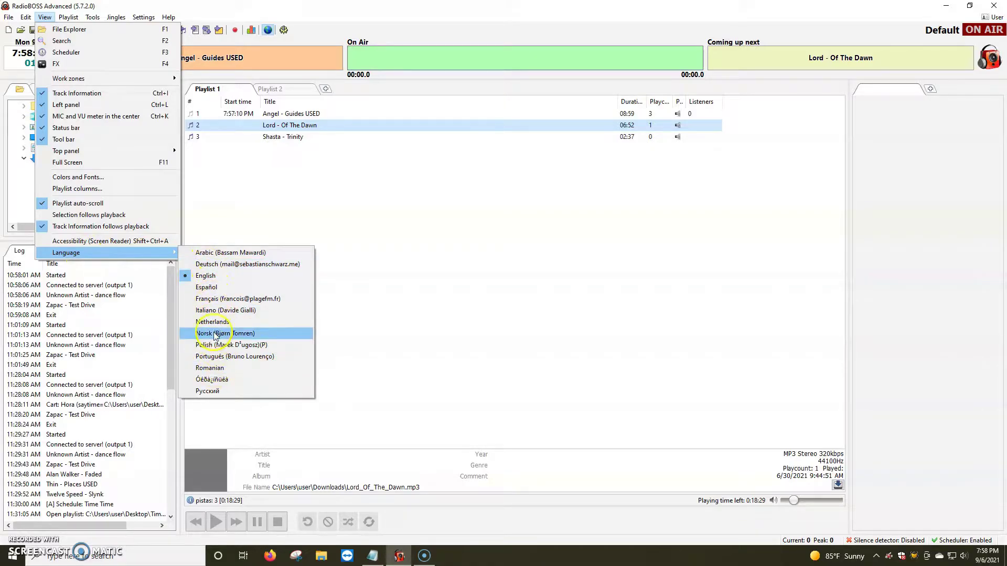
pyautogui.click(205, 288)
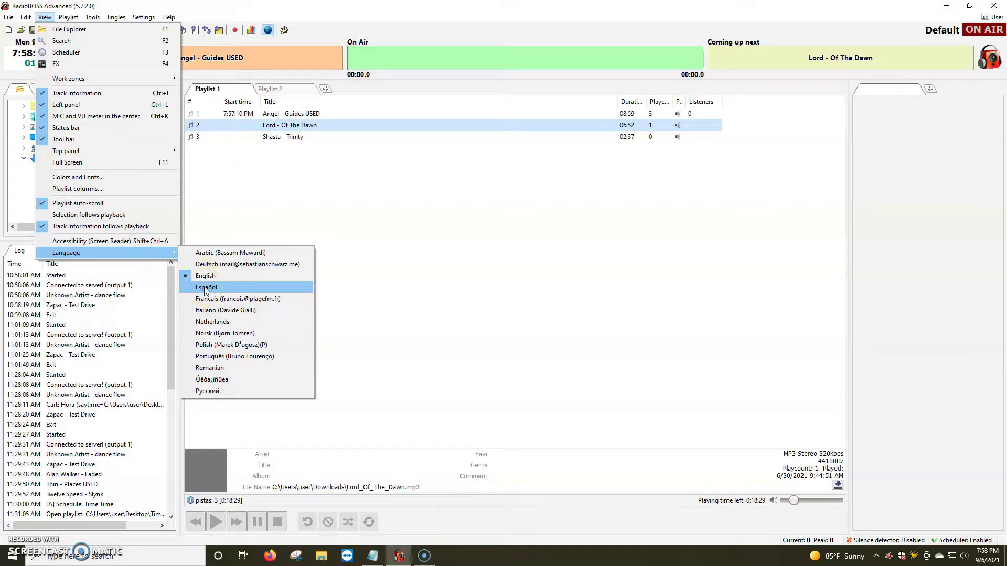
pyautogui.click(205, 288)
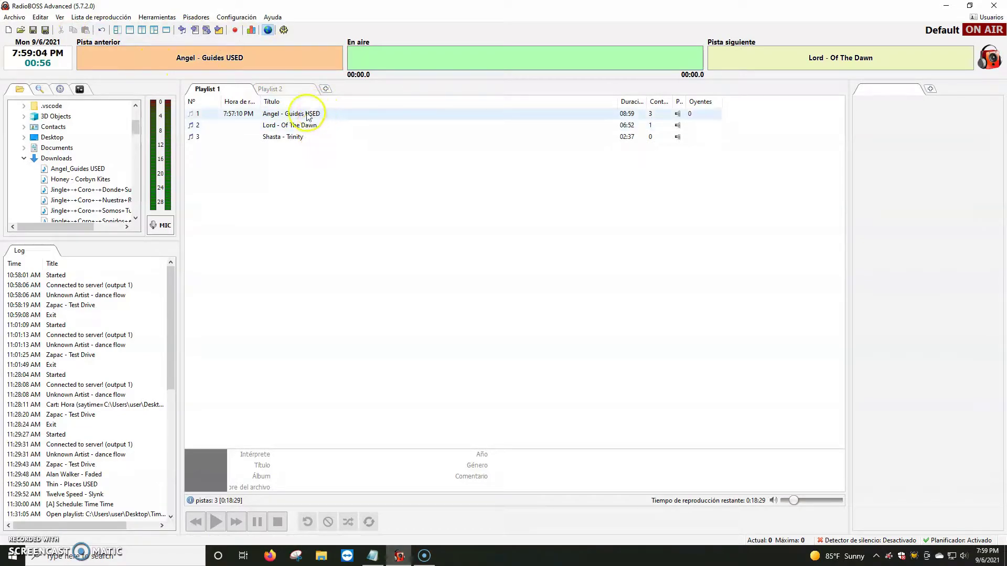
# Check the topic list in Notepad, and open the list of jingle slots in RadioBOSS
pyautogui.click(376, 556)
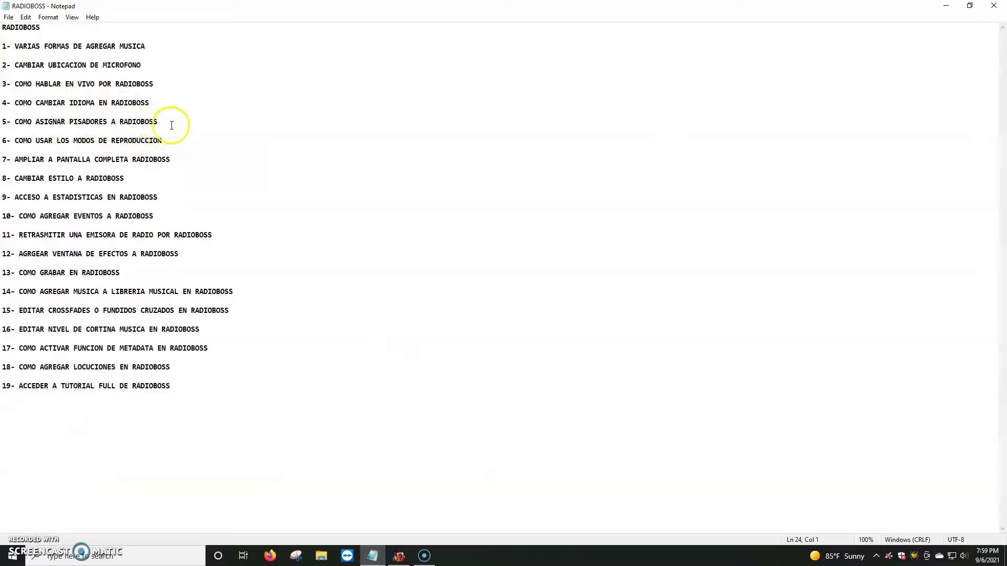
pyautogui.click(948, 7)
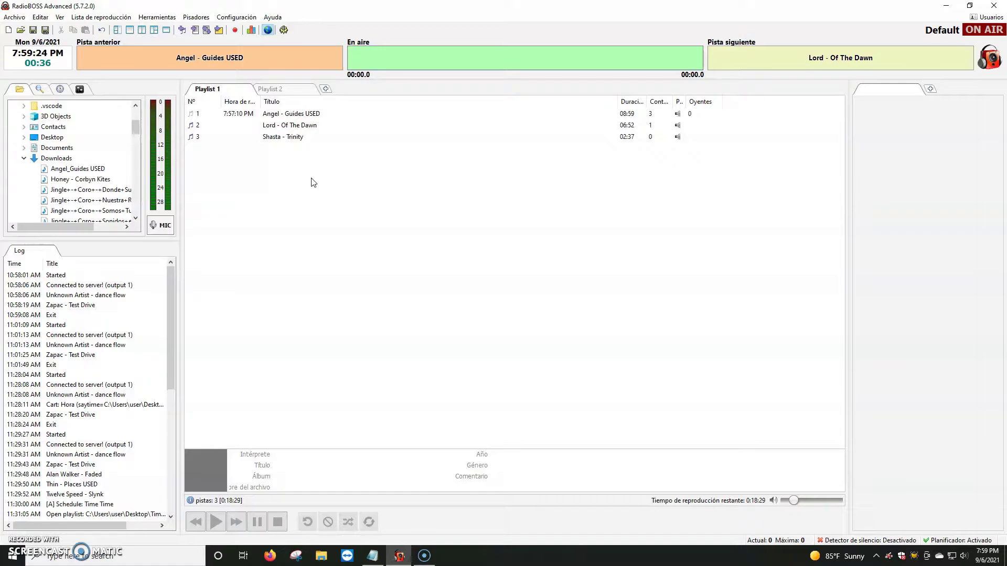
pyautogui.click(252, 138)
pyautogui.click(193, 20)
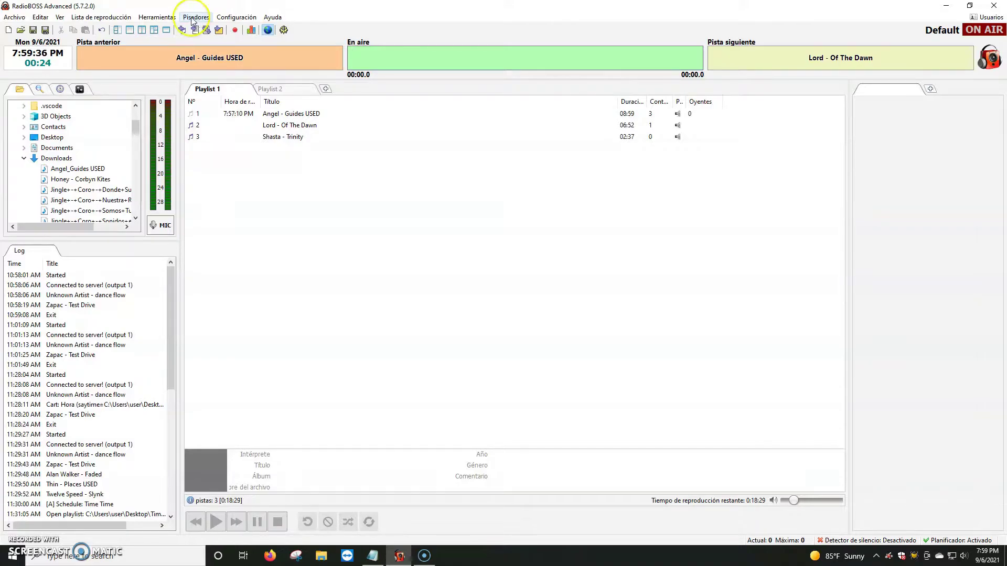
pyautogui.click(195, 18)
pyautogui.click(203, 127)
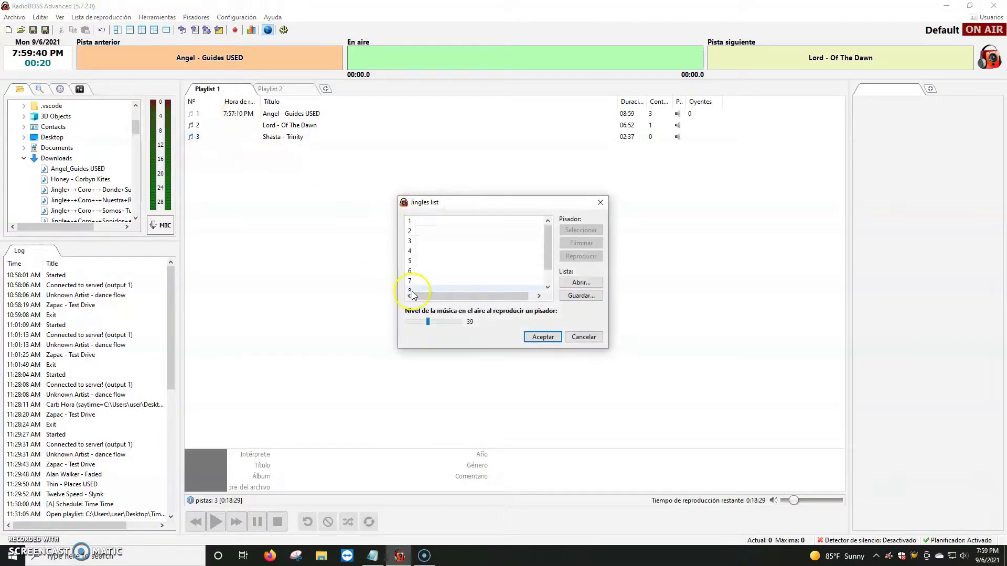
pyautogui.moveTo(547, 251); pyautogui.dragTo(547, 227)
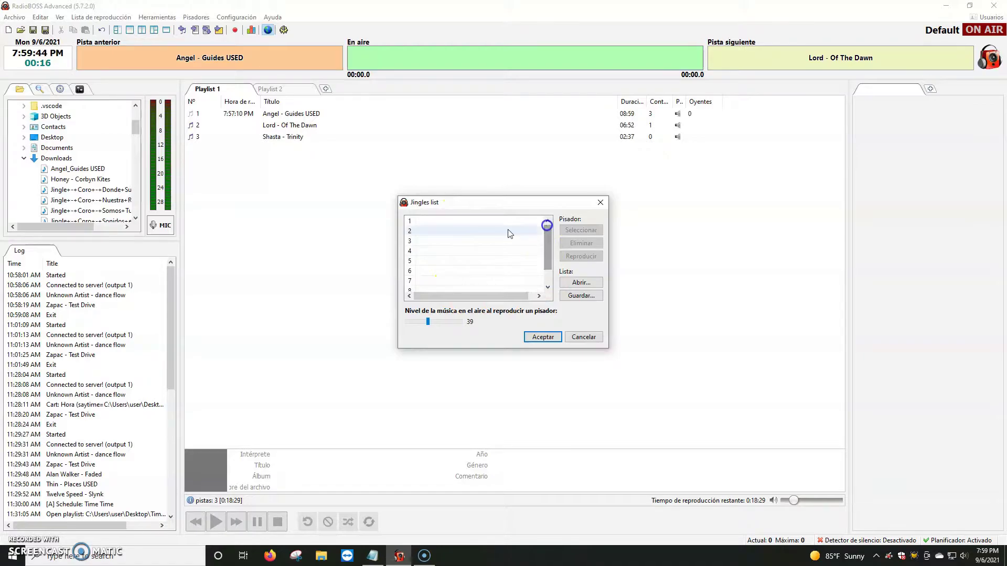
# Assign the file Jingle+-+Coro+-+Sonidos+en+el+Aire from Downloads to jingle slot 1 and accept the jingles list
pyautogui.click(461, 222)
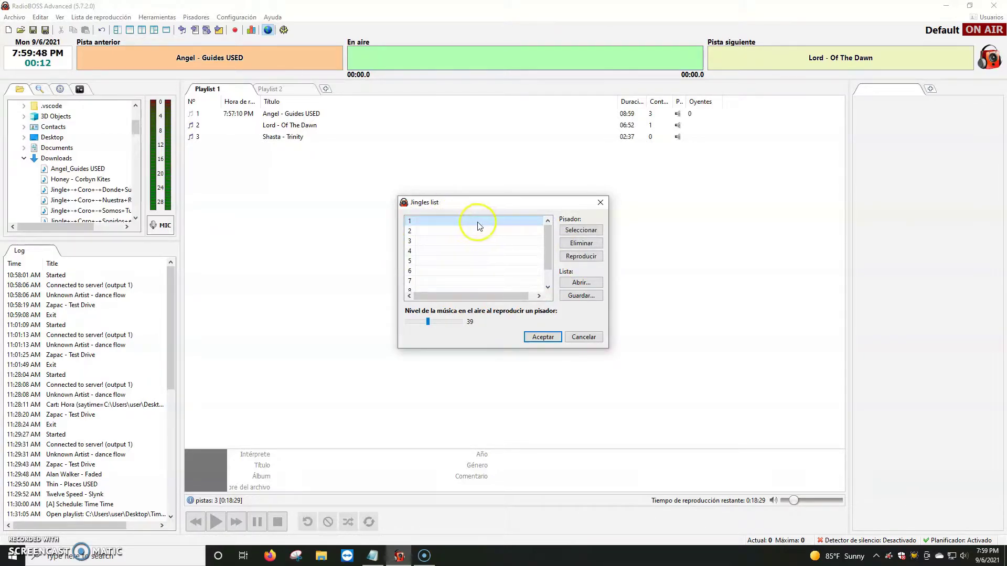
pyautogui.click(472, 225)
pyautogui.click(581, 230)
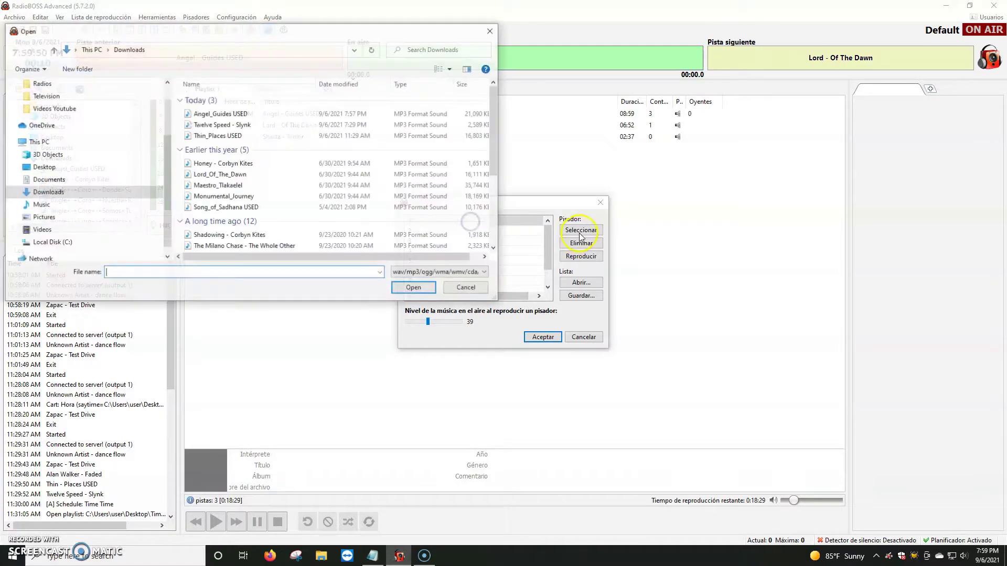
pyautogui.moveTo(497, 135); pyautogui.dragTo(475, 189)
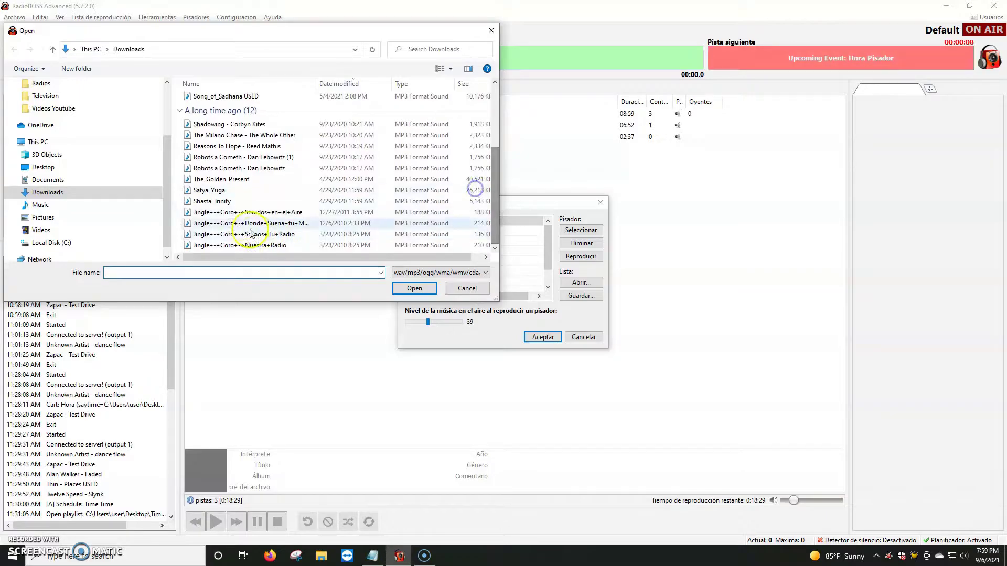
pyautogui.click(234, 211)
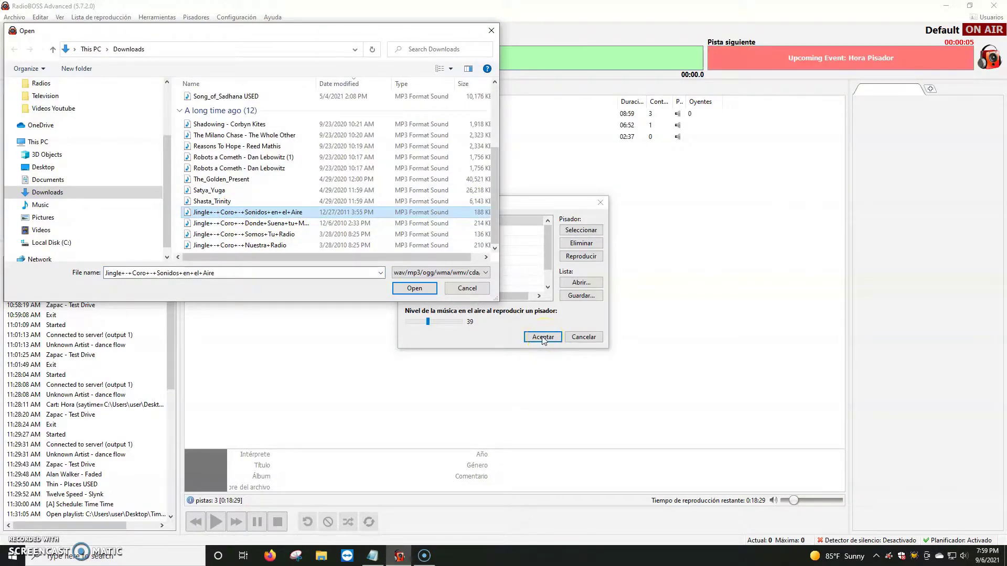
pyautogui.click(414, 288)
pyautogui.click(541, 335)
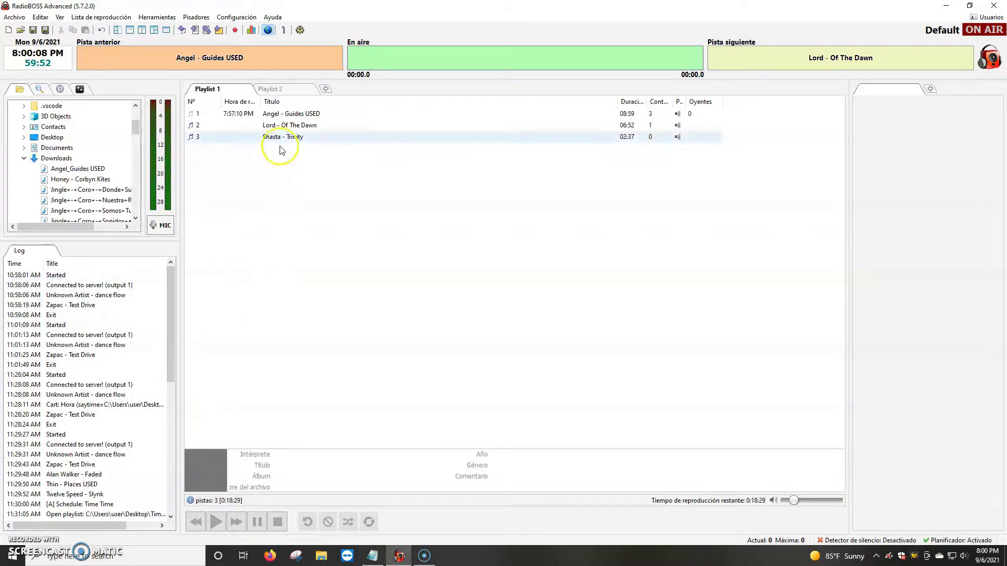
# Play jingle 1 on its own and again over the track Angel - Guides USED, and stop playback
pyautogui.click(284, 30)
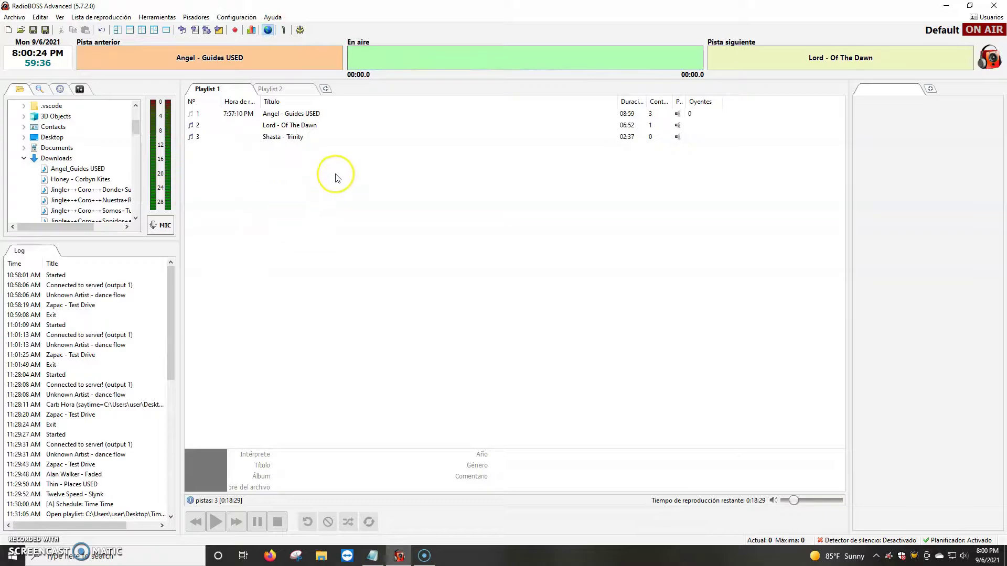
pyautogui.doubleClick(288, 114)
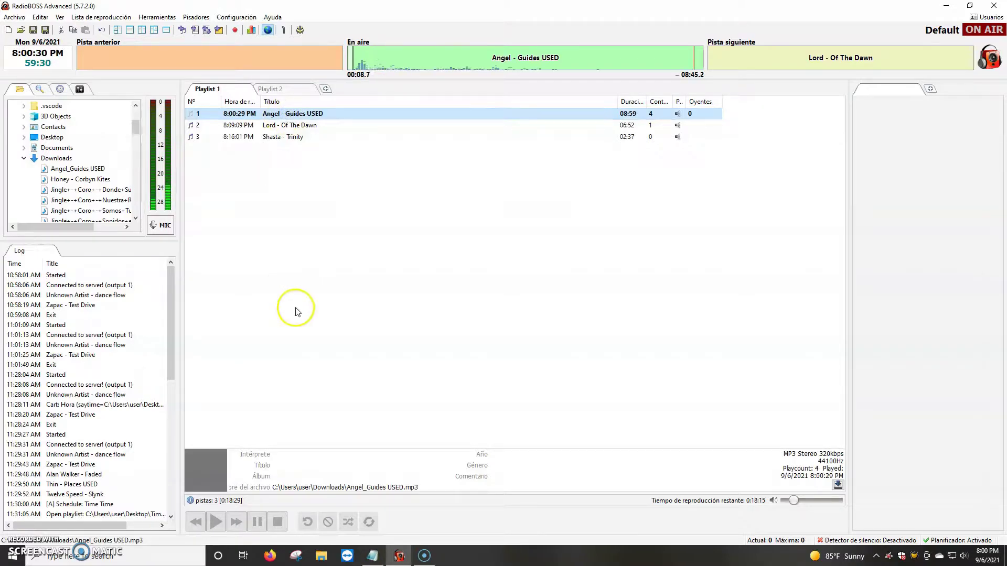
pyautogui.click(286, 31)
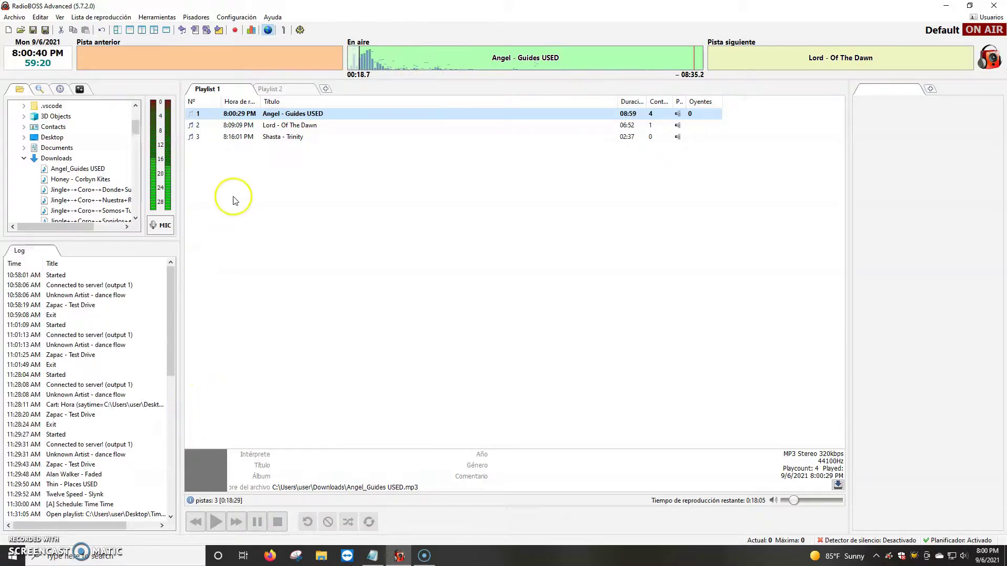
pyautogui.click(278, 522)
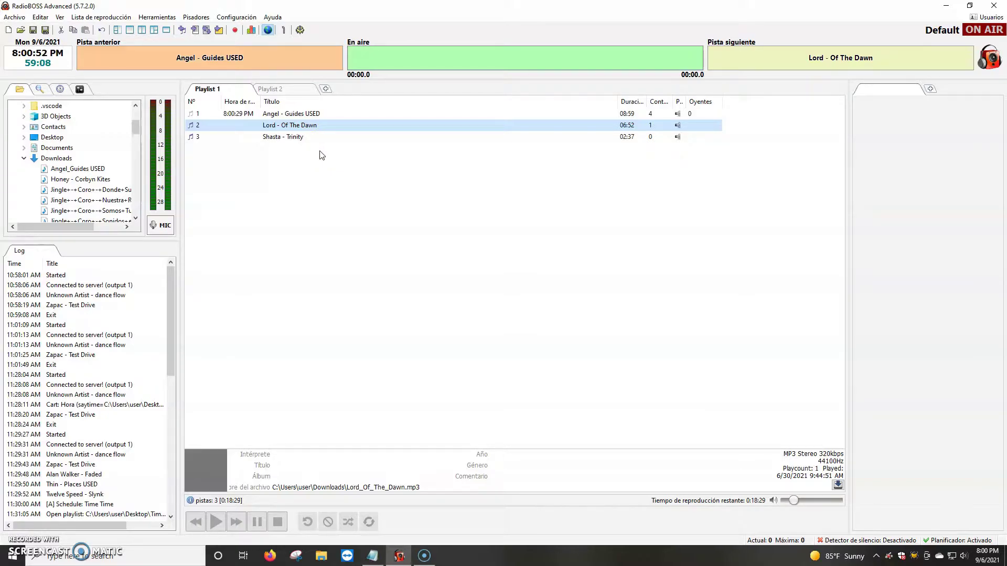
pyautogui.click(294, 141)
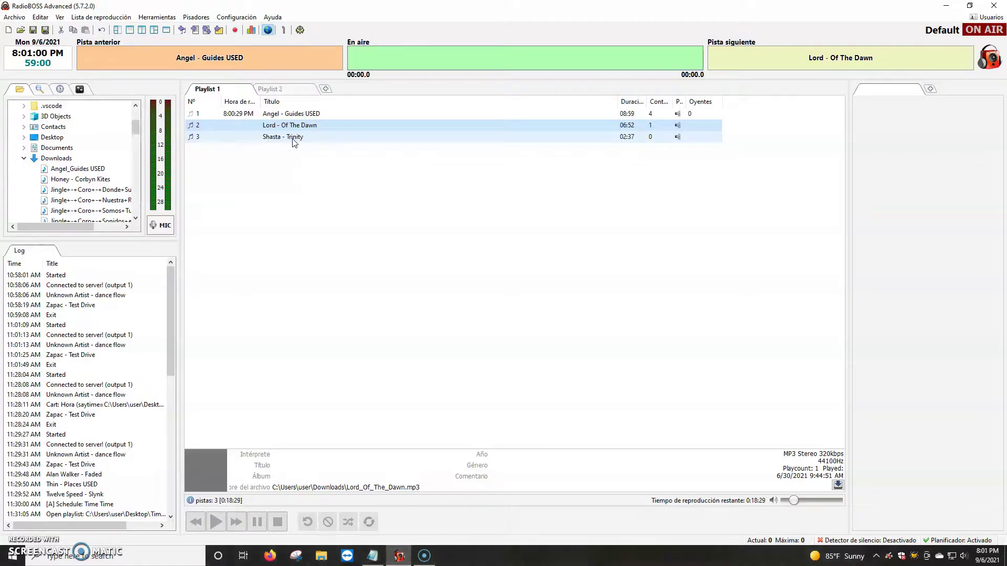
pyautogui.click(284, 30)
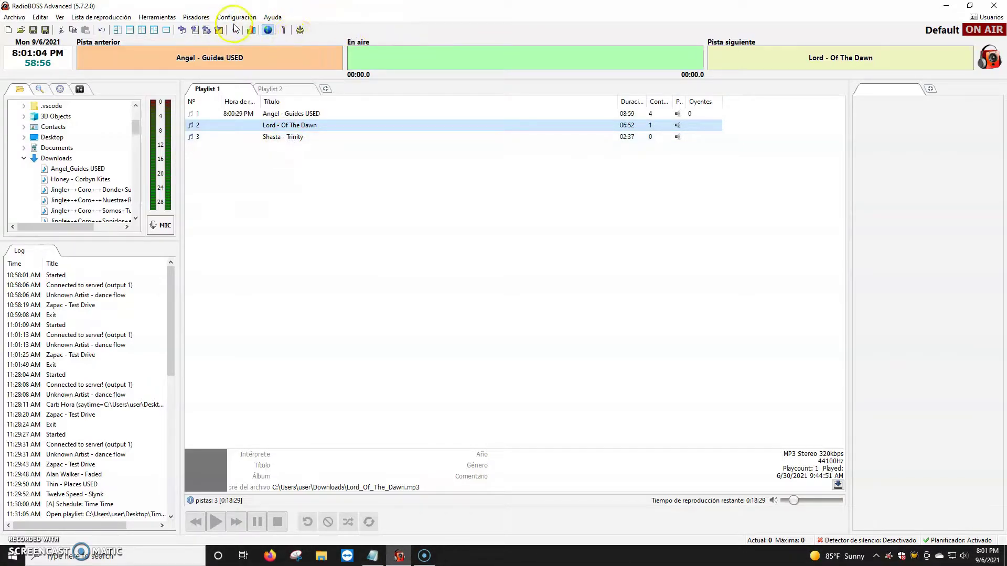
# Open the jingles list and assign Jingle+-+Coro+-+Donde+Suena+tu+Musica from Downloads to slot 2
pyautogui.click(196, 17)
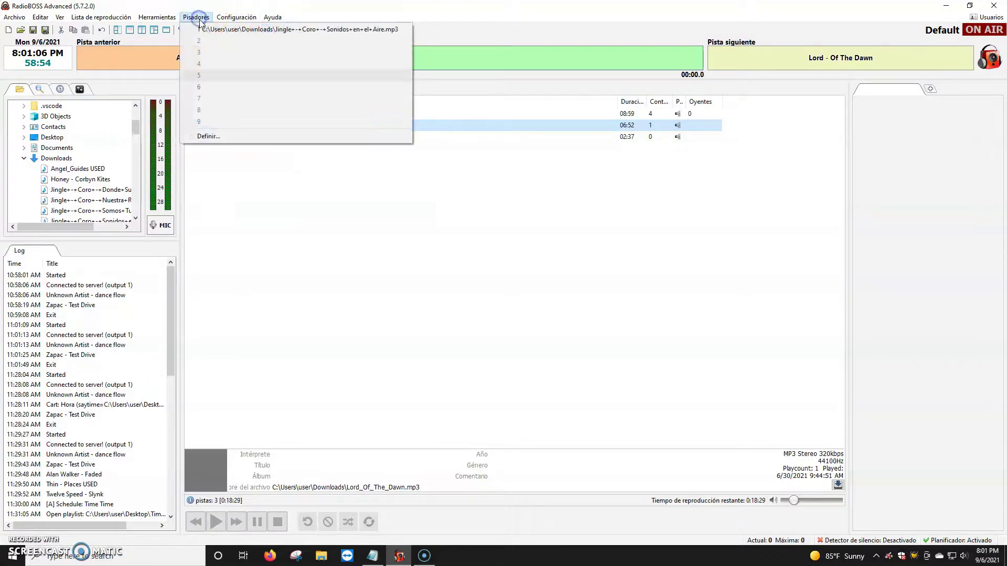
pyautogui.click(207, 138)
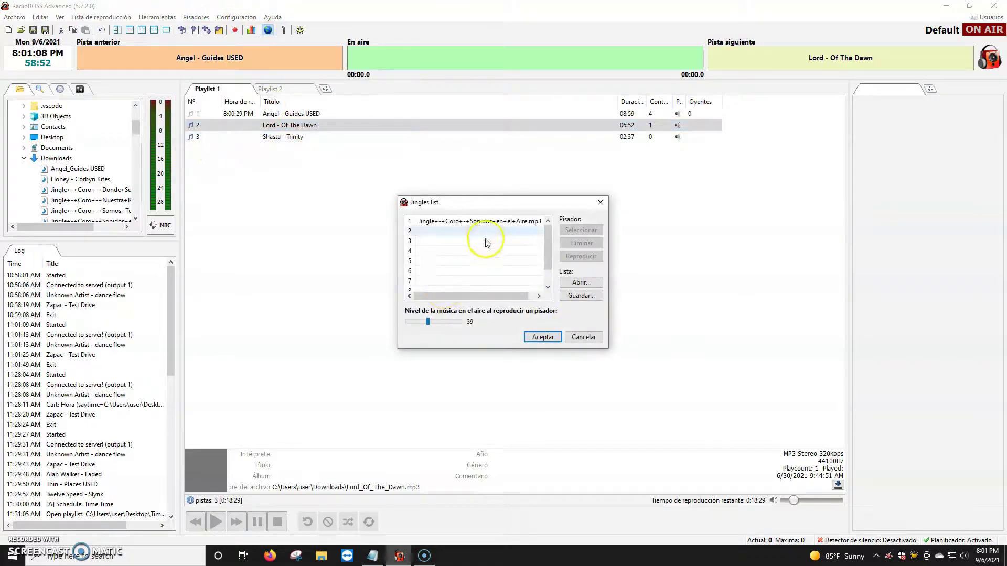
pyautogui.click(486, 224)
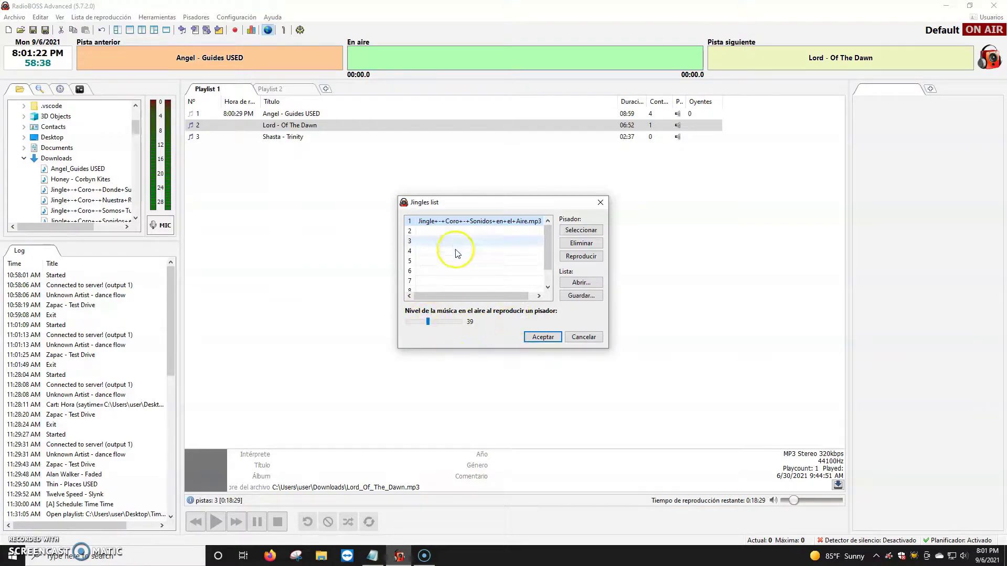
pyautogui.doubleClick(459, 230)
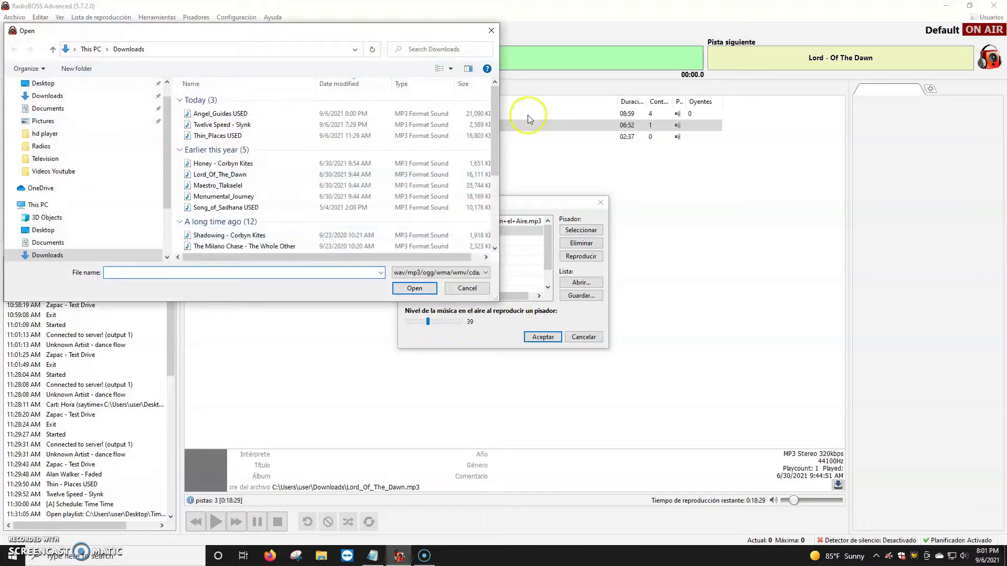
pyautogui.moveTo(496, 104); pyautogui.dragTo(498, 225)
pyautogui.click(257, 225)
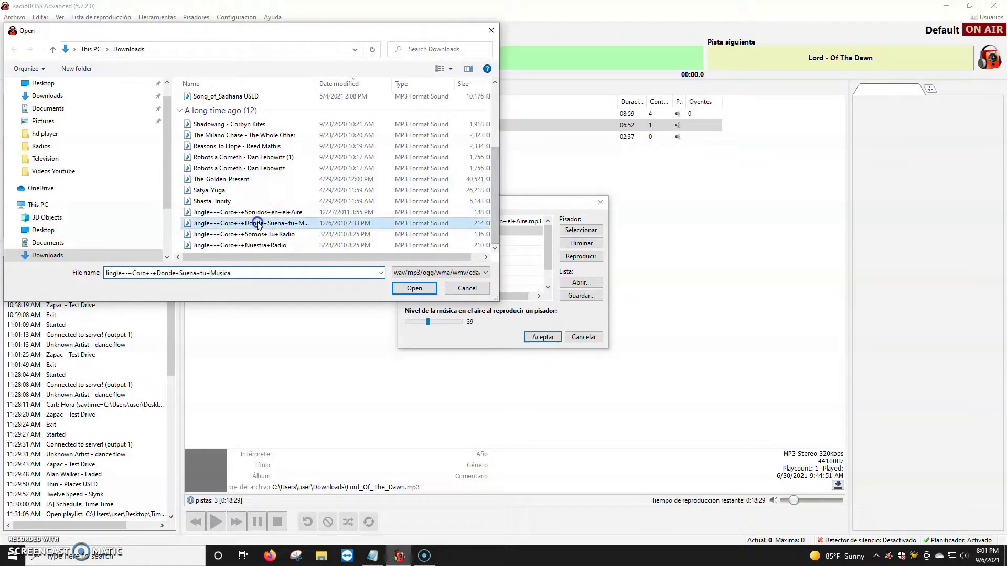
pyautogui.click(424, 294)
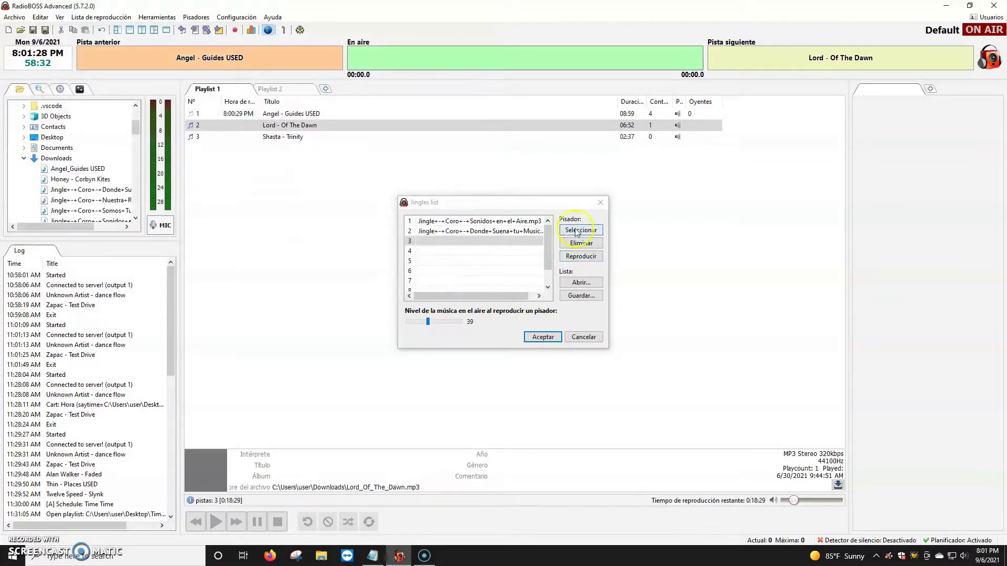
# Assign Jingle+-+Coro+-+Somos+Tu+Radio to slot 3 and Jingle+-+Coro+-+Nuestra+Radio to slot 4, and accept the jingles list
pyautogui.doubleClick(480, 241)
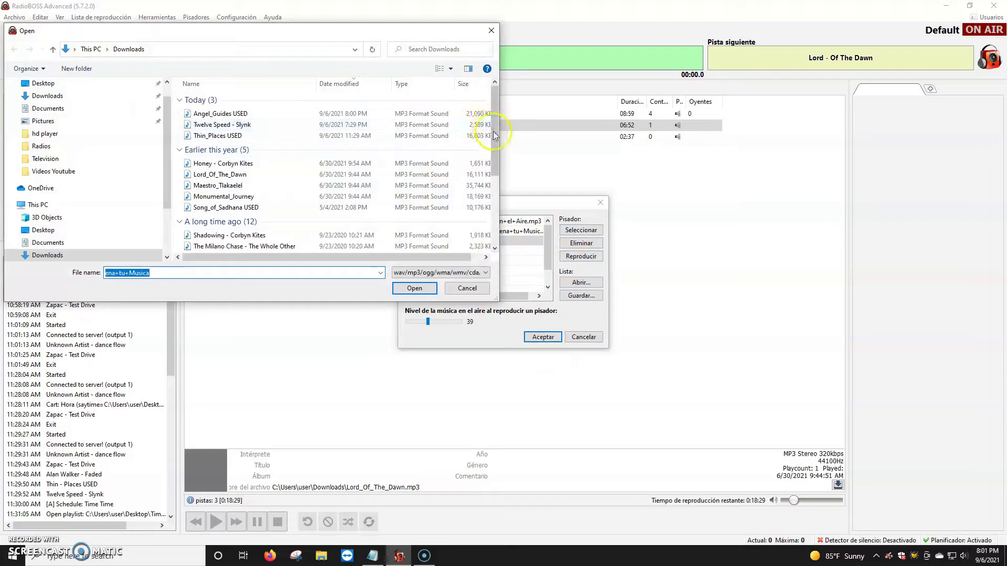
pyautogui.moveTo(491, 131); pyautogui.dragTo(492, 216)
pyautogui.click(257, 230)
pyautogui.click(414, 288)
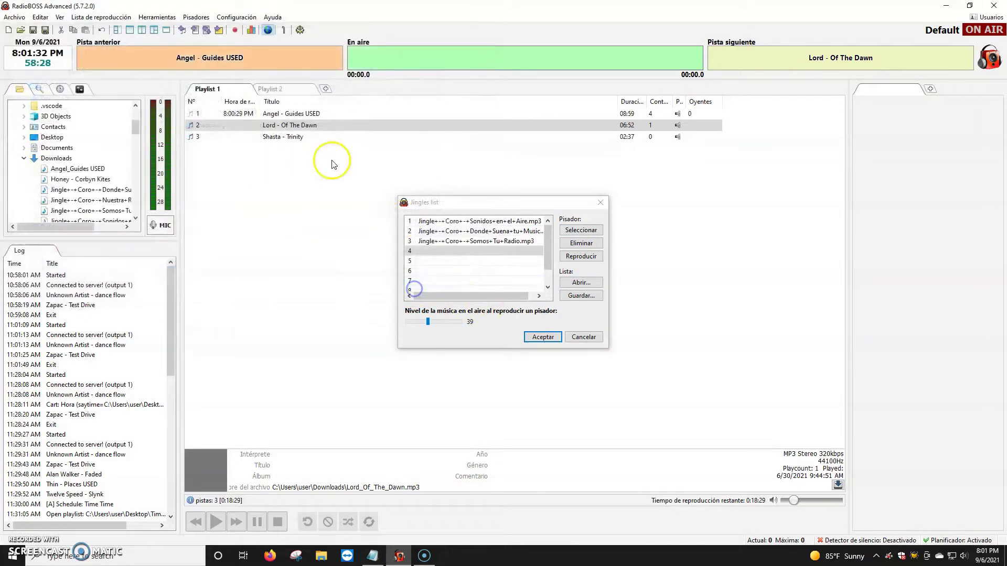
pyautogui.doubleClick(477, 249)
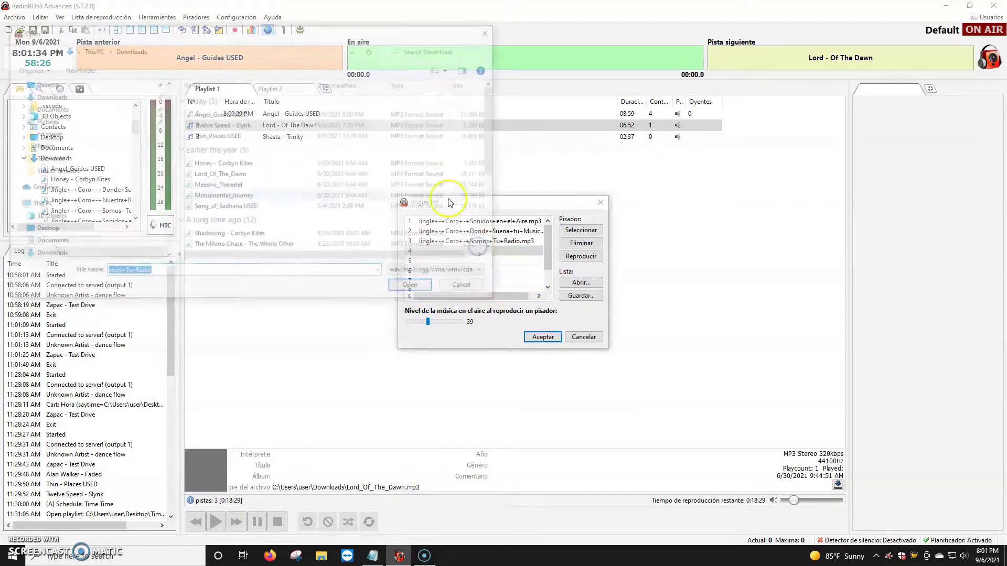
pyautogui.moveTo(493, 130); pyautogui.dragTo(492, 220)
pyautogui.click(273, 245)
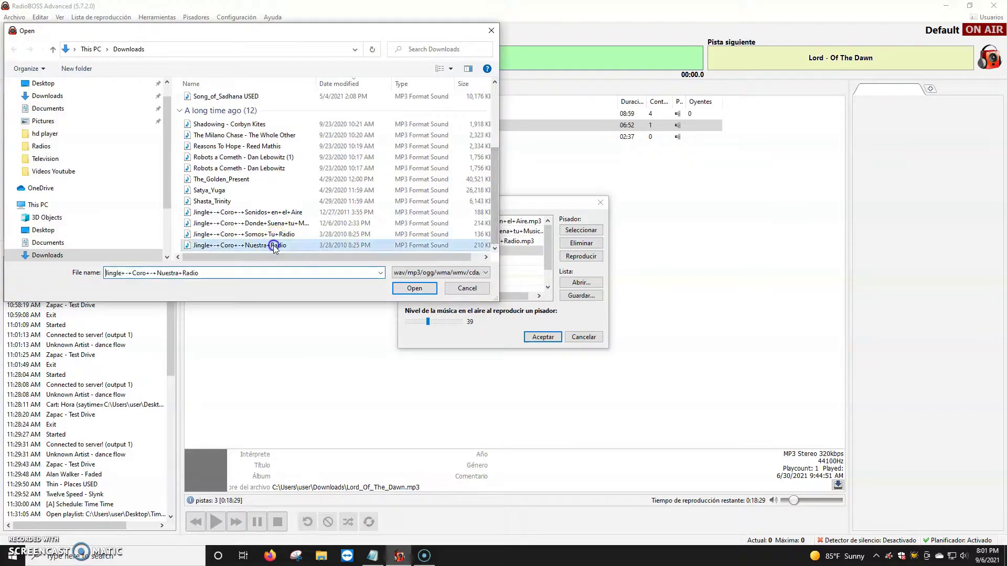
pyautogui.click(414, 287)
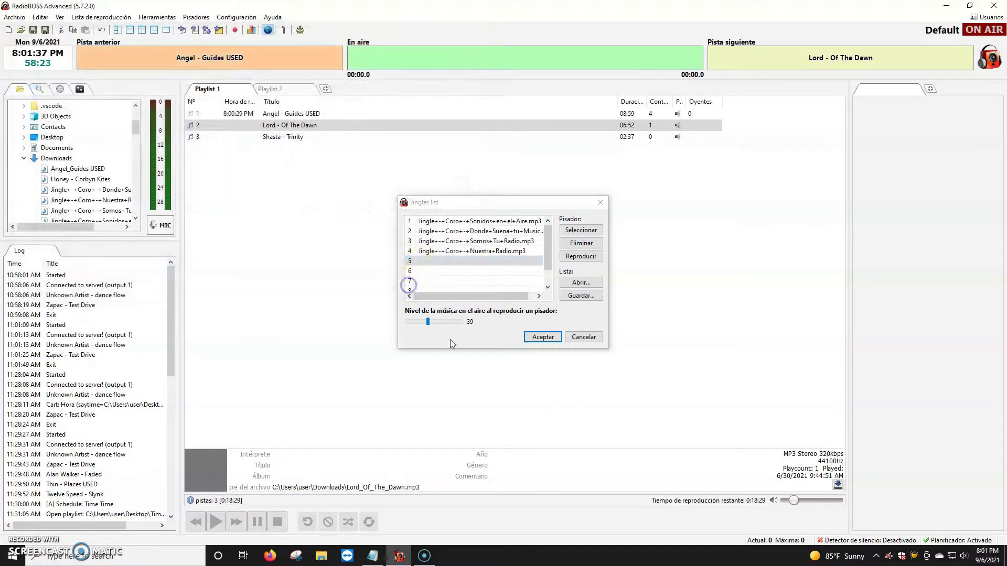
pyautogui.click(543, 337)
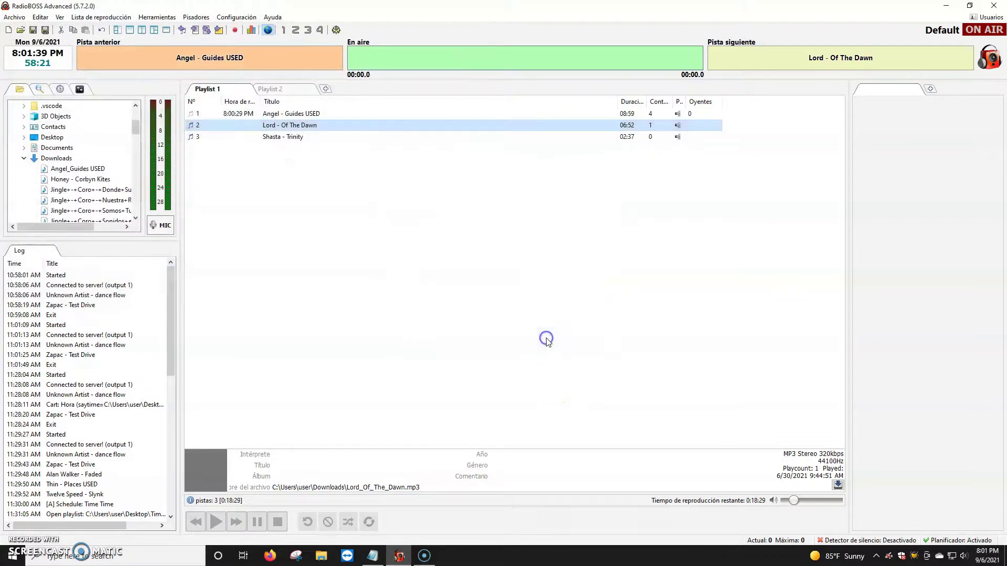
# Check which files are assigned to jingles 1 and 4
pyautogui.click(284, 34)
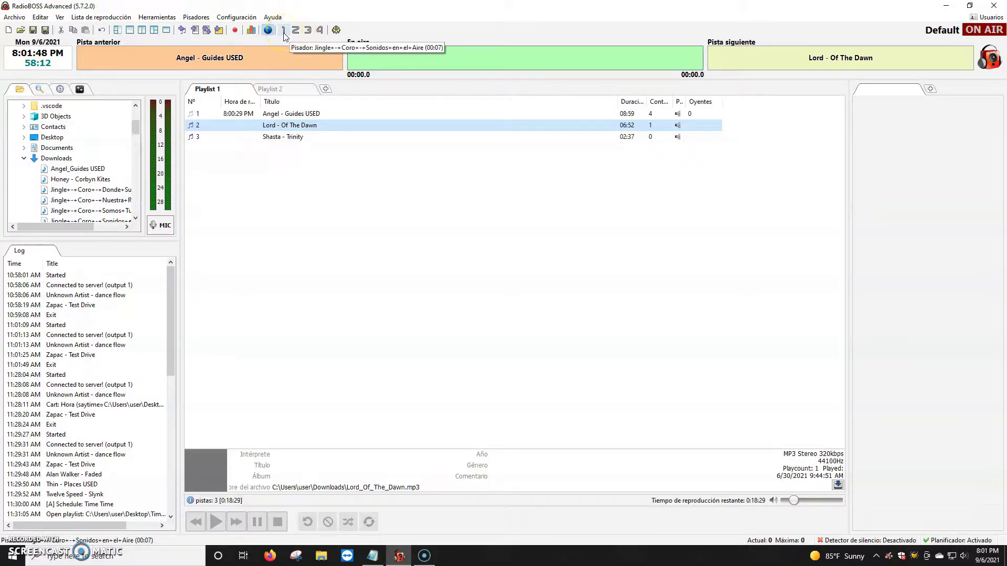
pyautogui.click(319, 31)
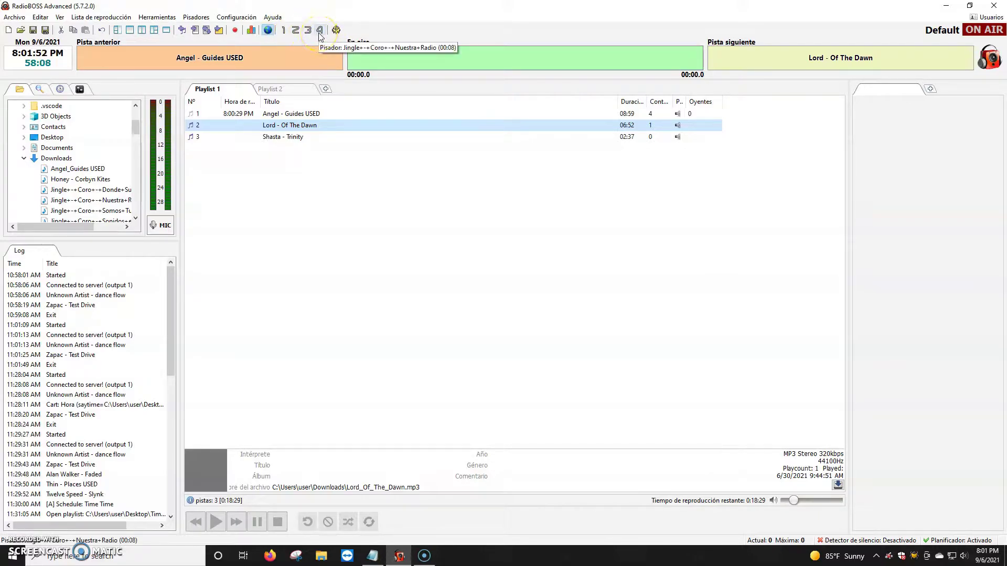
pyautogui.click(318, 34)
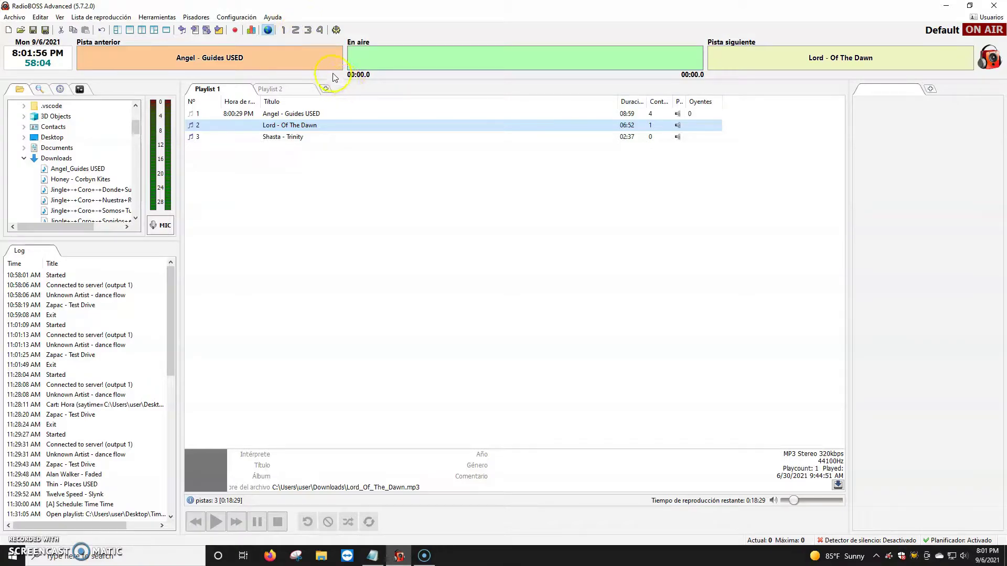
# Play Shasta - Trinity with the volume raised slightly, run jingles 2 and 3 over it, and stop playback
pyautogui.doubleClick(295, 137)
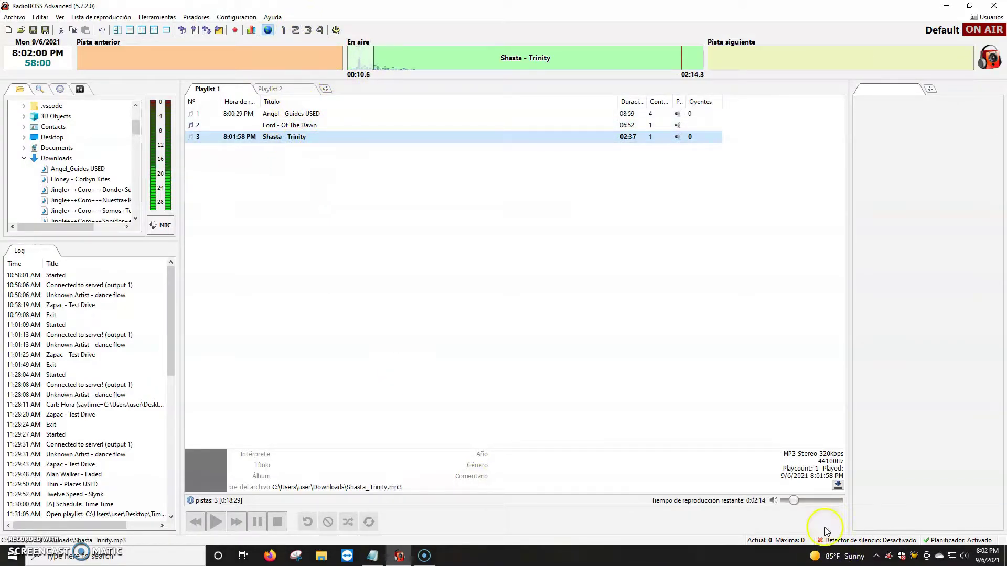
pyautogui.moveTo(796, 502); pyautogui.dragTo(800, 501)
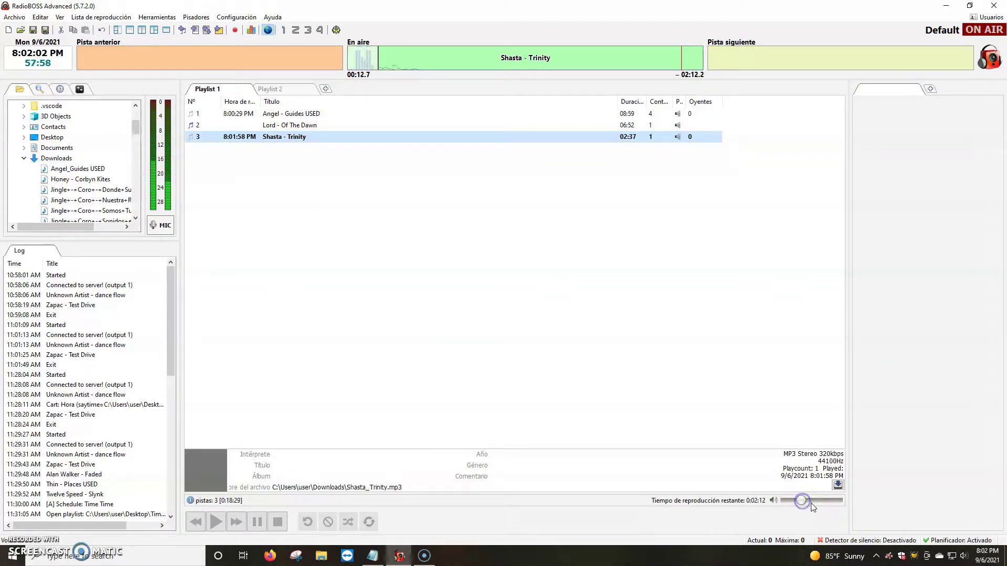
pyautogui.click(297, 32)
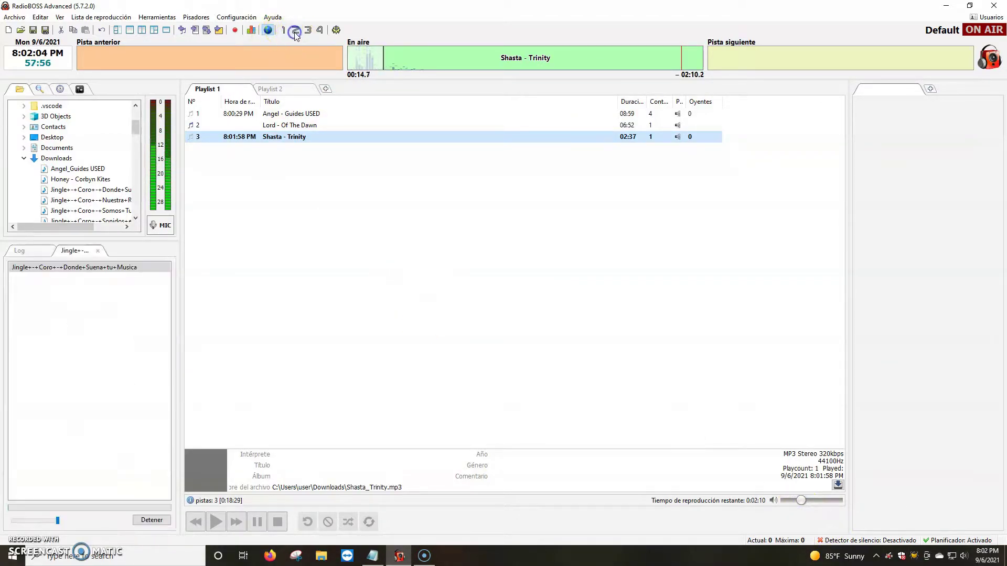
pyautogui.click(256, 183)
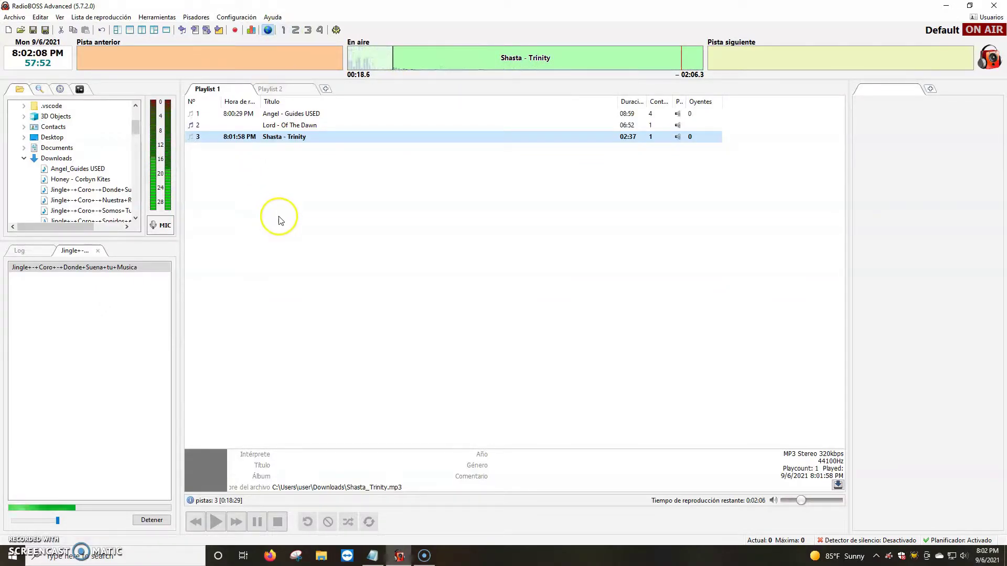
pyautogui.click(313, 33)
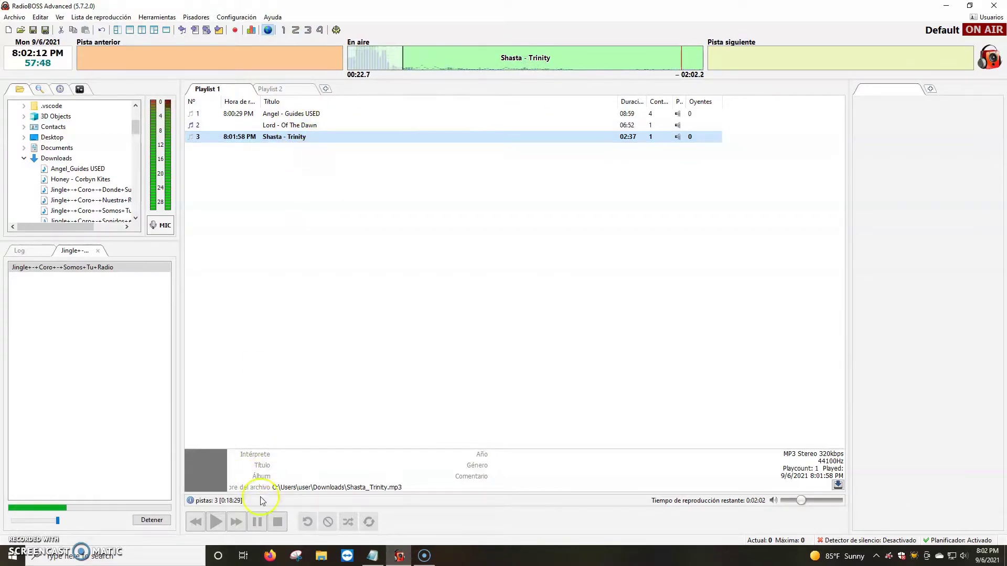
pyautogui.click(271, 521)
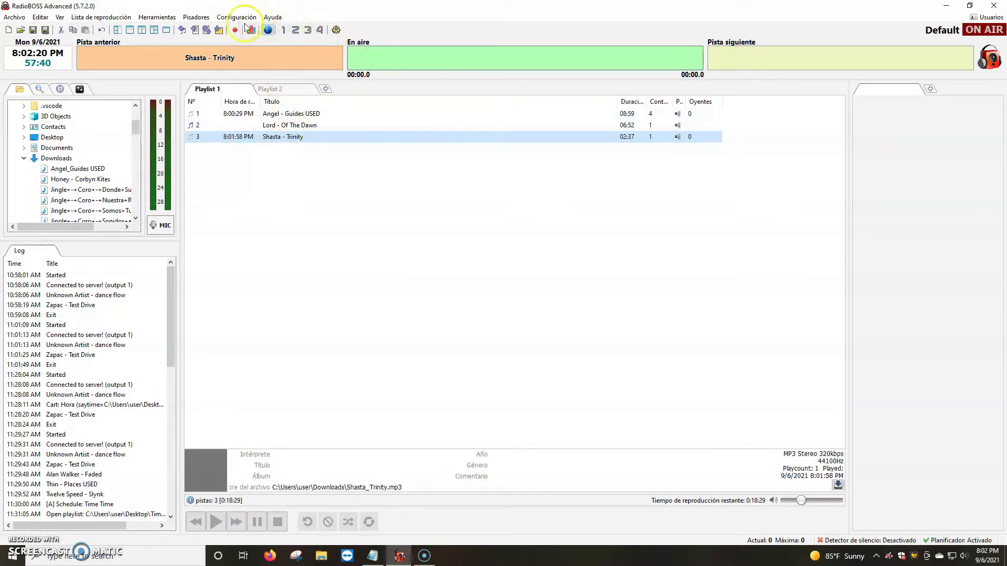
# Remove the jingles from slots 4 and 3 and accept the jingles list
pyautogui.click(197, 18)
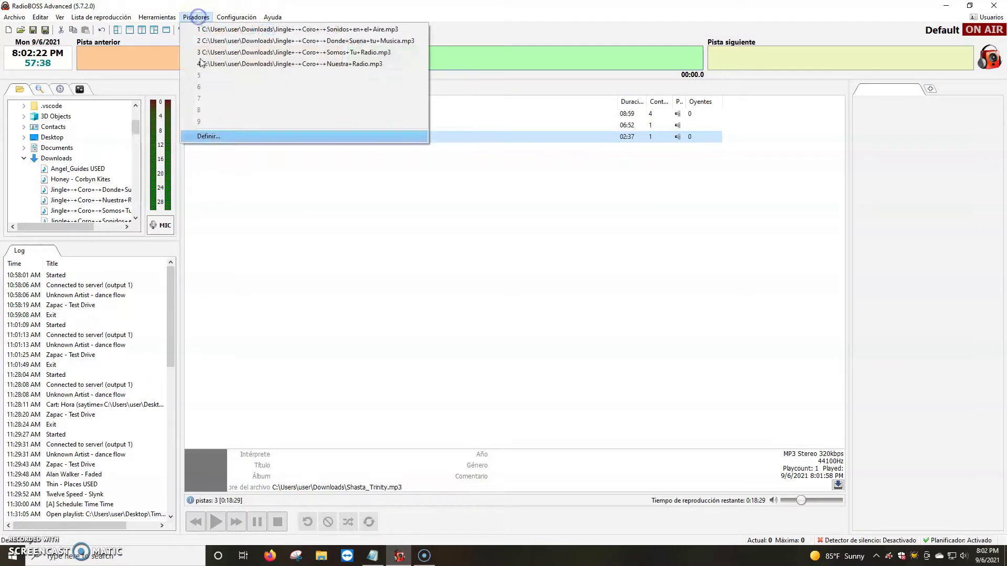
pyautogui.click(203, 135)
pyautogui.click(480, 251)
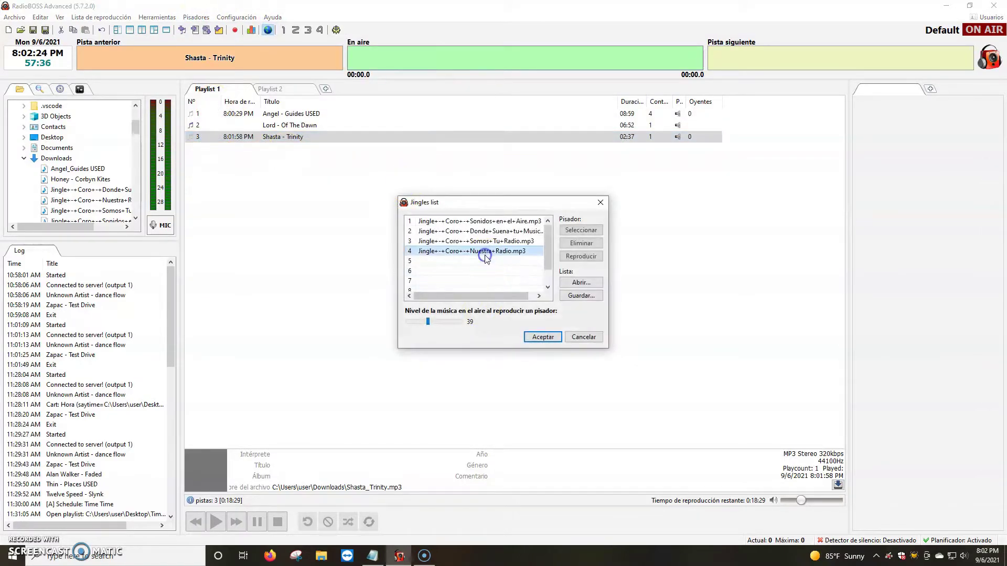
pyautogui.click(572, 244)
pyautogui.click(478, 241)
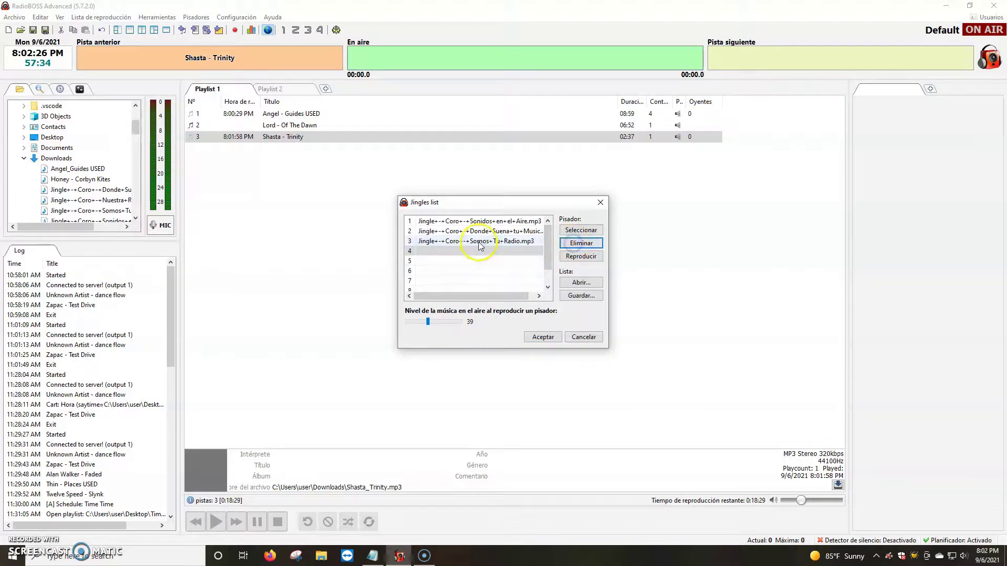
pyautogui.click(577, 244)
pyautogui.click(544, 337)
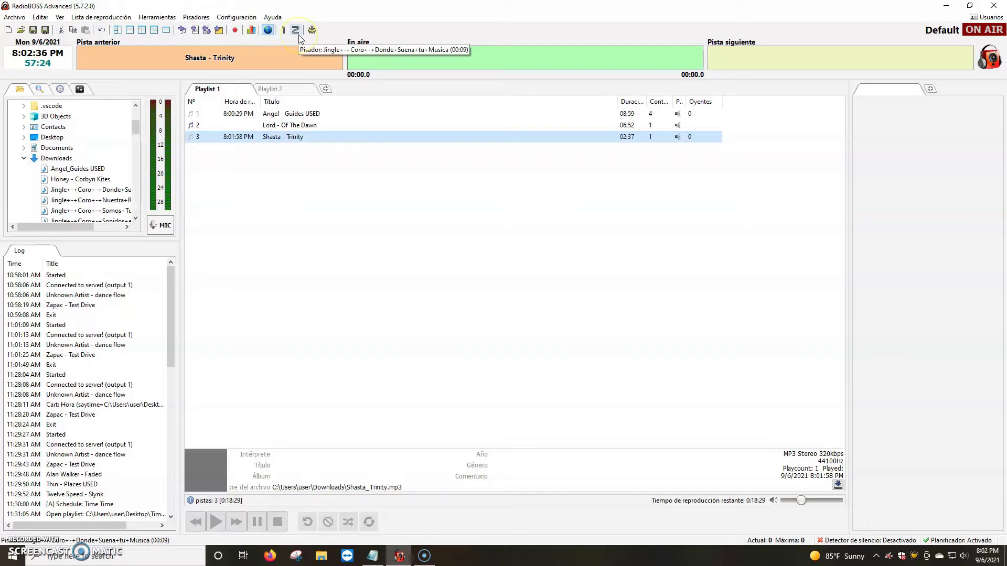
# Check the file assigned to jingle 2, and view the playlist save dialog's Time folder without saving
pyautogui.click(300, 36)
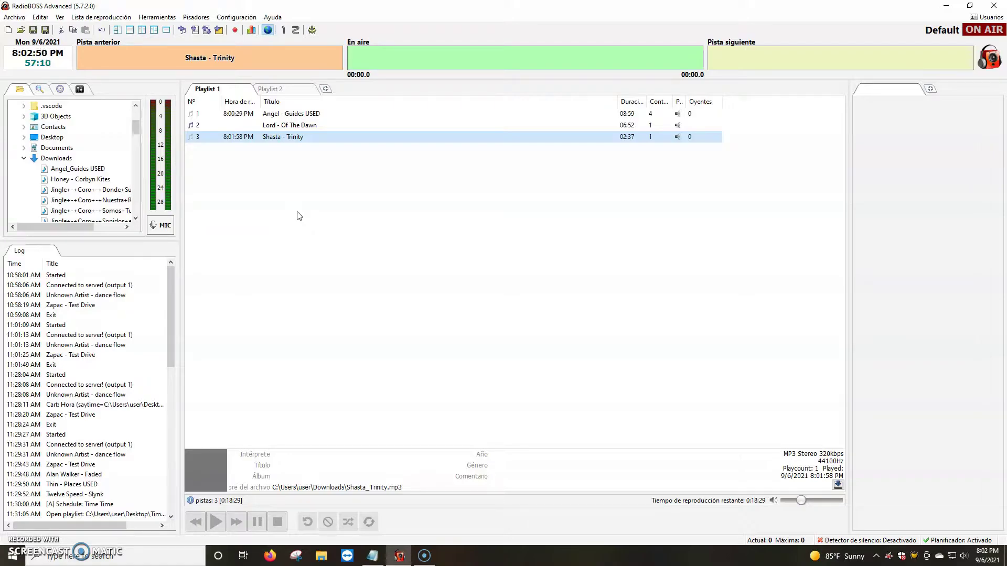
pyautogui.click(293, 33)
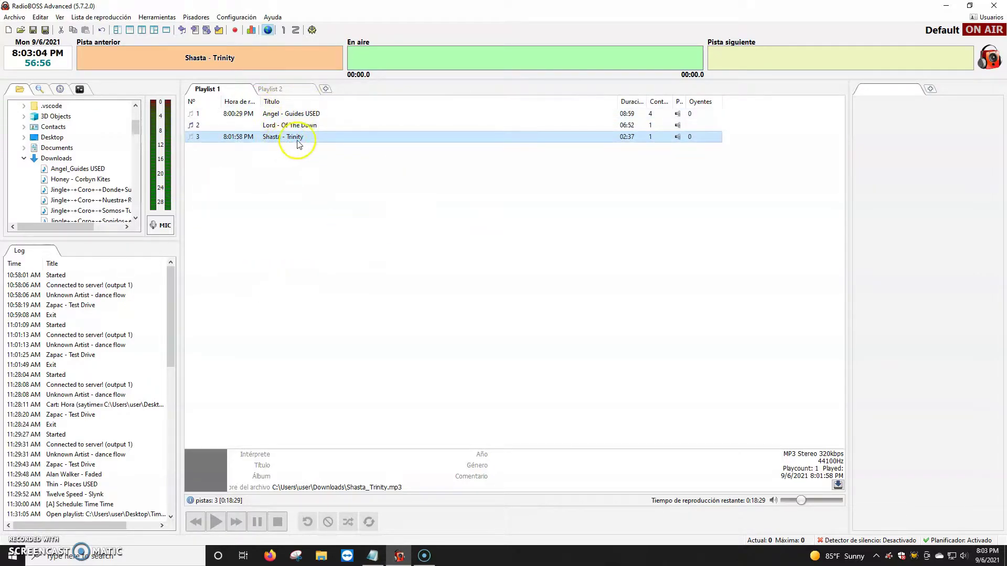
pyautogui.click(33, 30)
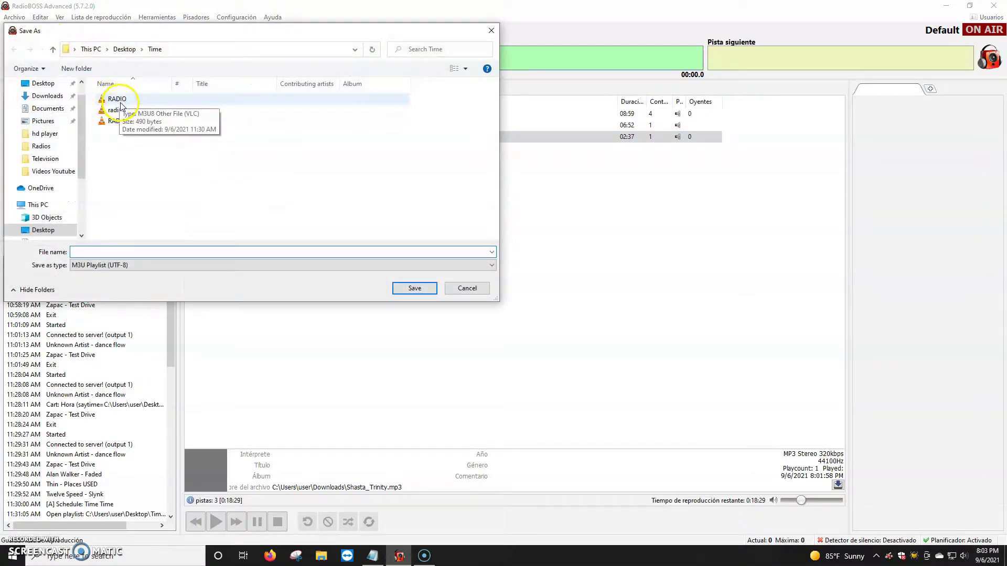
pyautogui.click(466, 289)
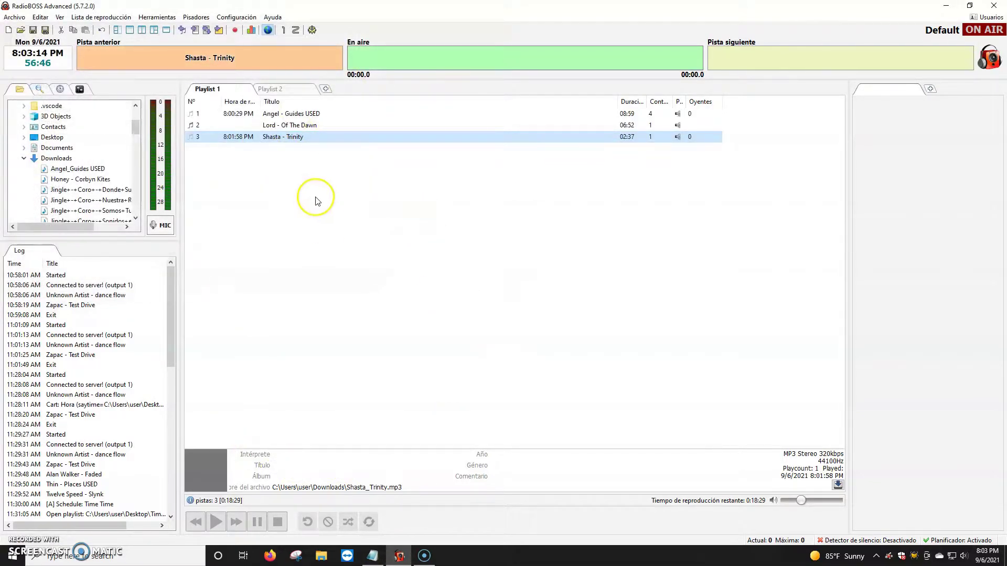
# View the playlist save dialog and the playlist open dialog in the Time folder, cancelling both
pyautogui.click(35, 30)
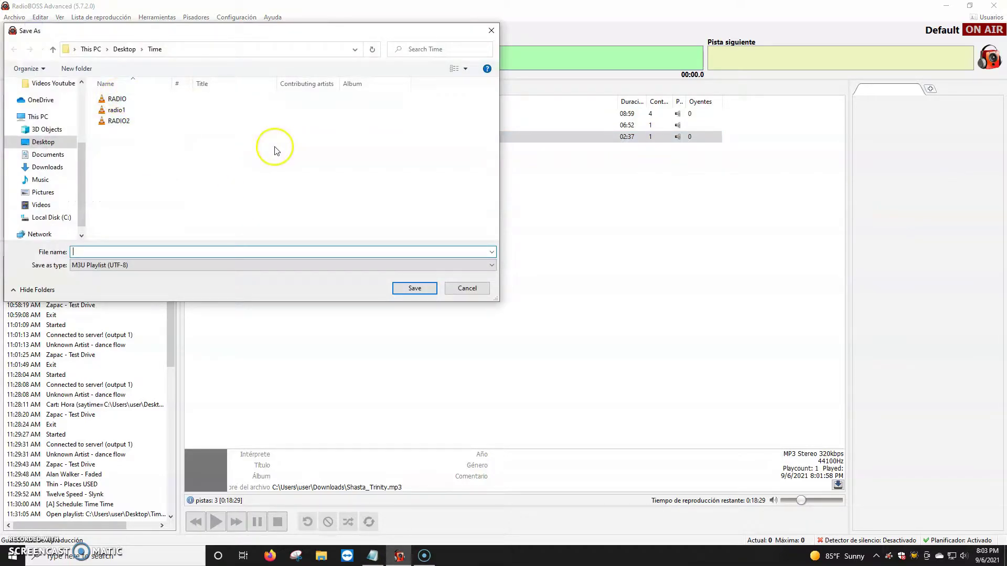
pyautogui.click(467, 289)
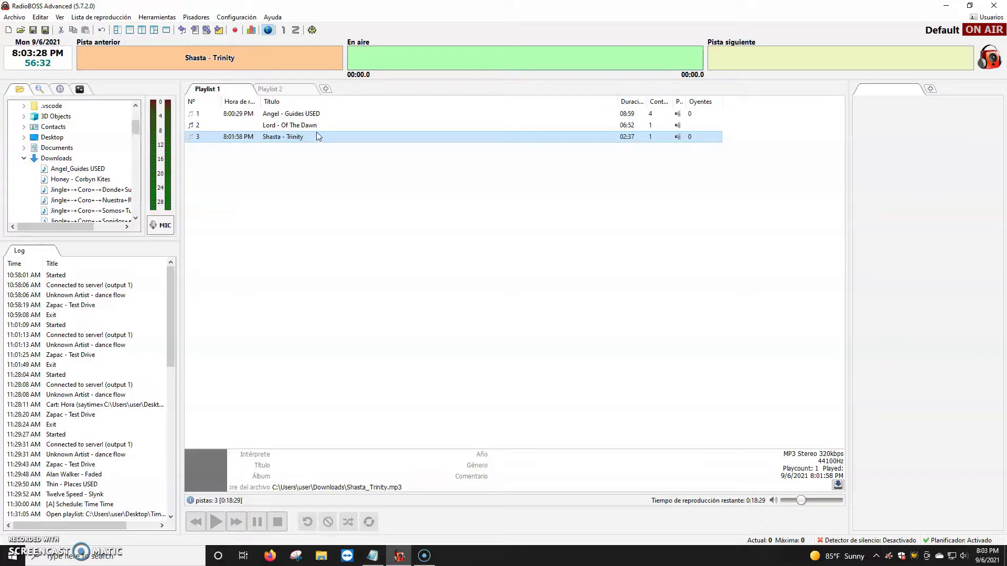
pyautogui.click(19, 29)
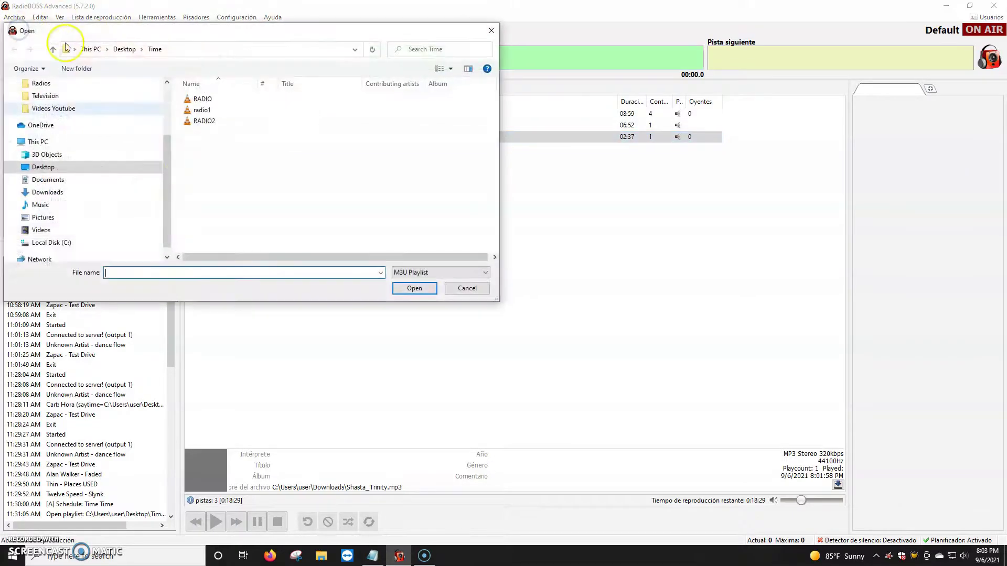
pyautogui.click(466, 288)
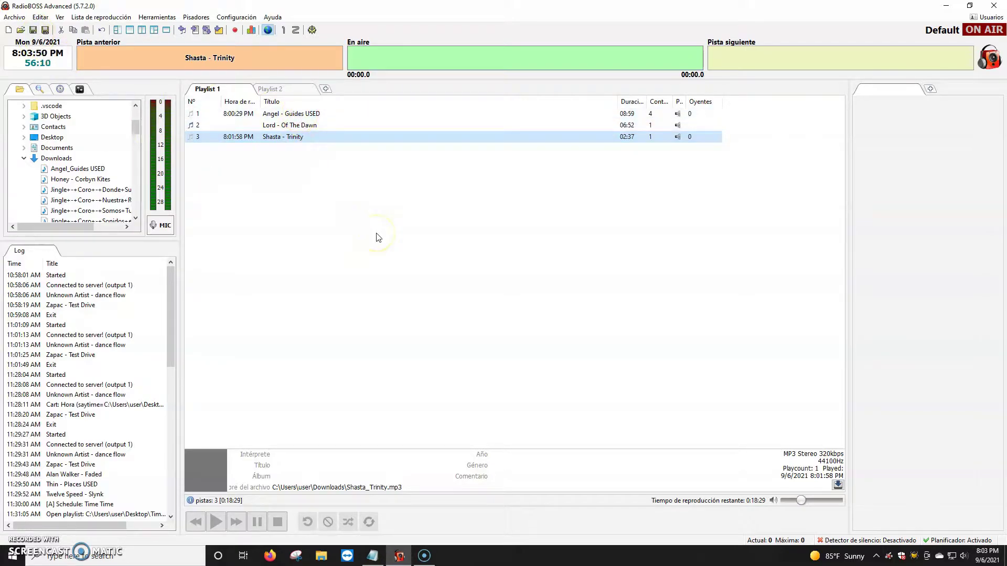
pyautogui.click(390, 259)
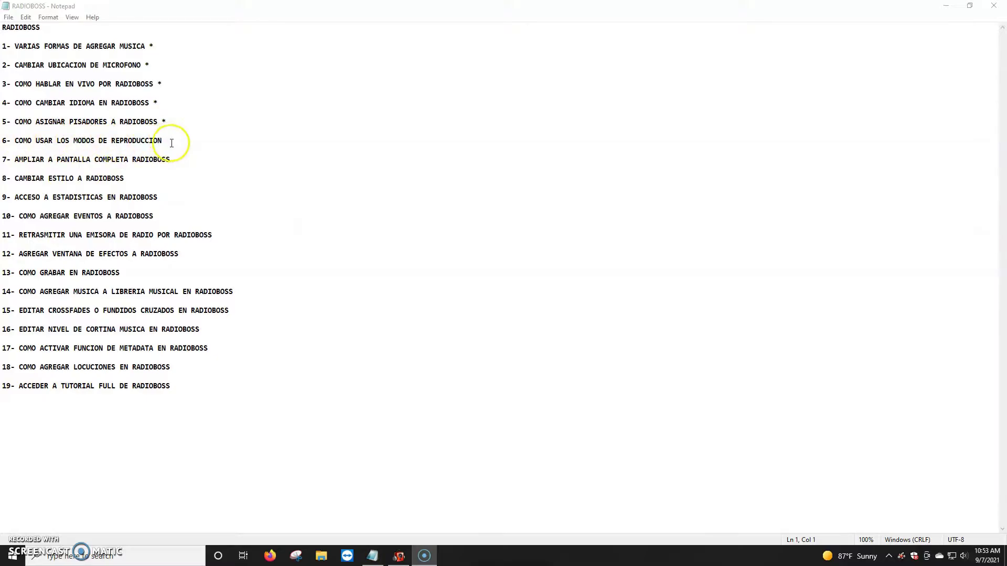
# Switch to RadioBOSS, turn on track repeat for Honey - Corbyn Kites, play it briefly, and stop playback
pyautogui.click(399, 557)
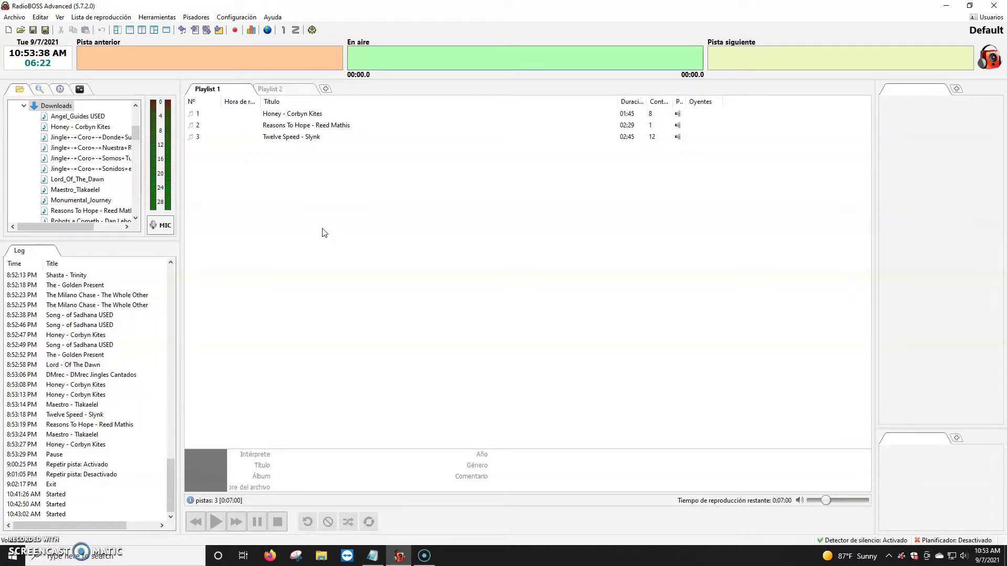
pyautogui.moveTo(322, 228); pyautogui.dragTo(404, 213)
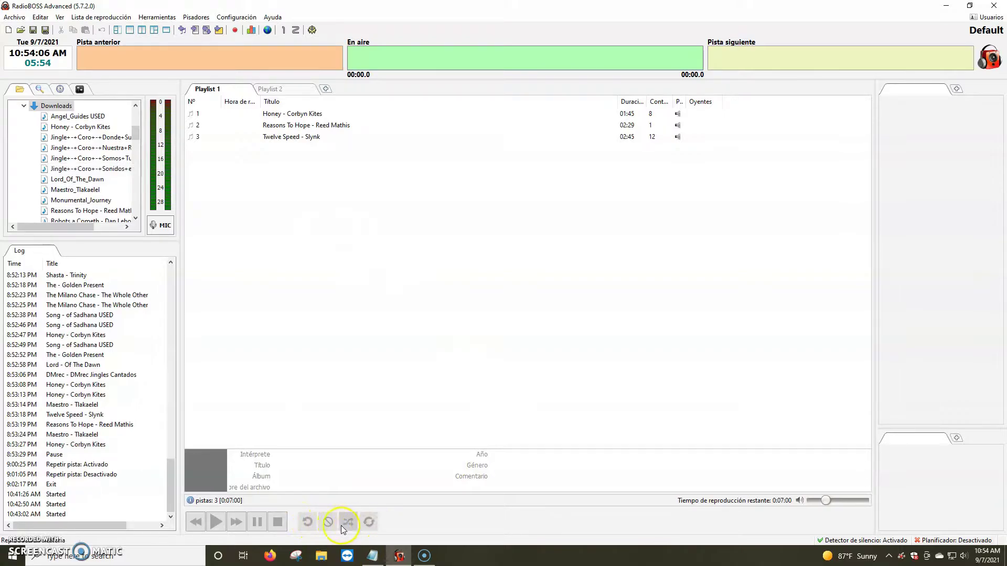
pyautogui.click(294, 113)
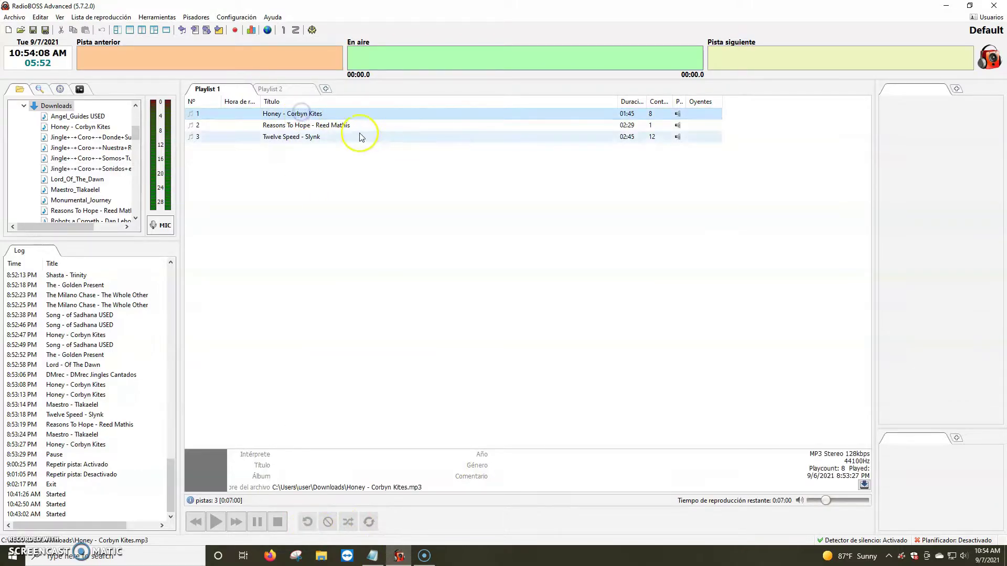
pyautogui.click(307, 522)
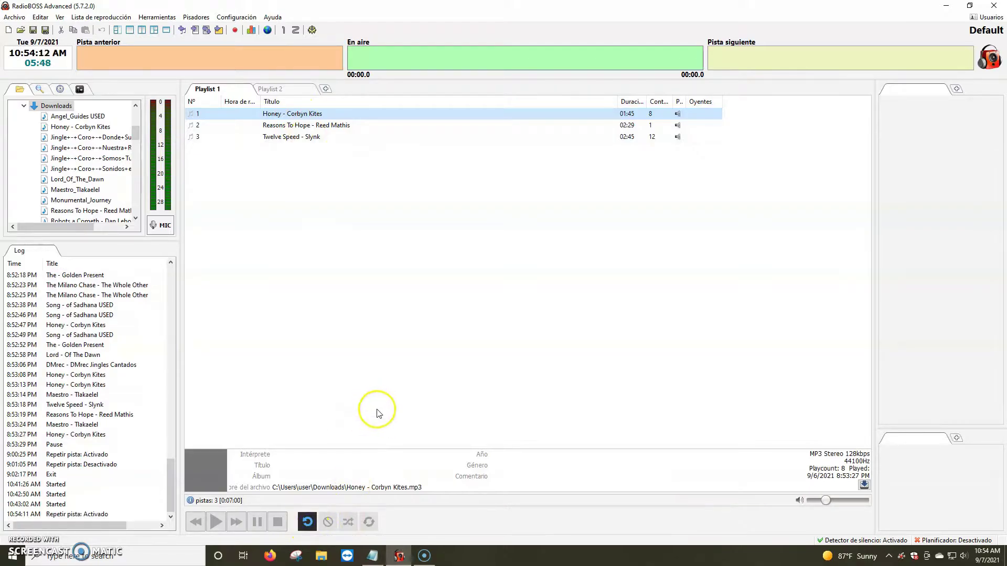
pyautogui.doubleClick(292, 113)
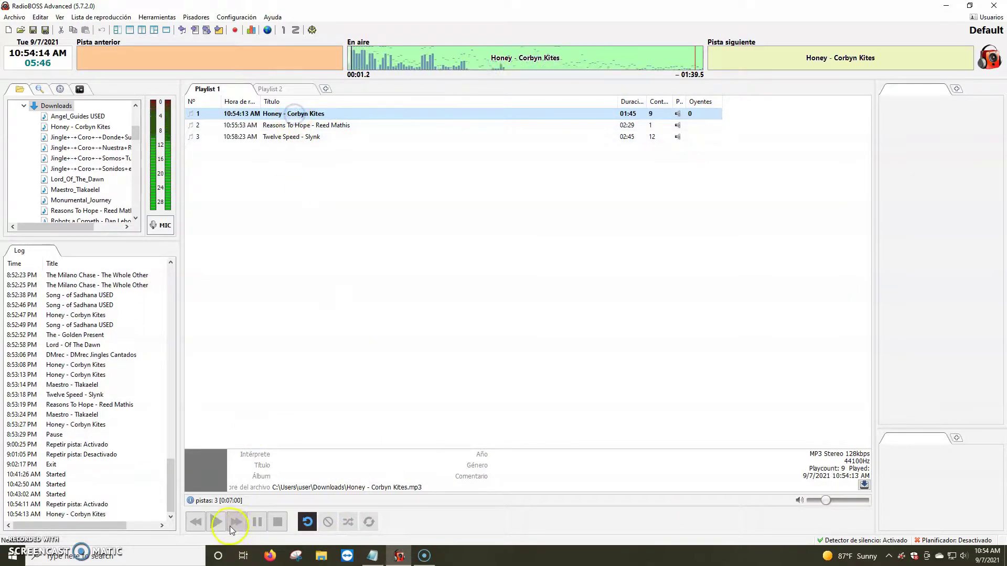
pyautogui.click(285, 526)
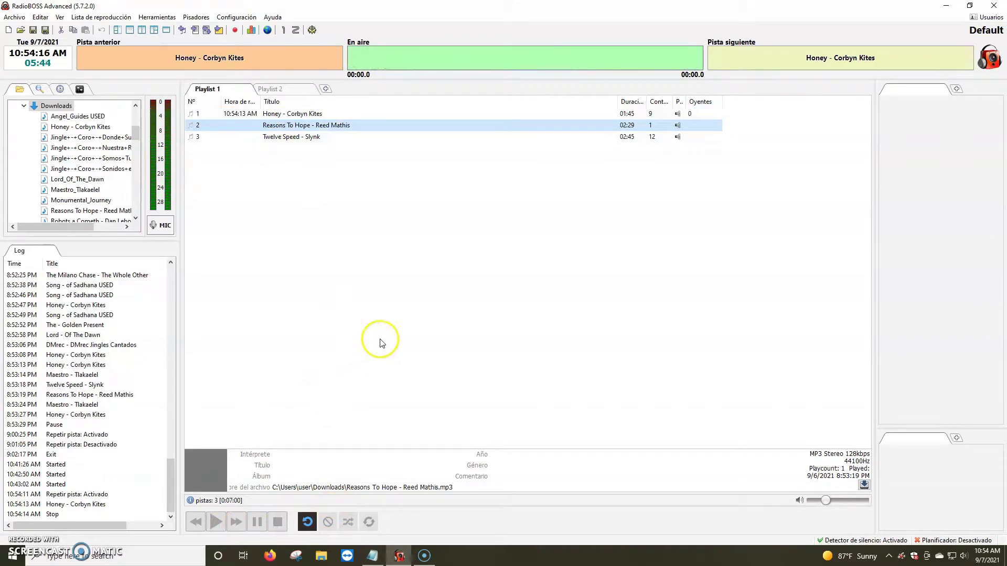
# Select Honey - Corbyn Kites and turn the track repeat mode off
pyautogui.click(290, 115)
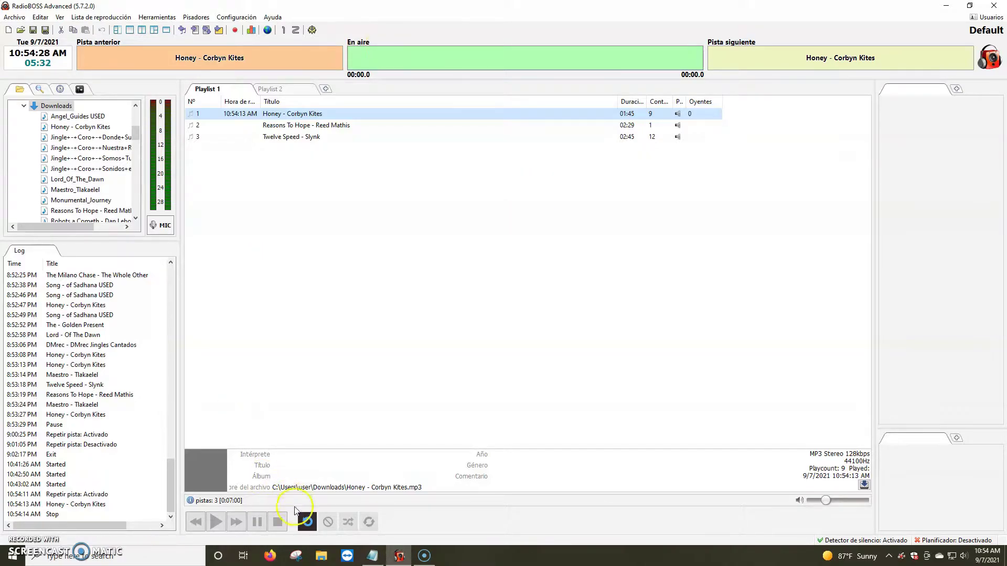
pyautogui.click(308, 522)
pyautogui.click(331, 337)
pyautogui.click(308, 524)
pyautogui.click(308, 520)
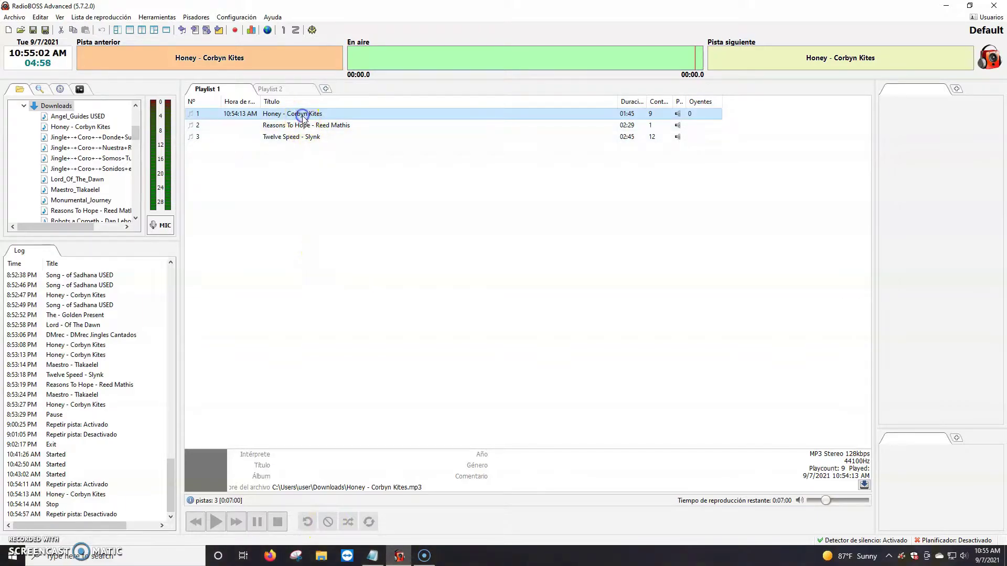
# Turn on the stop-after-current-track mode, select Honey - Corbyn Kites, and turn the mode off again
pyautogui.click(328, 521)
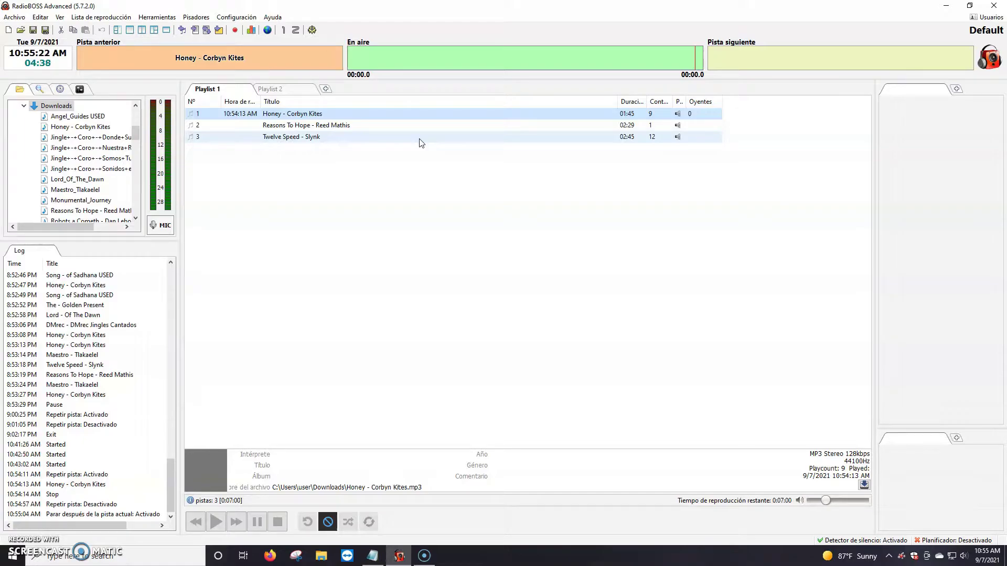
pyautogui.click(302, 116)
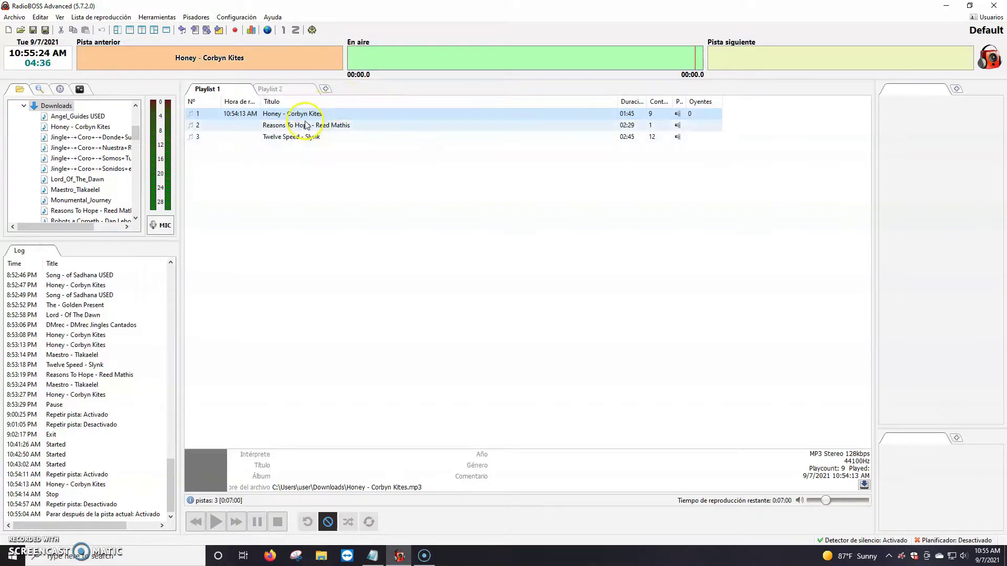
pyautogui.click(330, 522)
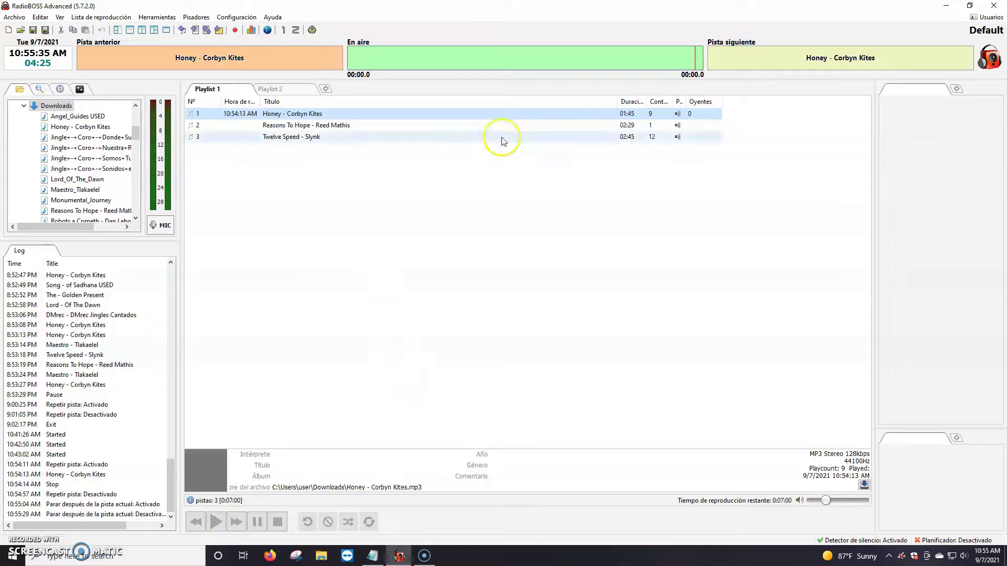
pyautogui.click(443, 245)
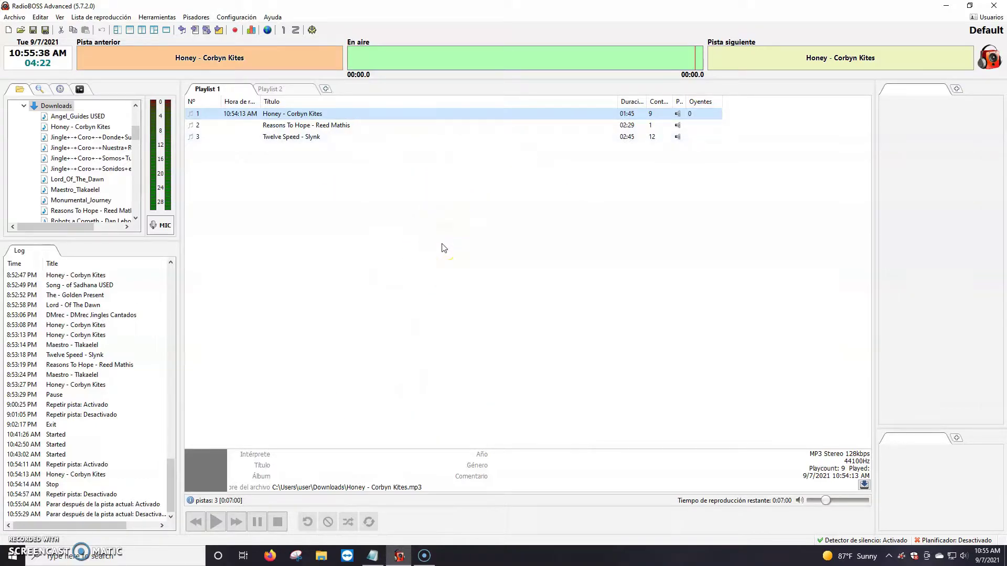
pyautogui.click(400, 390)
pyautogui.click(414, 354)
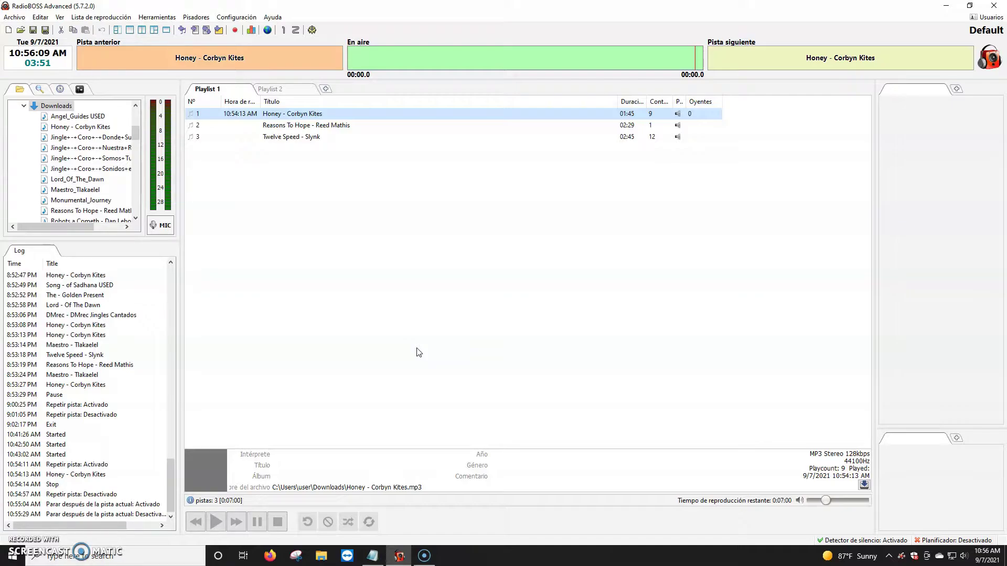
pyautogui.click(342, 523)
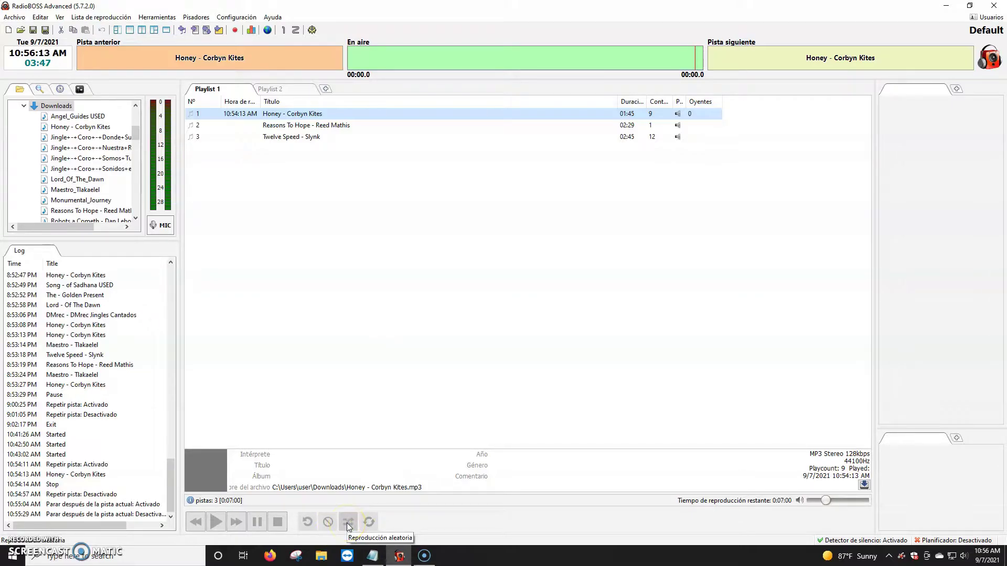
pyautogui.click(353, 367)
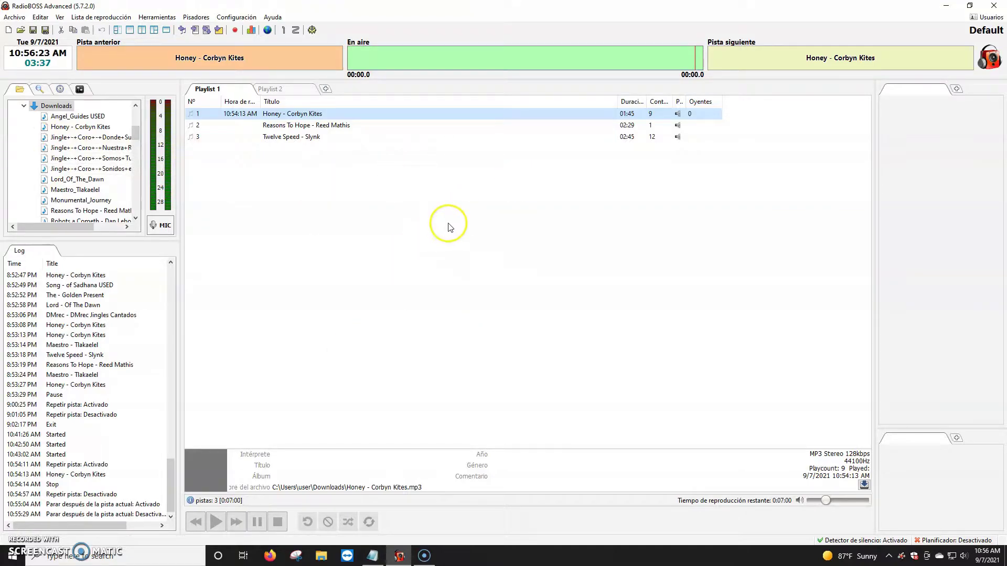
pyautogui.click(486, 234)
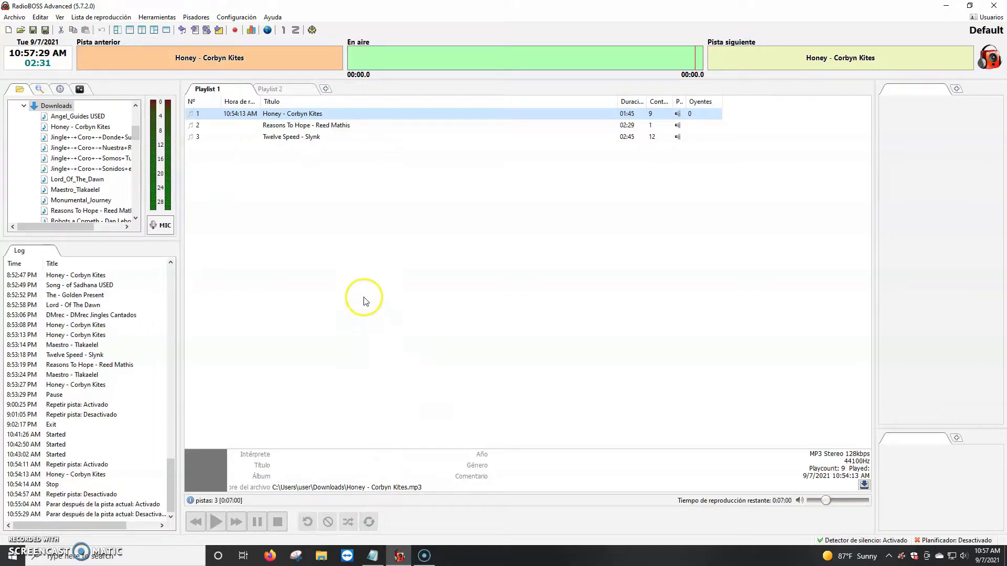
# Check the topic list in Notepad, return to RadioBOSS, and switch its window to full screen and back
pyautogui.click(372, 556)
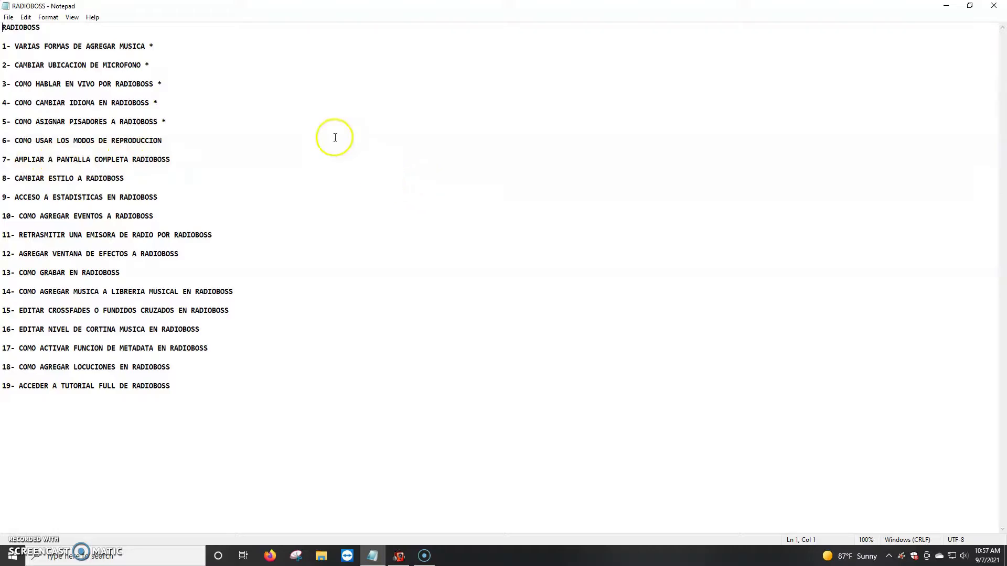
pyautogui.click(398, 555)
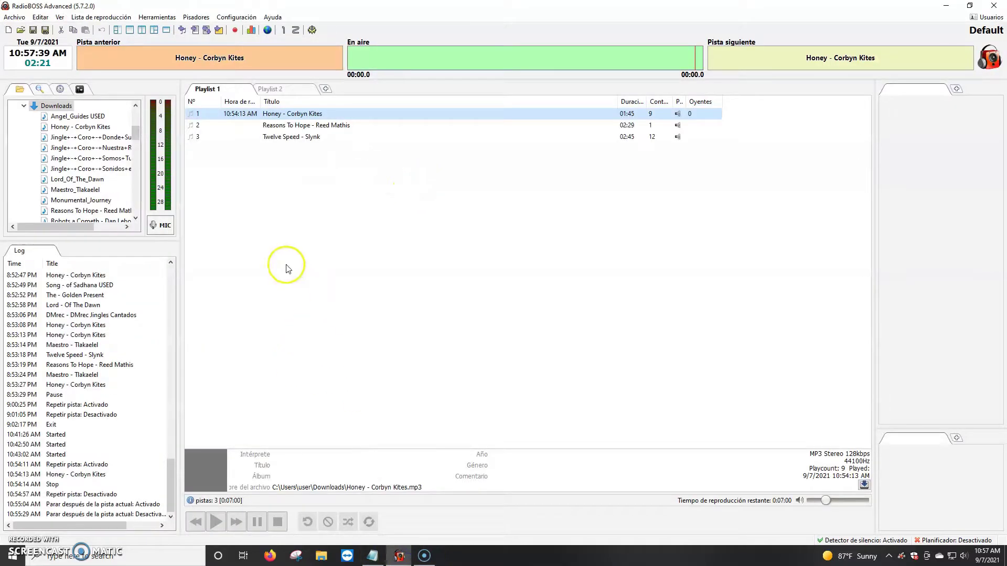
pyautogui.click(60, 18)
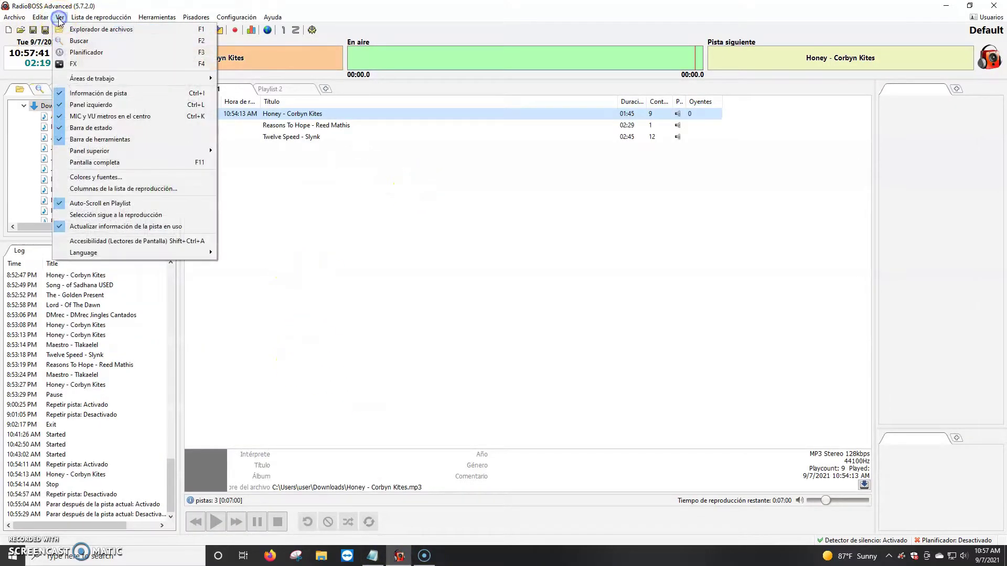
pyautogui.click(115, 167)
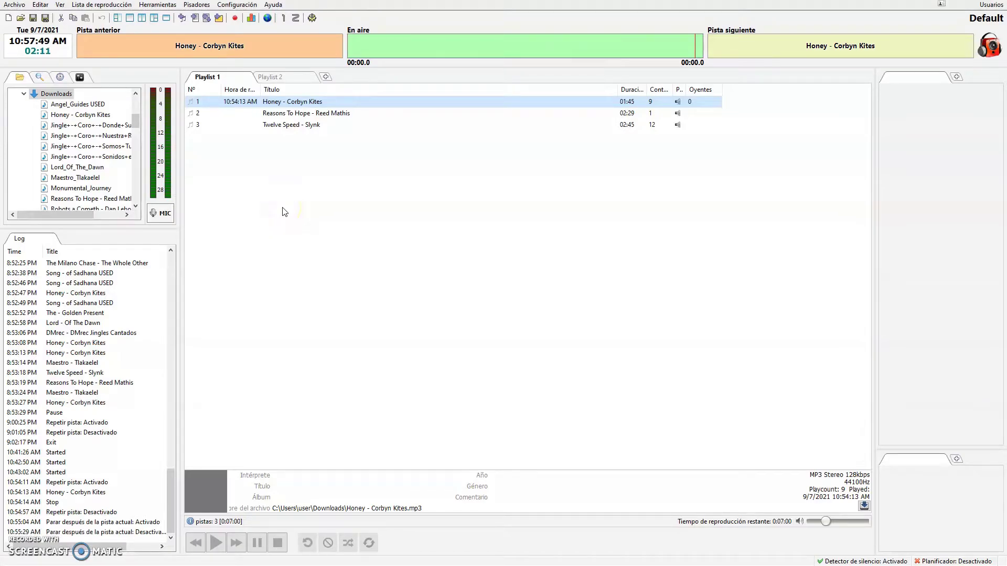
pyautogui.press('F11')
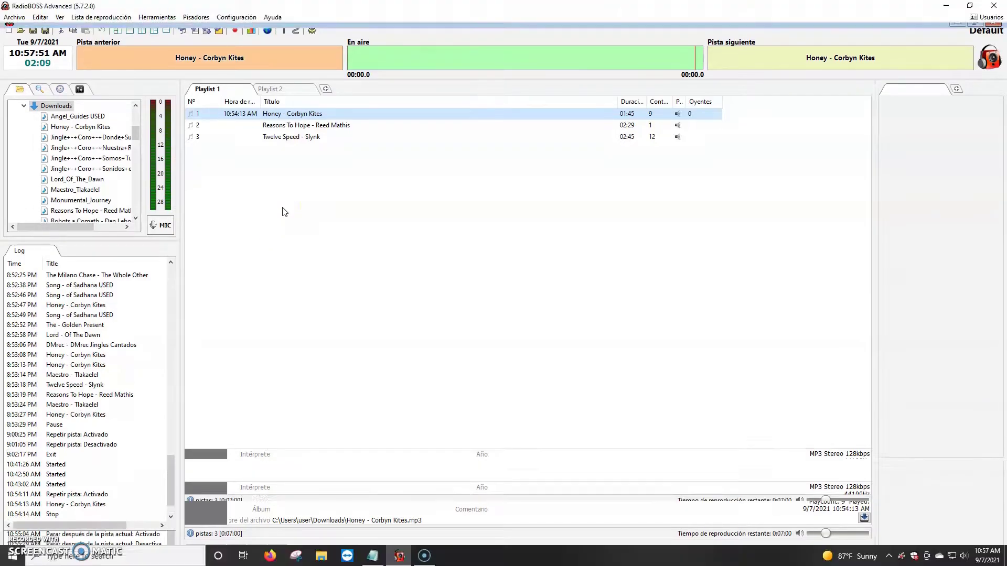
pyautogui.click(300, 210)
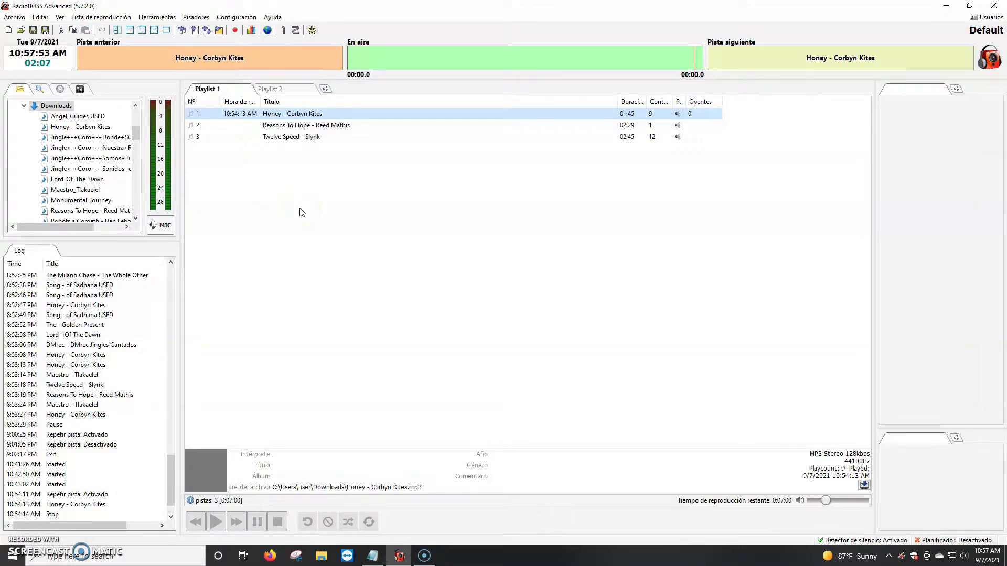
# Toggle full screen on and off once more, and view the full-screen command among the view options
pyautogui.click(207, 298)
pyautogui.click(396, 327)
pyautogui.press('F11')
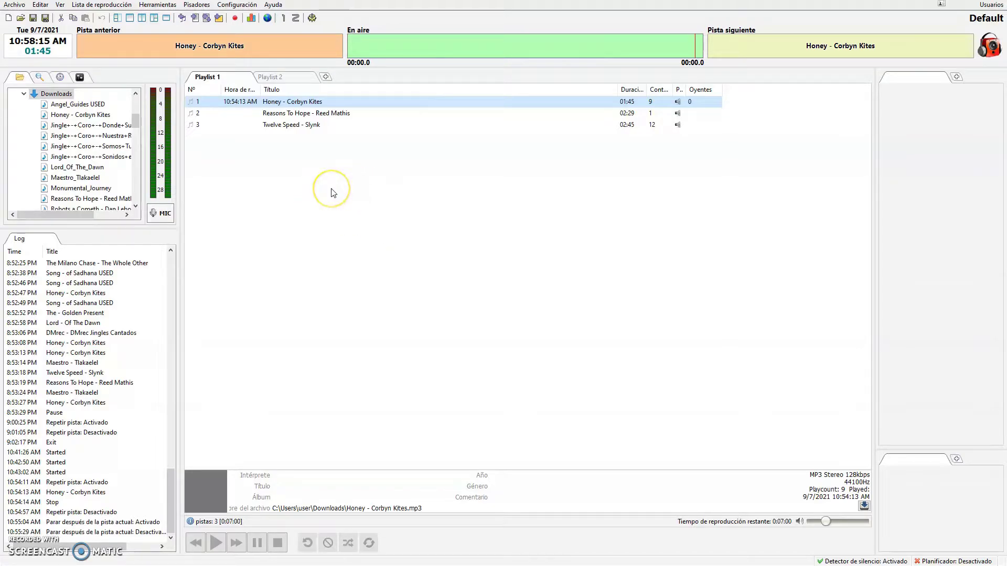
pyautogui.press('F11')
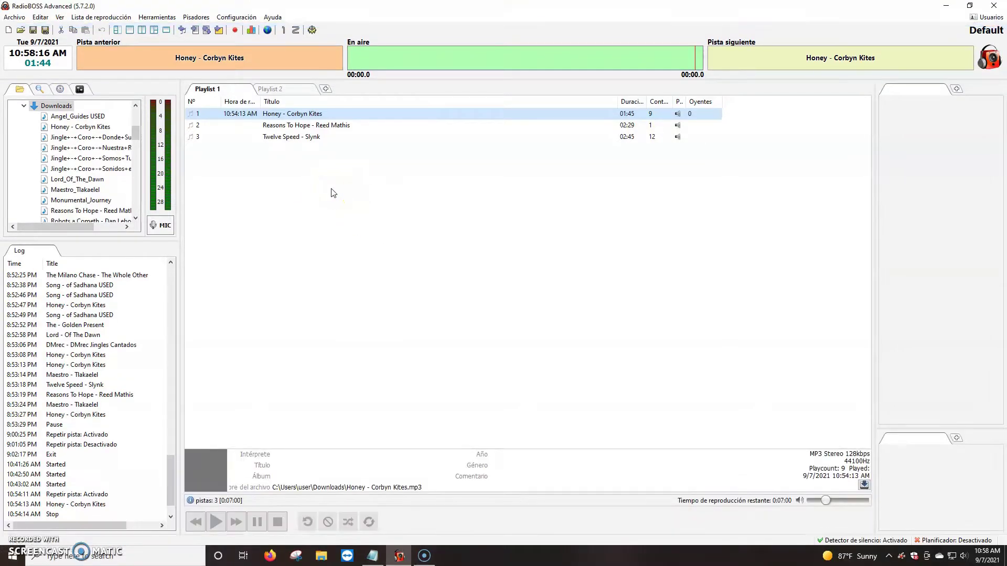
pyautogui.click(60, 17)
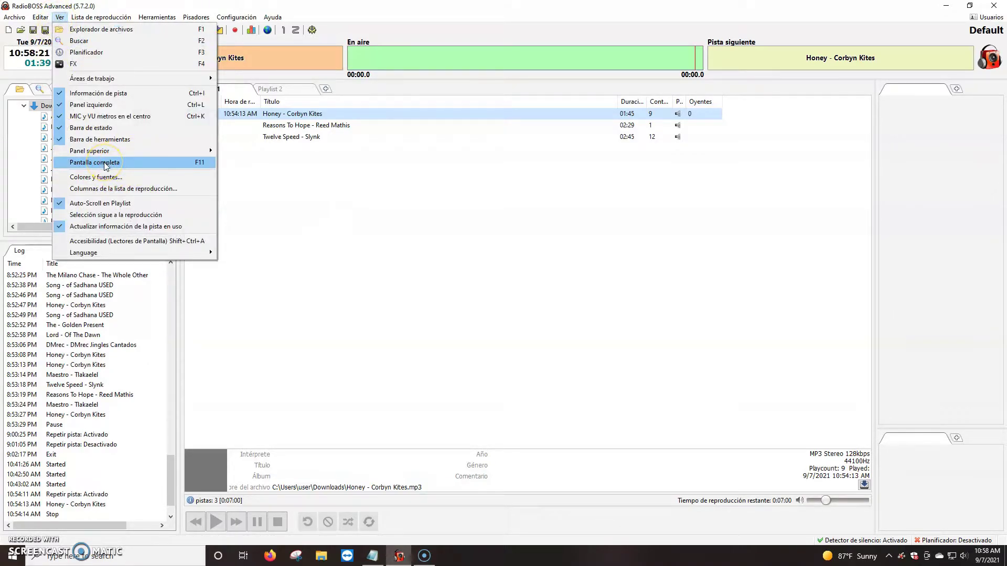
pyautogui.click(325, 181)
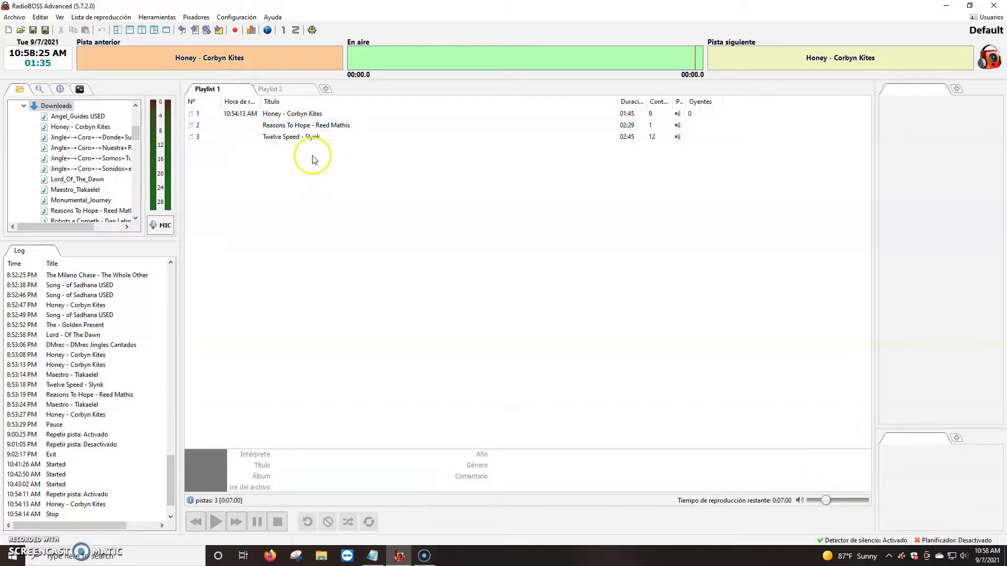
# Mark topics 6 and 7 with an asterisk in the Notepad topic list, and return to RadioBOSS
pyautogui.click(373, 556)
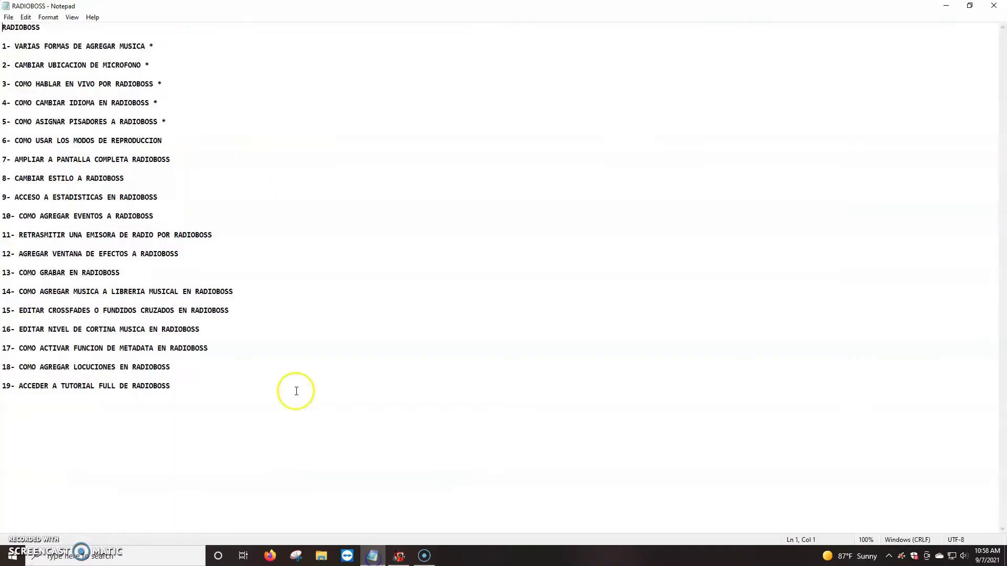
pyautogui.click(169, 140)
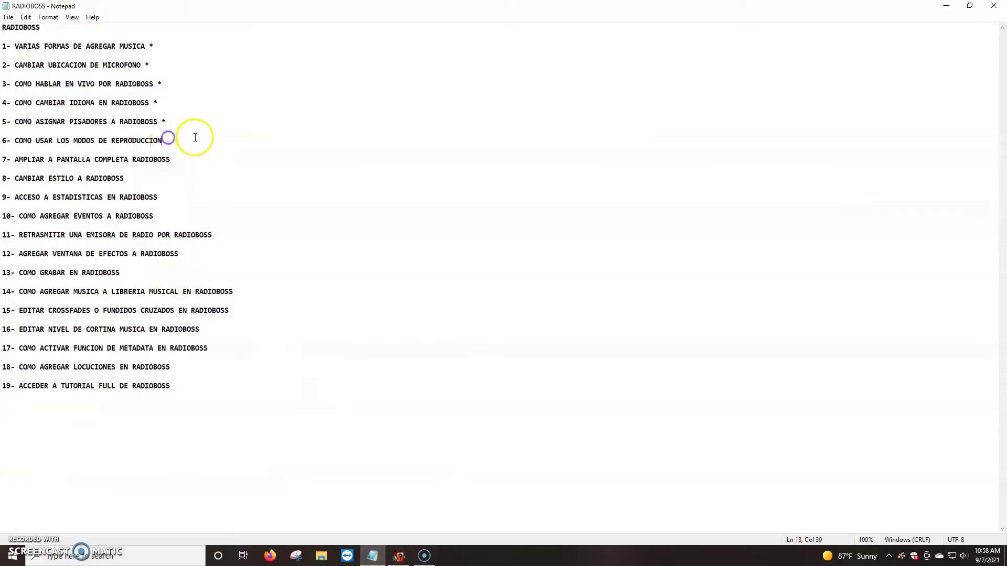
pyautogui.write('*')
pyautogui.click(188, 159)
pyautogui.write('*')
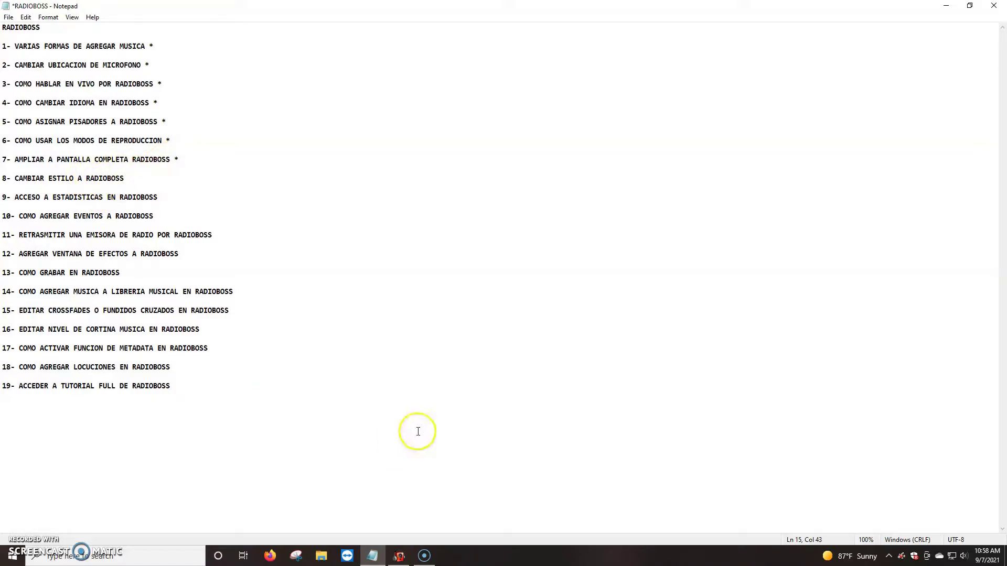
pyautogui.click(399, 556)
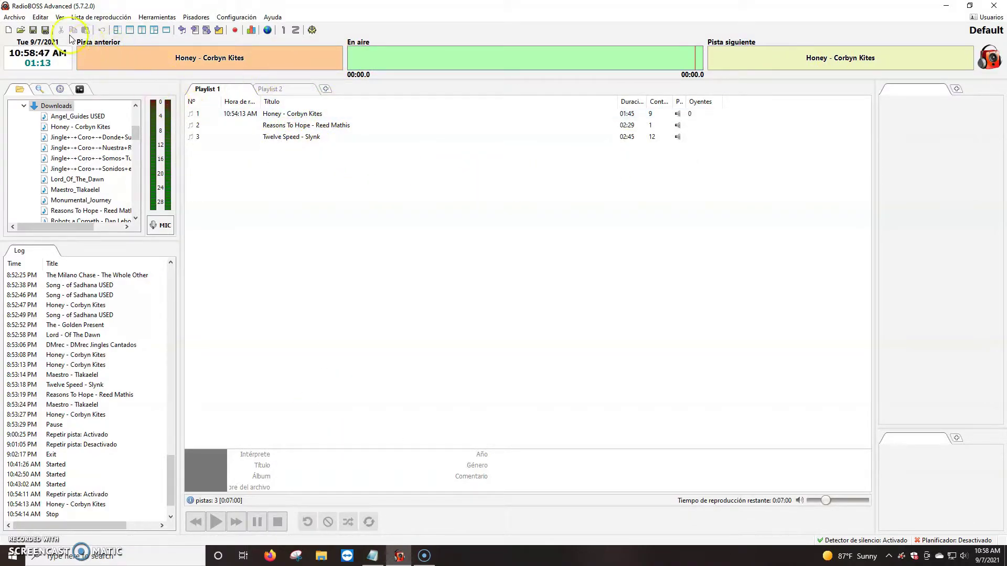
# Change the window colour to the violet-blue basic colour (RGB 128, 128, 255) in the colours and fonts settings and apply it
pyautogui.click(60, 18)
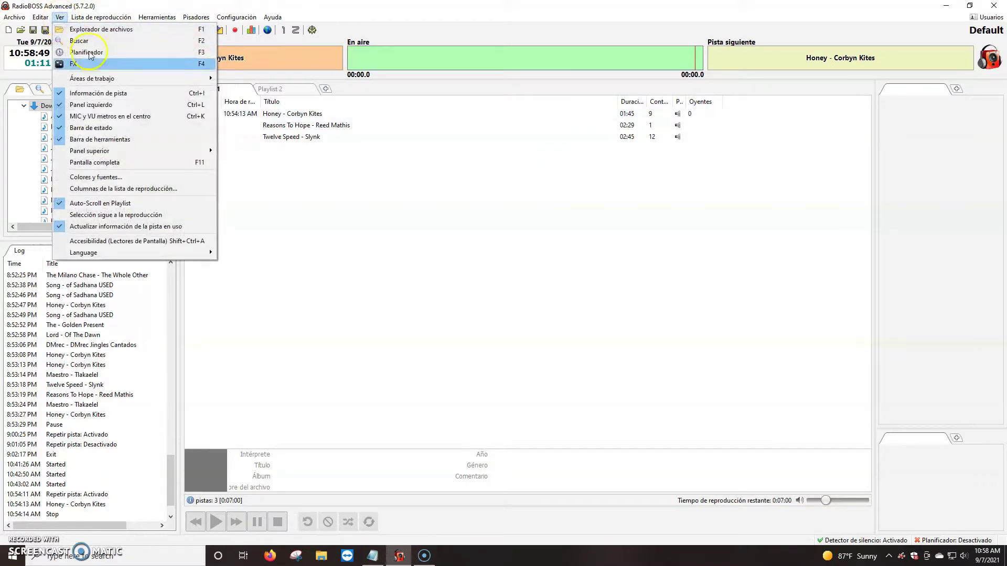
pyautogui.click(100, 178)
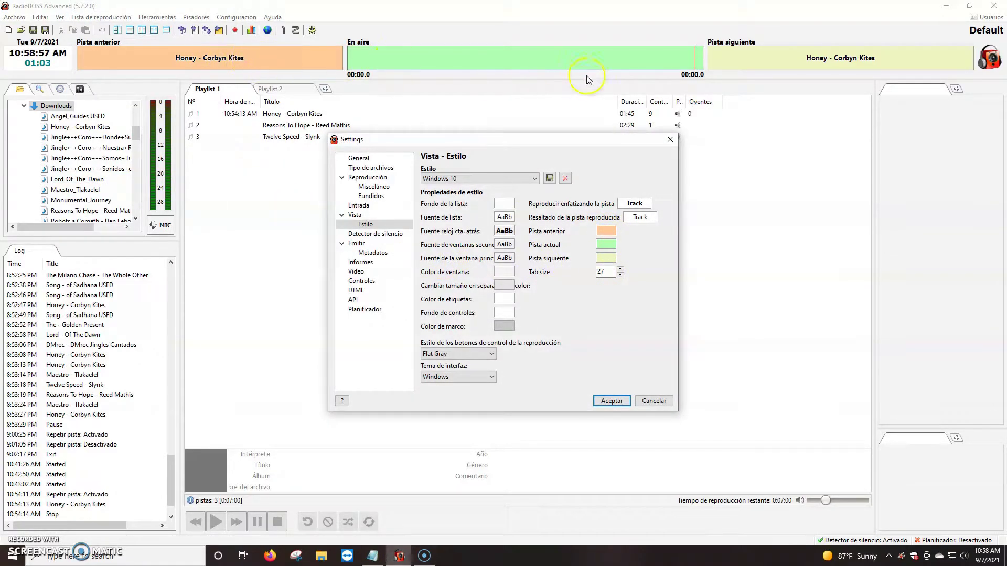
pyautogui.click(505, 276)
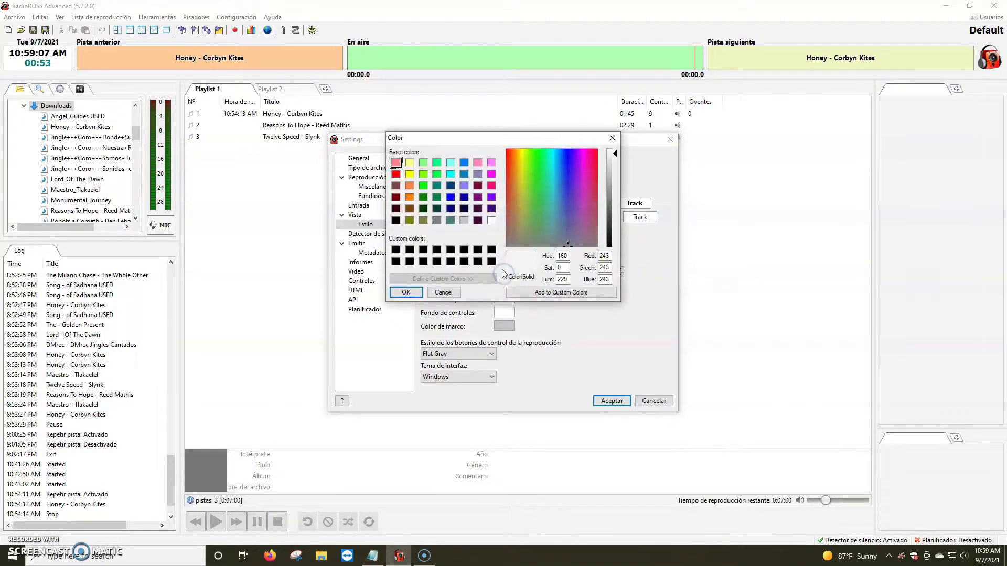
pyautogui.click(464, 186)
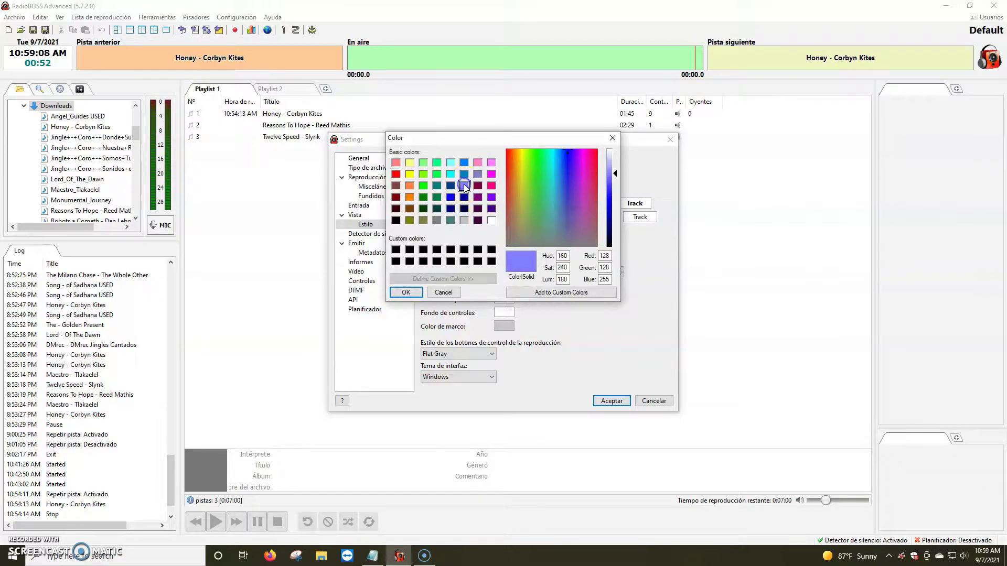
pyautogui.click(406, 292)
pyautogui.click(610, 401)
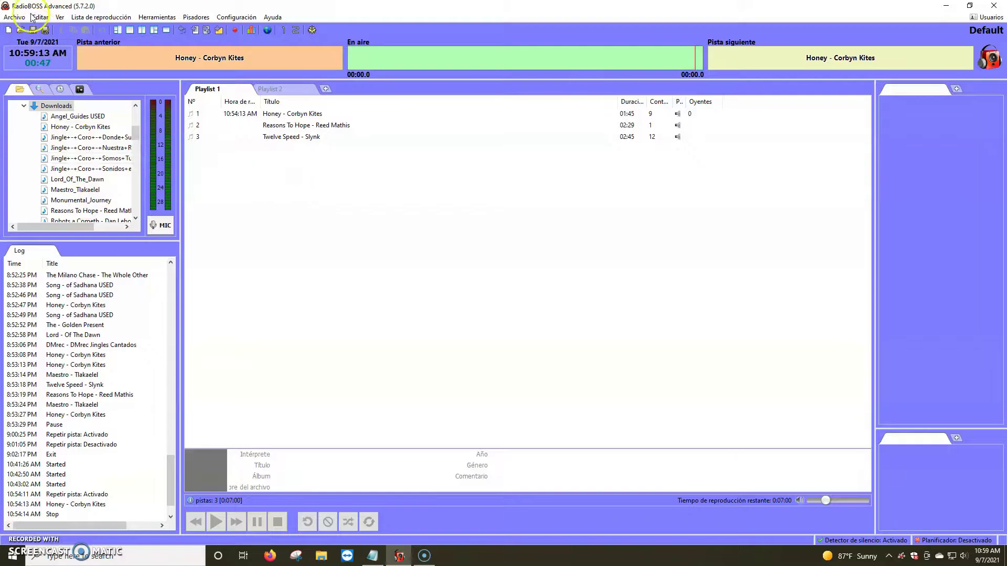
# Set the window colour to white in the style settings and apply the change
pyautogui.click(59, 17)
pyautogui.click(96, 177)
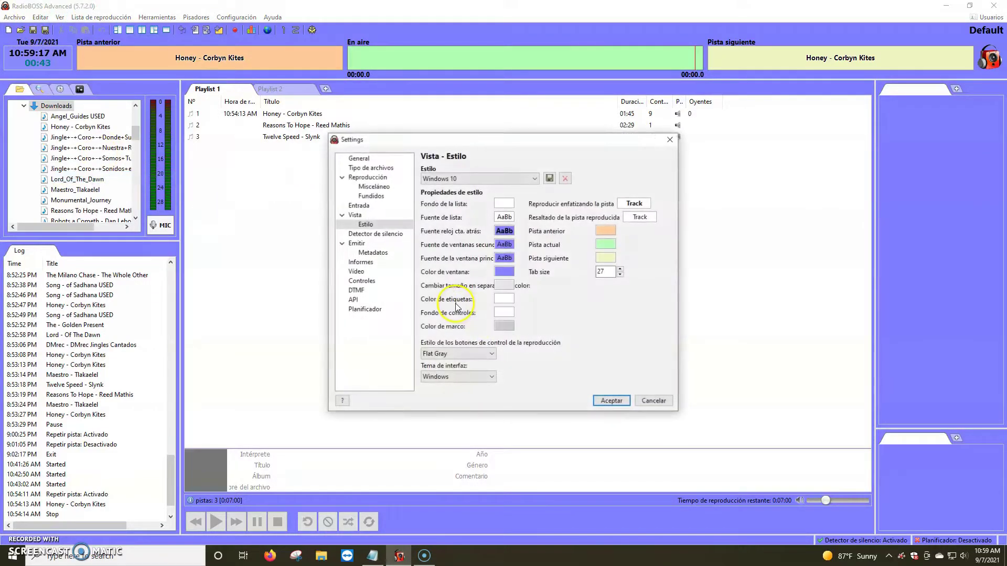
pyautogui.click(503, 271)
pyautogui.click(492, 220)
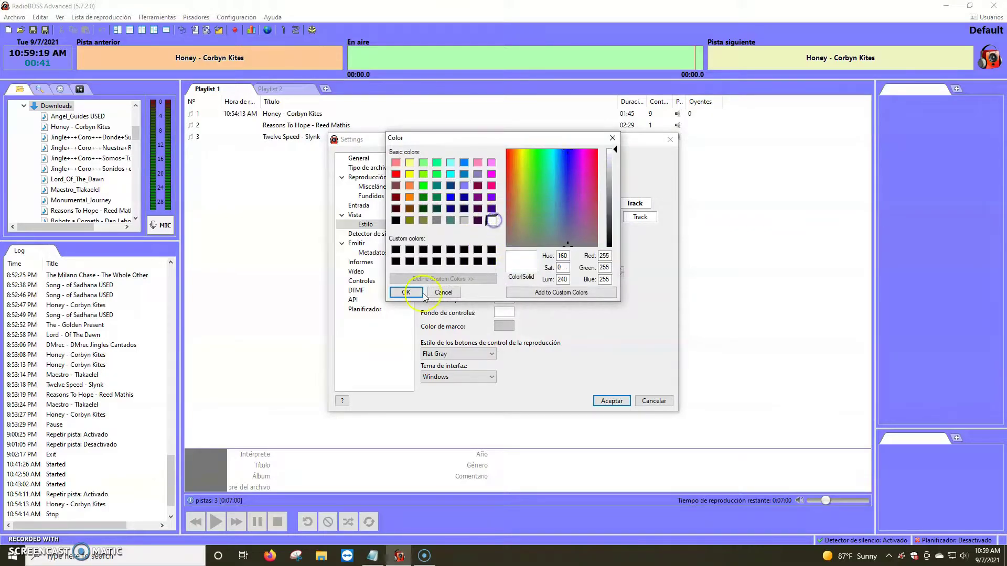
pyautogui.click(405, 293)
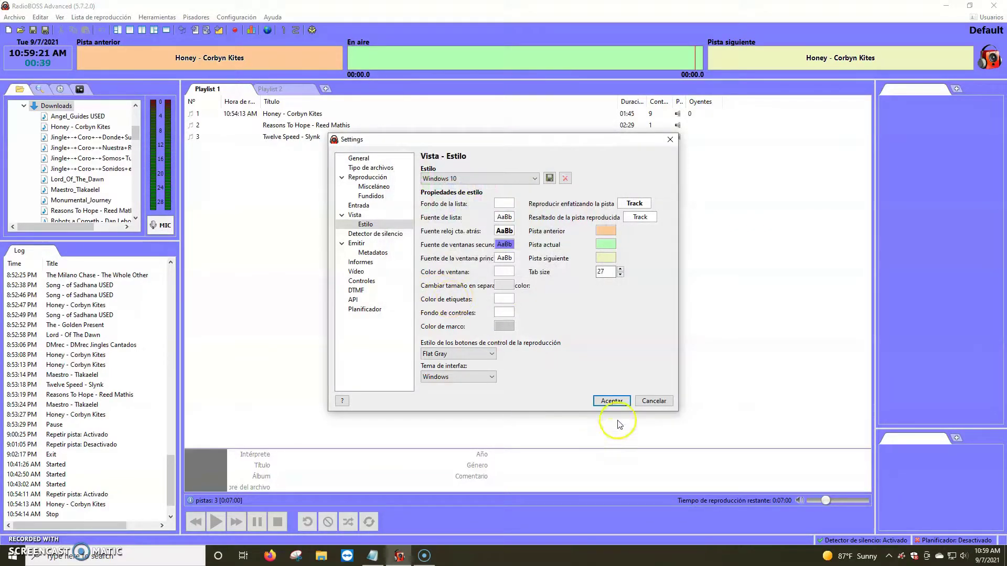
pyautogui.click(612, 400)
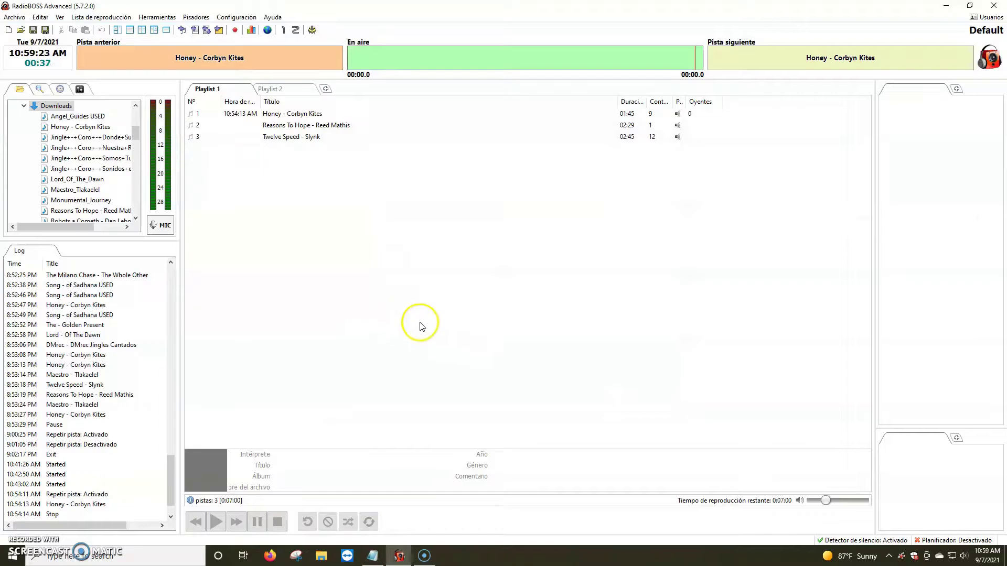
# Apply the Dark style in the colours and fonts settings and restart RadioBOSS
pyautogui.click(58, 16)
pyautogui.click(115, 176)
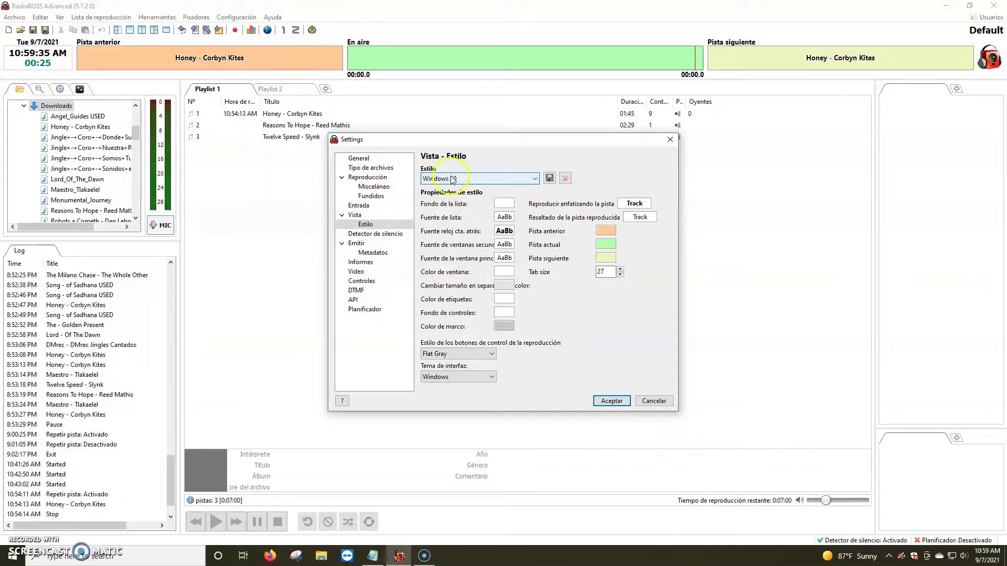
pyautogui.click(467, 179)
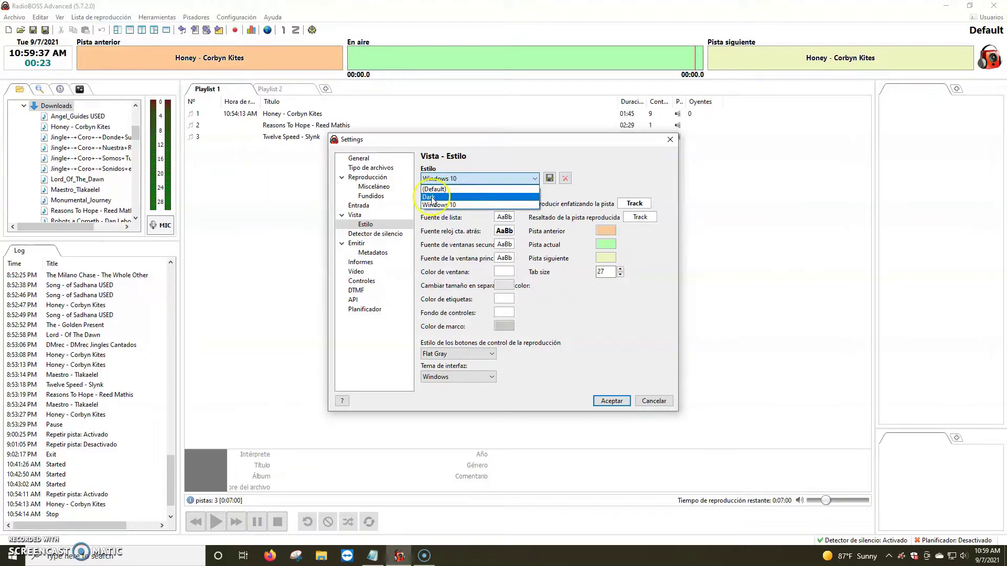
pyautogui.click(431, 197)
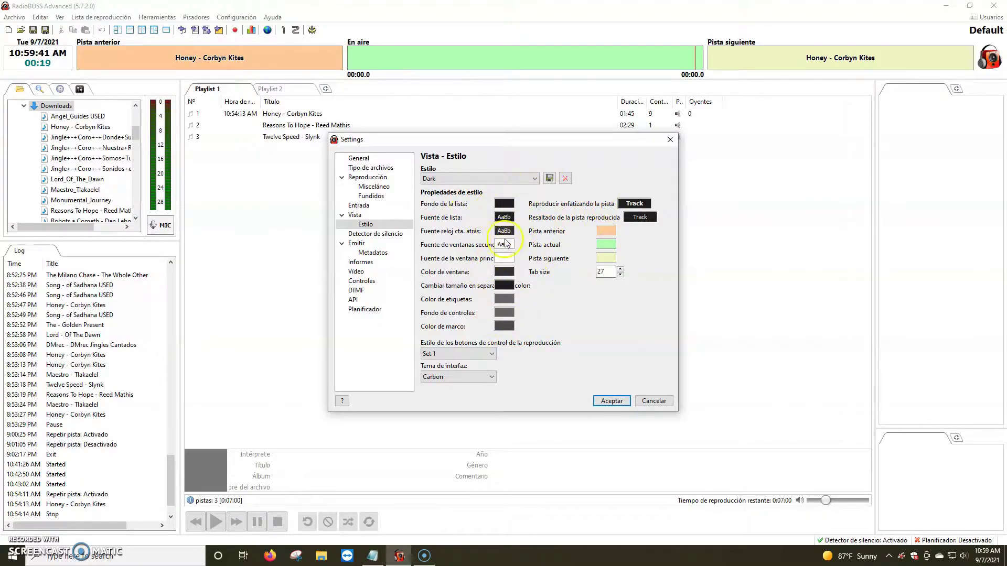
pyautogui.click(611, 402)
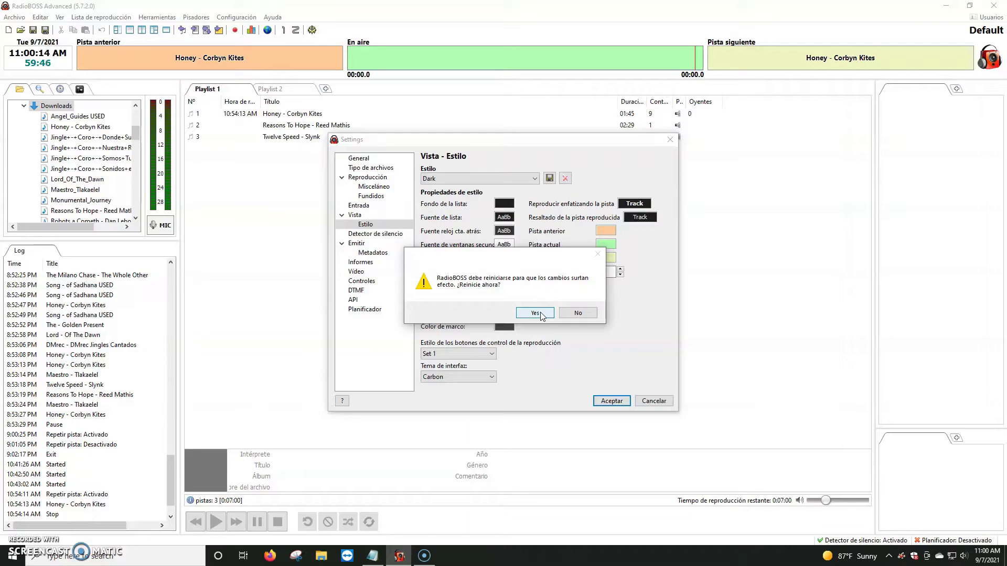
pyautogui.click(535, 313)
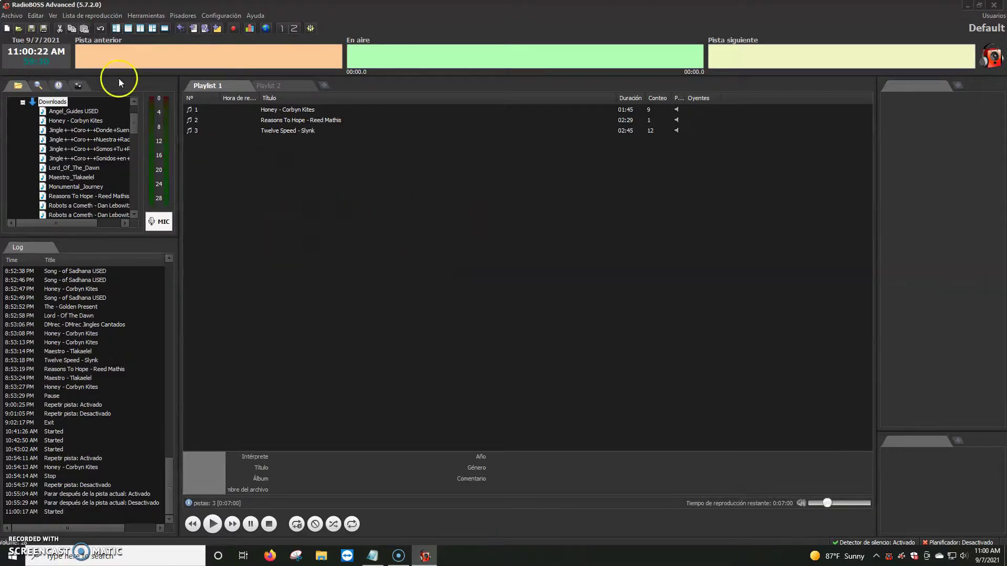
# Switch the interface style back to Windows 10, apply it, and restart RadioBOSS
pyautogui.click(53, 16)
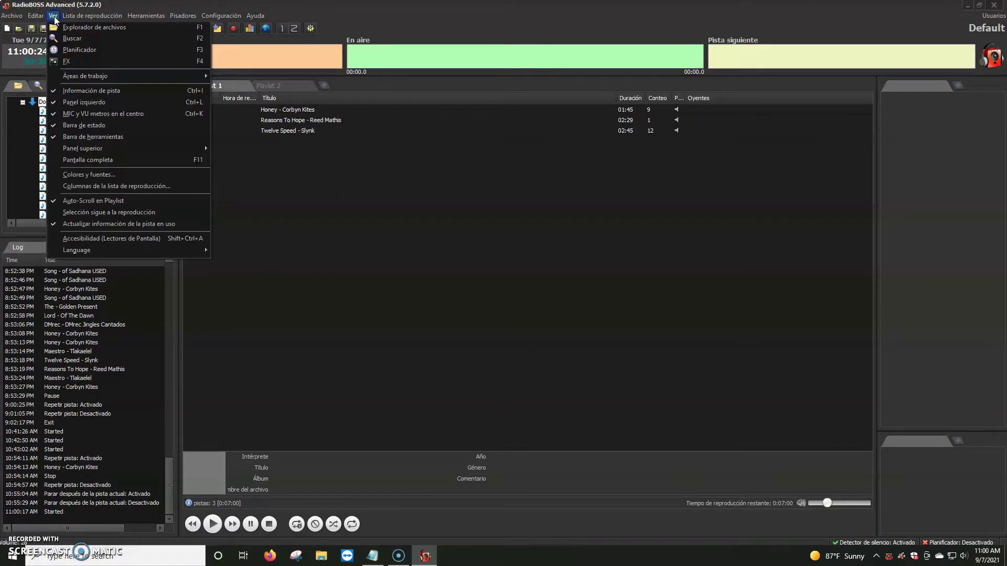
pyautogui.click(92, 174)
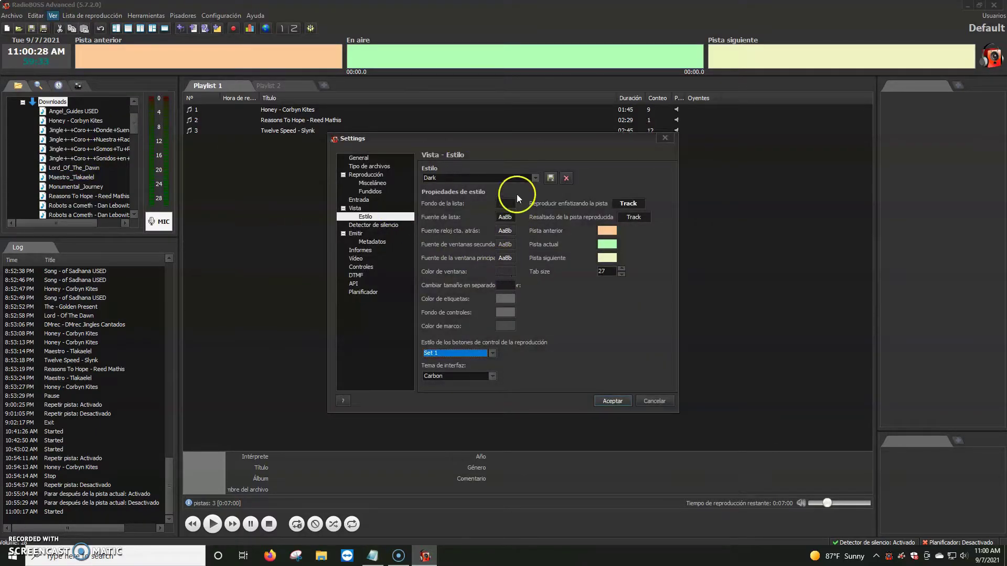
pyautogui.click(536, 179)
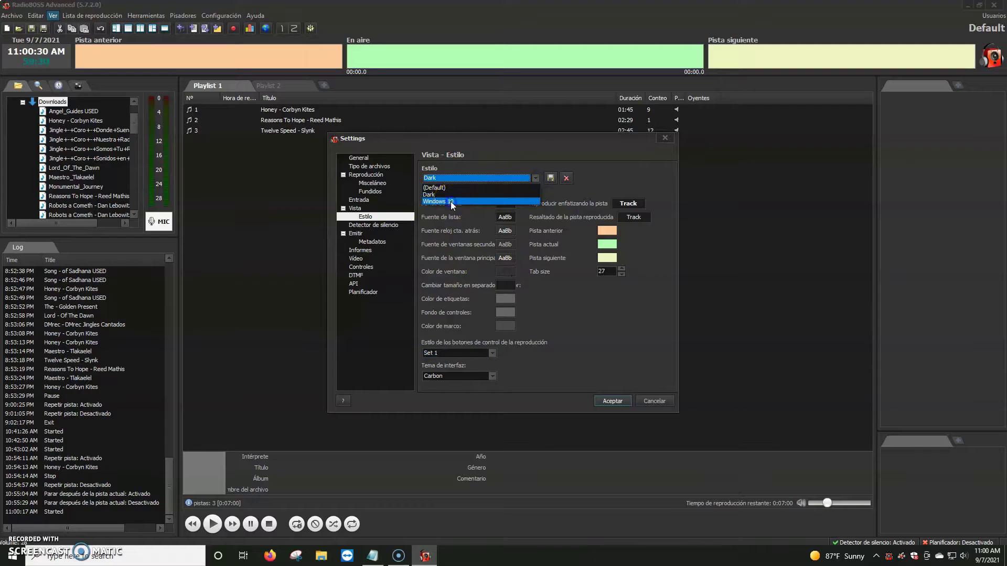
pyautogui.click(451, 201)
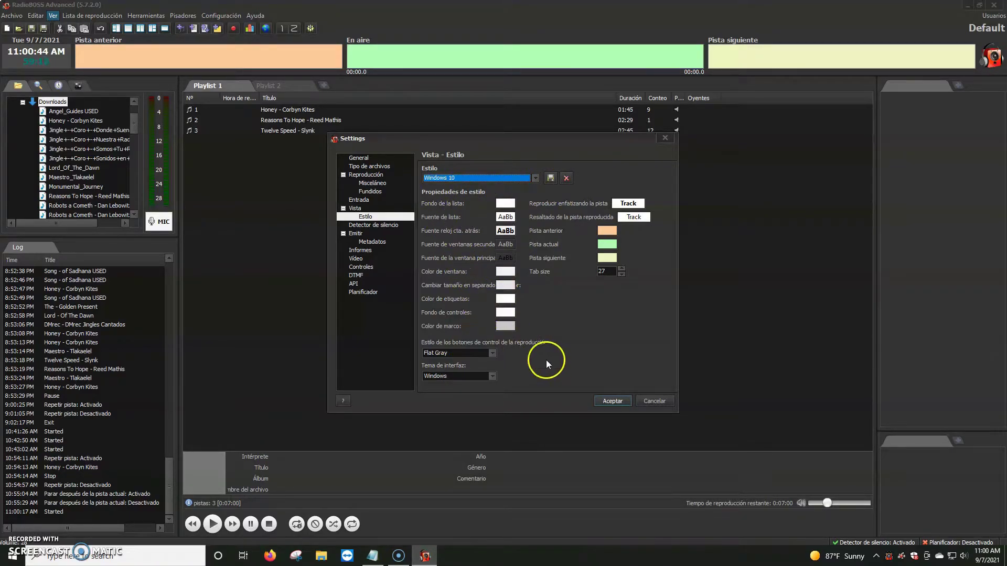
pyautogui.click(611, 401)
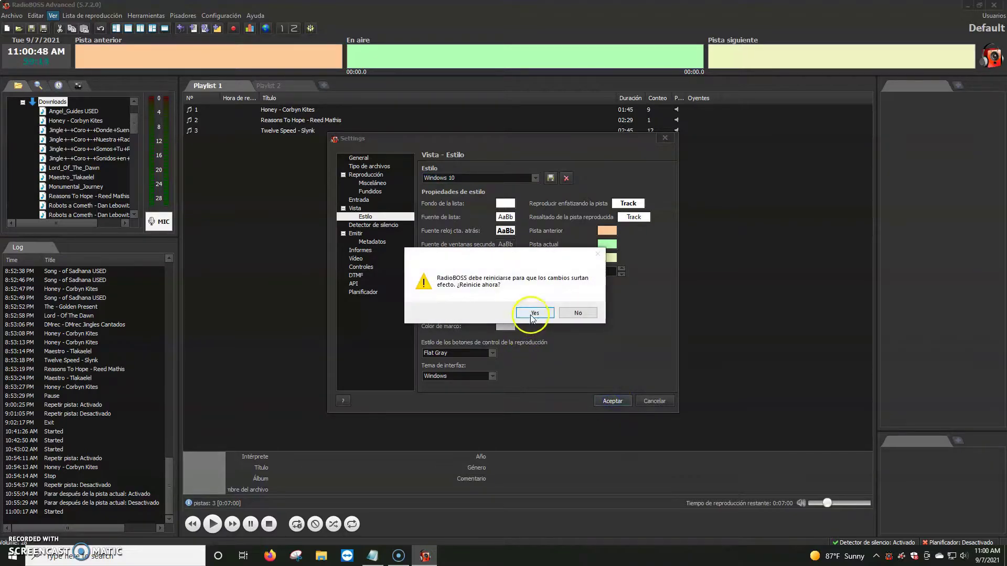
pyautogui.click(522, 313)
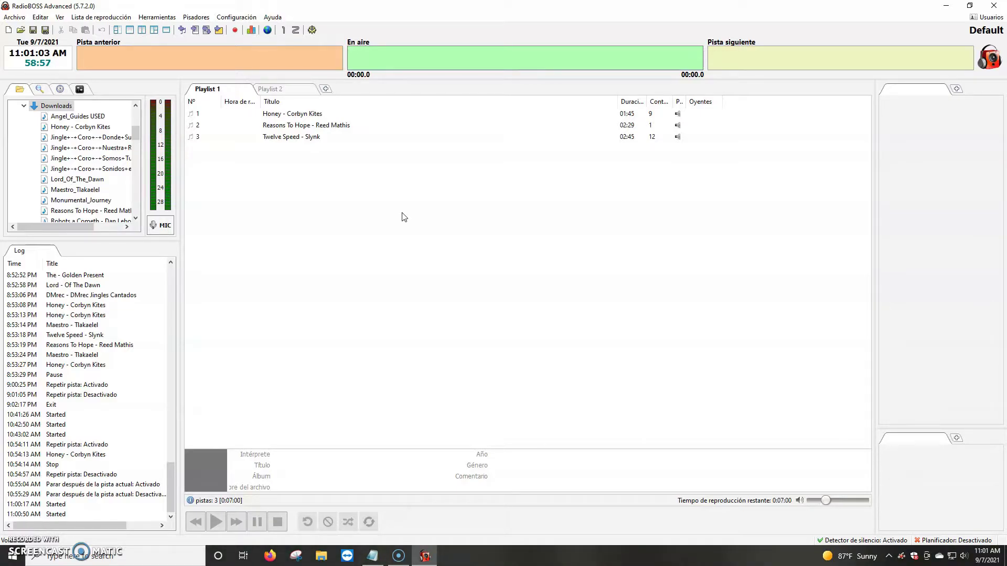
# Mark topic 8 with an asterisk in the Notepad topic list, and return to RadioBOSS
pyautogui.click(372, 556)
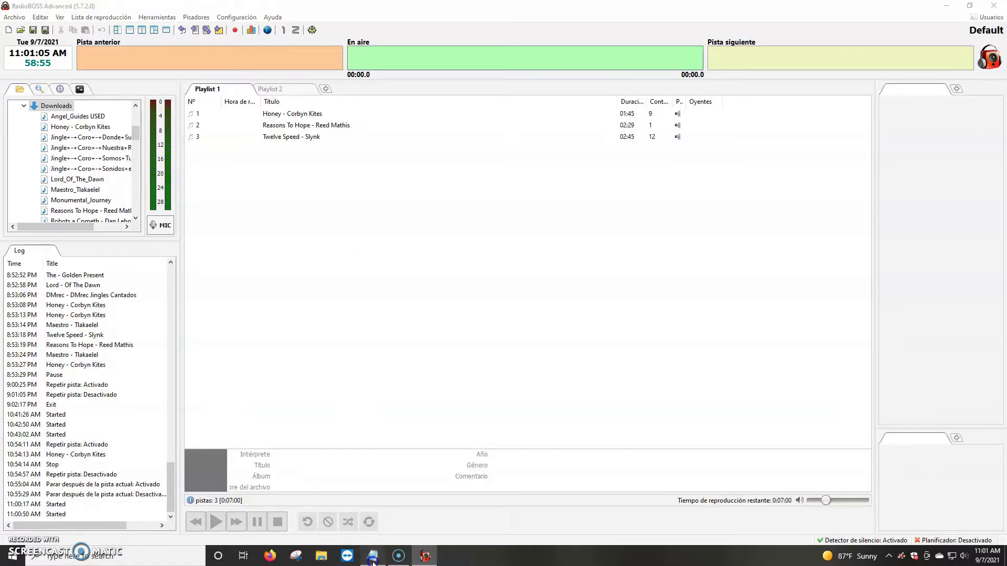
pyautogui.click(138, 177)
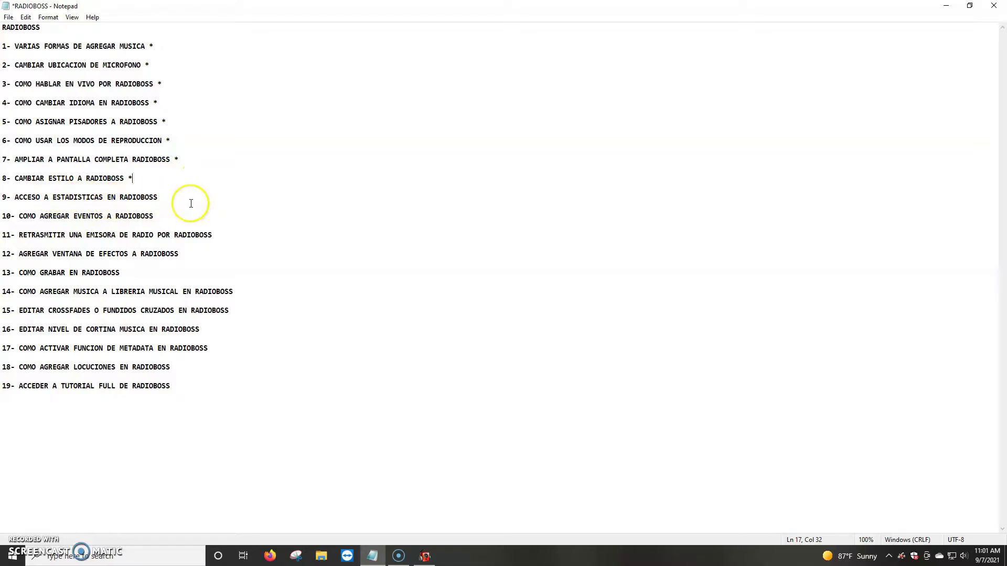
pyautogui.click(431, 555)
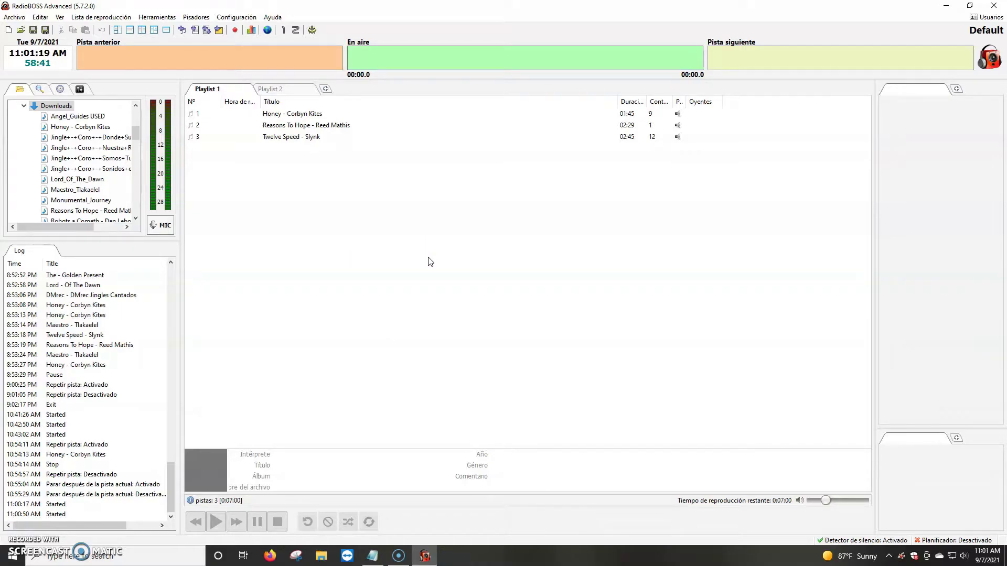
# Start a new encoder in the Emitir settings, go through its configuration assistant with SHOUTcast v1, and cancel the assistant
pyautogui.click(312, 30)
pyautogui.click(356, 243)
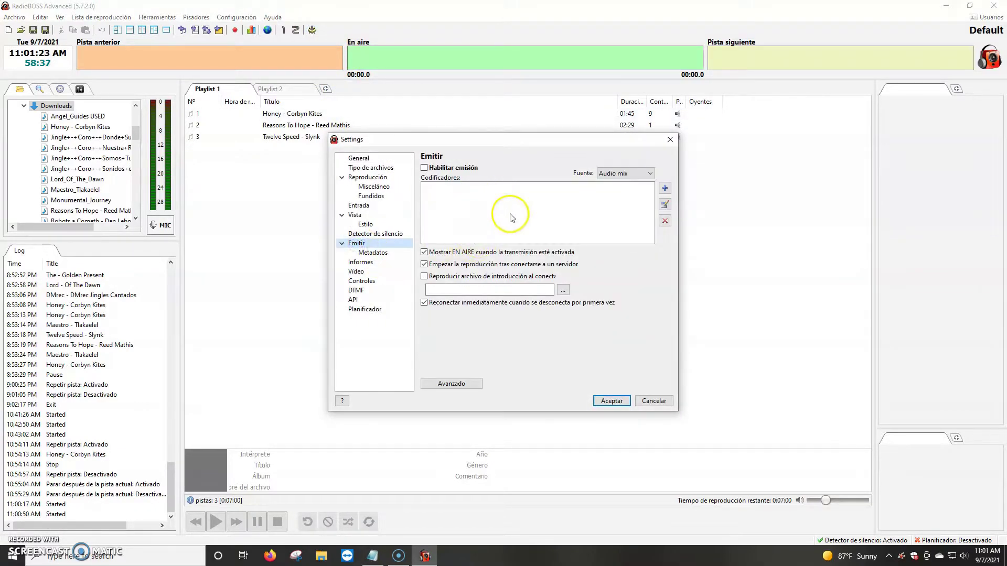
pyautogui.click(664, 187)
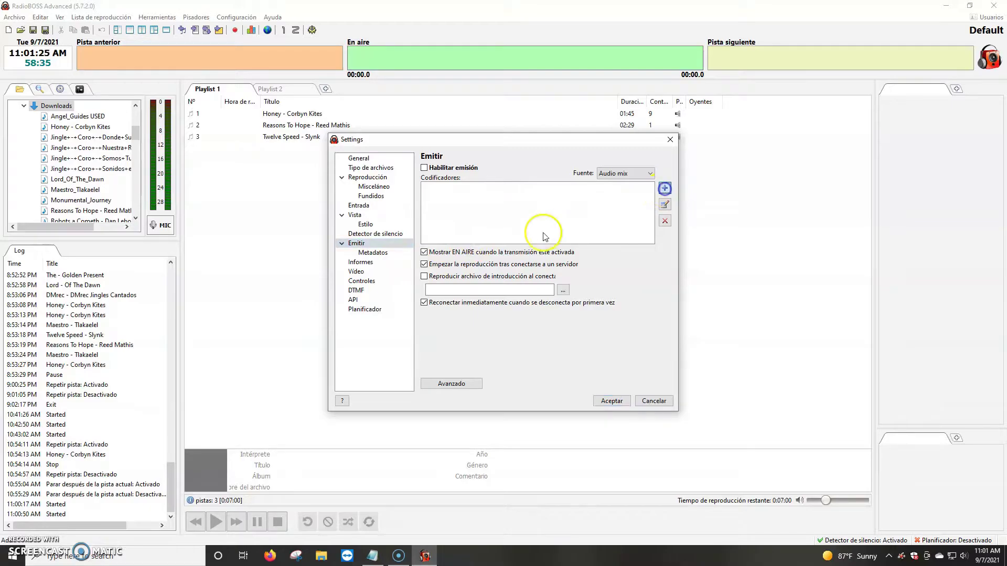
pyautogui.click(531, 246)
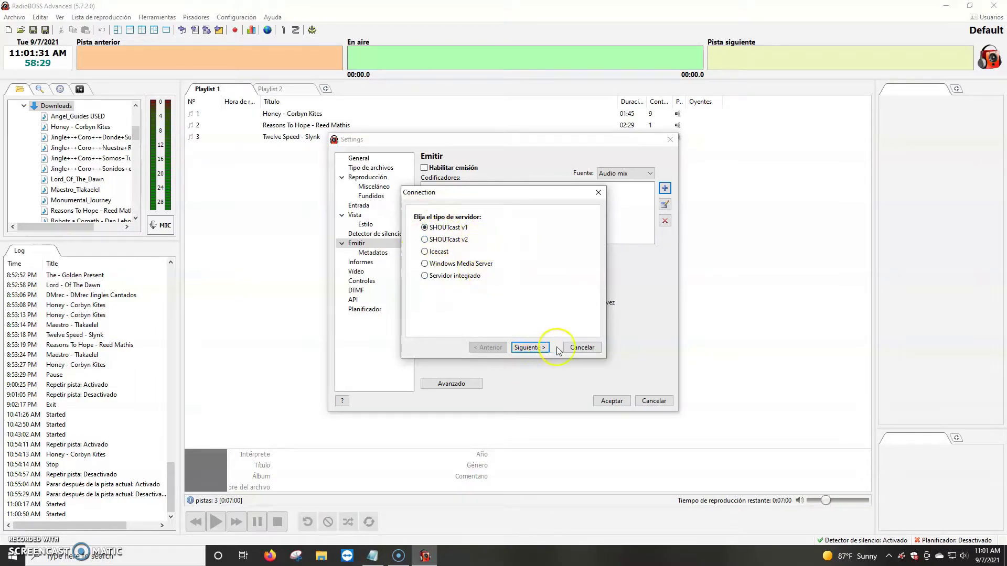
pyautogui.click(529, 347)
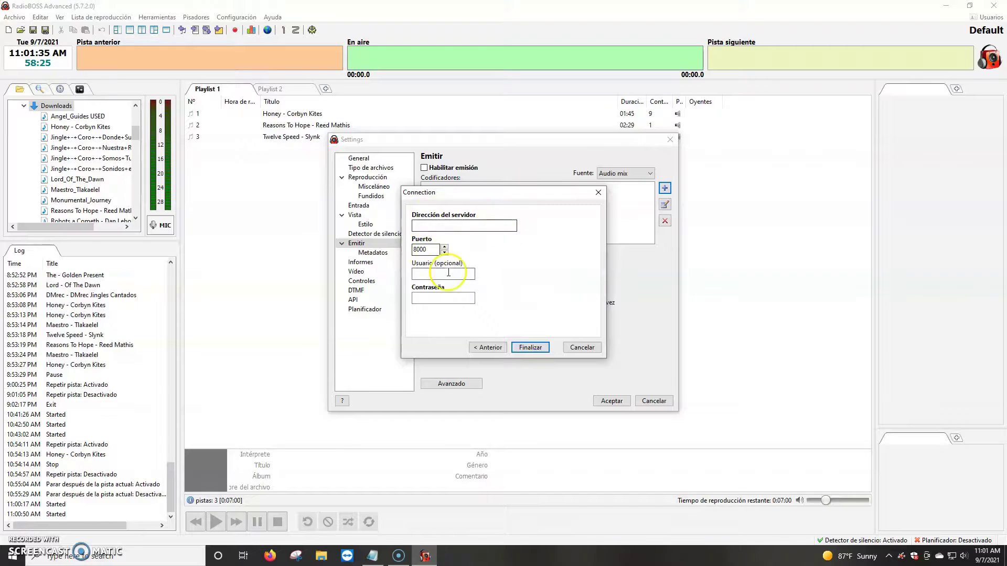
pyautogui.click(527, 350)
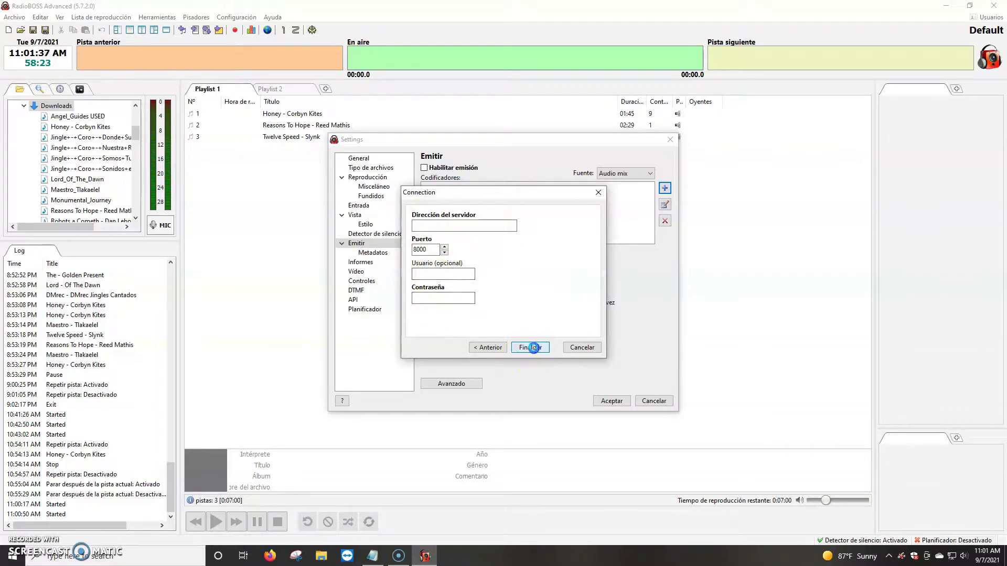
pyautogui.press('Return')
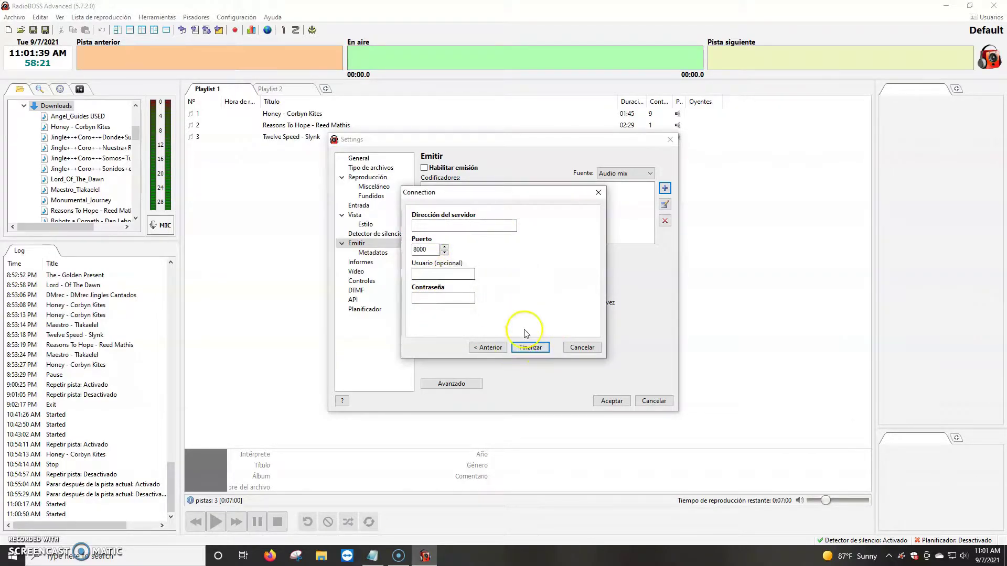
pyautogui.click(581, 347)
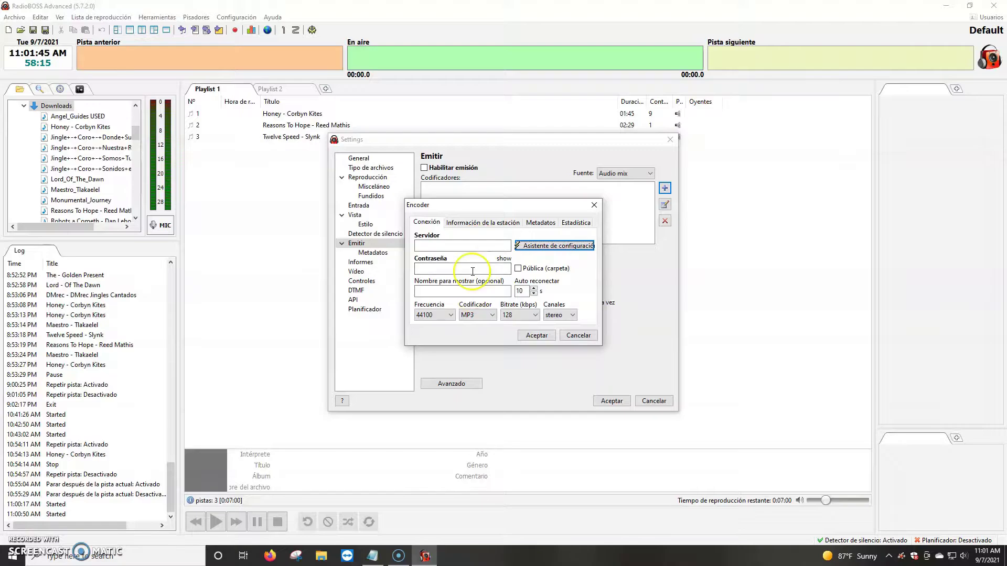
# Choose a separately specified Shoutcast server as the new encoder's statistics source, and cancel the encoder without saving
pyautogui.click(466, 246)
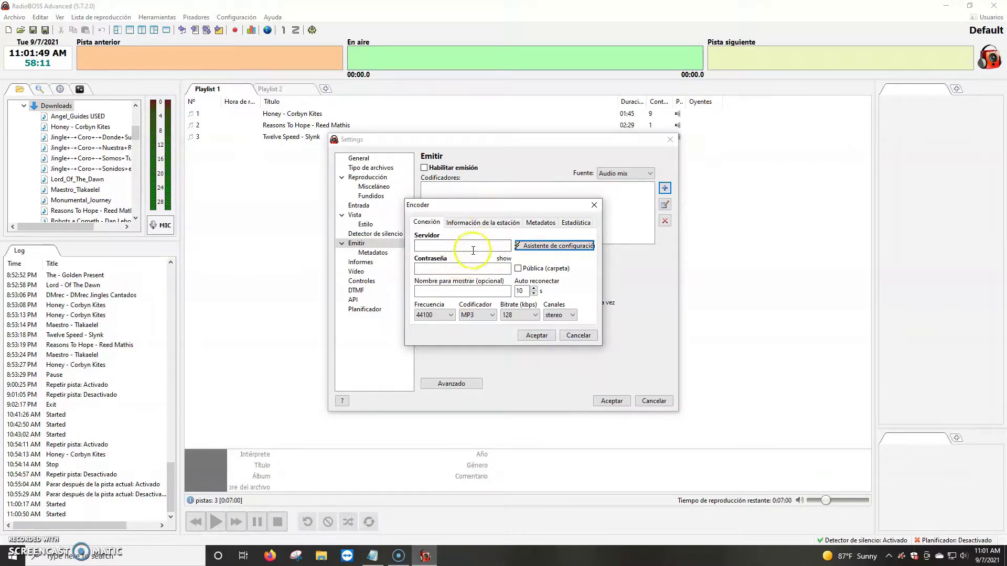
pyautogui.click(575, 224)
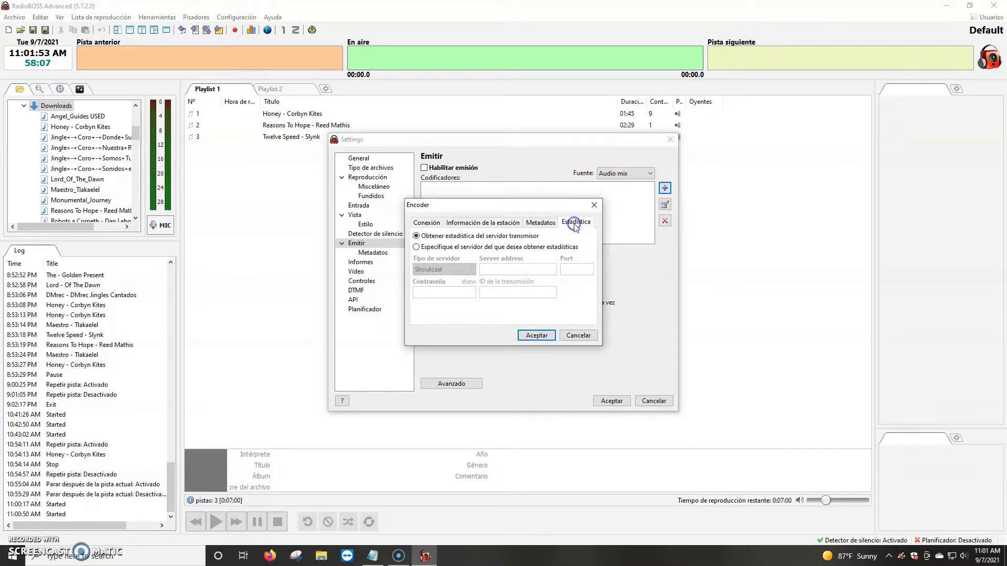
pyautogui.click(420, 247)
pyautogui.click(467, 270)
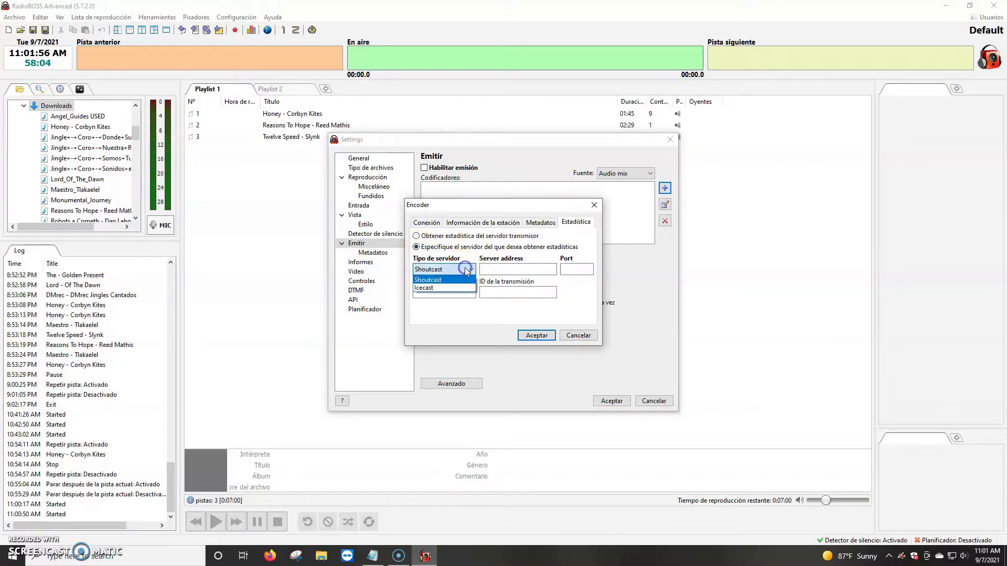
pyautogui.click(437, 281)
pyautogui.click(496, 269)
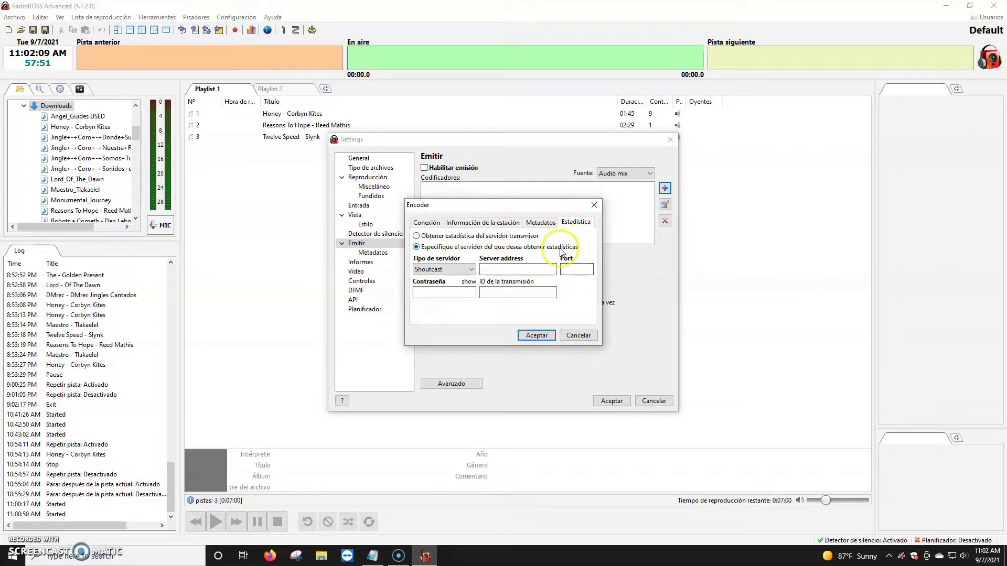
pyautogui.click(577, 335)
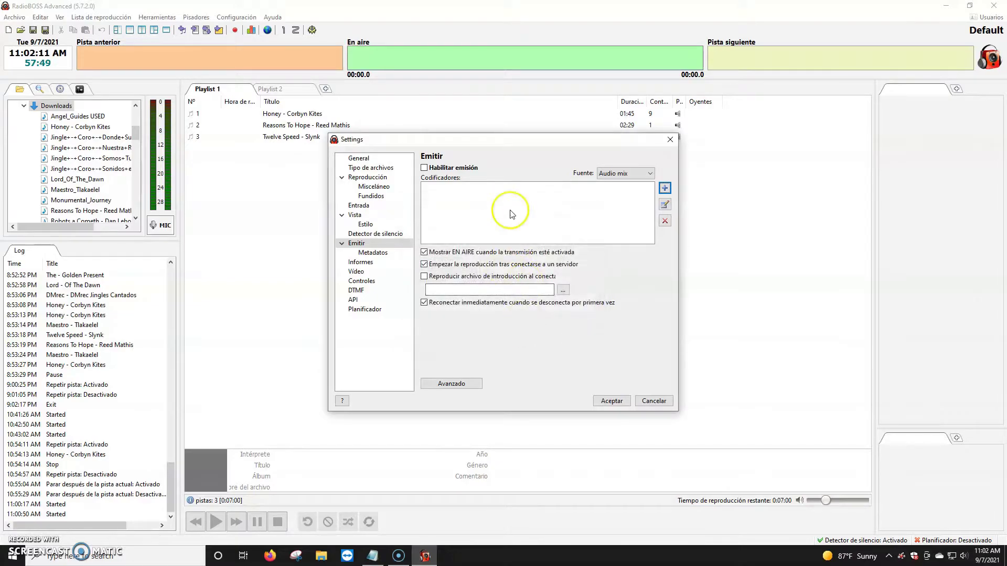
# Review the statistics source options of a new encoder, and close the encoder and the settings without saving
pyautogui.click(664, 188)
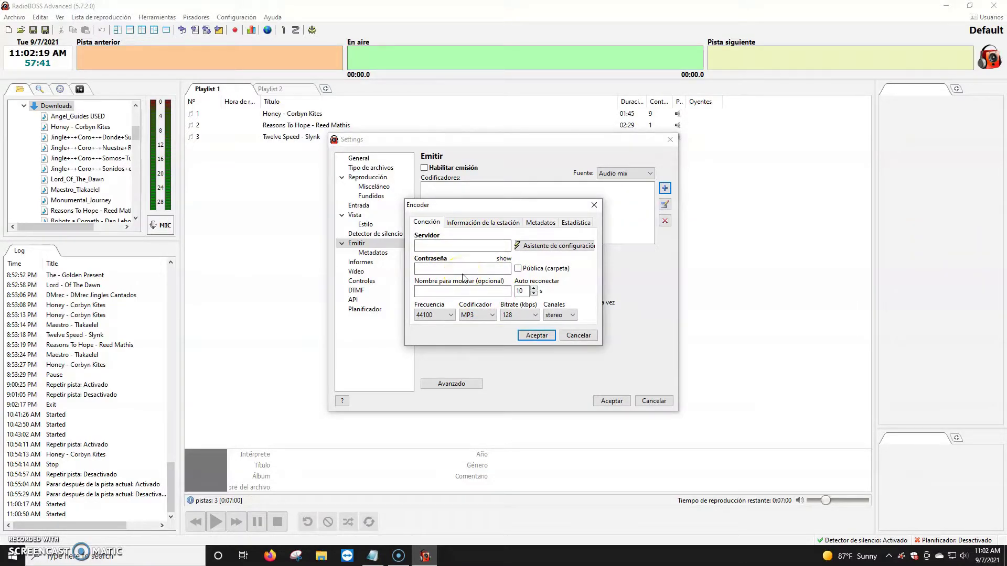
pyautogui.click(575, 223)
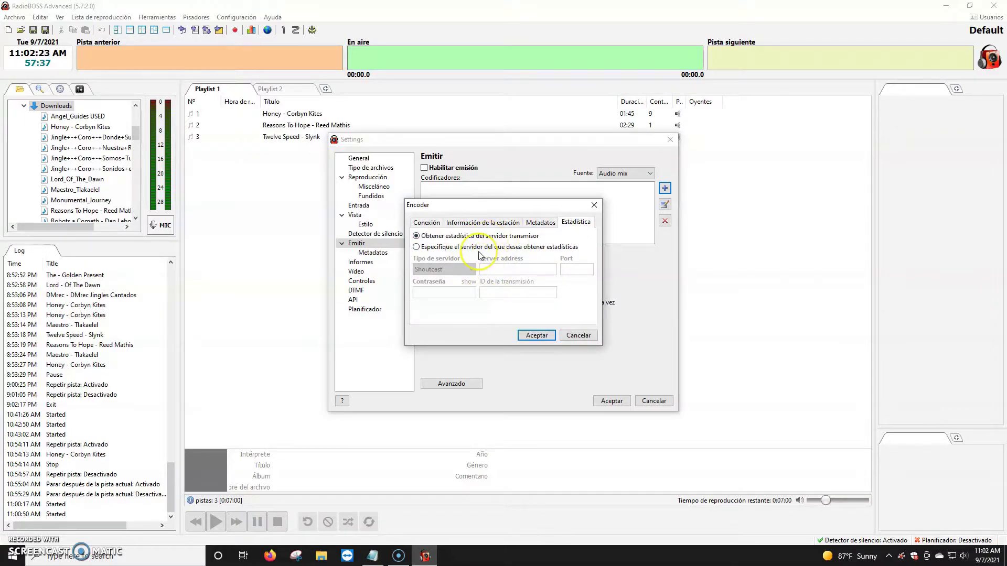
pyautogui.click(577, 335)
pyautogui.click(656, 402)
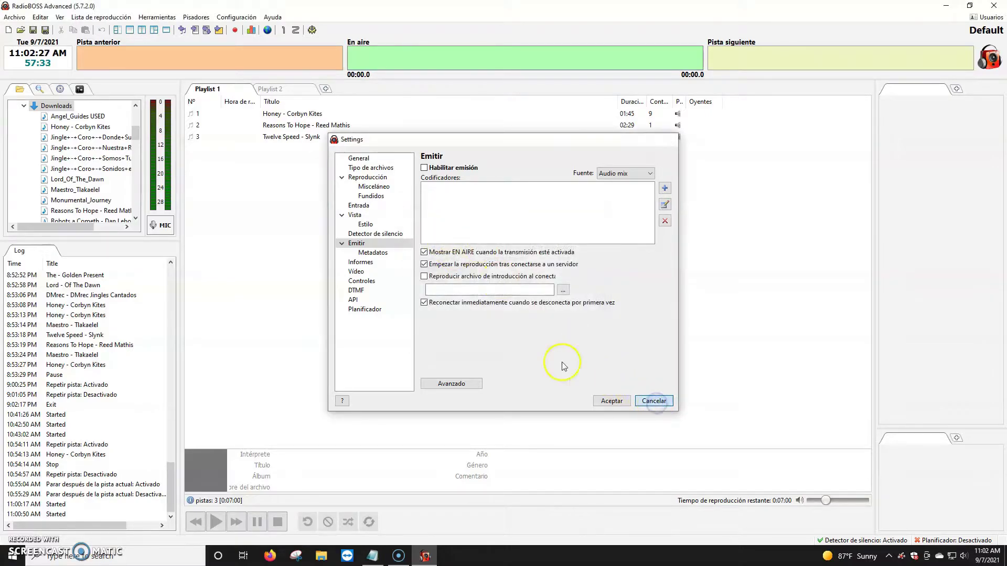
pyautogui.click(662, 403)
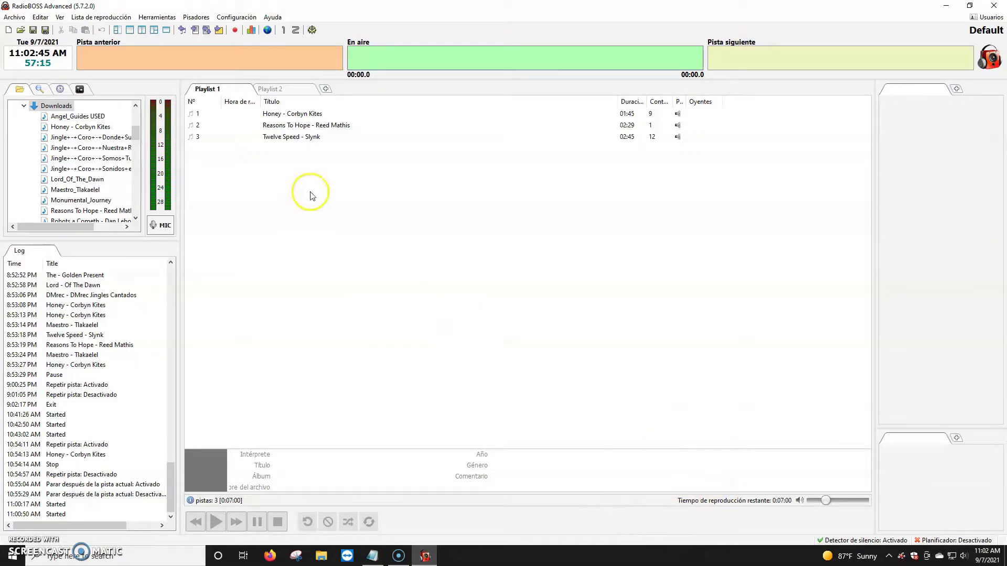
# View the broadcasting statistics window with its listener graph and server list, and close it
pyautogui.click(252, 29)
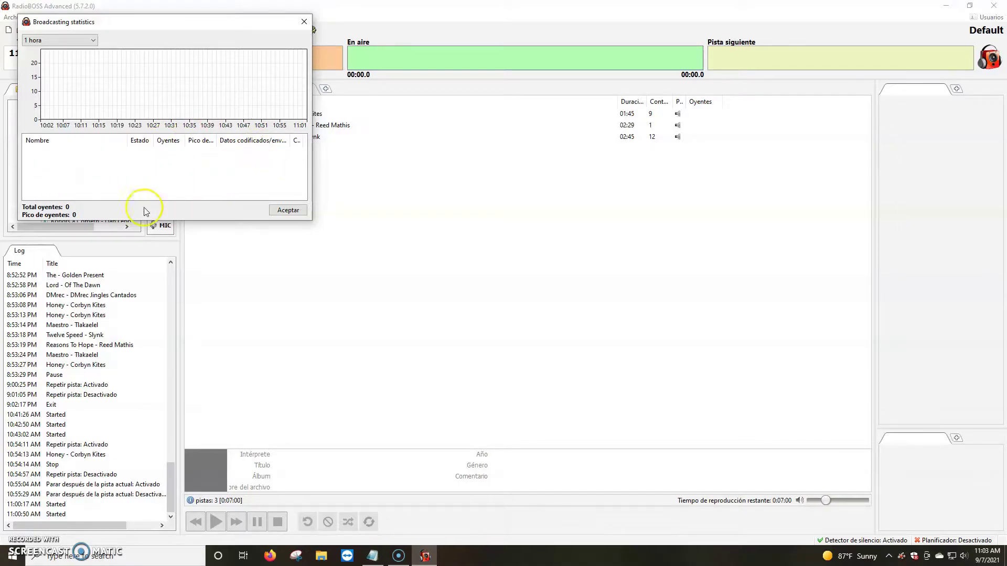
pyautogui.click(303, 22)
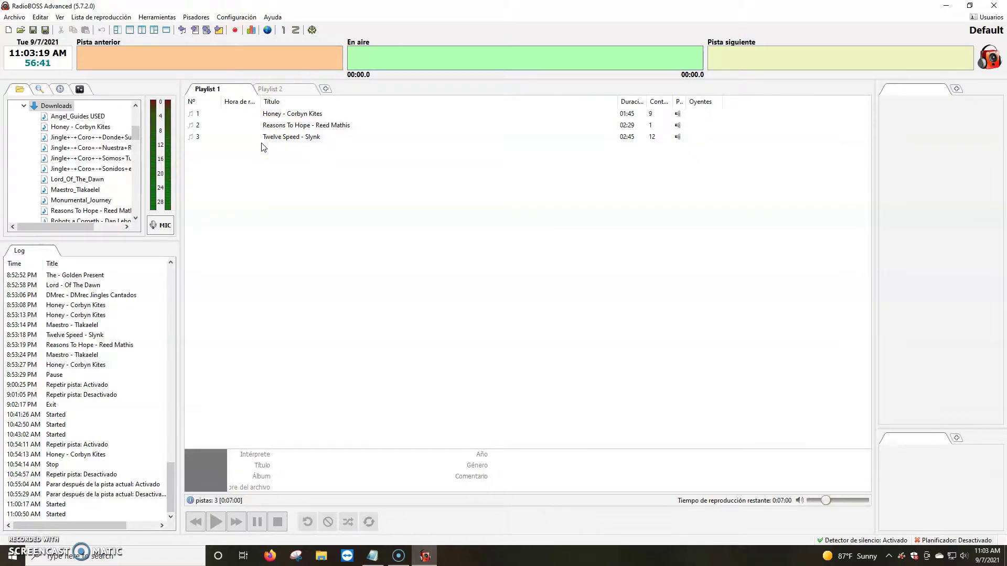
pyautogui.click(252, 30)
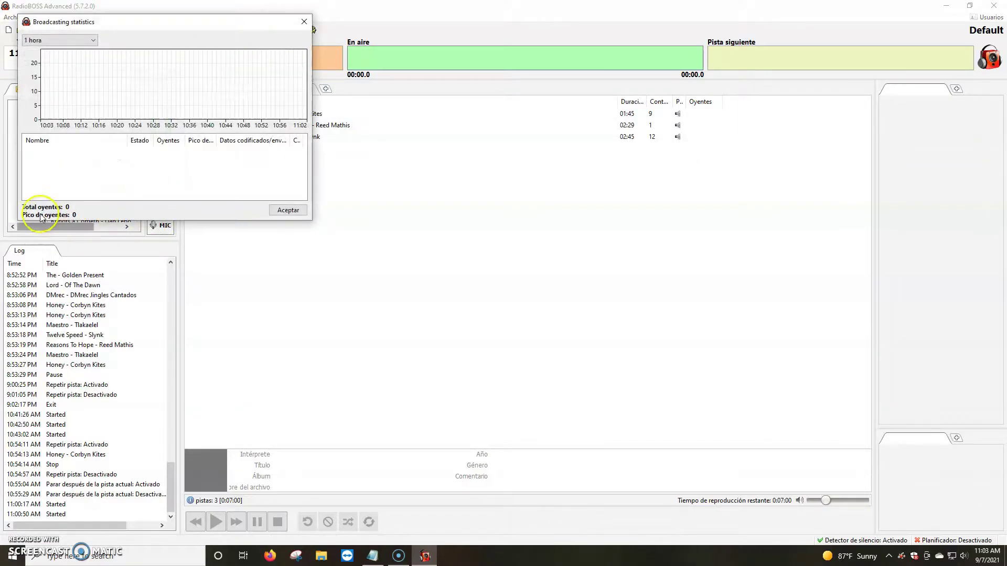
pyautogui.click(77, 152)
pyautogui.click(303, 21)
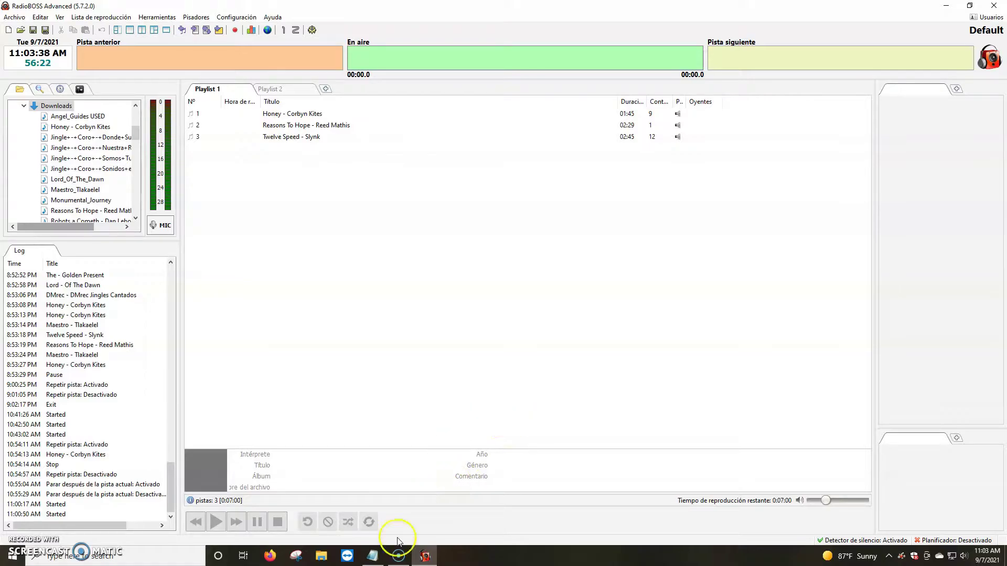
# Mark topic 9 with an asterisk in the Notepad topic list, and return to RadioBOSS
pyautogui.moveTo(379, 560)
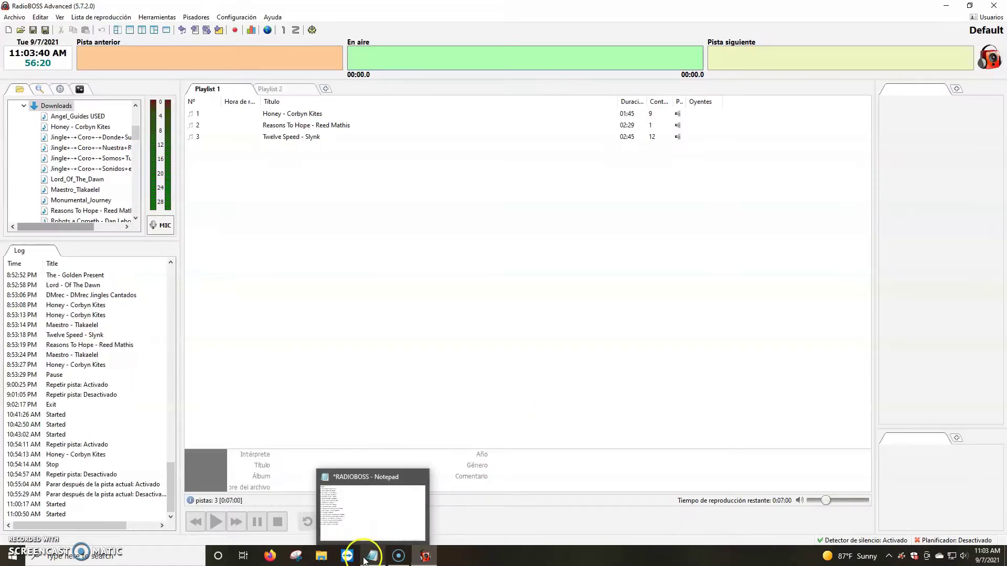
pyautogui.click(366, 521)
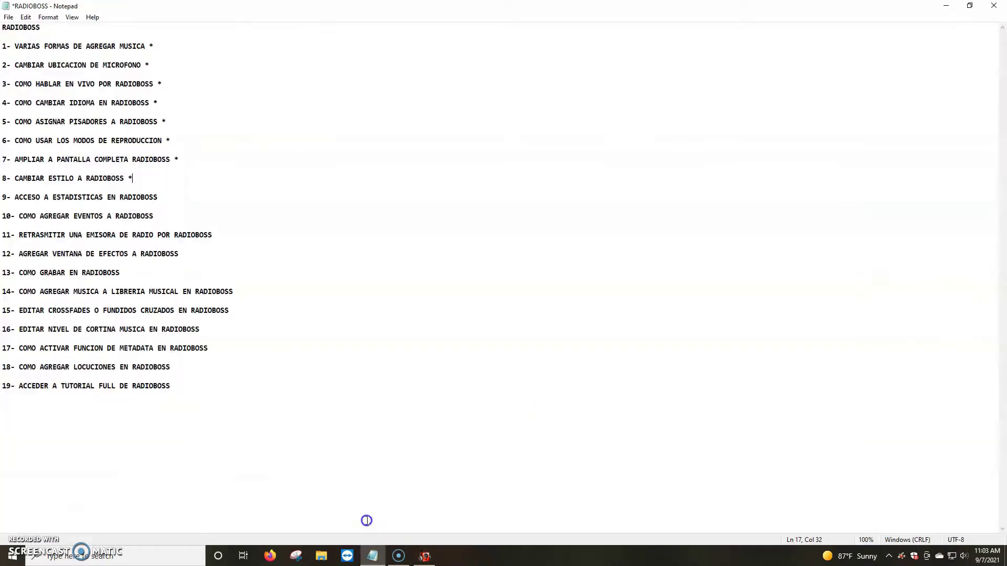
pyautogui.click(168, 197)
pyautogui.write('*')
pyautogui.click(317, 207)
pyautogui.click(425, 556)
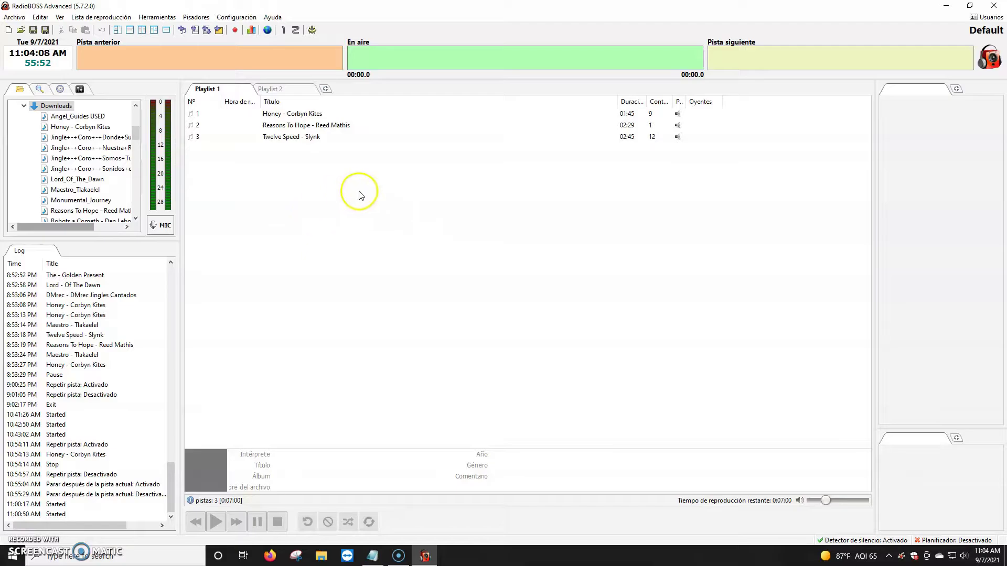
pyautogui.press('super+s')
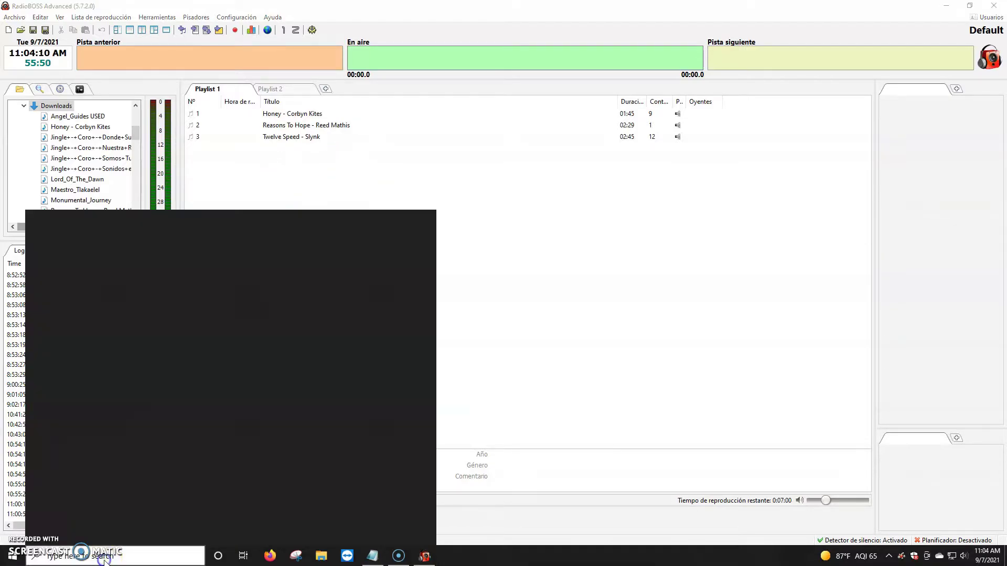
pyautogui.press('Escape')
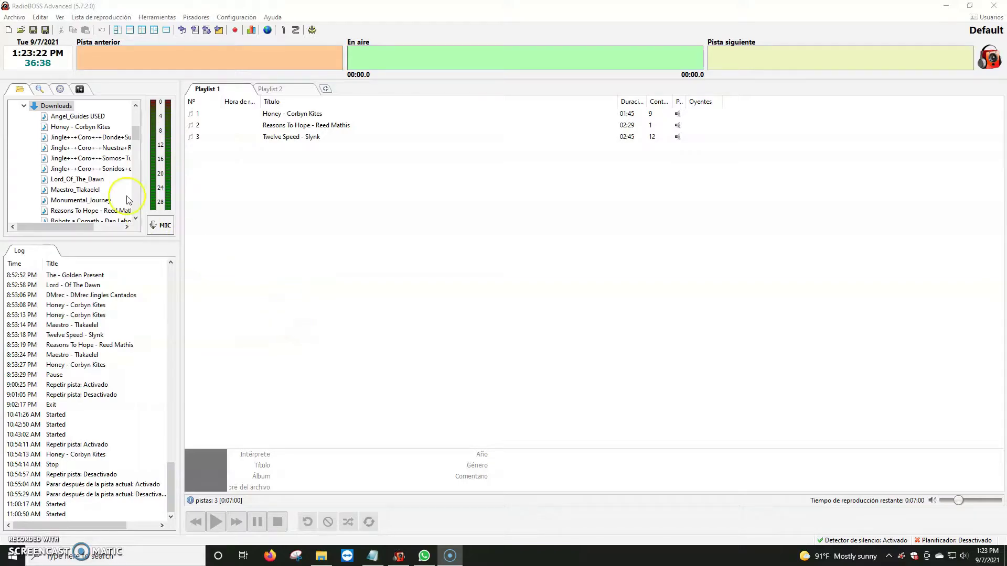
# Show the scheduler's event list and activate the scheduler
pyautogui.click(60, 90)
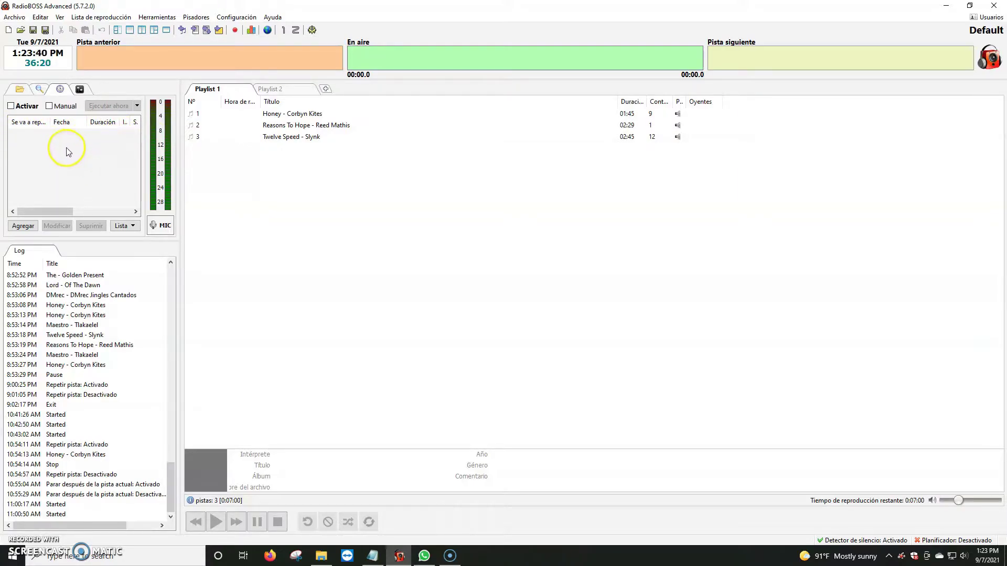
pyautogui.click(10, 106)
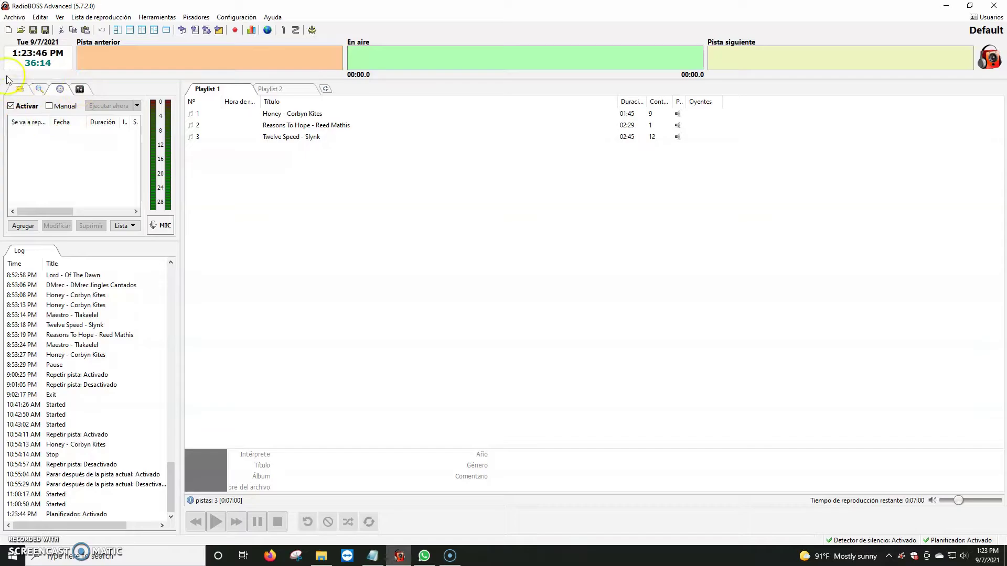
pyautogui.click(11, 107)
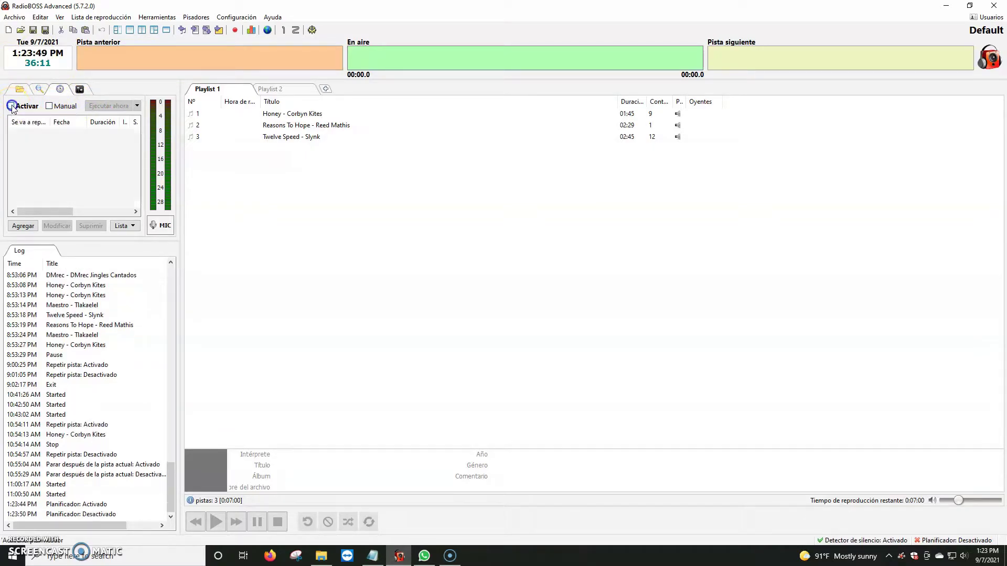
pyautogui.click(99, 152)
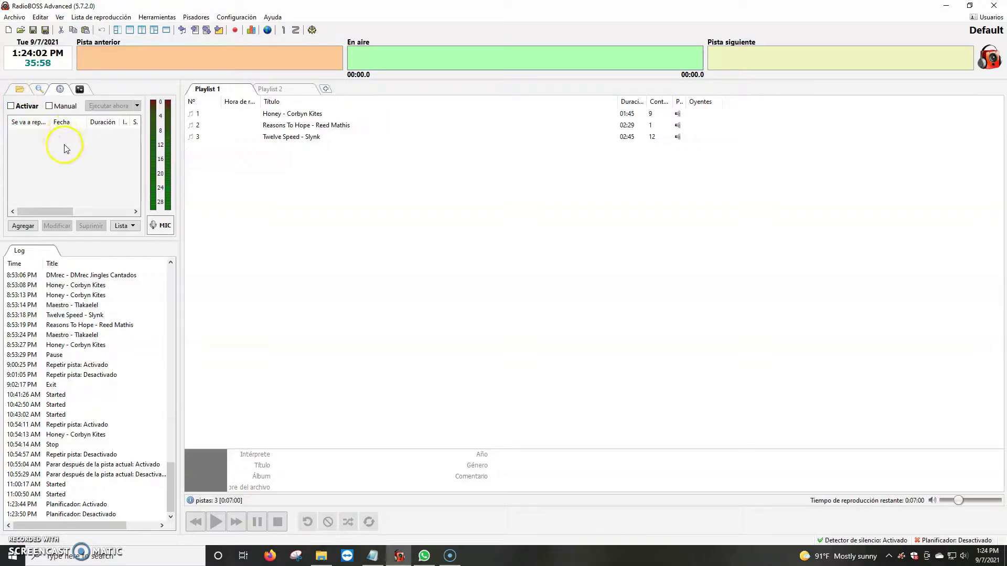
pyautogui.click(11, 107)
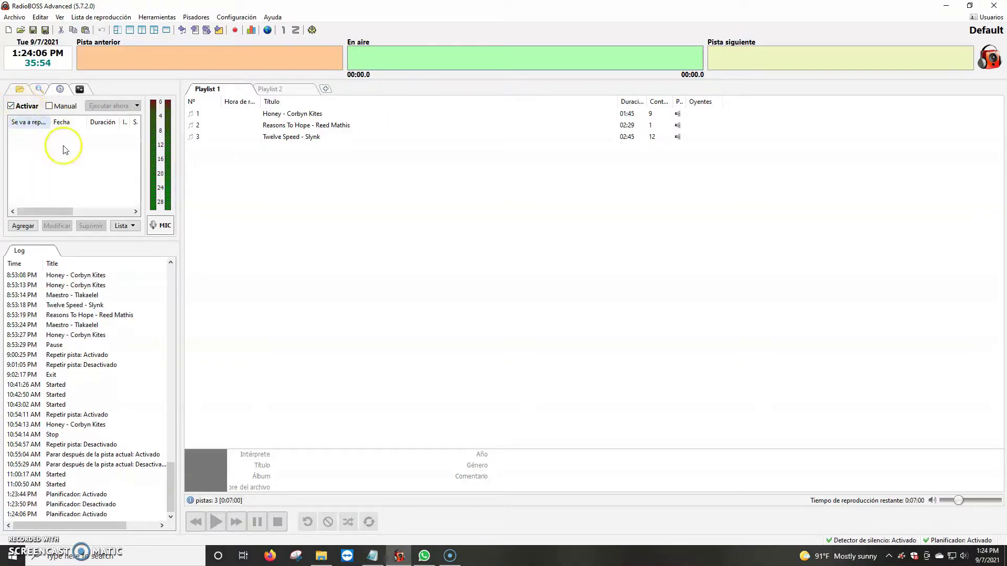
# Add a scheduler event and use its wizard to play the track Jingle+-+Coro+-+Nuestra+Radio from Downloads
pyautogui.click(23, 226)
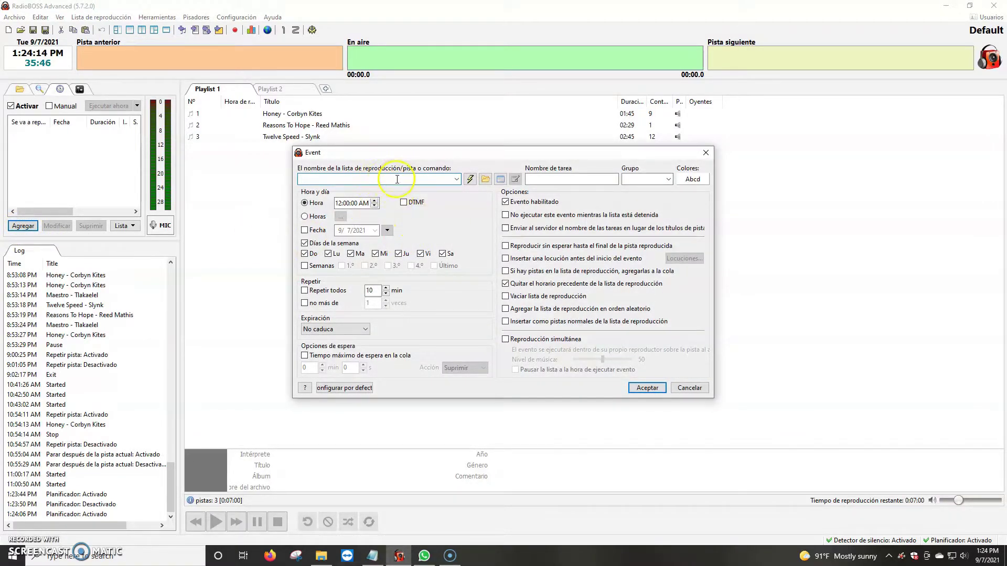
pyautogui.click(470, 180)
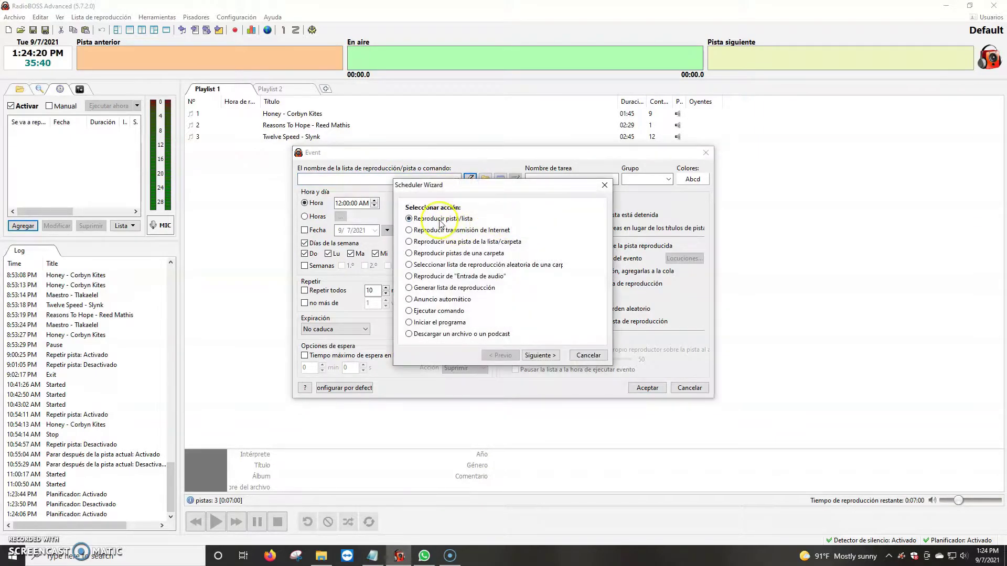
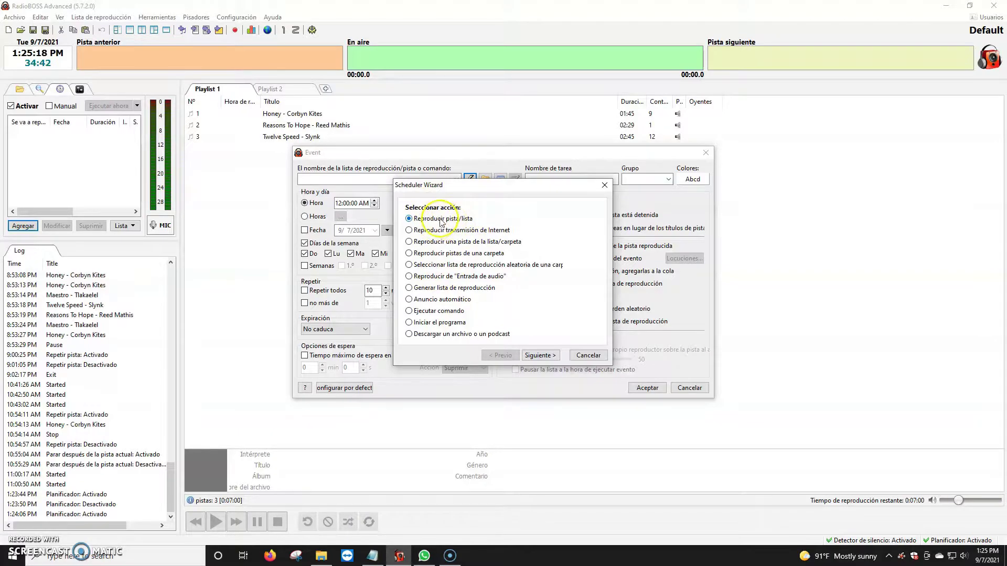
pyautogui.click(540, 355)
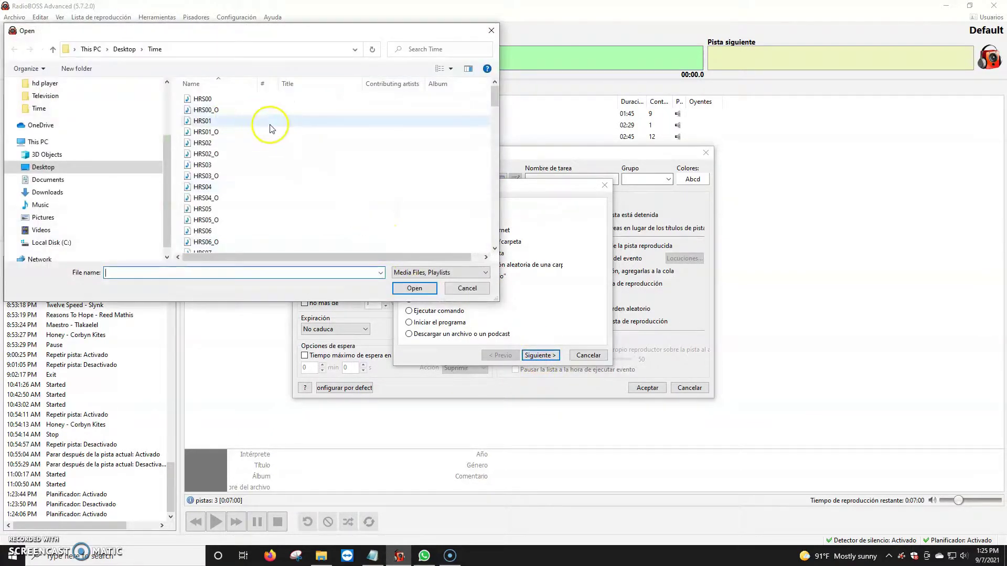
pyautogui.click(50, 192)
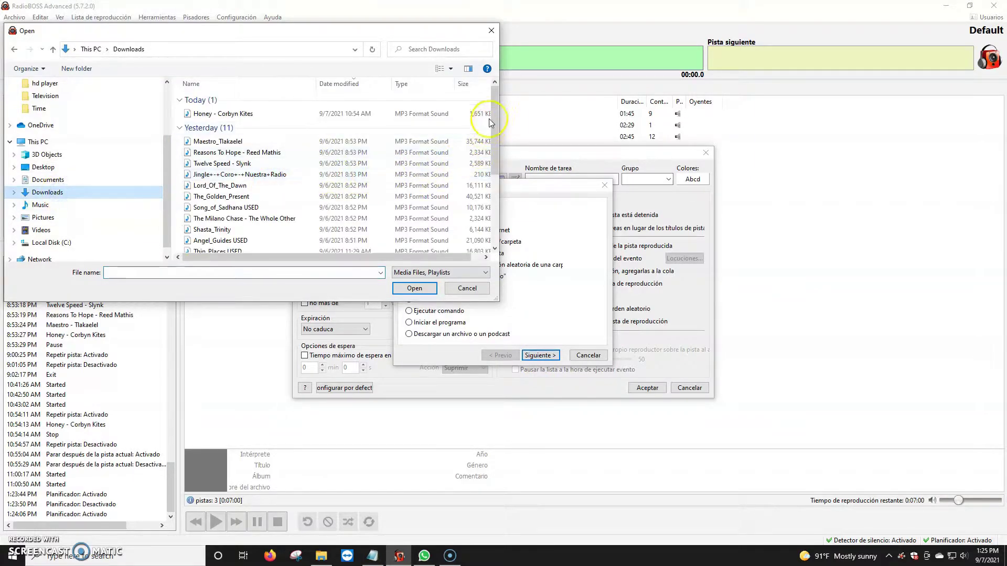
pyautogui.click(235, 175)
pyautogui.click(414, 288)
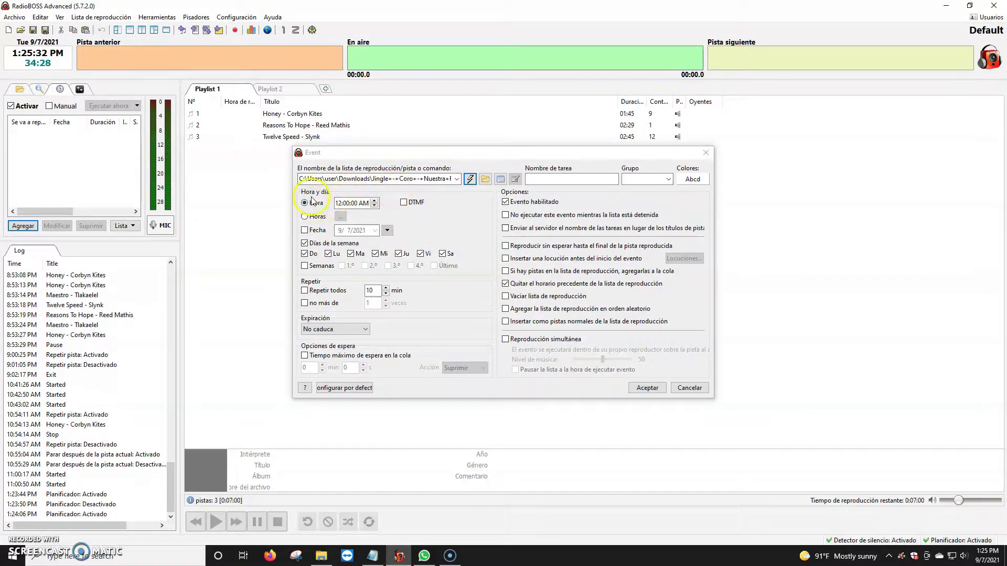
# Set the event's start time to 4:00:00 PM
pyautogui.click(346, 203)
pyautogui.click(375, 206)
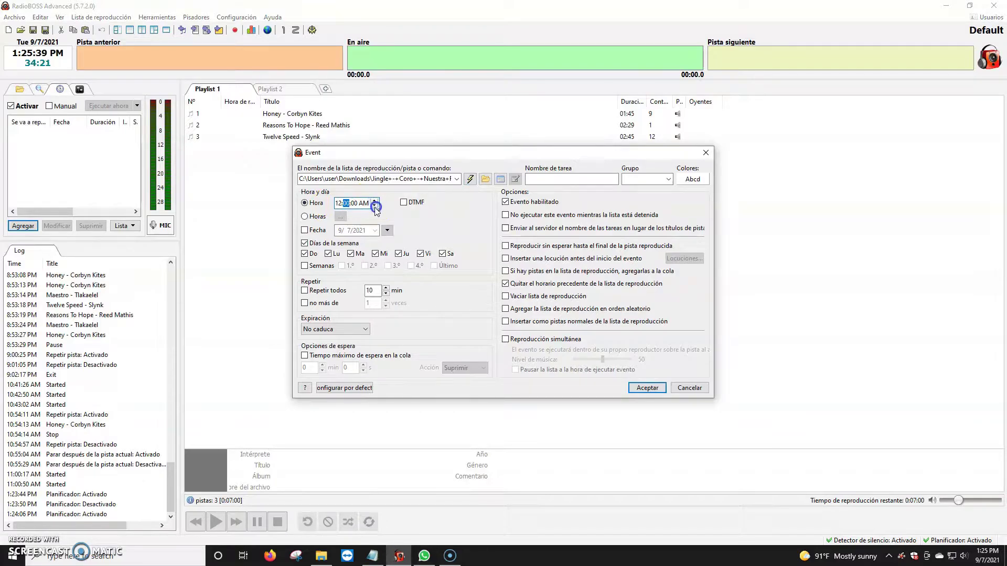
pyautogui.click(374, 201)
pyautogui.click(338, 205)
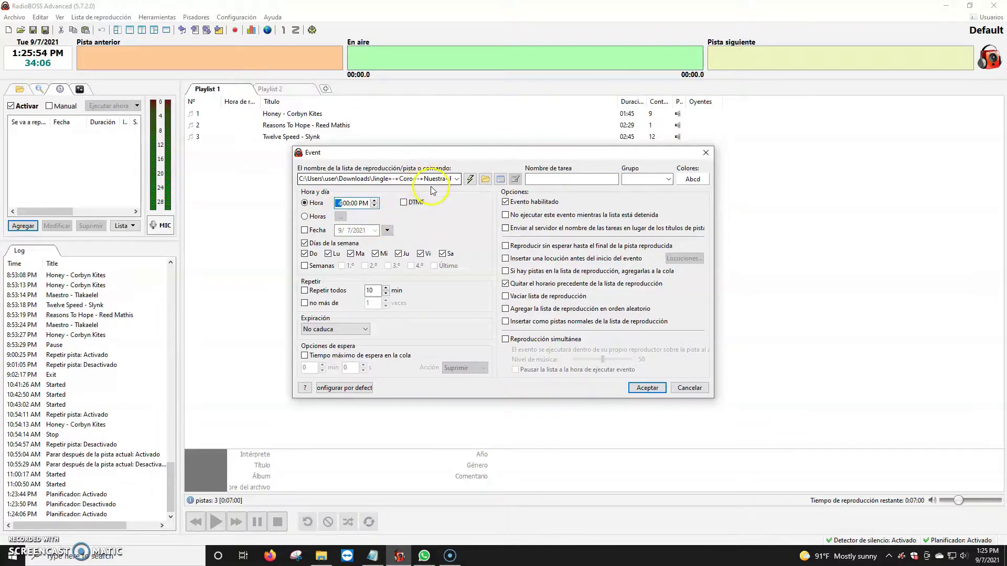
# Review the event's multiple-hours selection, cancel it without choosing any hours, and switch back to a single time
pyautogui.click(307, 217)
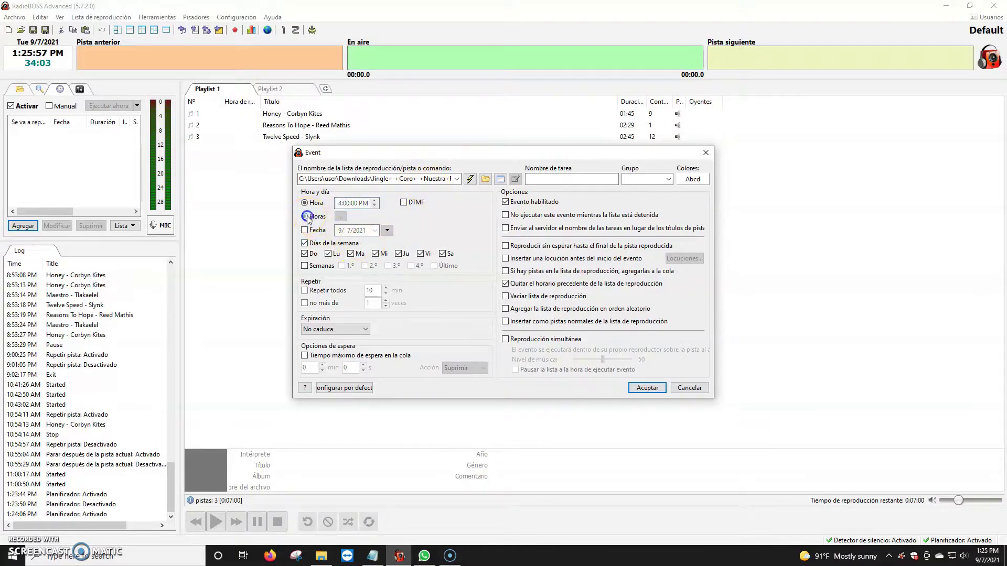
pyautogui.click(341, 217)
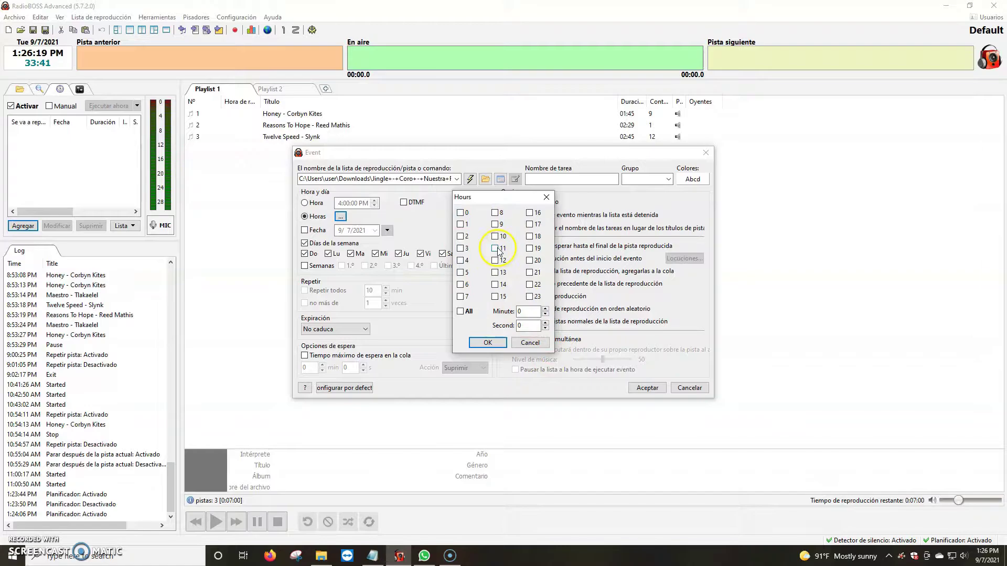
pyautogui.click(529, 311)
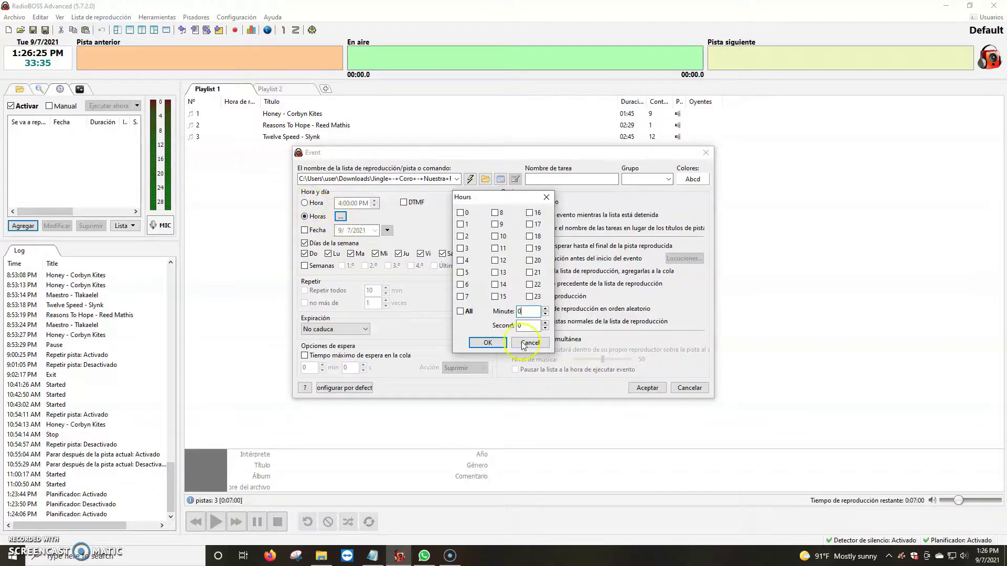
pyautogui.click(530, 343)
pyautogui.click(306, 203)
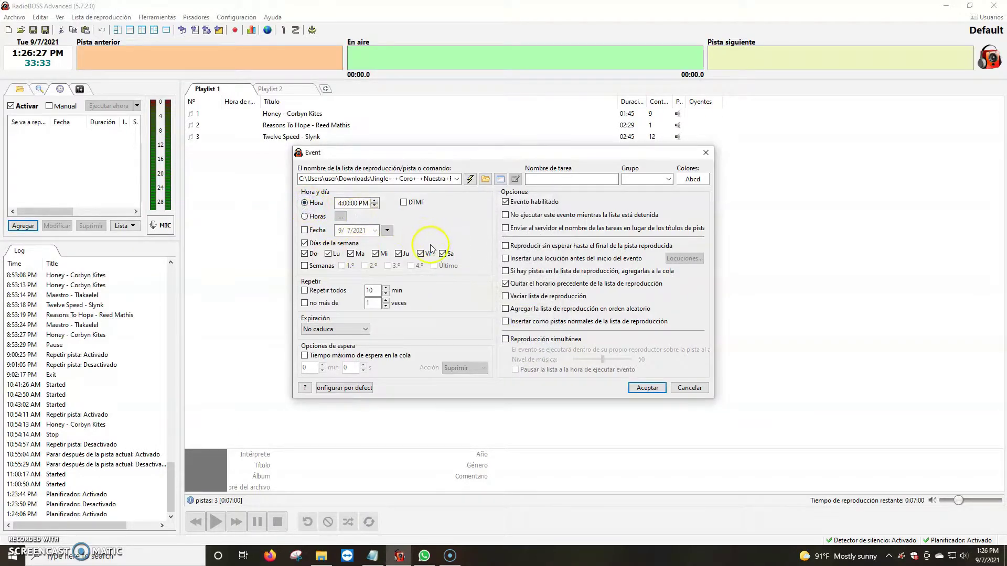
# Restrict the event to the date 9/7/2021 and turn off its days-of-the-week schedule
pyautogui.click(305, 230)
pyautogui.click(343, 232)
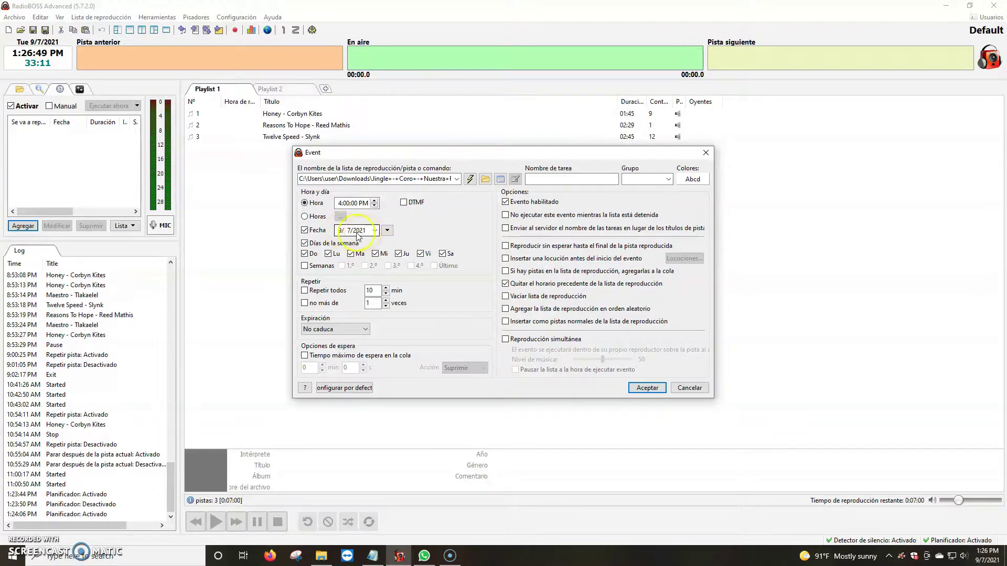
pyautogui.click(304, 255)
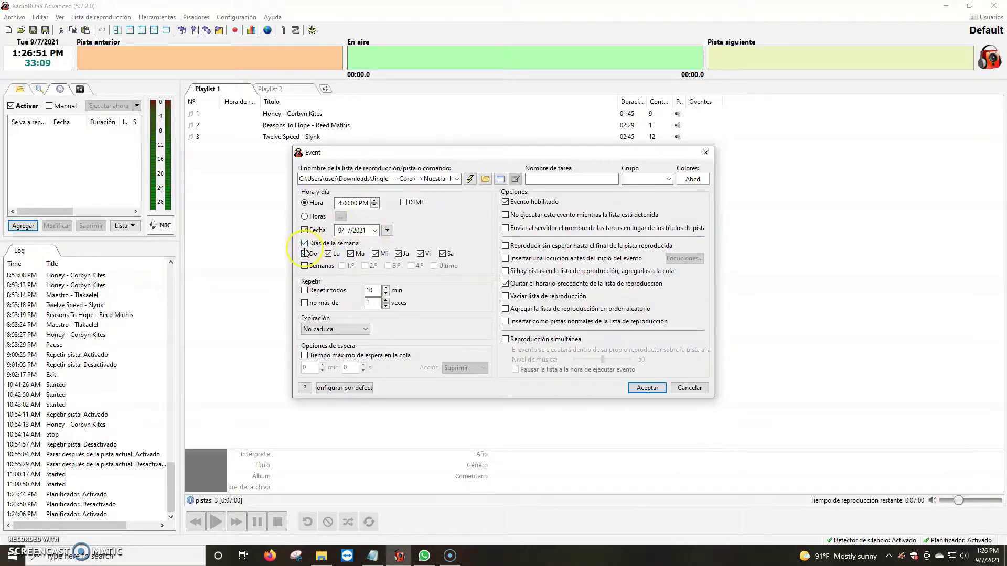
pyautogui.click(305, 254)
pyautogui.click(305, 244)
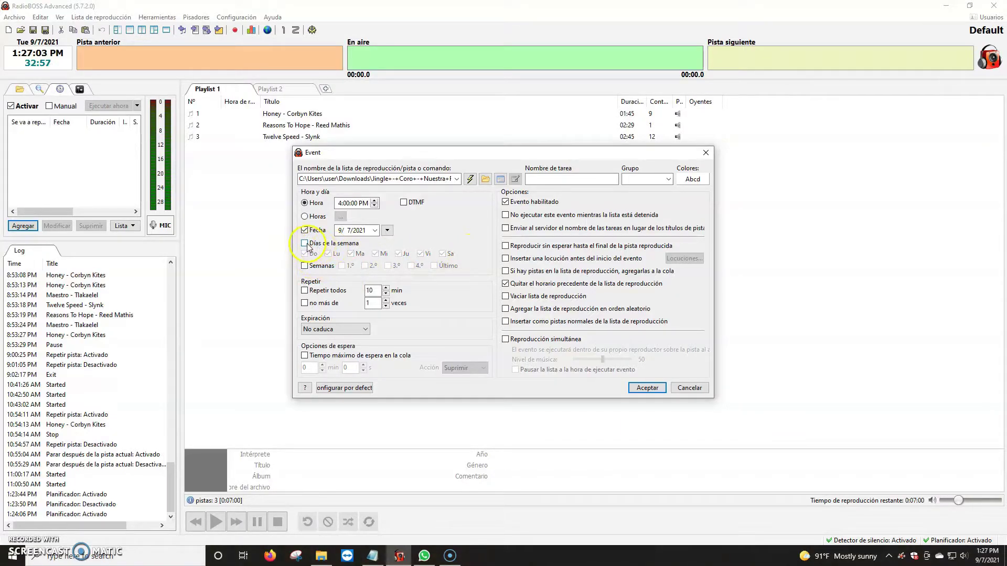
pyautogui.click(305, 243)
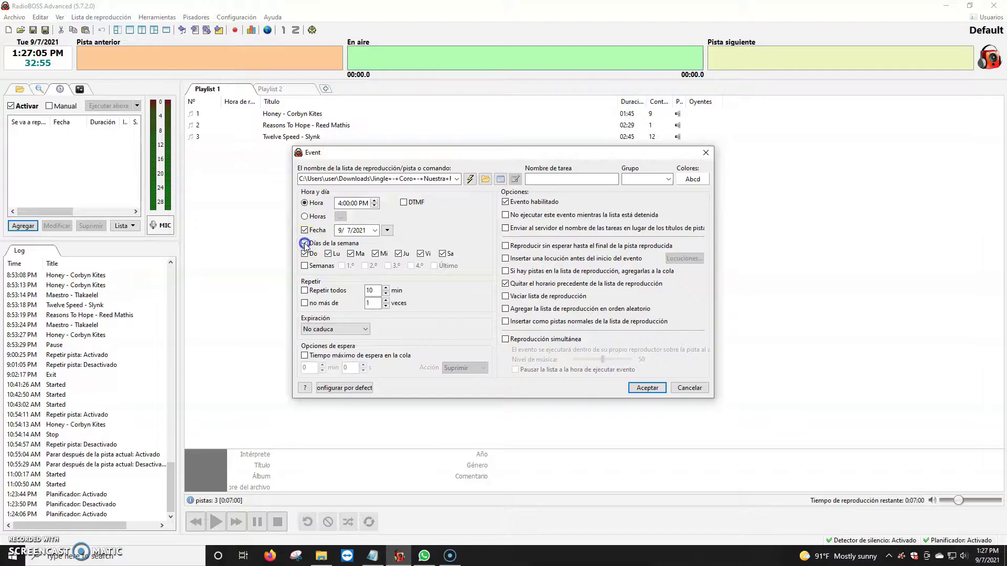
pyautogui.click(305, 244)
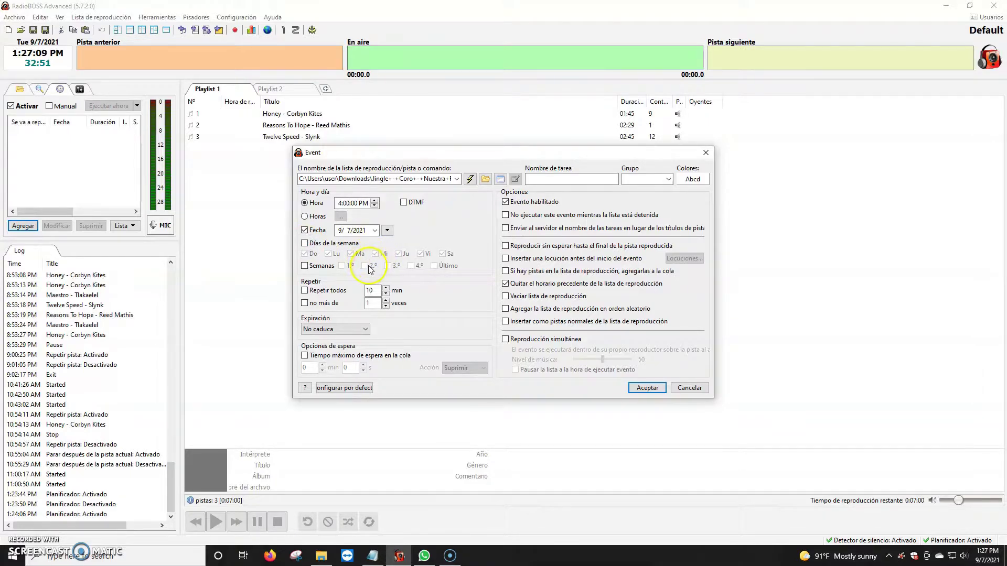
# Try the event's weeks-of-the-month schedule, turn it off again, and enable the days-of-the-week schedule for all seven days
pyautogui.click(304, 266)
pyautogui.click(394, 266)
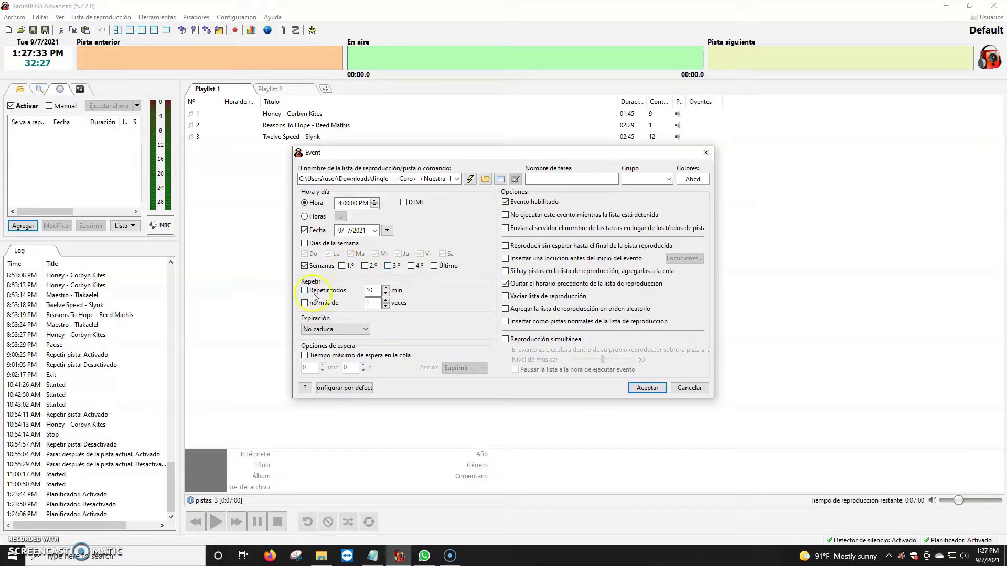
pyautogui.click(305, 266)
pyautogui.click(304, 244)
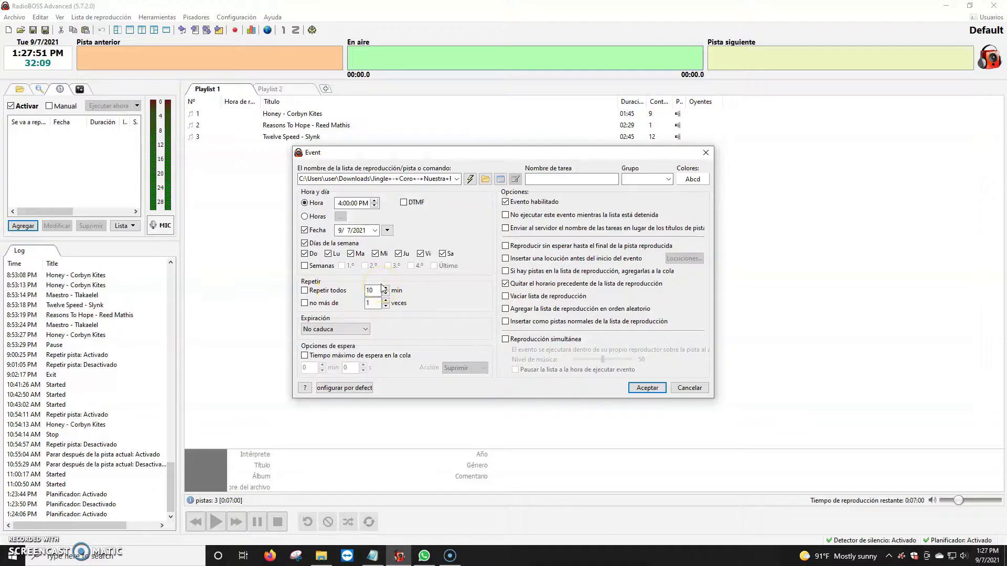
# Review the event's expiration choices without changing them, and enable the maximum queue waiting time with the action Reproducir
pyautogui.click(361, 331)
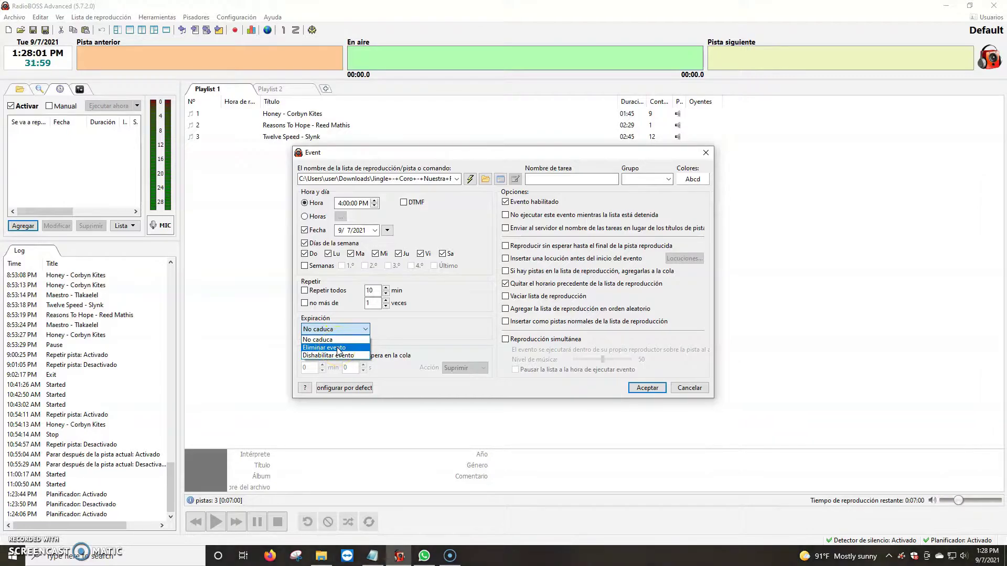
pyautogui.click(401, 330)
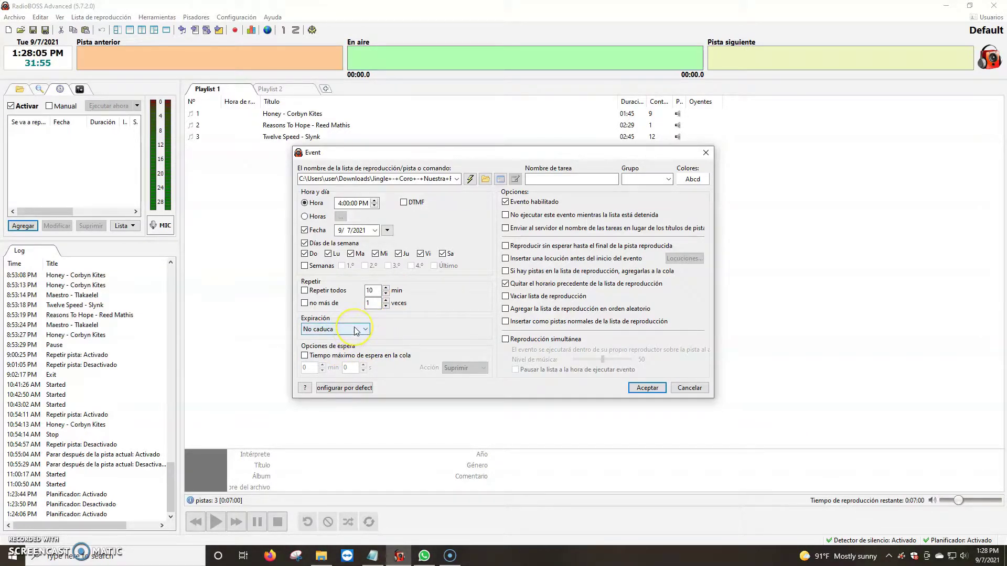
pyautogui.click(305, 356)
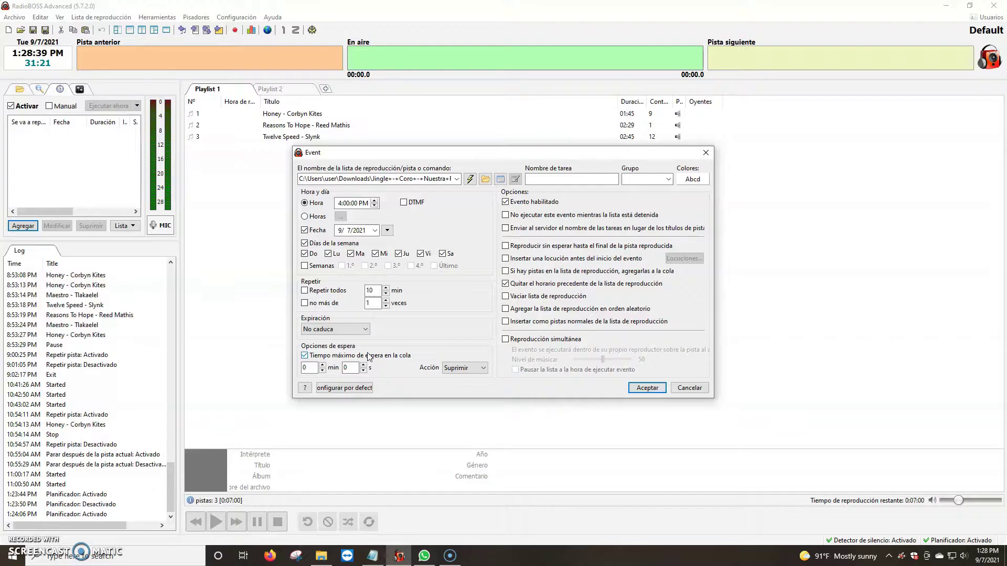
pyautogui.click(472, 369)
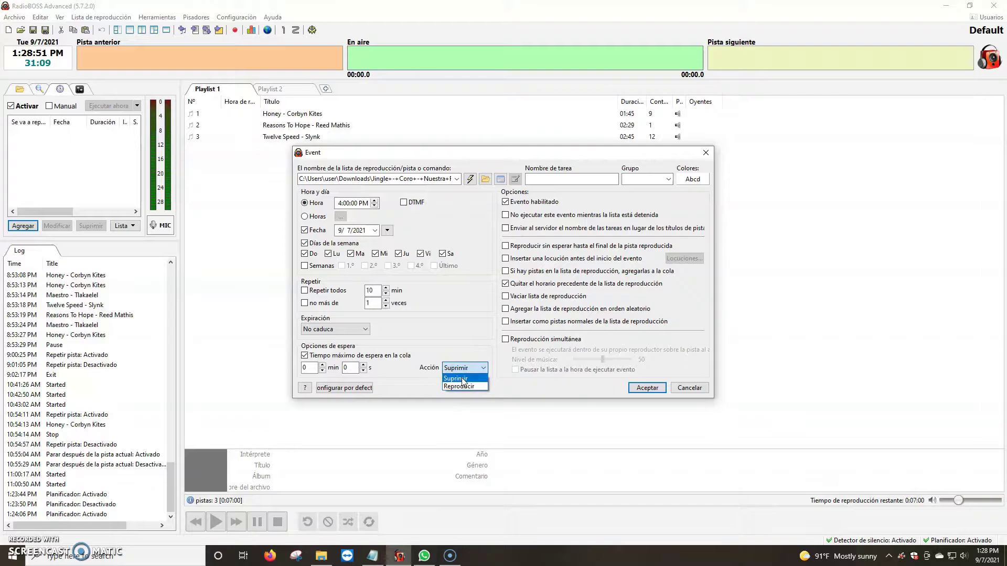
pyautogui.click(461, 377)
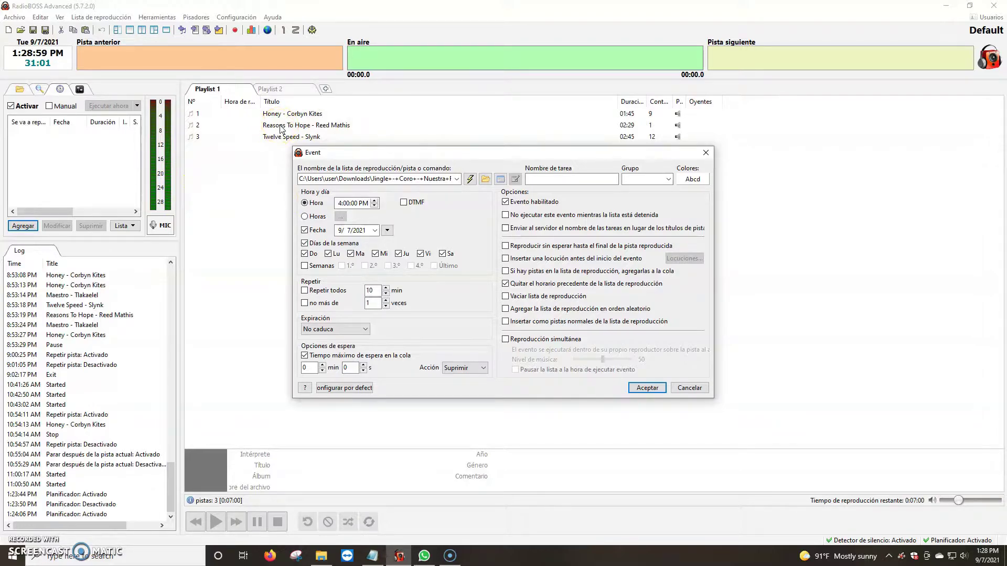
pyautogui.click(477, 280)
pyautogui.click(480, 368)
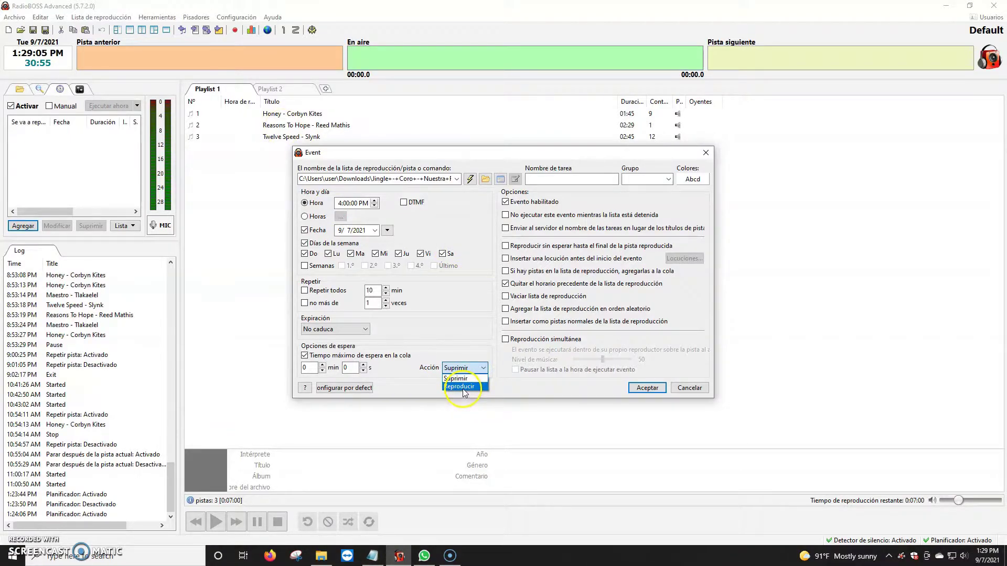
pyautogui.click(349, 368)
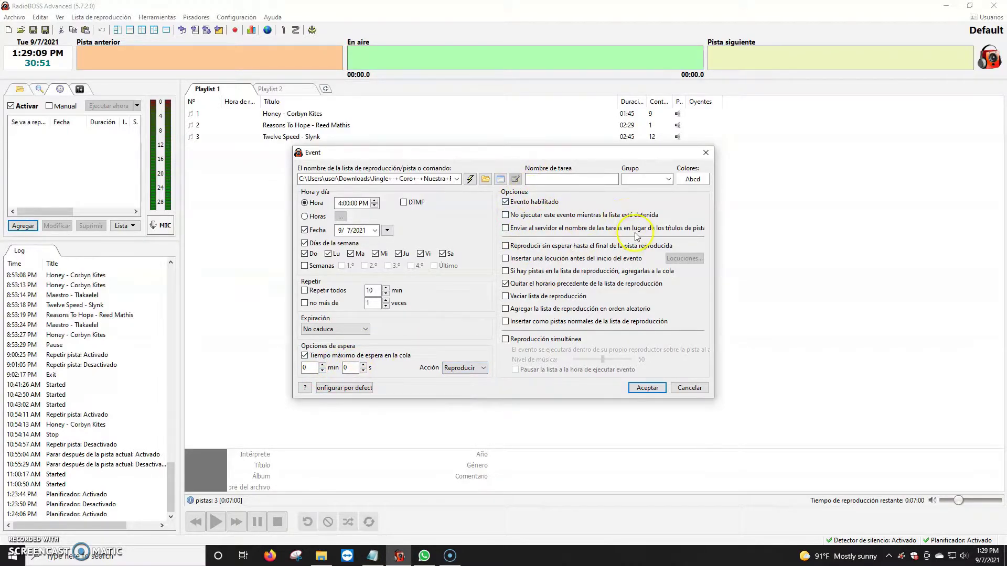
# Turn off the event's option to remove the preceding schedule from the playlist and name the task ANUNCIO1
pyautogui.click(505, 284)
pyautogui.click(549, 180)
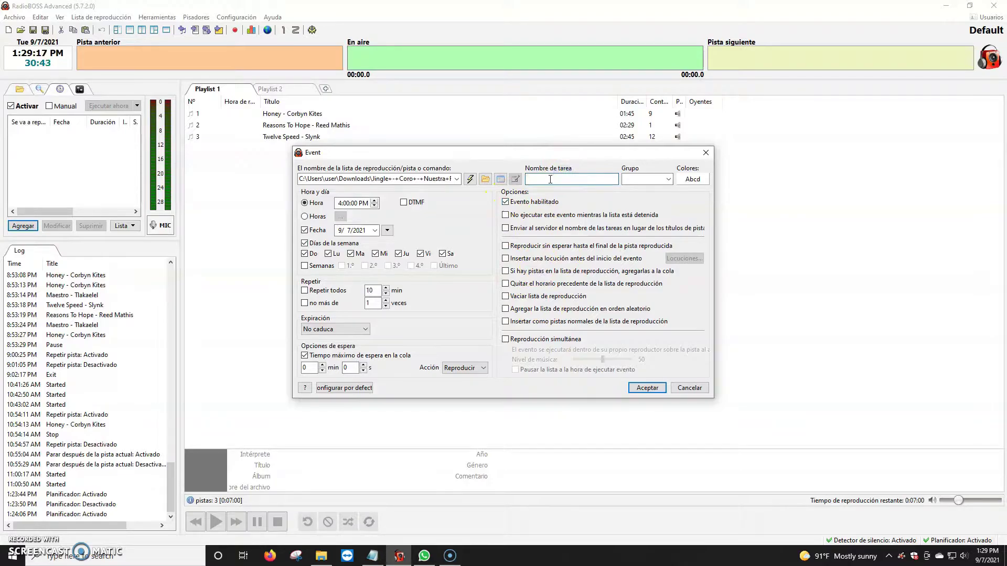
pyautogui.click(556, 179)
pyautogui.click(551, 179)
pyautogui.click(636, 178)
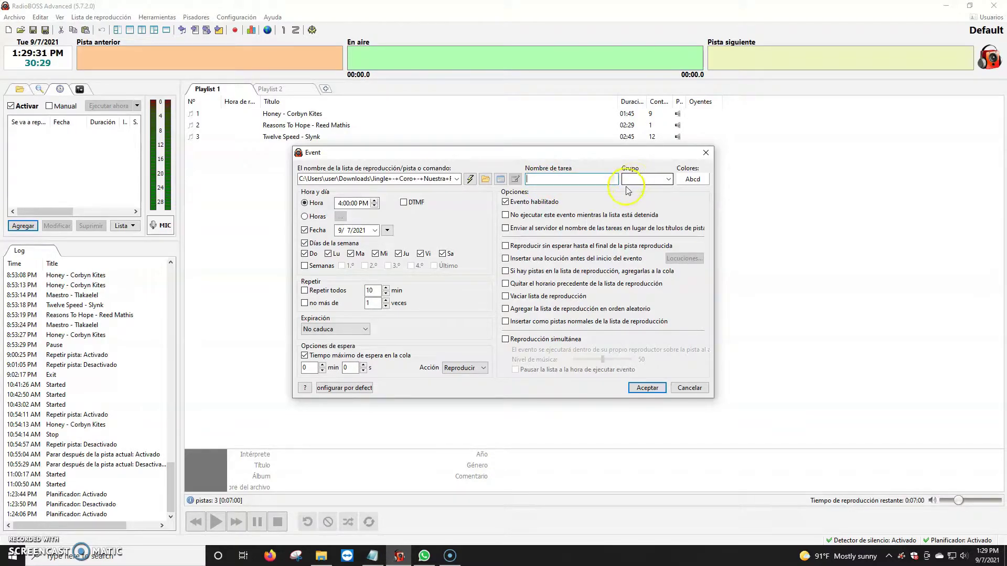
pyautogui.click(567, 182)
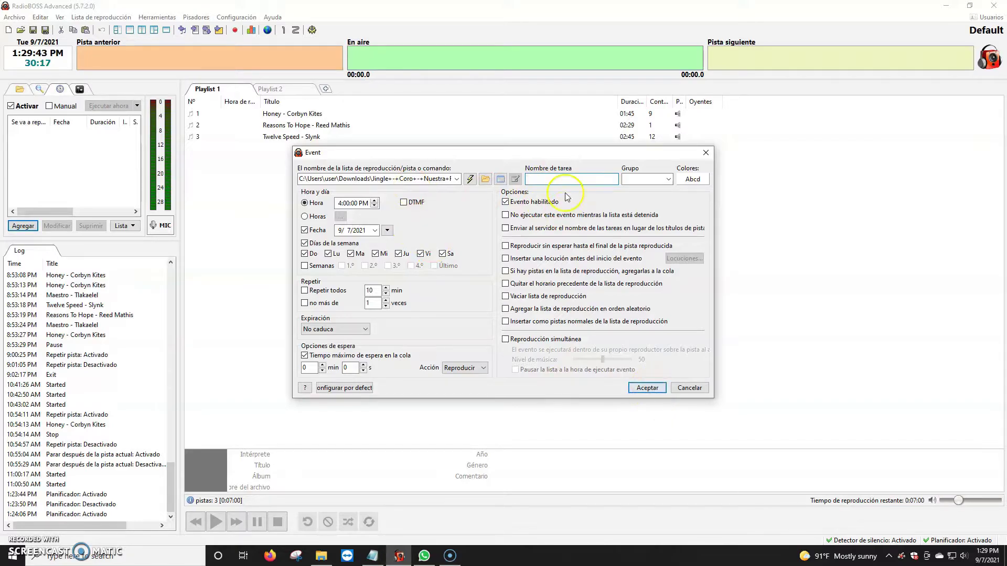
pyautogui.write('ANUNCIO1')
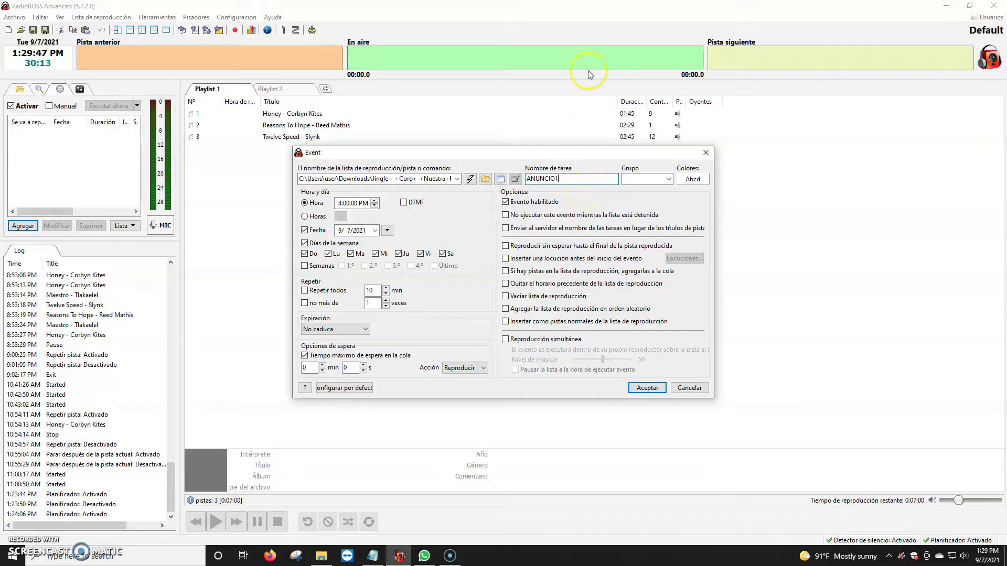
# Assign the event to the group NUEVOS, save it, and select it in the scheduler list
pyautogui.click(638, 178)
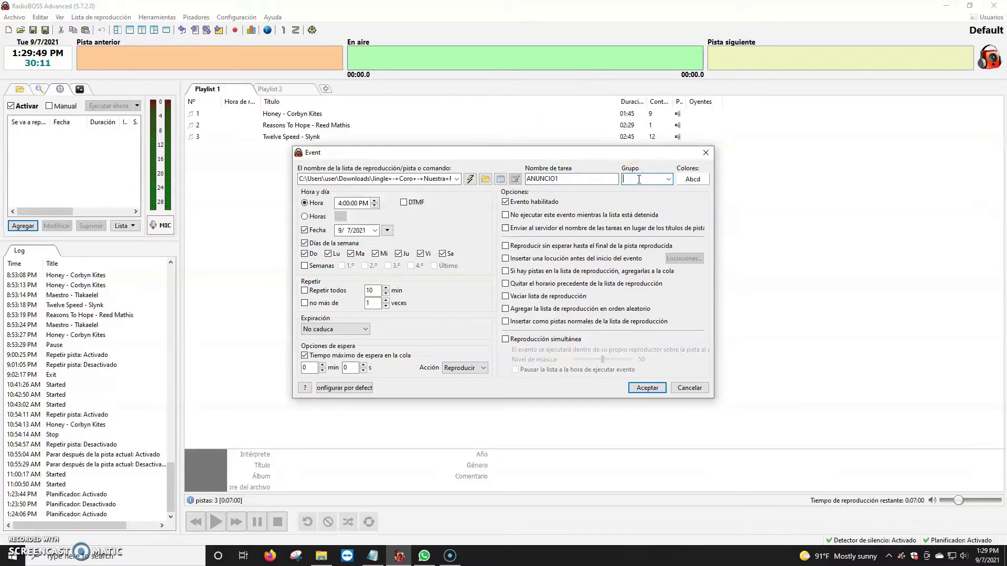
pyautogui.write('NUEVOS')
pyautogui.click(628, 179)
pyautogui.write('U')
pyautogui.click(646, 388)
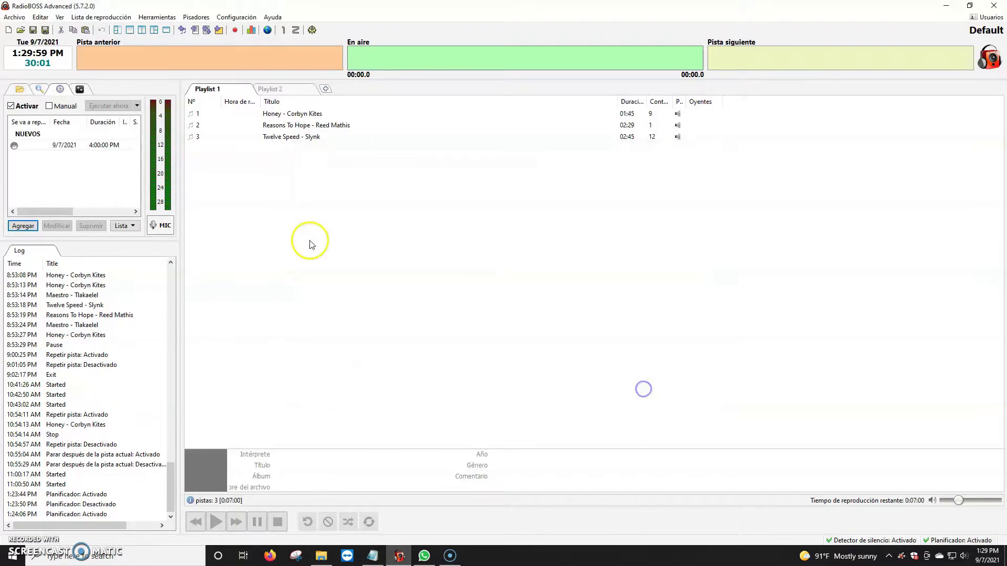
pyautogui.click(68, 147)
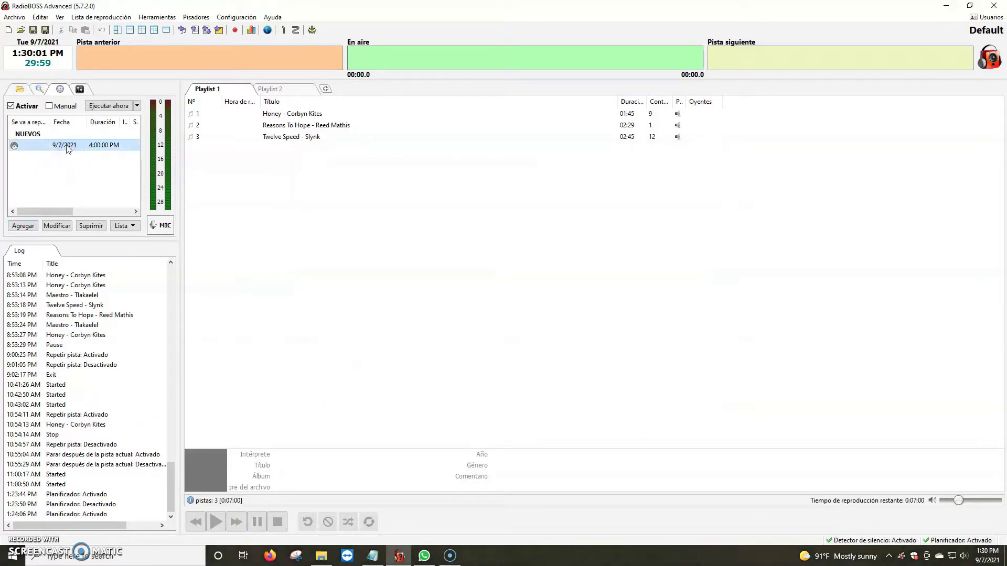
pyautogui.click(67, 150)
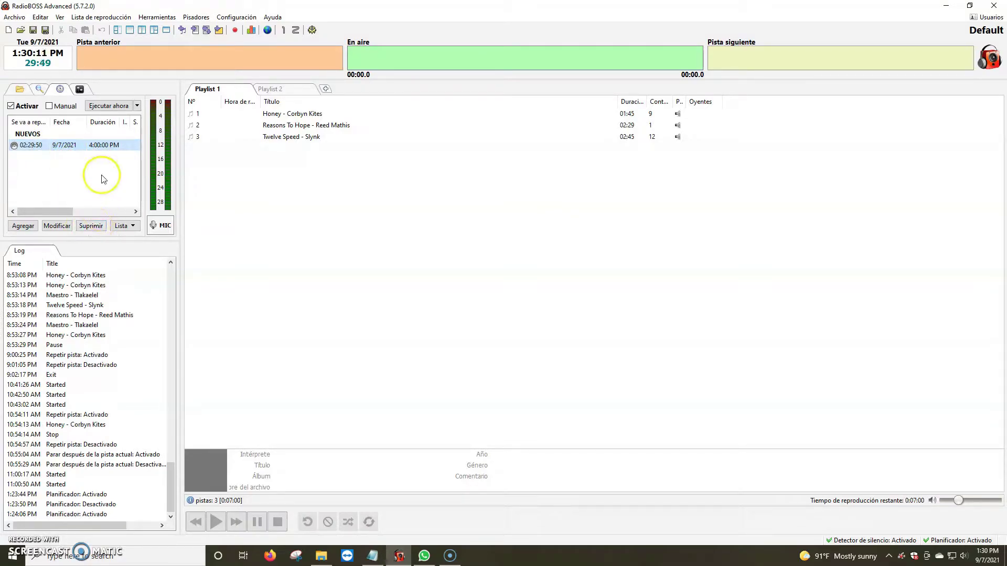
# Open a new scheduler event and review the wizard's action types without choosing one
pyautogui.click(24, 226)
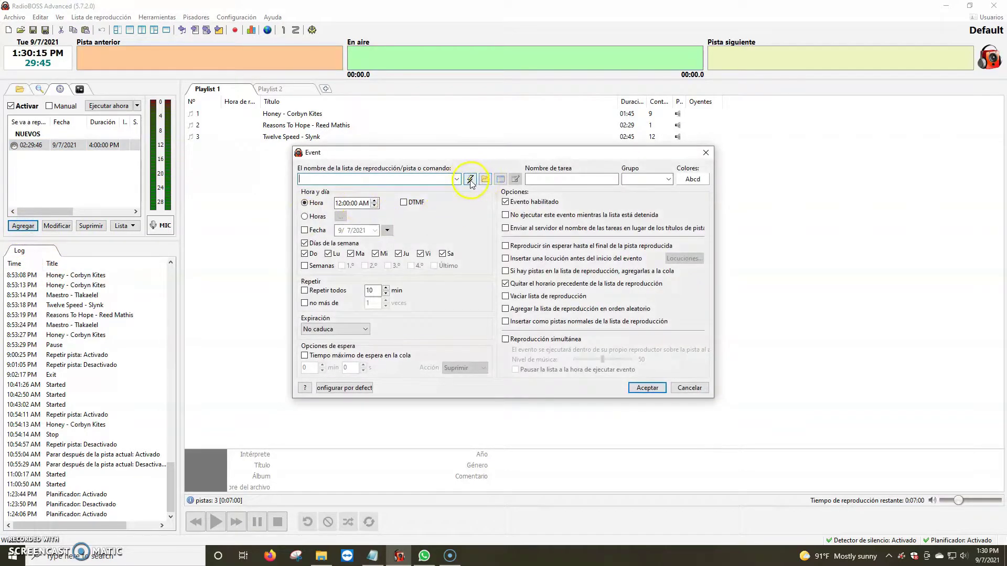
pyautogui.click(470, 179)
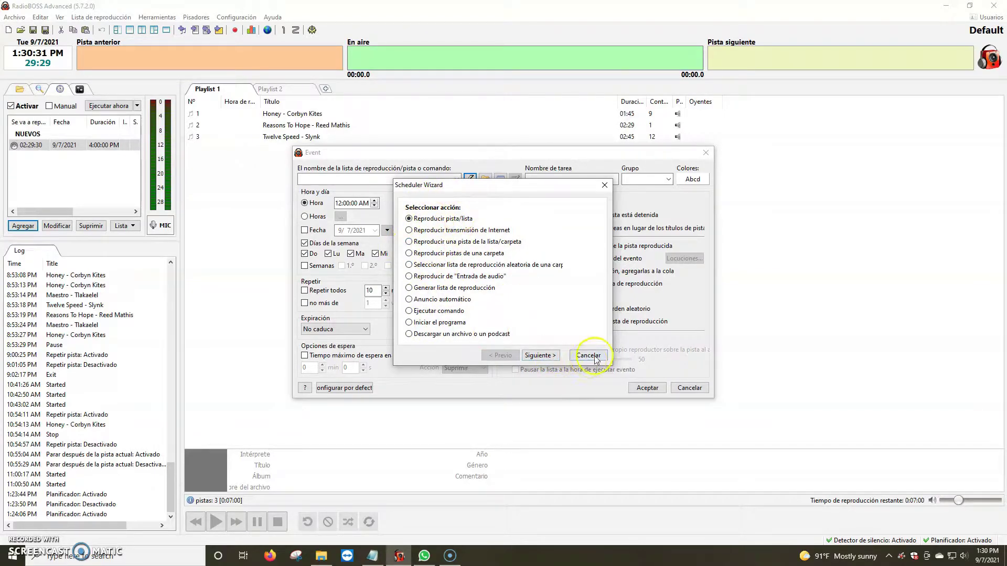
pyautogui.click(576, 354)
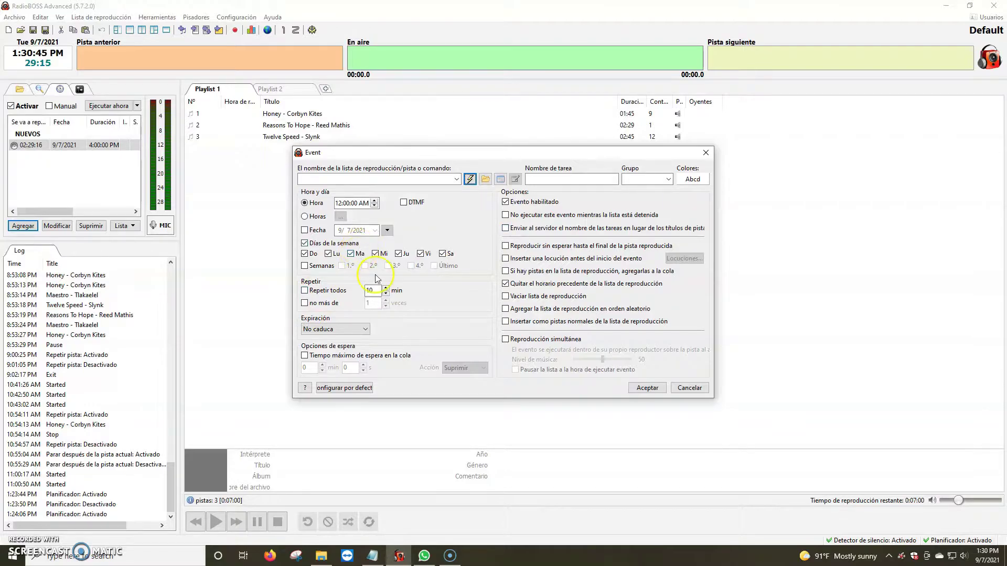
pyautogui.click(446, 241)
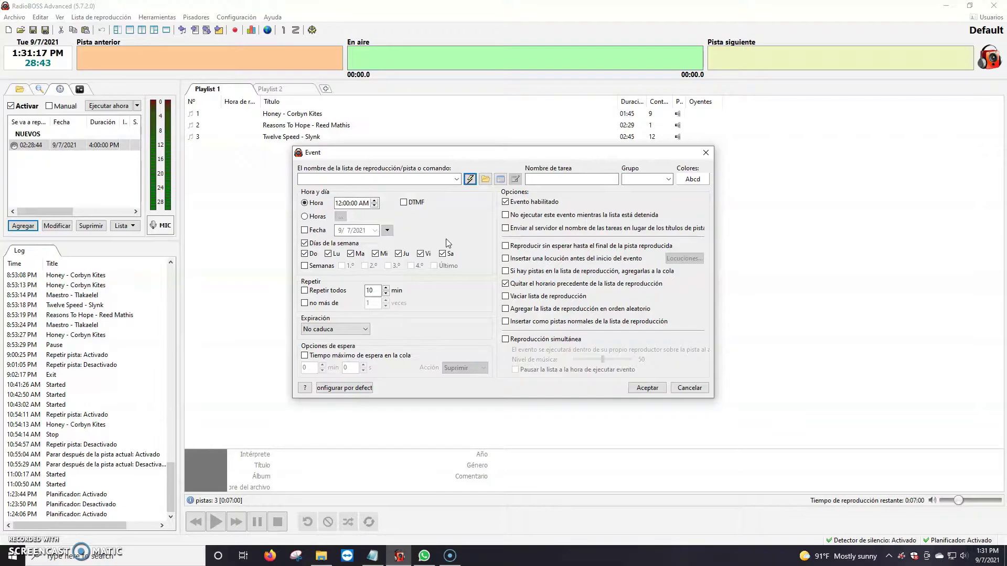
# Check the topic list in Notepad for the radio station rebroadcasting topic and return to RadioBOSS
pyautogui.click(372, 556)
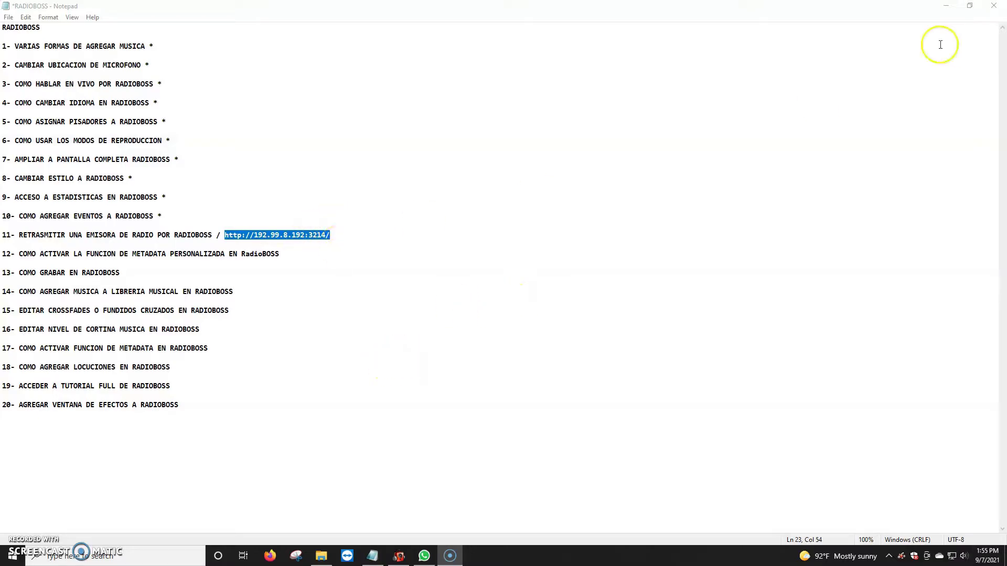
pyautogui.click(947, 7)
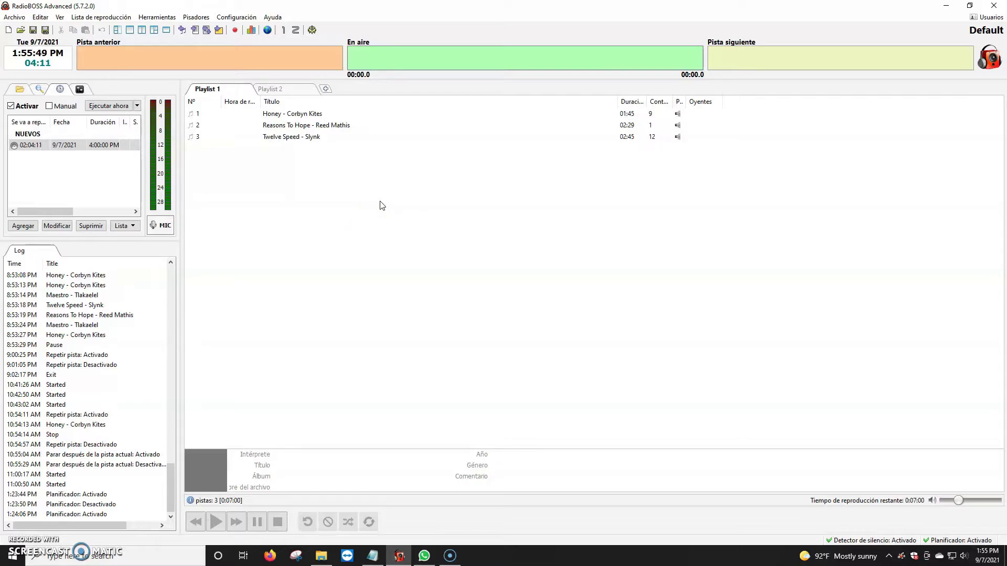
pyautogui.click(369, 208)
pyautogui.click(113, 17)
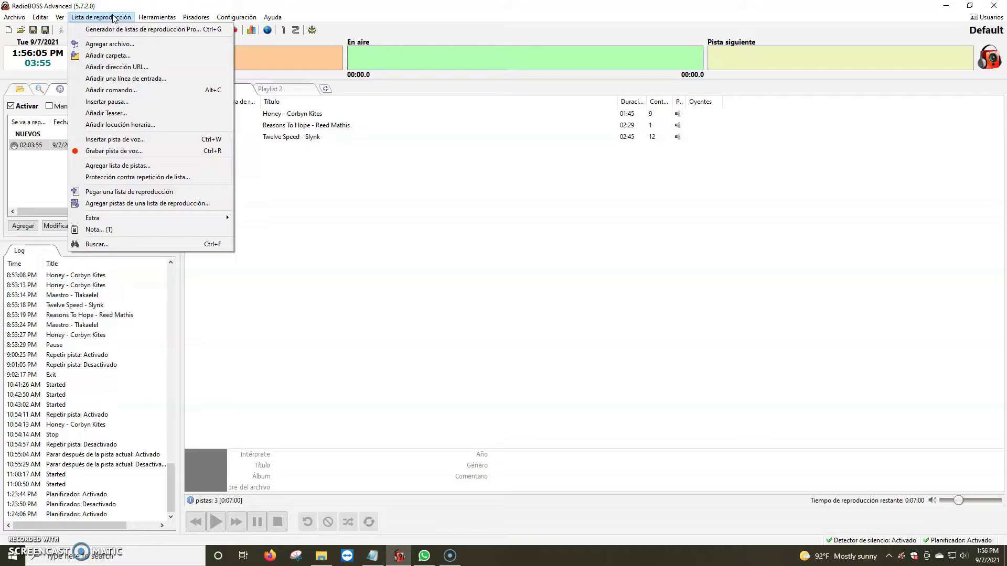
pyautogui.click(124, 67)
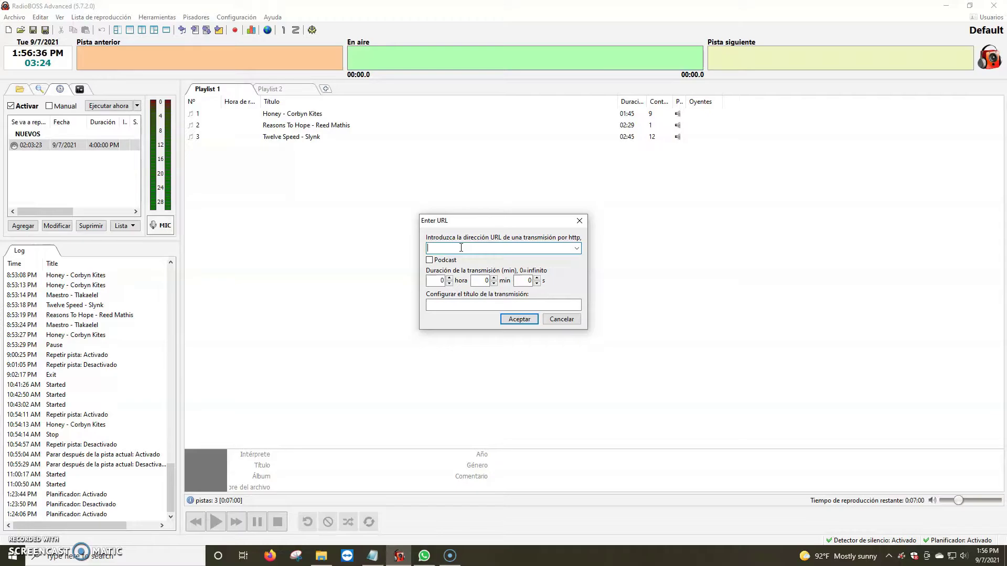
pyautogui.rightClick(460, 248)
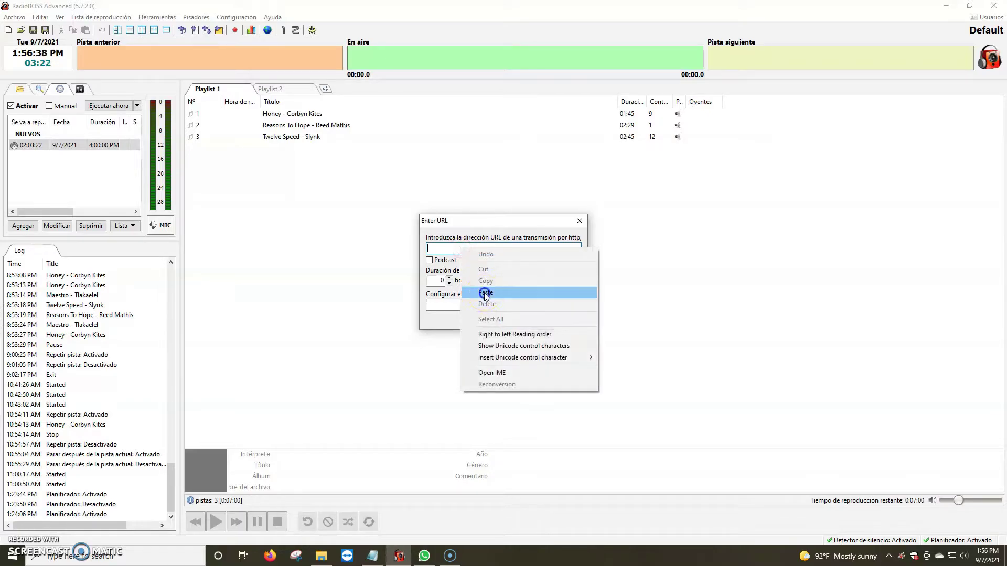
pyautogui.click(485, 292)
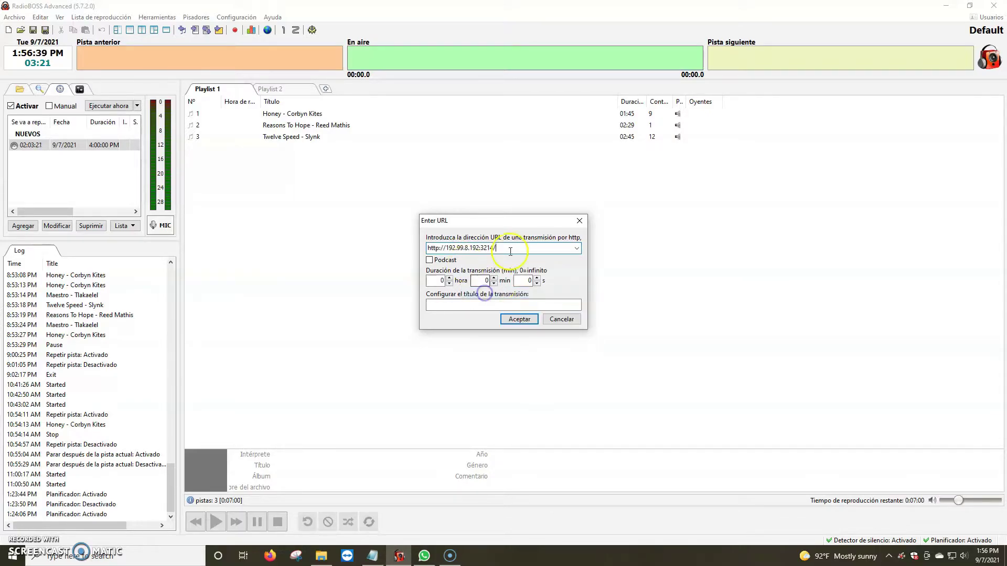
# Set the stream's broadcast duration to 1 hour 15 minutes
pyautogui.doubleClick(442, 281)
pyautogui.write('1')
pyautogui.click(473, 281)
pyautogui.doubleClick(487, 280)
pyautogui.write('15')
pyautogui.click(530, 281)
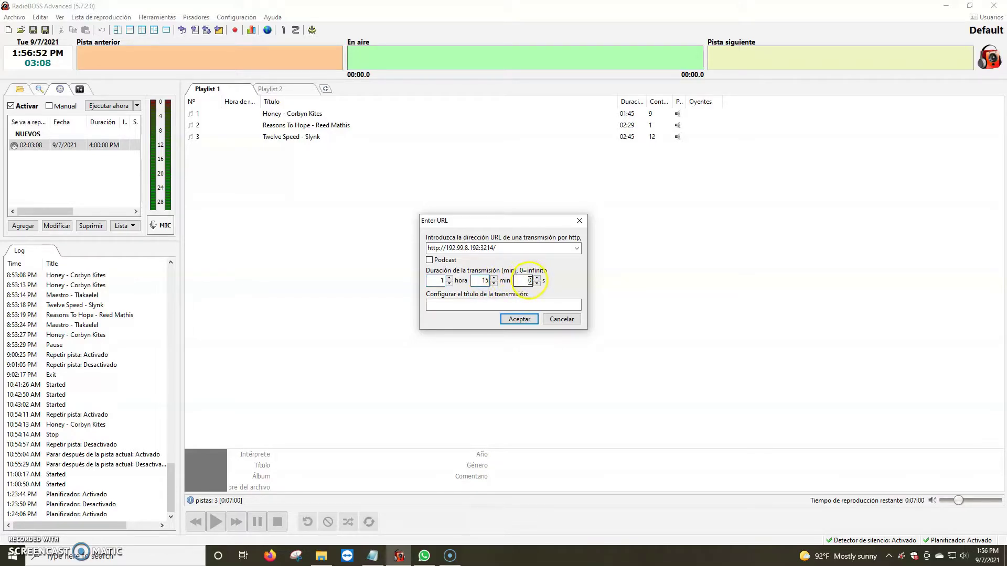
# Title the stream Emision De Radio and add it to Playlist 1
pyautogui.click(454, 305)
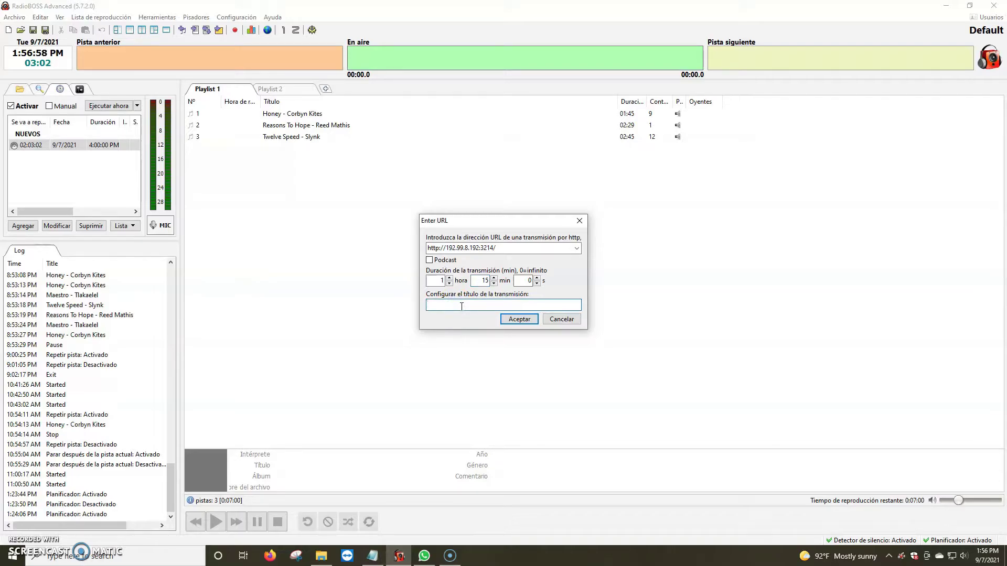
pyautogui.press('BackSpace')
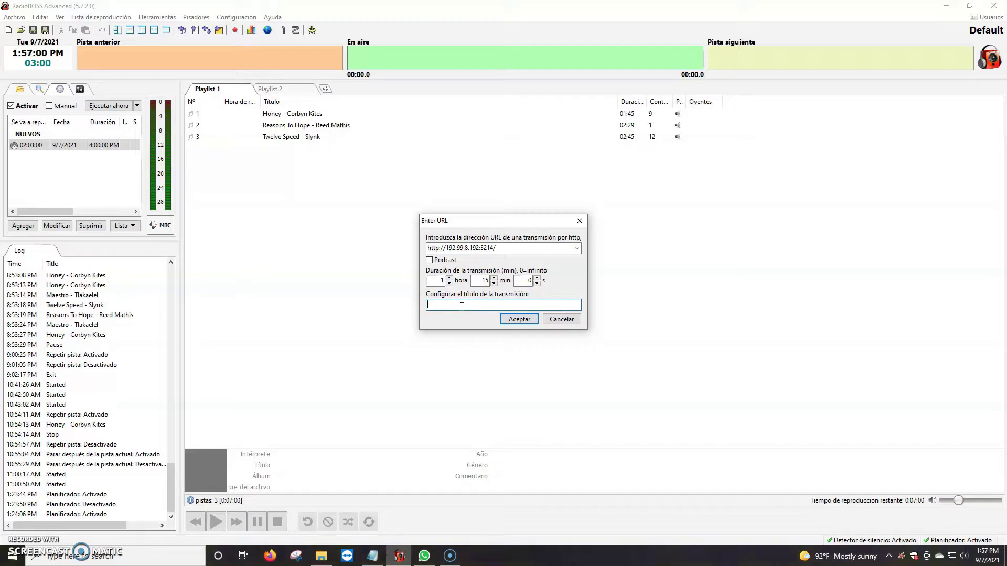
pyautogui.press('BackSpace')
pyautogui.write('Emision DEe Radio')
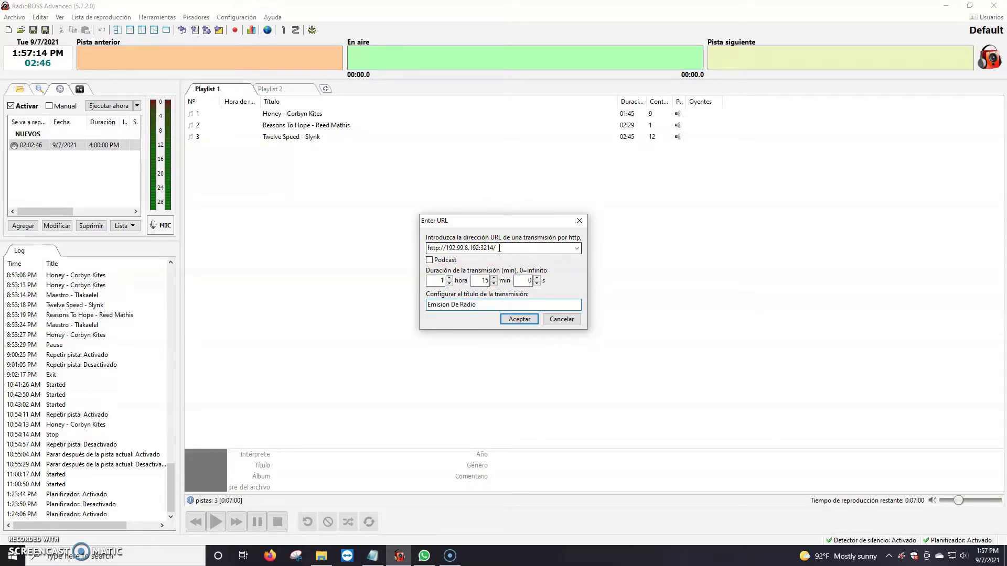
pyautogui.click(519, 319)
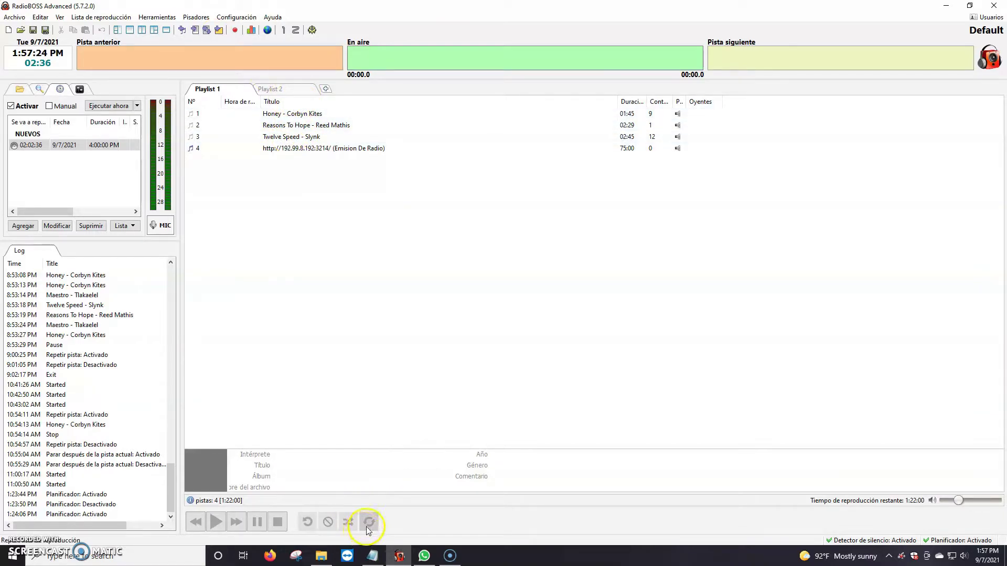
# Play the Emision De Radio stream from Playlist 1 and pause its playback
pyautogui.doubleClick(292, 151)
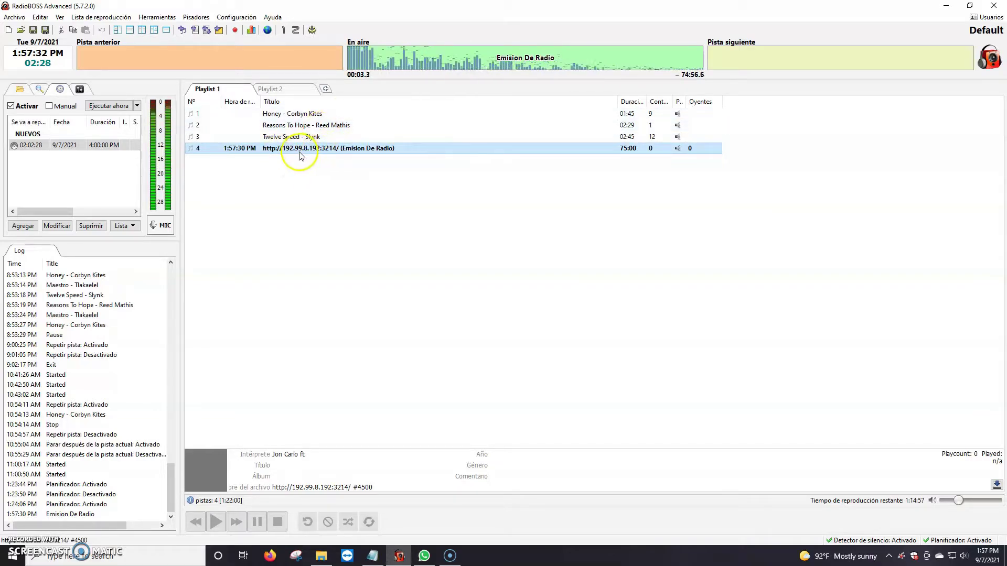
pyautogui.click(252, 521)
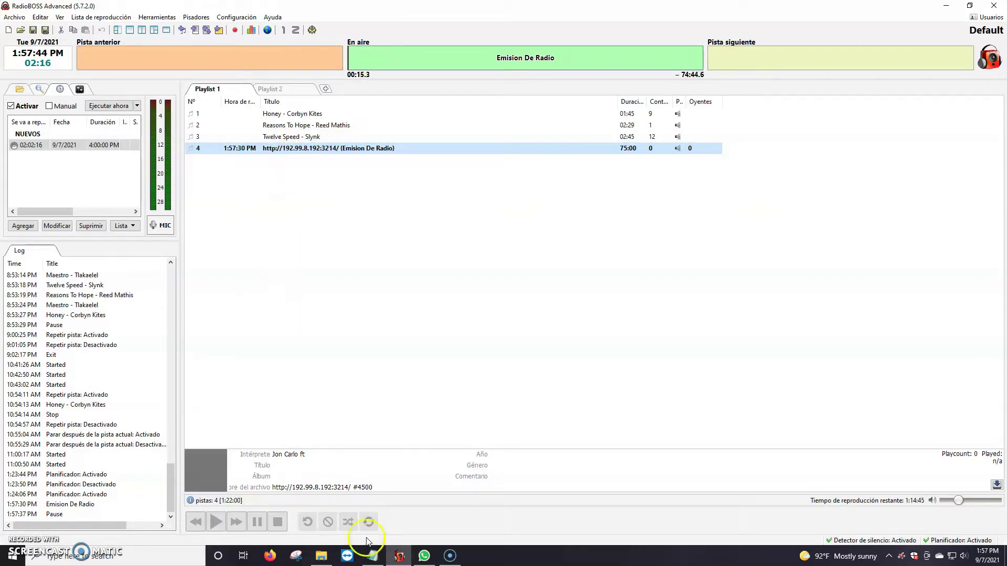
pyautogui.click(325, 264)
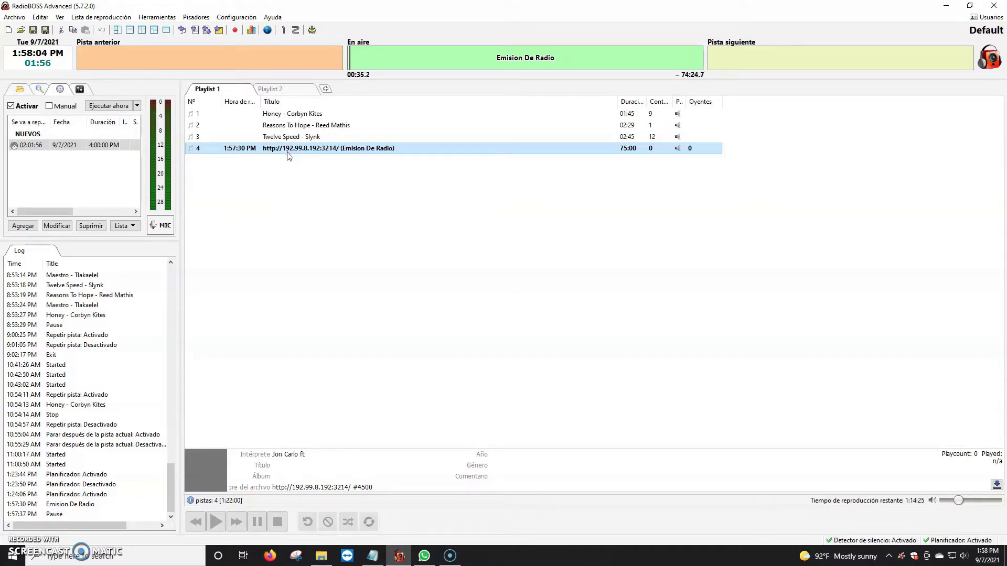
# Remove the Emision De Radio stream entry from Playlist 1
pyautogui.click(283, 168)
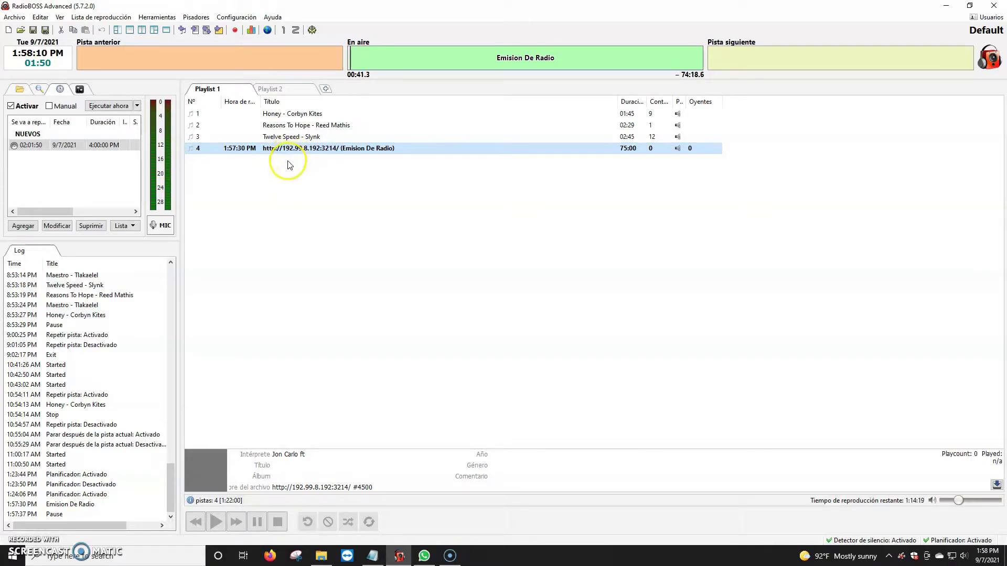
pyautogui.moveTo(292, 161); pyautogui.dragTo(298, 145)
pyautogui.rightClick(286, 149)
pyautogui.click(328, 204)
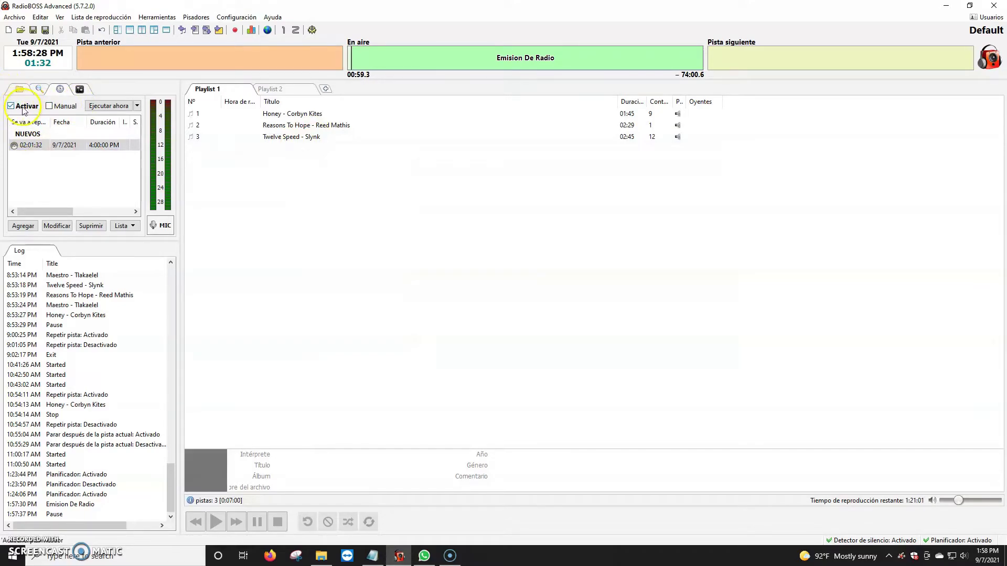
# Add a scheduler event and choose "Reproducir transmisión de Internet" as its action in the wizard
pyautogui.click(23, 226)
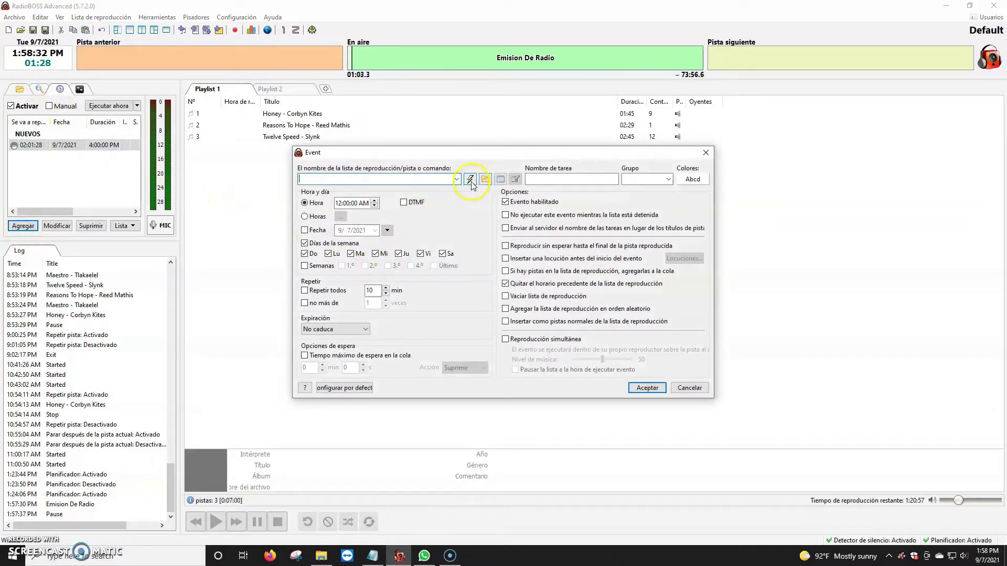
pyautogui.click(470, 179)
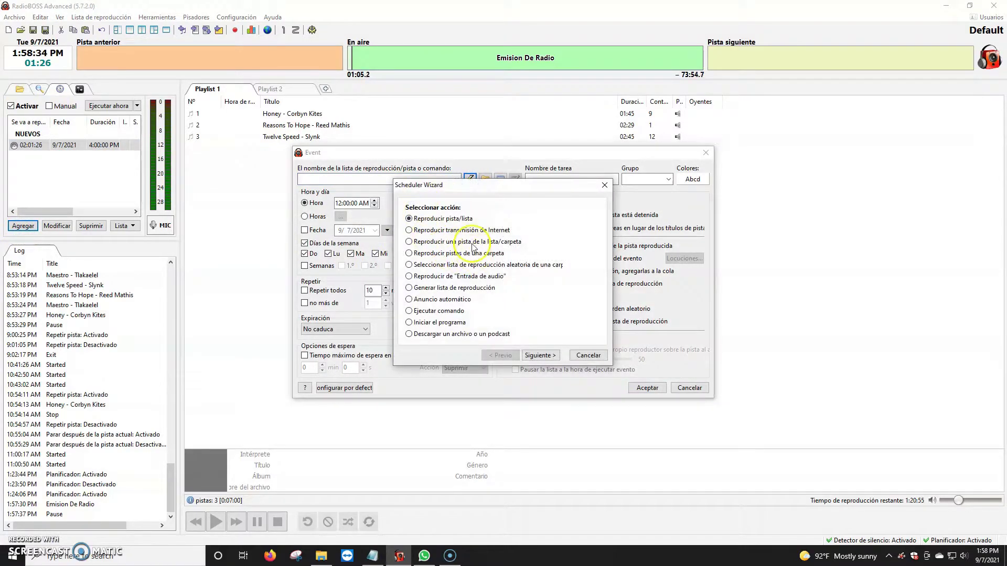
pyautogui.click(409, 231)
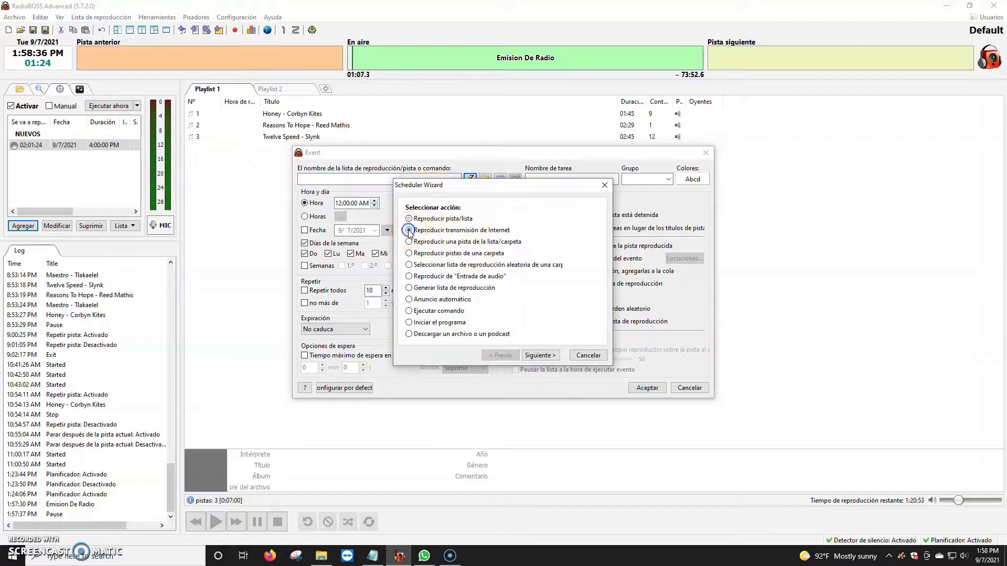
pyautogui.click(539, 356)
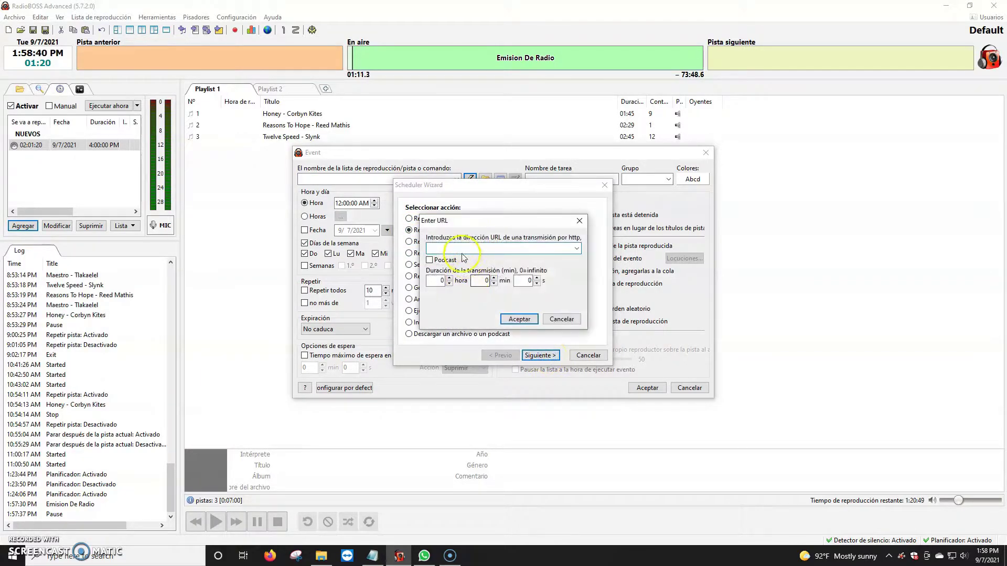
pyautogui.rightClick(461, 246)
pyautogui.click(486, 290)
pyautogui.click(438, 281)
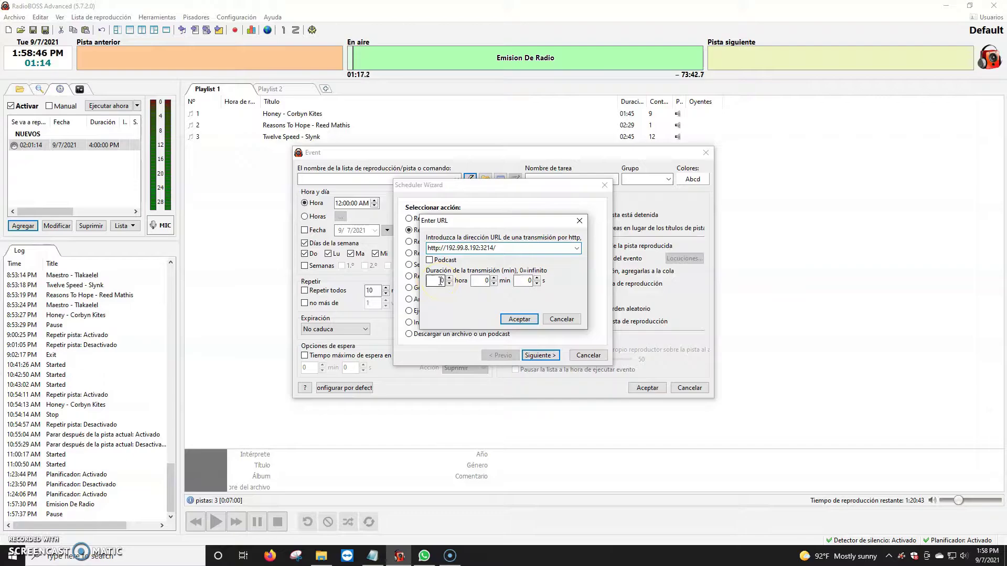
pyautogui.click(449, 279)
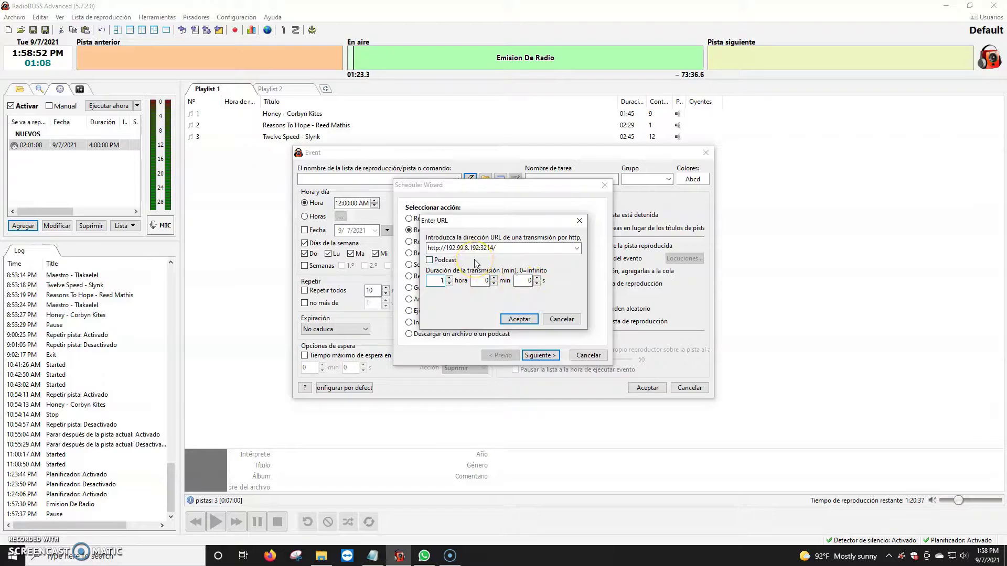
pyautogui.click(519, 320)
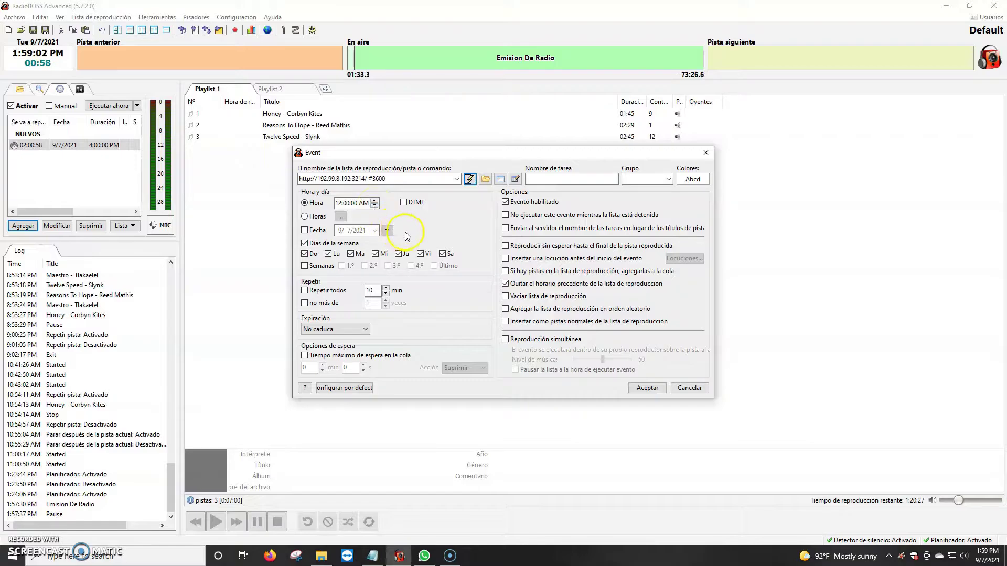
# Set the stream event's start time to 3:00:00 PM
pyautogui.click(304, 204)
pyautogui.click(341, 204)
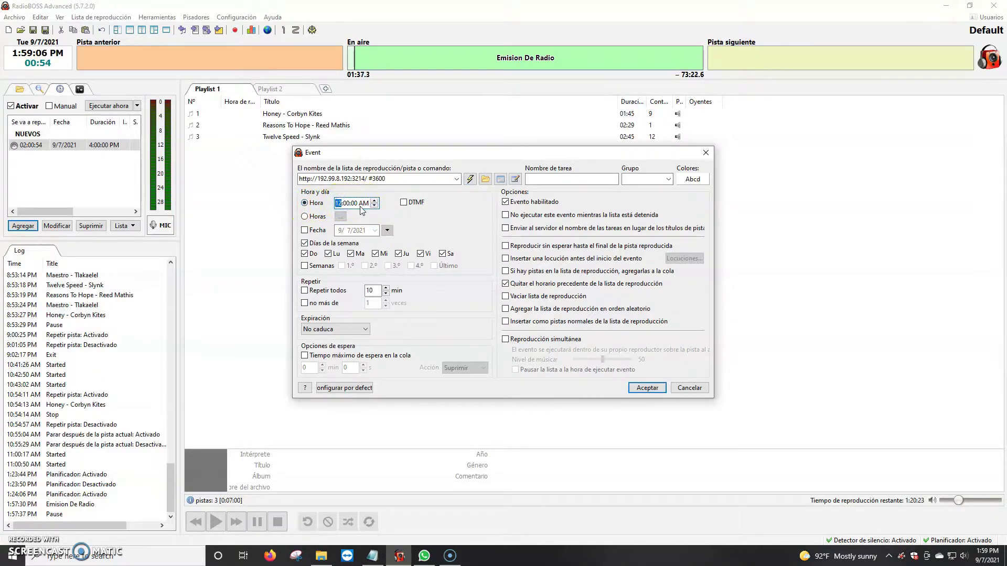
pyautogui.click(364, 203)
pyautogui.press('Up')
pyautogui.click(369, 211)
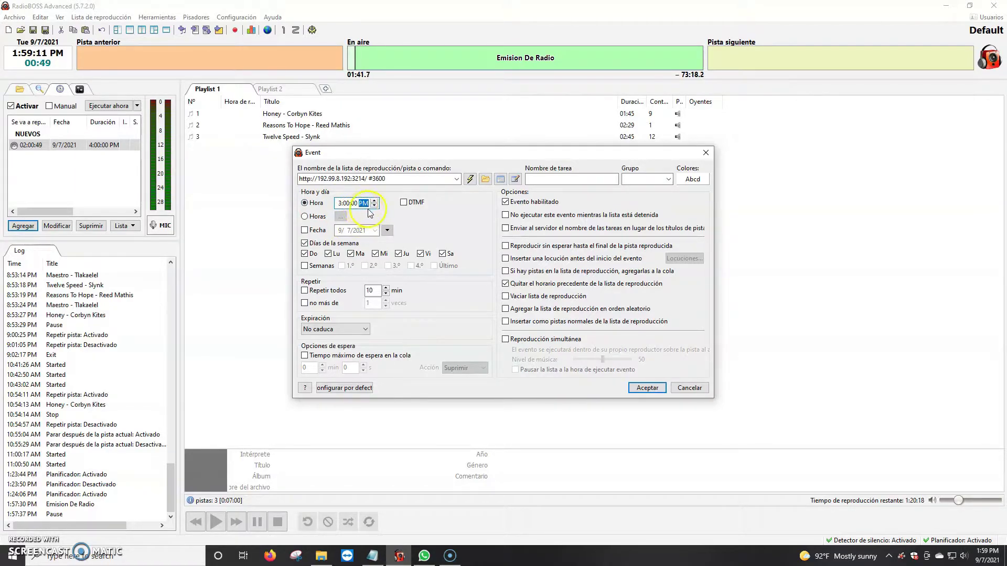
# View the multiple-hours selection for the event, cancel it and return to the single start time option
pyautogui.click(305, 217)
pyautogui.click(340, 217)
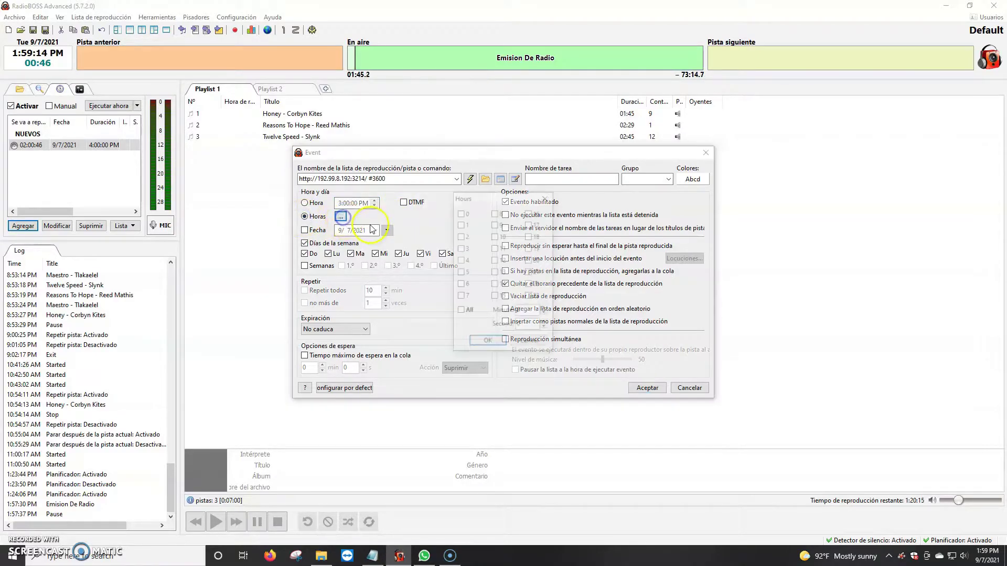
pyautogui.click(535, 344)
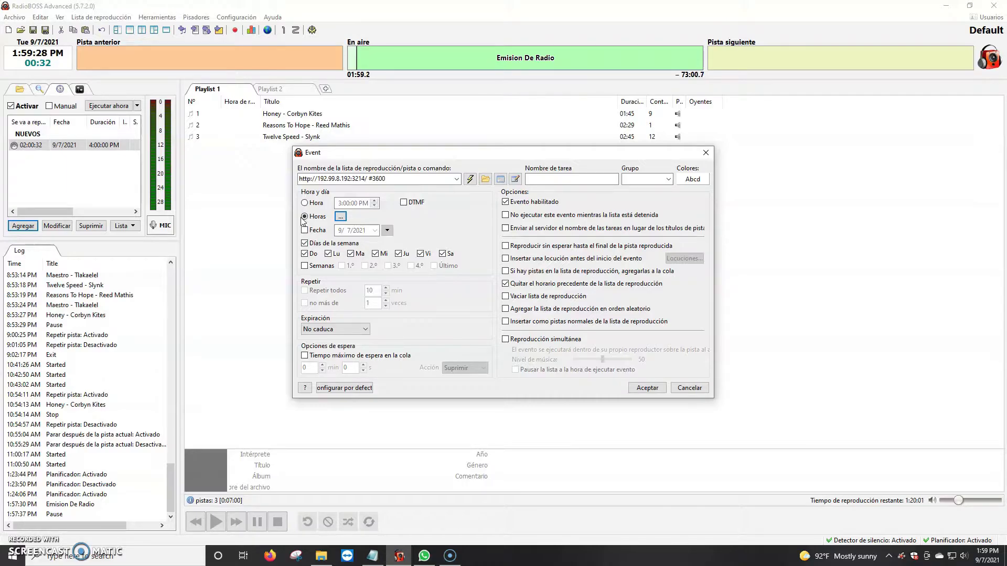
pyautogui.click(304, 203)
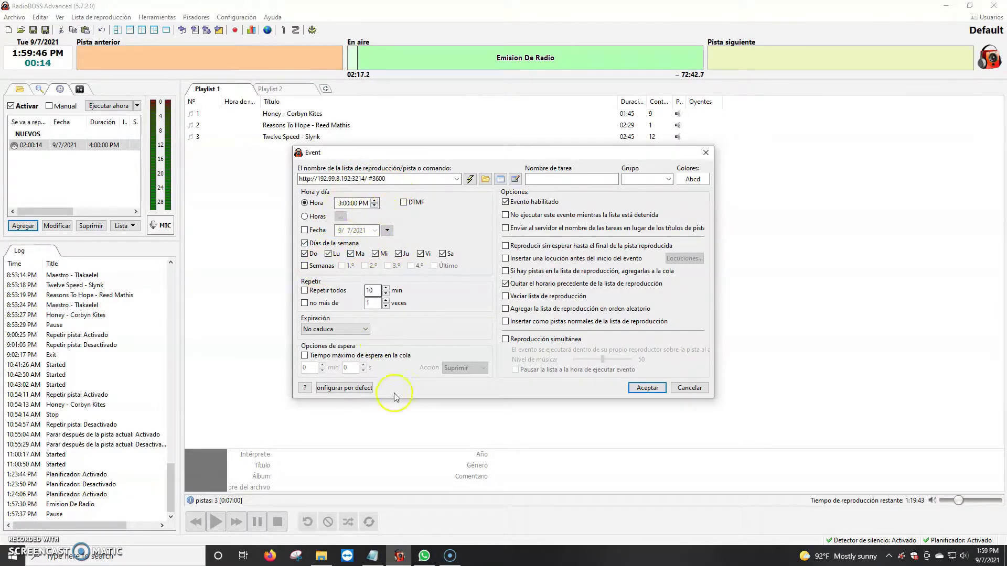
# Examine the event's expiration options and keep No caduca
pyautogui.click(365, 330)
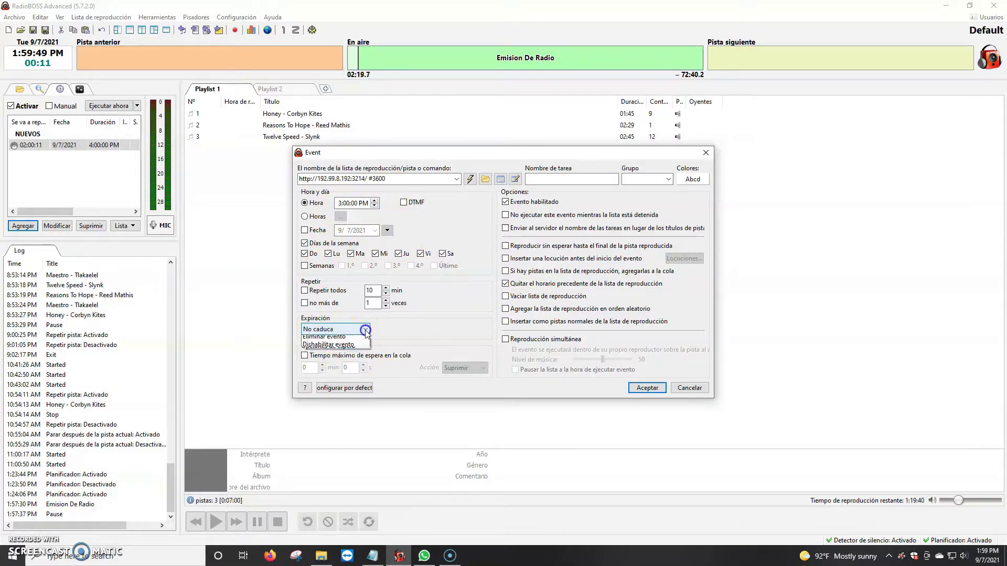
pyautogui.click(410, 339)
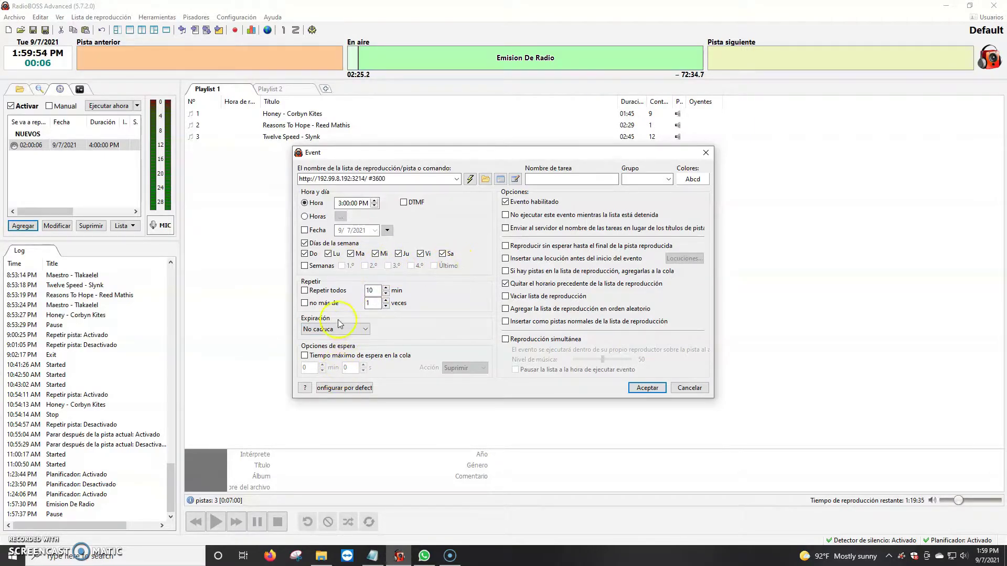
pyautogui.click(363, 330)
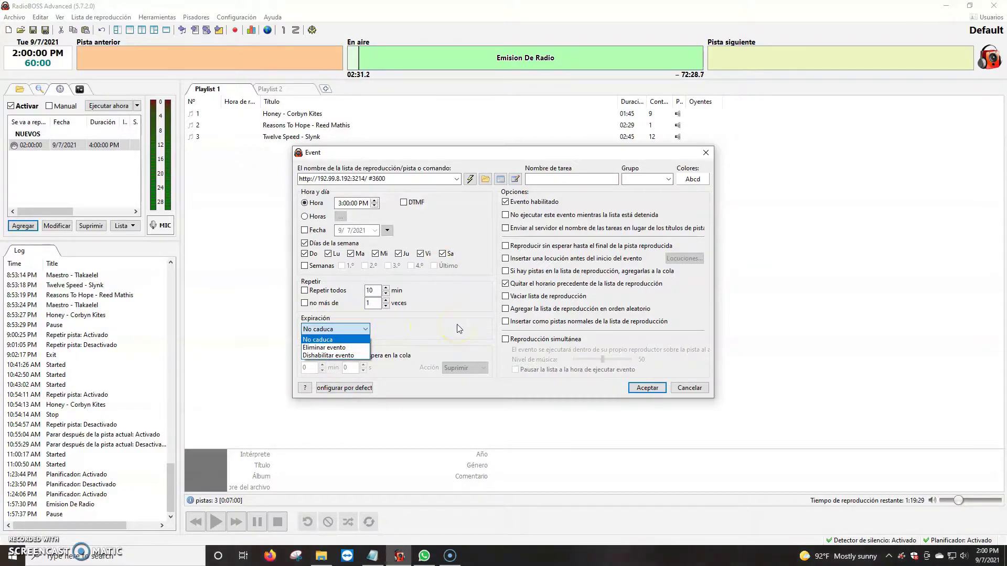
pyautogui.click(433, 328)
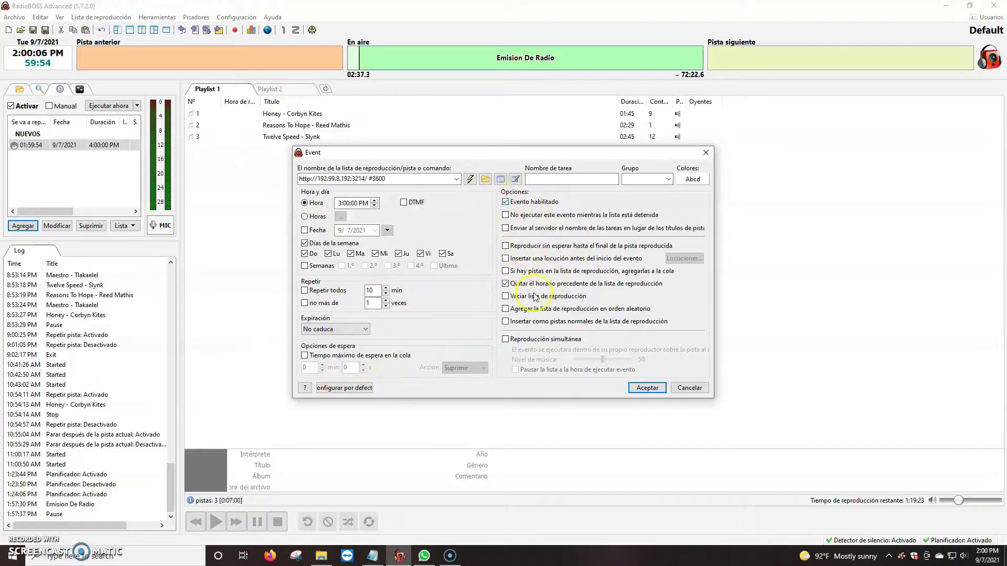
# Turn off "Quitar el horario precedente de la lista de reproducción" and save the stream event without a task name or group
pyautogui.click(506, 284)
pyautogui.click(547, 179)
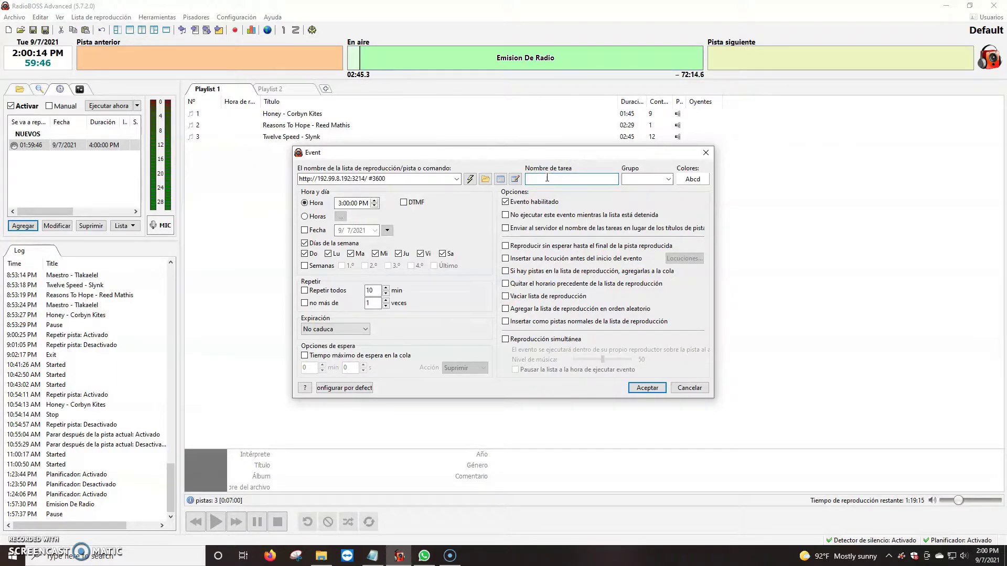
pyautogui.click(645, 180)
pyautogui.click(640, 176)
pyautogui.click(643, 183)
pyautogui.click(650, 388)
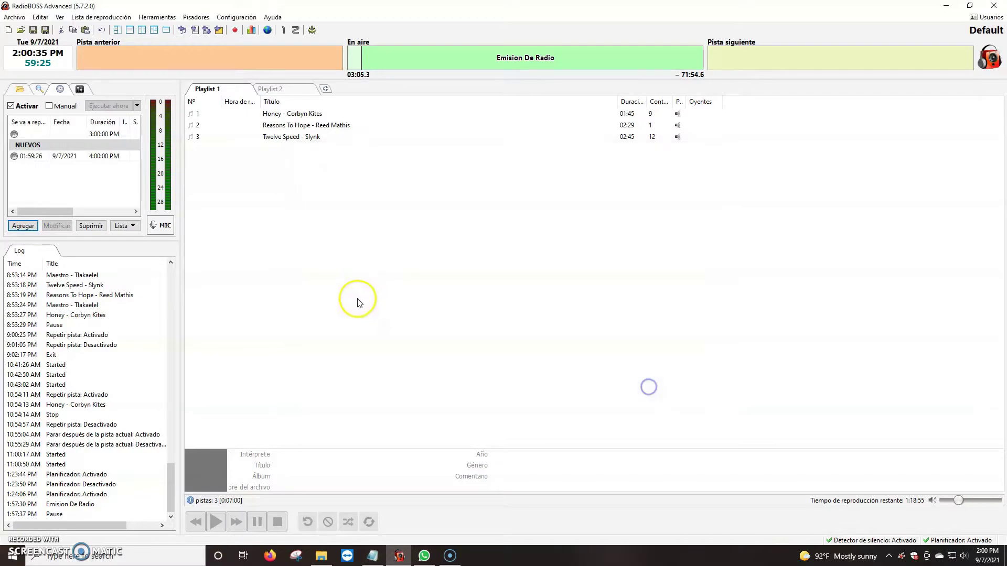
# Review the settings of the scheduled 3:00 PM stream event and the 4:00 PM ANUNCIO1 event, closing each without changes
pyautogui.click(72, 155)
pyautogui.click(42, 135)
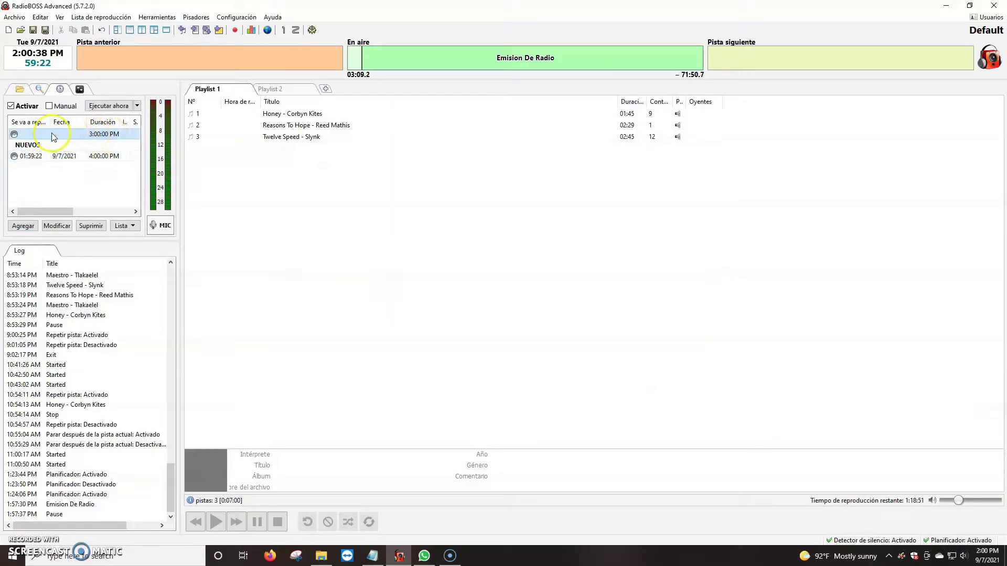
pyautogui.doubleClick(37, 135)
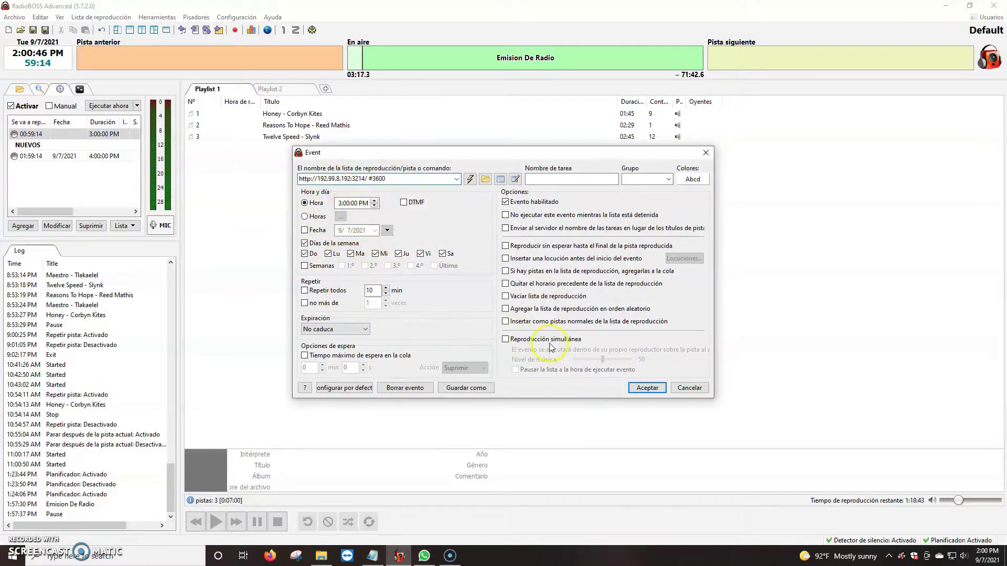
pyautogui.click(689, 388)
pyautogui.click(37, 158)
pyautogui.doubleClick(37, 157)
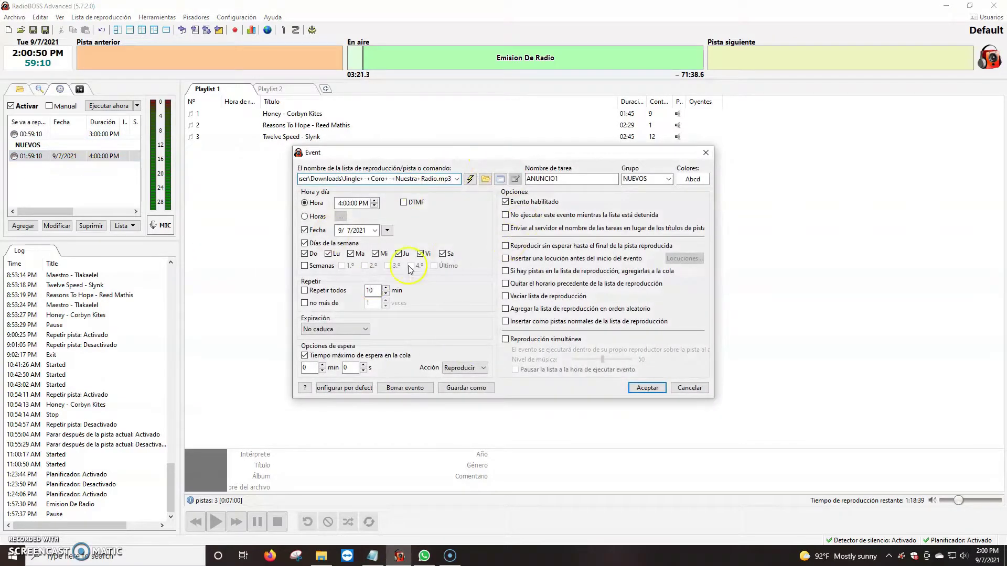
pyautogui.click(706, 152)
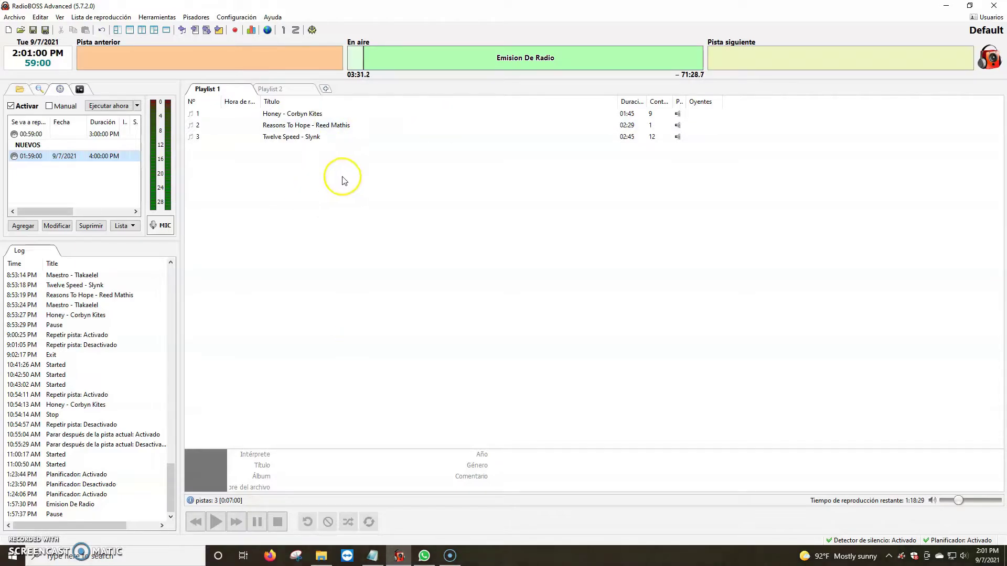
# View the playlist's add-URL dialog again and cancel it
pyautogui.click(102, 18)
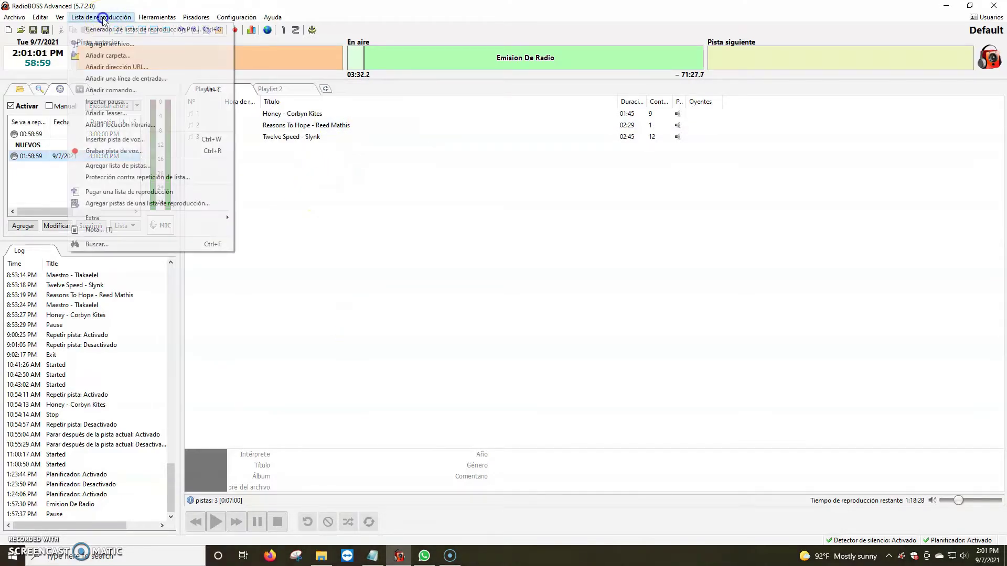
pyautogui.click(118, 67)
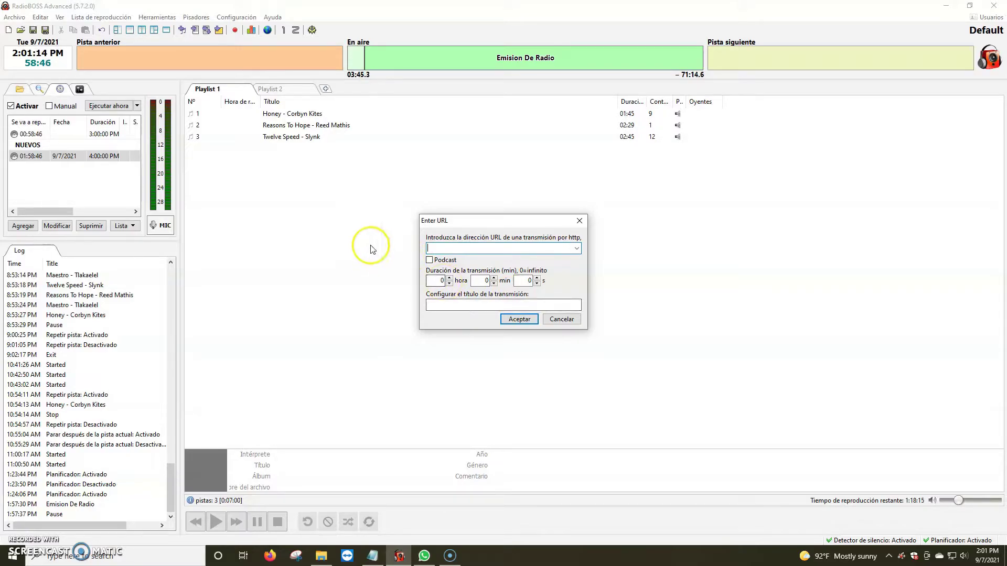
pyautogui.click(561, 320)
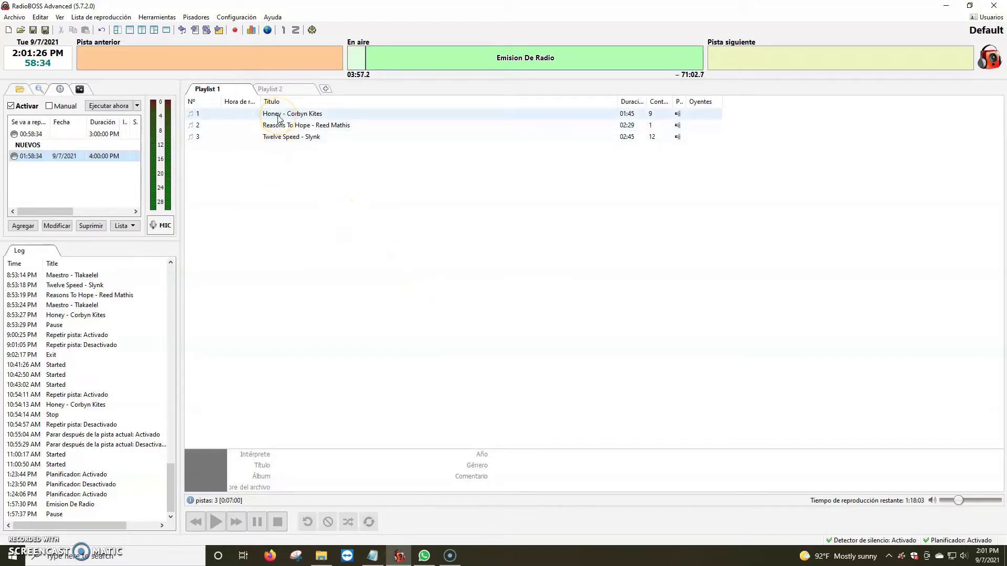
# Switch to Notepad, replace the stream address on topic 11 with an asterisk, and return to RadioBOSS
pyautogui.click(375, 561)
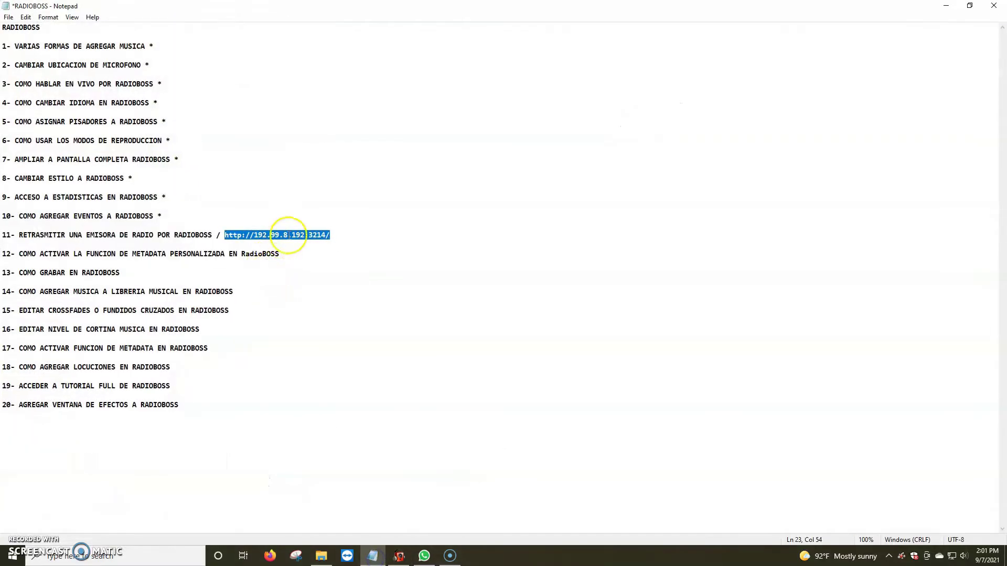
pyautogui.press('BackSpace')
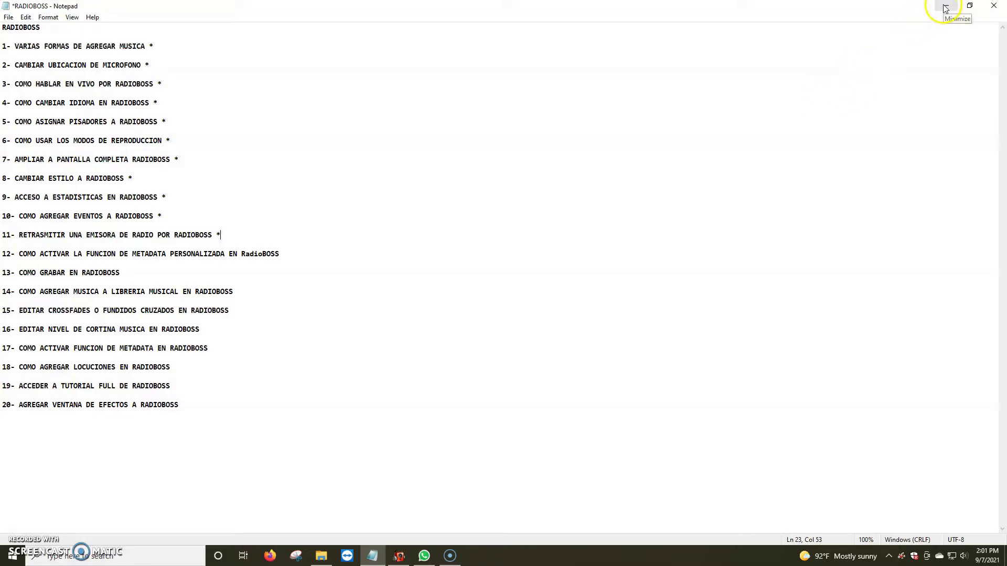
pyautogui.click(399, 556)
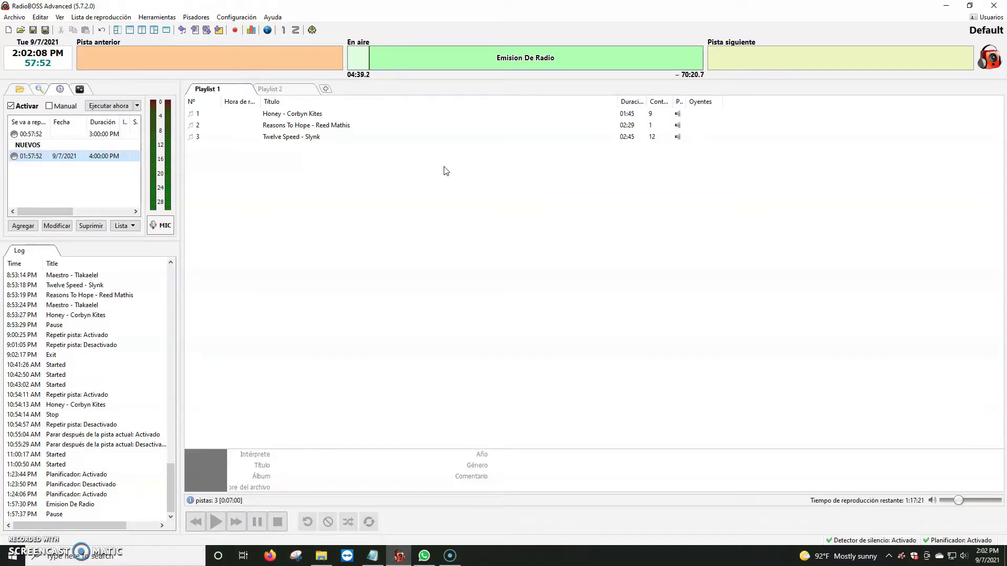
# Open the metadata settings of the MP3 128k broadcast encoder
pyautogui.click(364, 135)
pyautogui.click(382, 148)
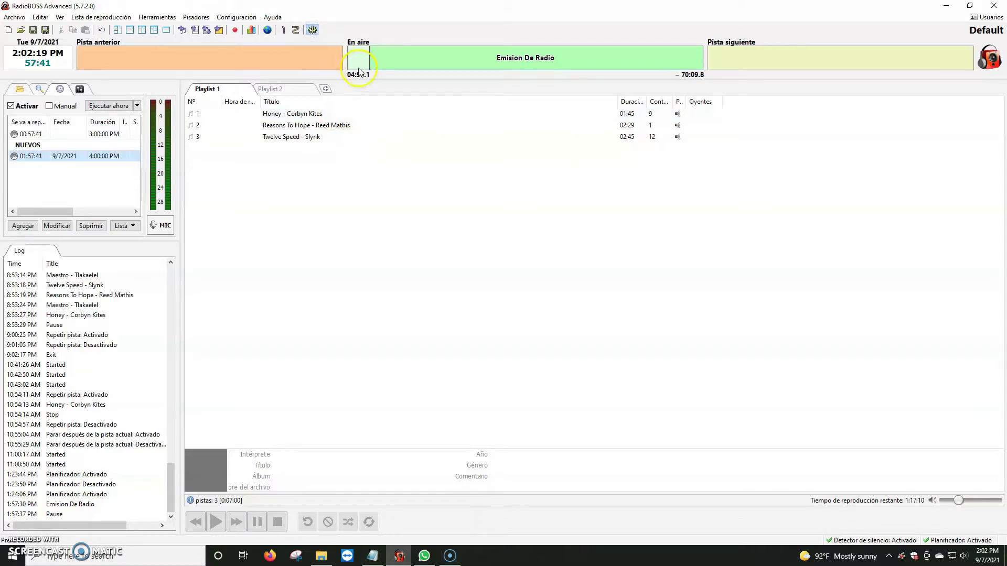
pyautogui.click(312, 29)
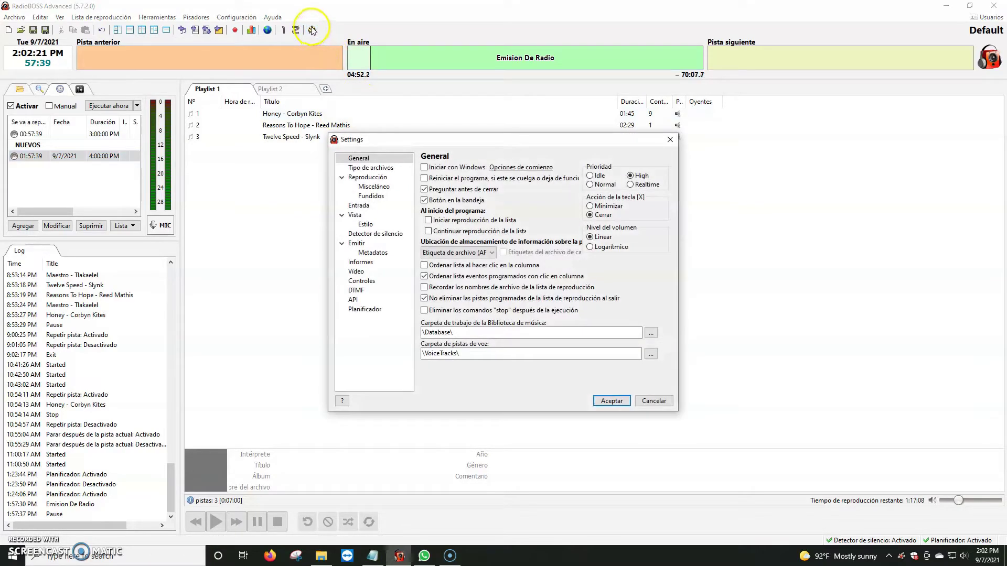
pyautogui.click(361, 244)
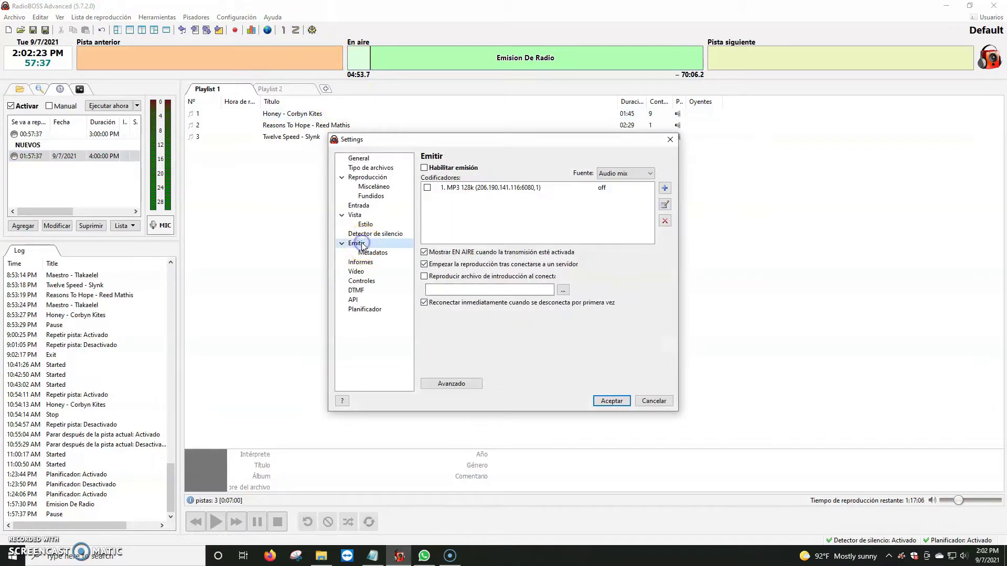
pyautogui.doubleClick(496, 190)
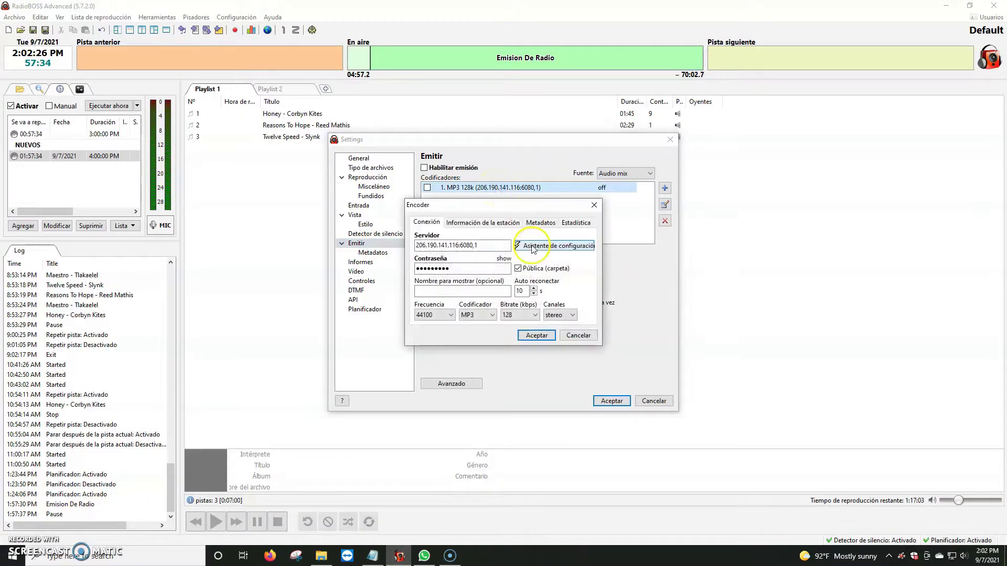
pyautogui.click(539, 223)
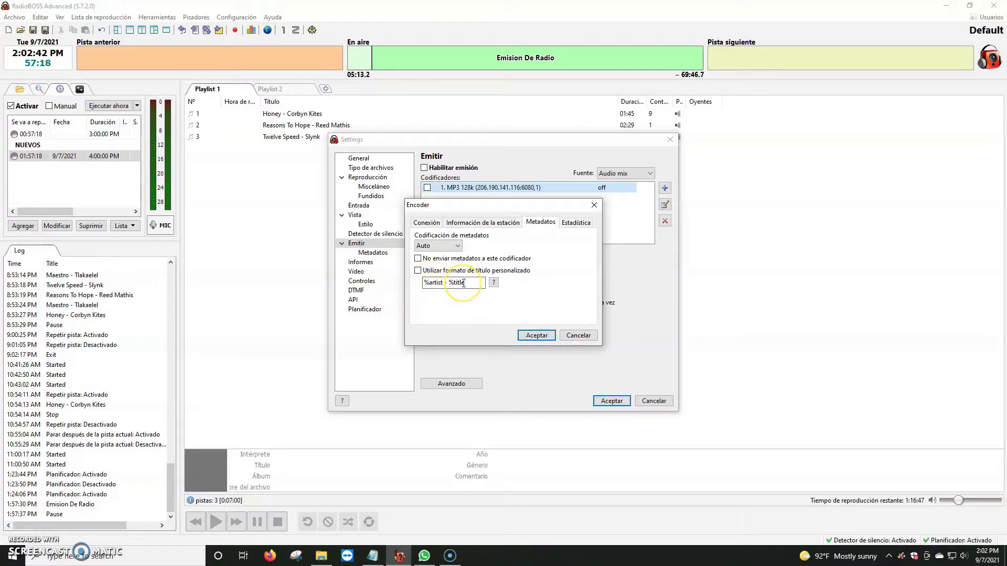
# Try the encoder's custom title format, look up the title format variables in the help, and leave the settings without saving
pyautogui.click(417, 271)
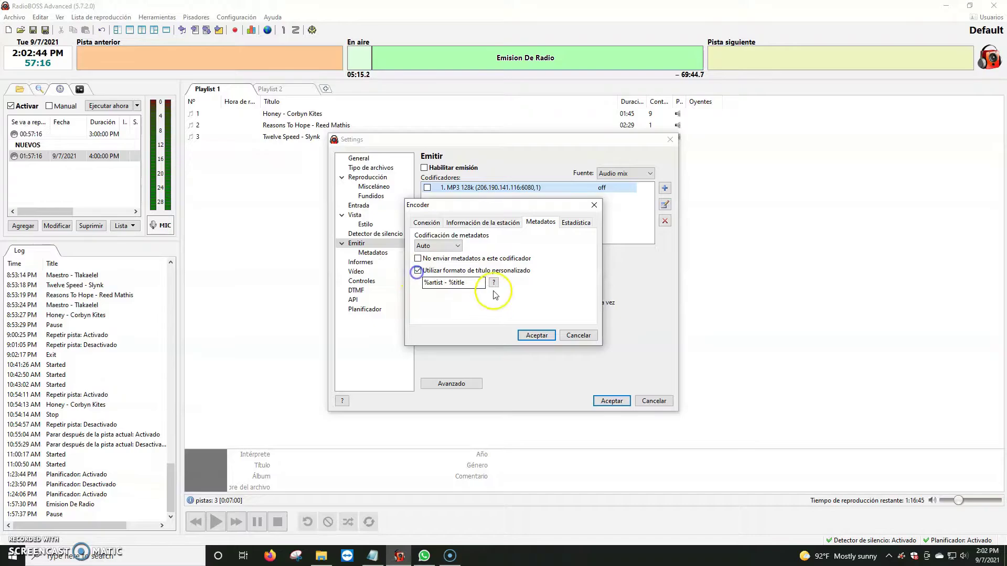
pyautogui.click(494, 284)
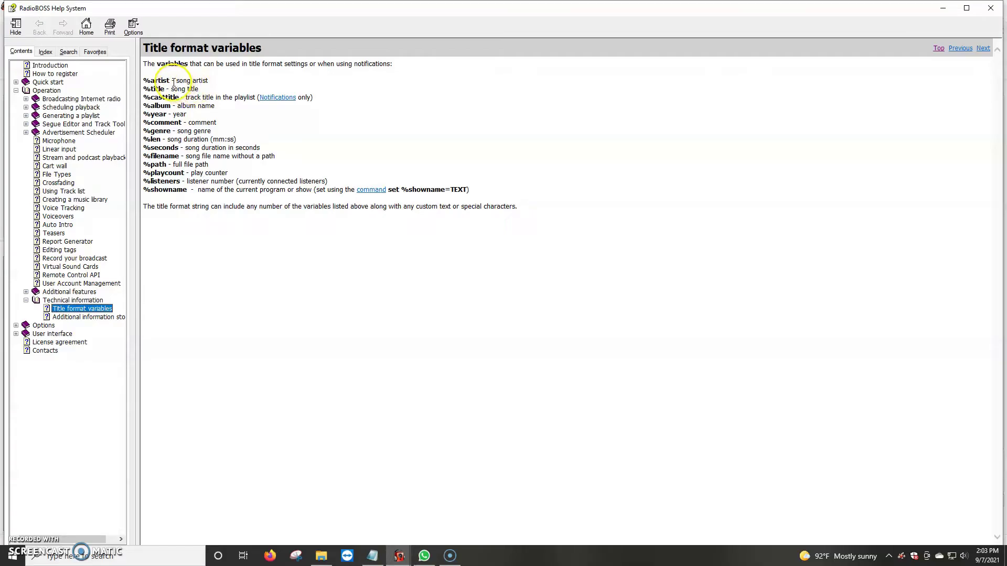
pyautogui.doubleClick(149, 81)
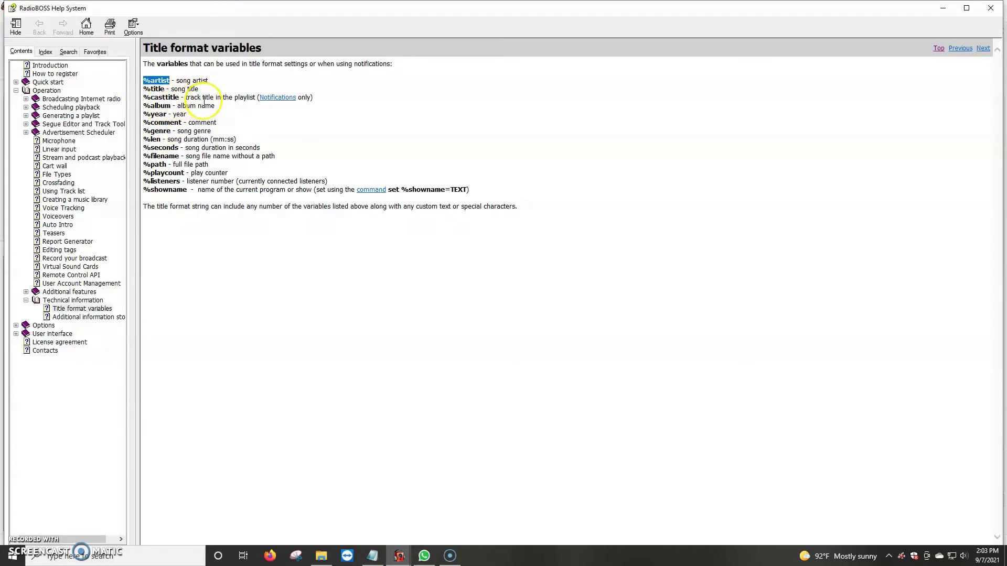
pyautogui.click(993, 10)
pyautogui.click(468, 282)
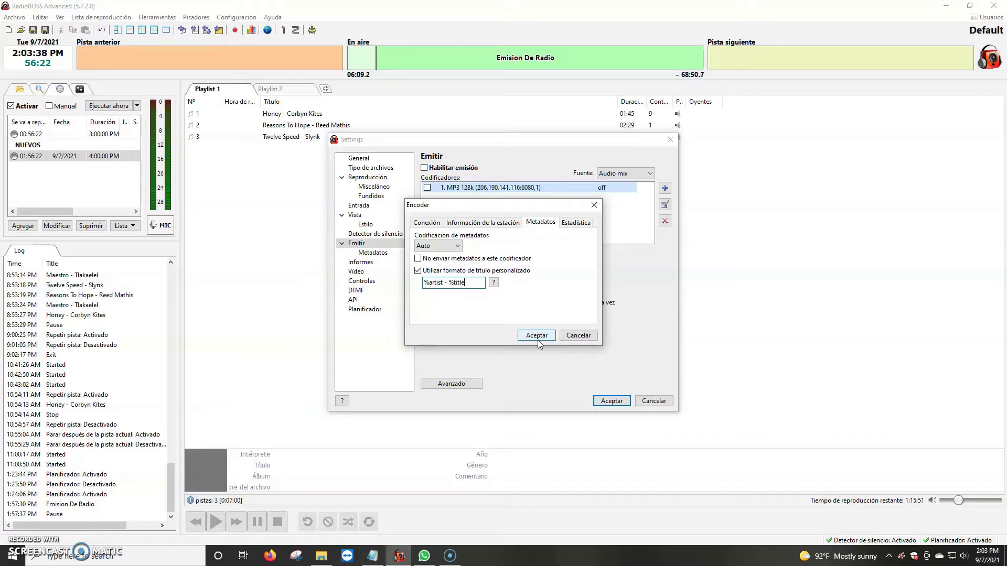
pyautogui.click(577, 335)
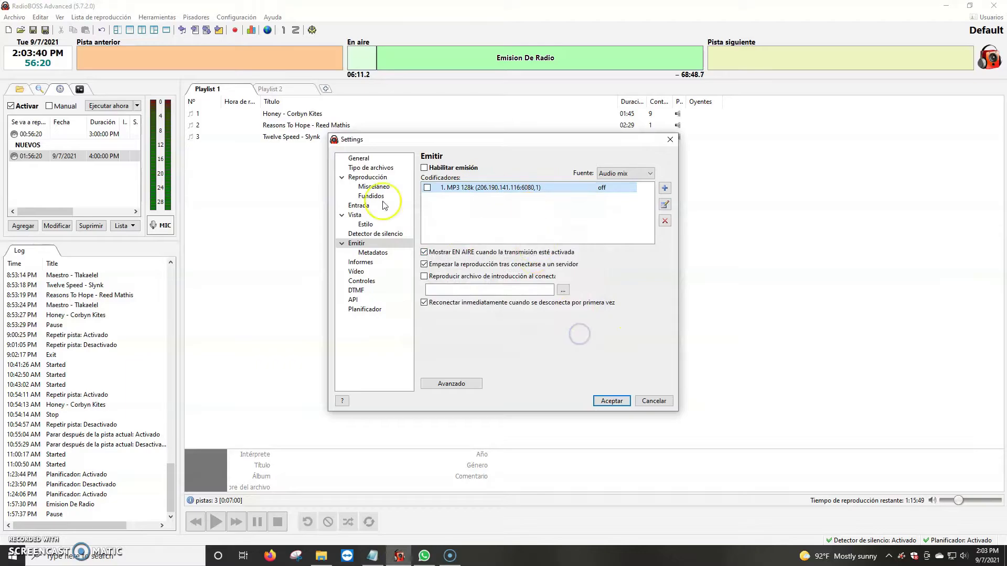
pyautogui.click(667, 141)
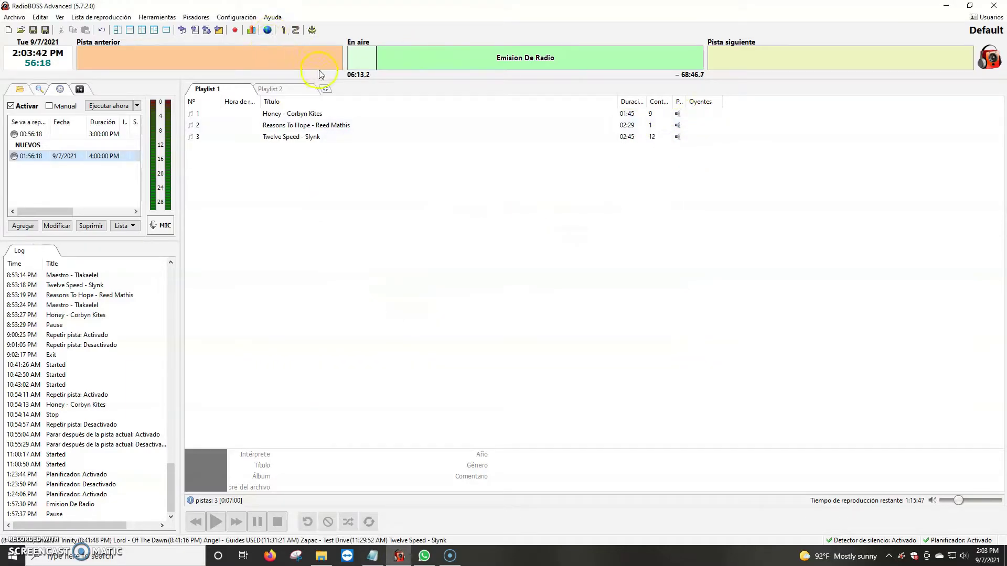
# Reopen the broadcast settings and bring up the metadata options of the MP3 128k encoder
pyautogui.click(312, 30)
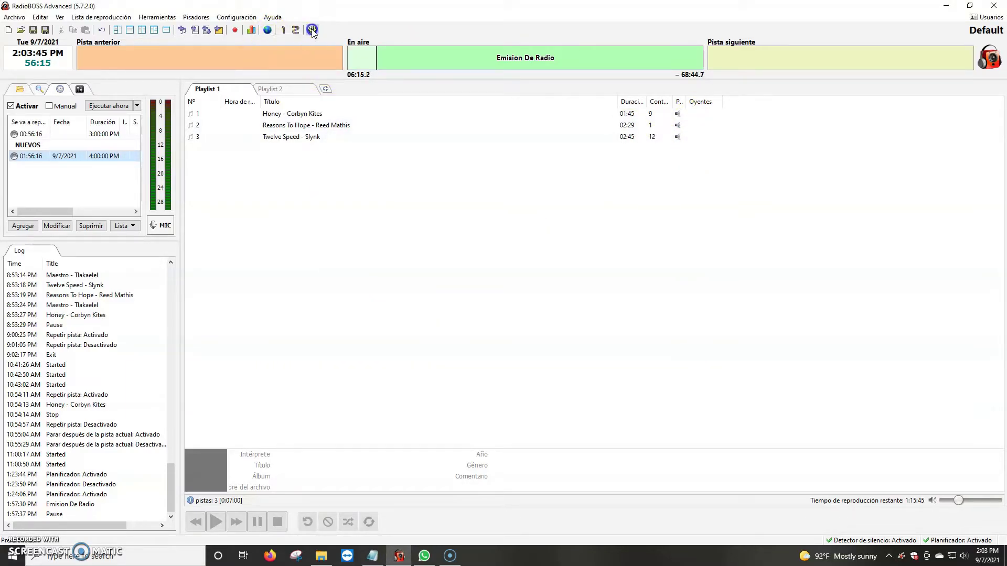
pyautogui.click(357, 243)
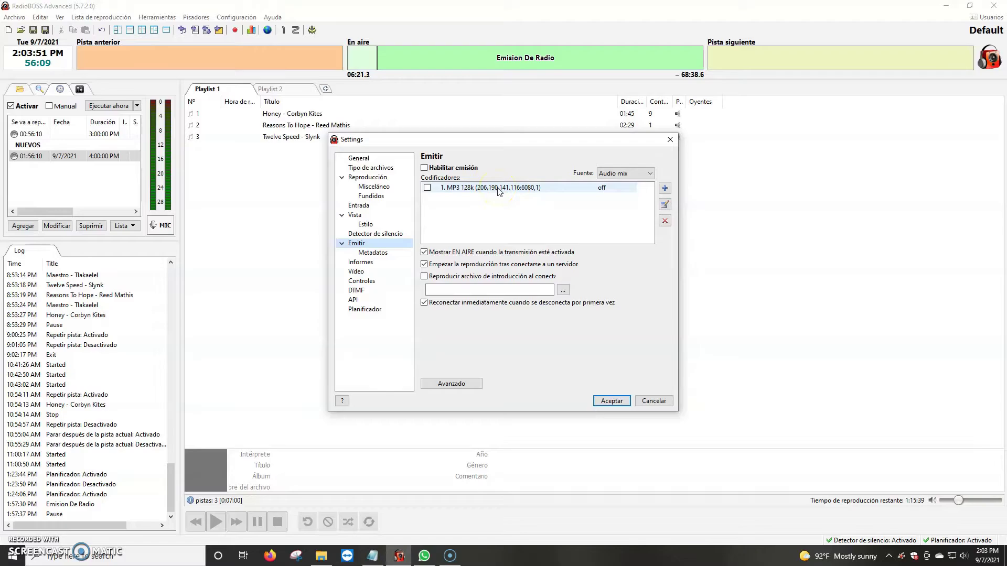
pyautogui.click(507, 193)
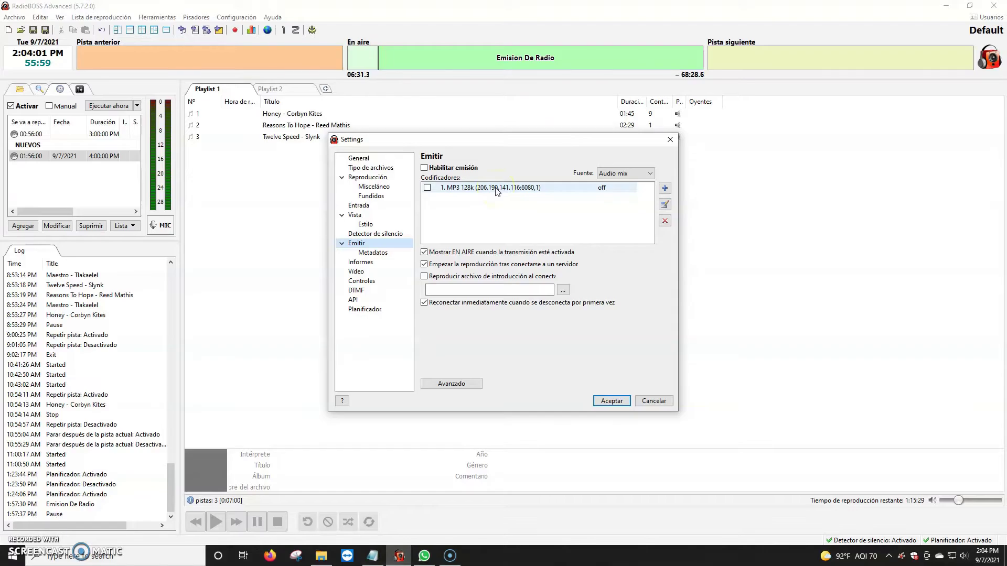
pyautogui.click(431, 201)
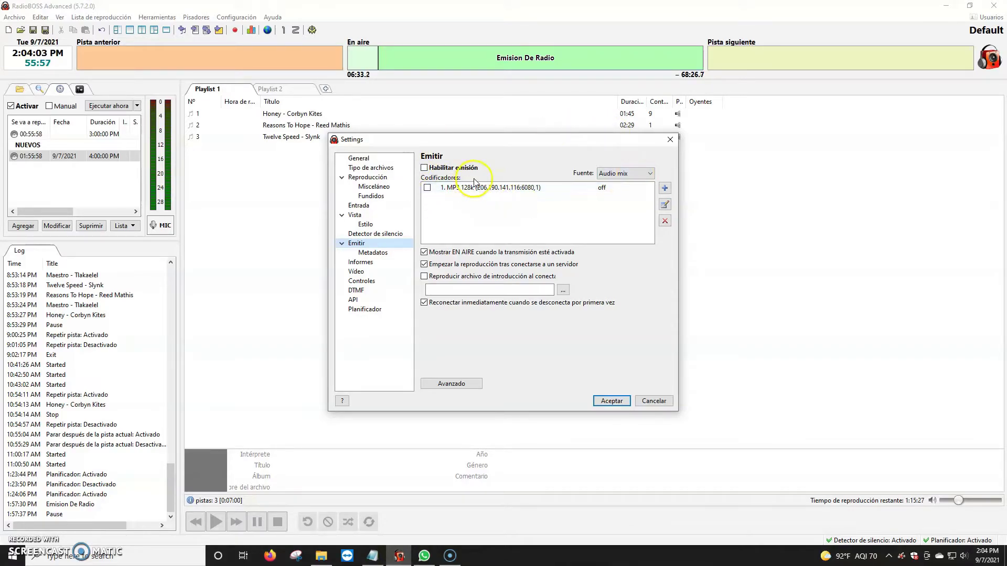
pyautogui.click(507, 189)
pyautogui.click(507, 189)
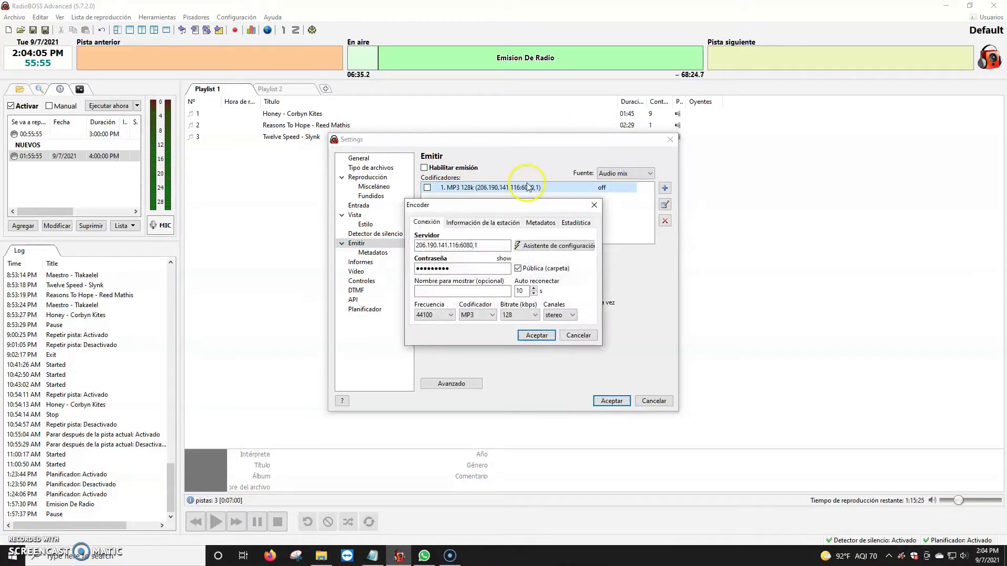
pyautogui.click(542, 224)
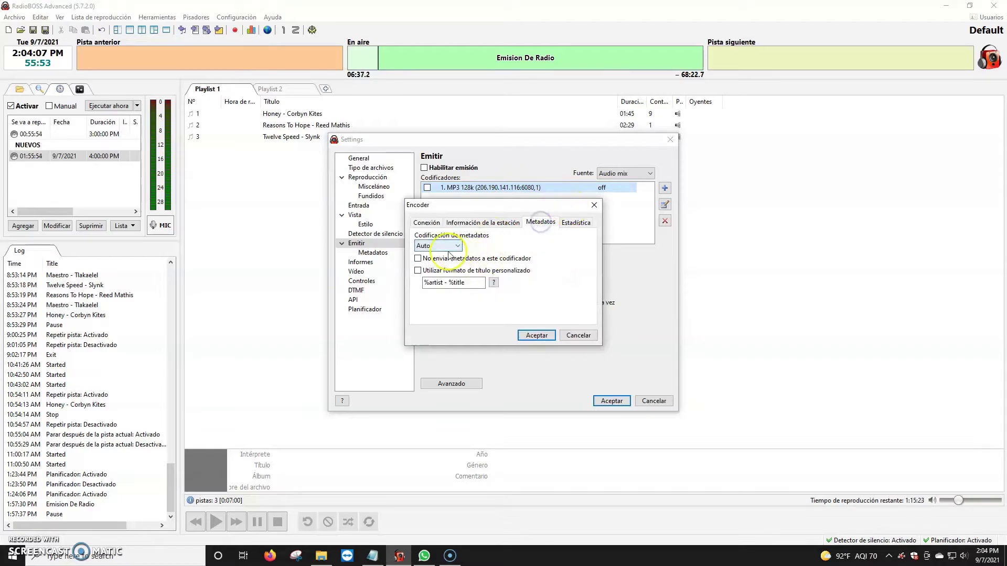
# Switch the encoder's custom title format on and off again, cancel the encoder edit, and accept the broadcast settings
pyautogui.click(418, 271)
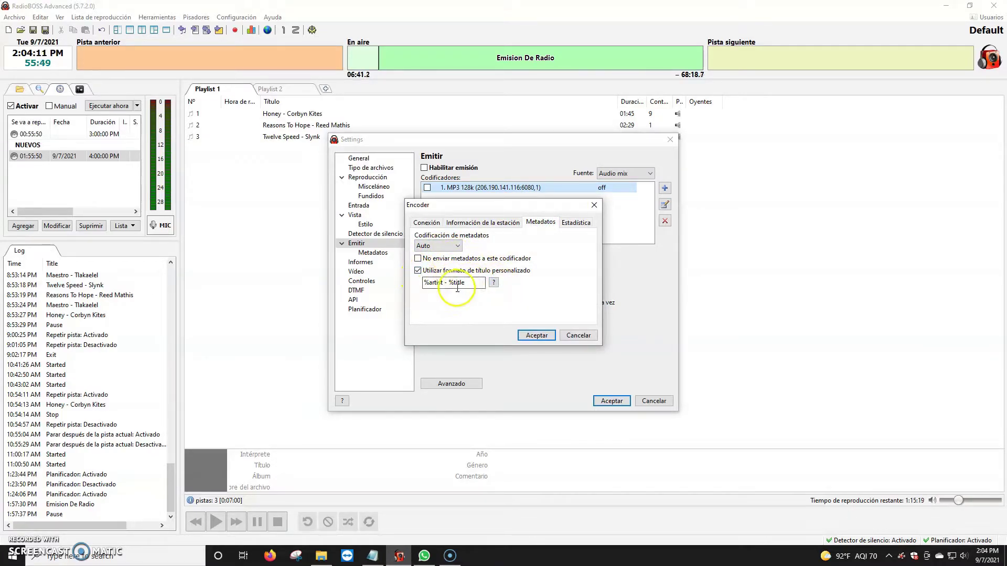
pyautogui.click(418, 270)
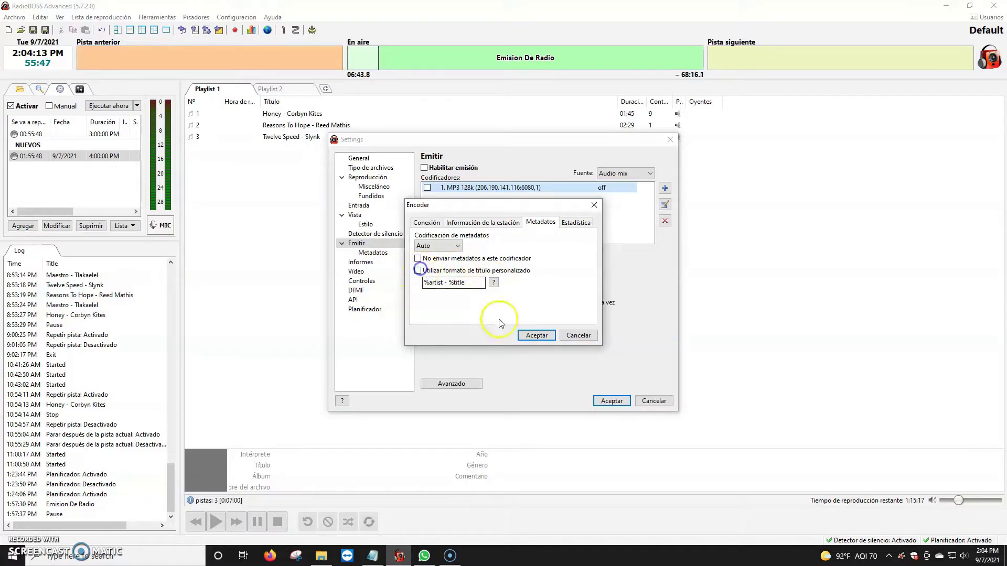
pyautogui.click(577, 336)
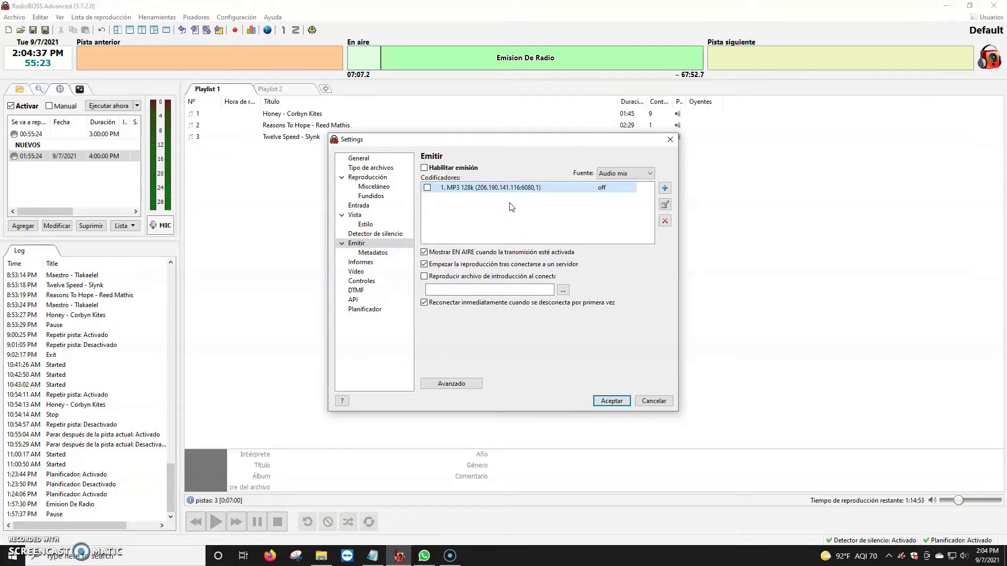
pyautogui.click(610, 400)
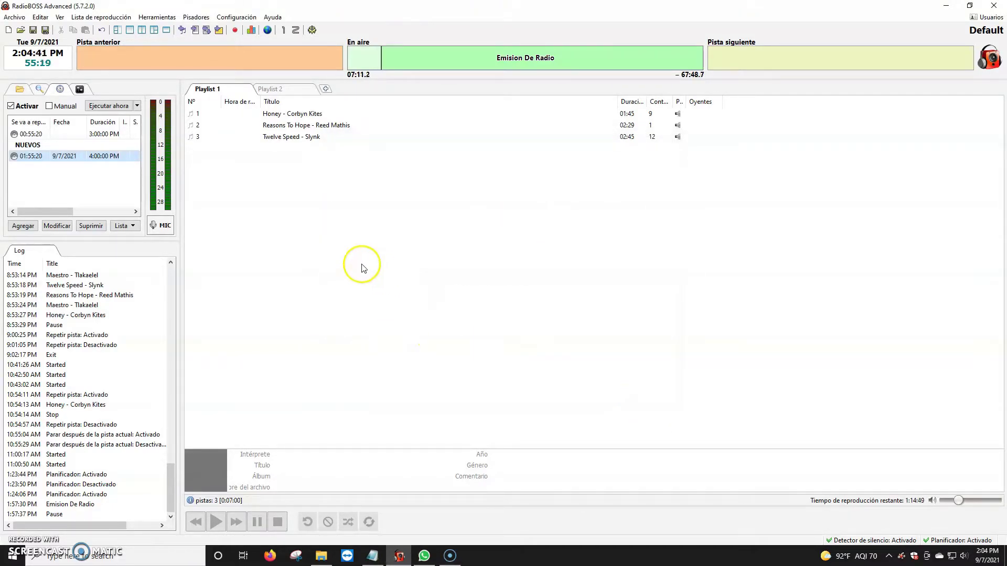
# Switch to Notepad, mark topics 12 and 13 with an asterisk, and return to RadioBOSS
pyautogui.click(373, 555)
pyautogui.click(286, 255)
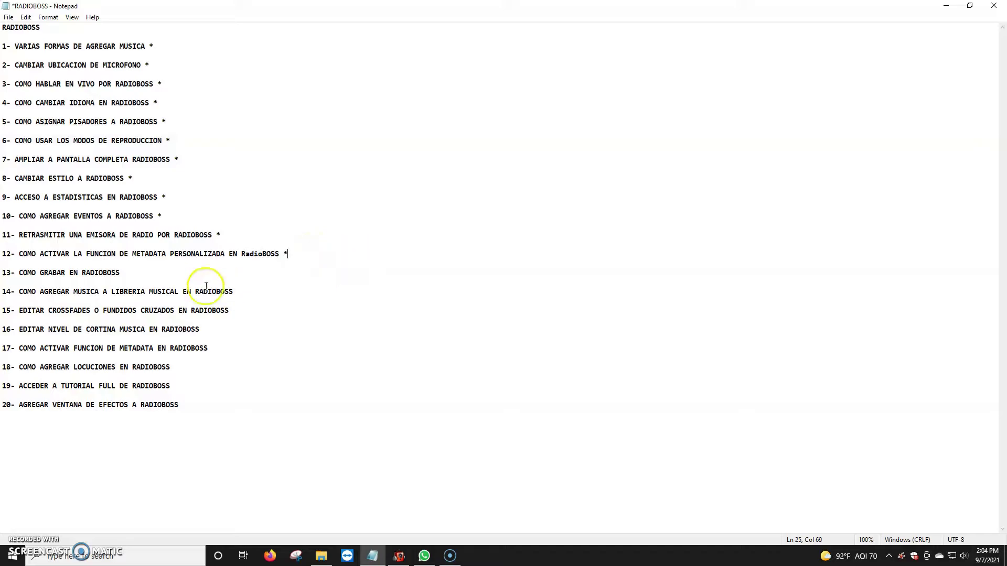
pyautogui.click(122, 273)
pyautogui.write('*')
pyautogui.click(946, 6)
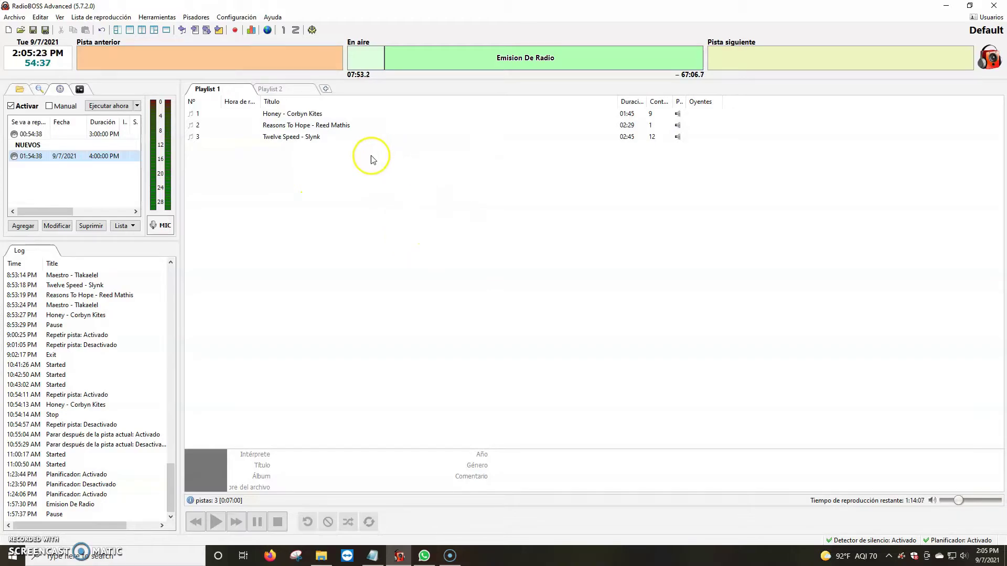
# Open the stream archive settings for recording the broadcast
pyautogui.click(235, 31)
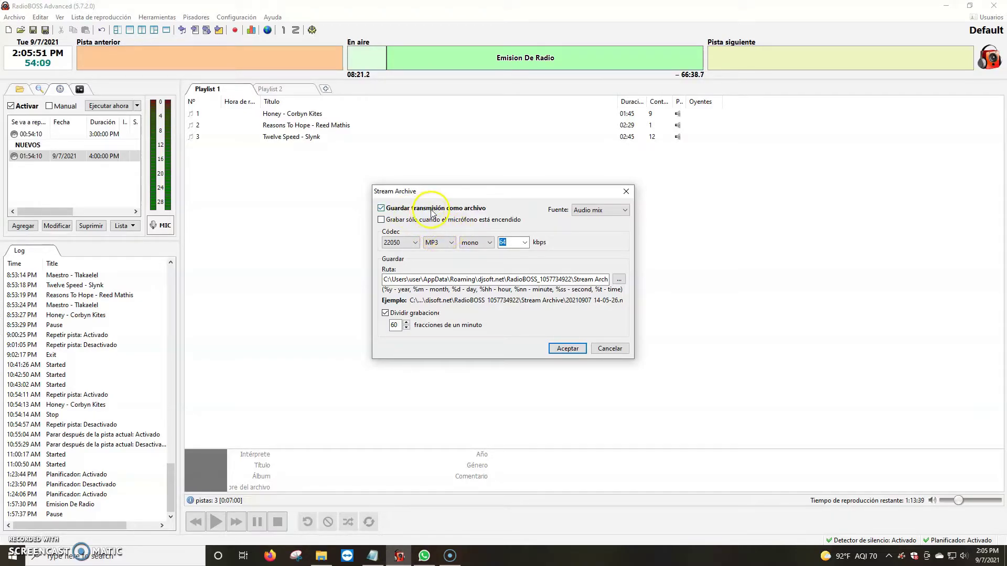
pyautogui.click(414, 242)
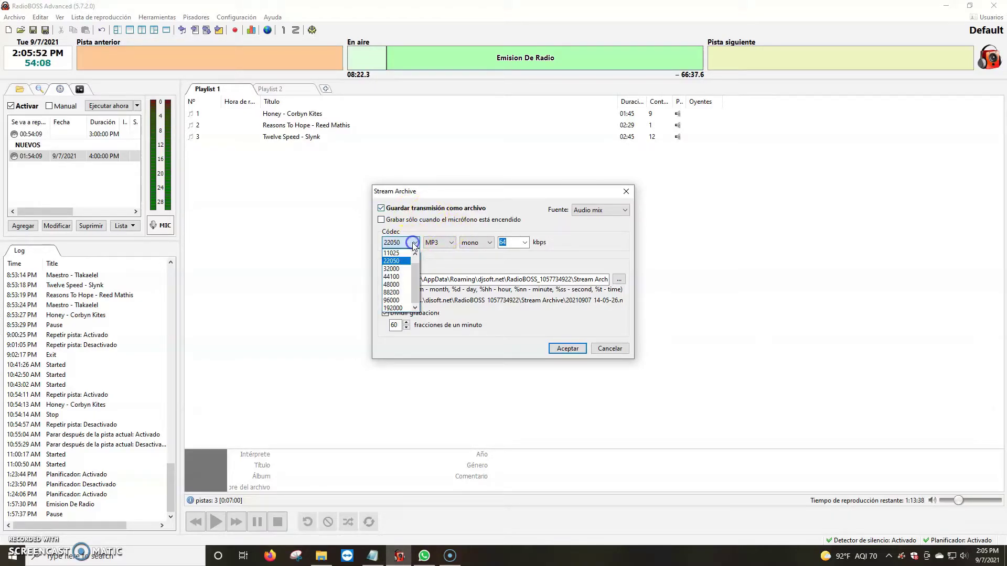
pyautogui.click(397, 276)
pyautogui.click(474, 243)
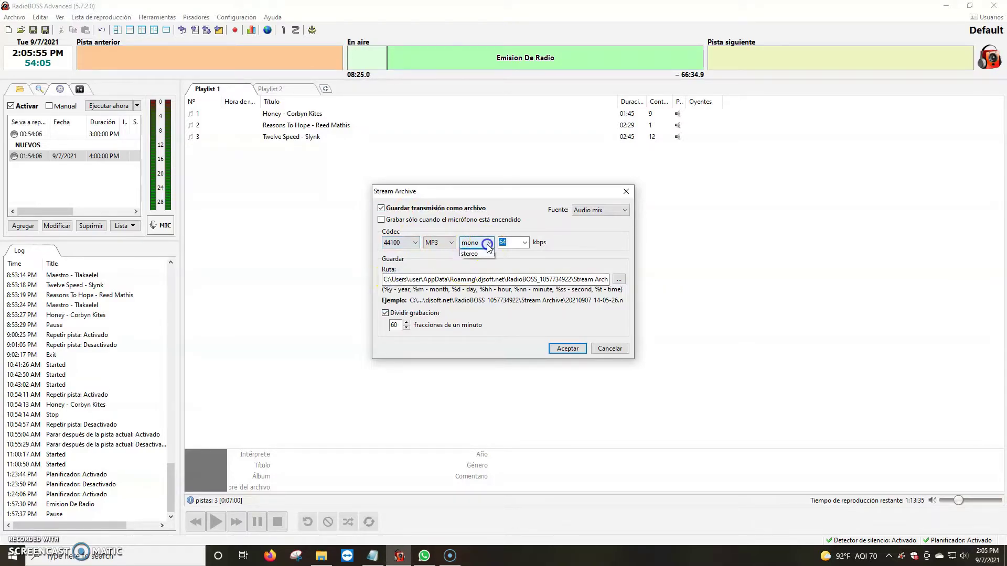
pyautogui.click(474, 261)
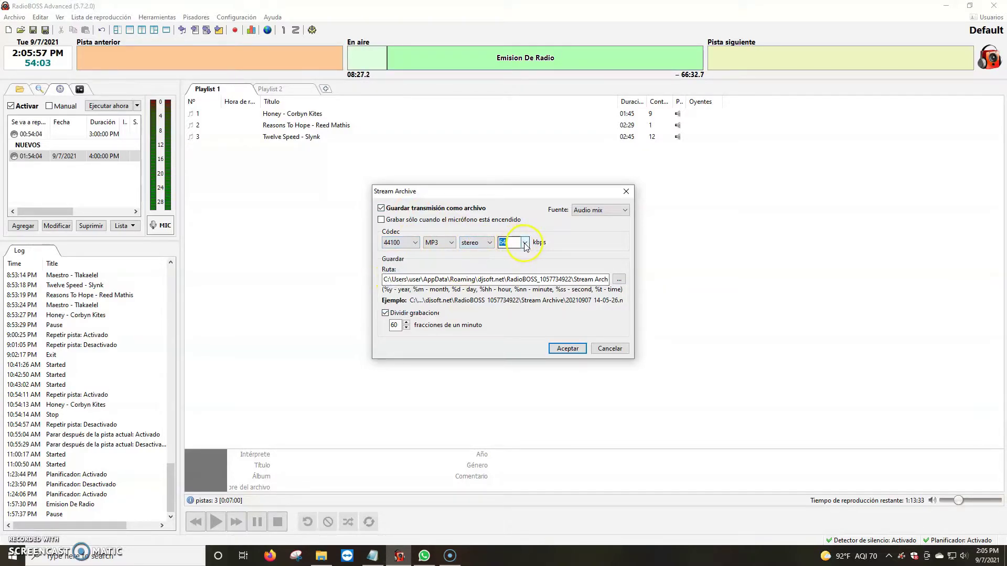
pyautogui.click(524, 243)
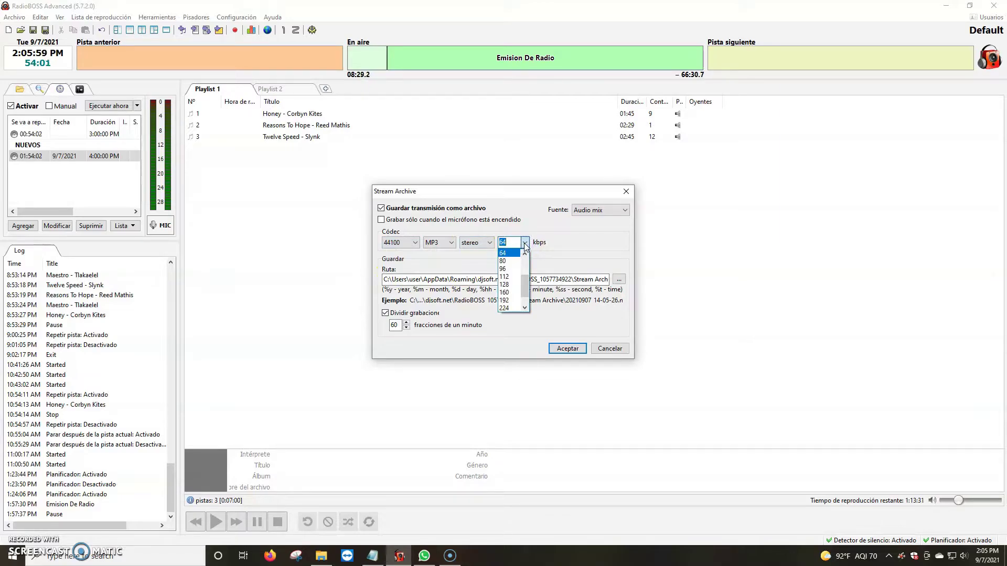
pyautogui.click(506, 300)
pyautogui.scroll(-1, 506, 301)
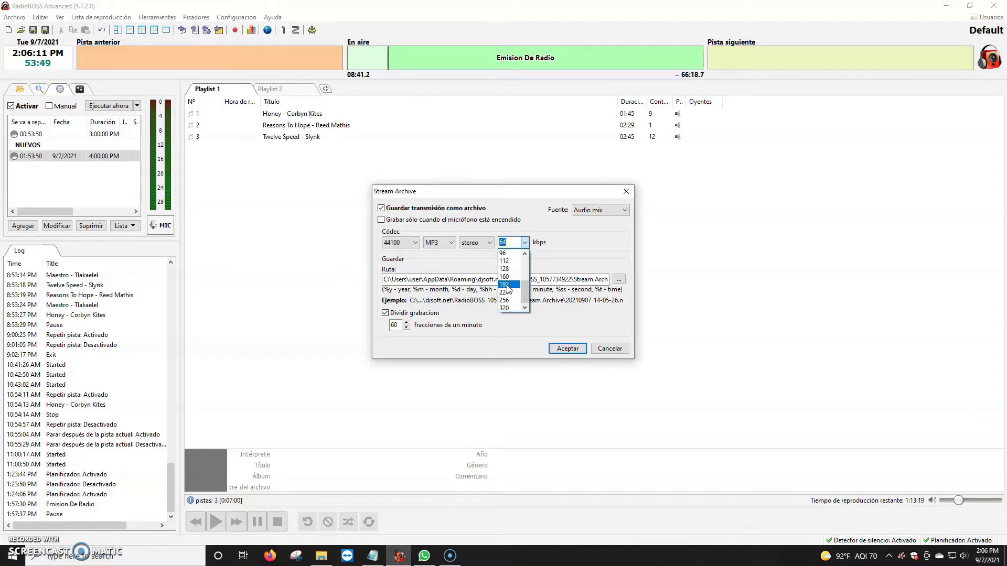
pyautogui.click(507, 253)
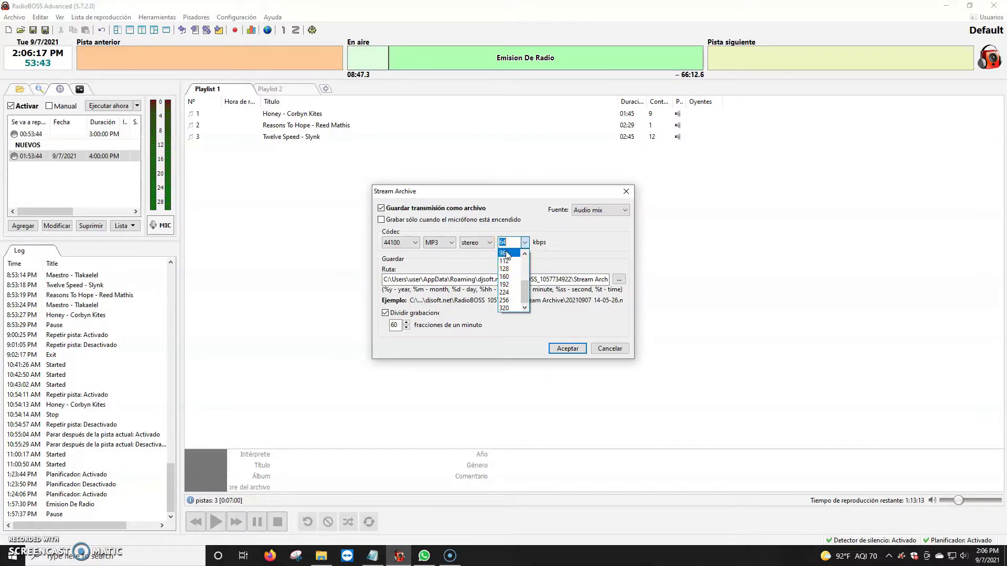
pyautogui.click(507, 287)
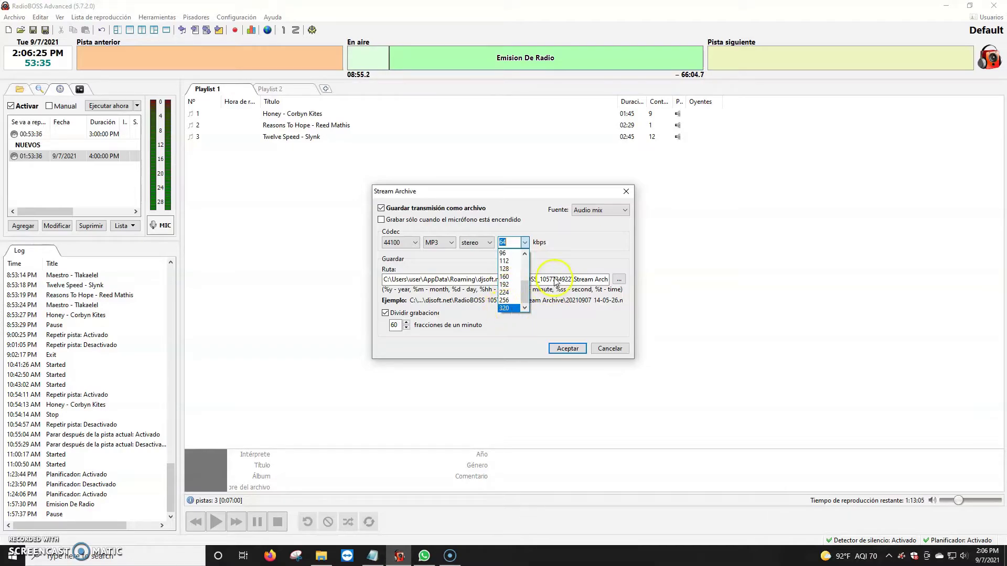
pyautogui.click(571, 256)
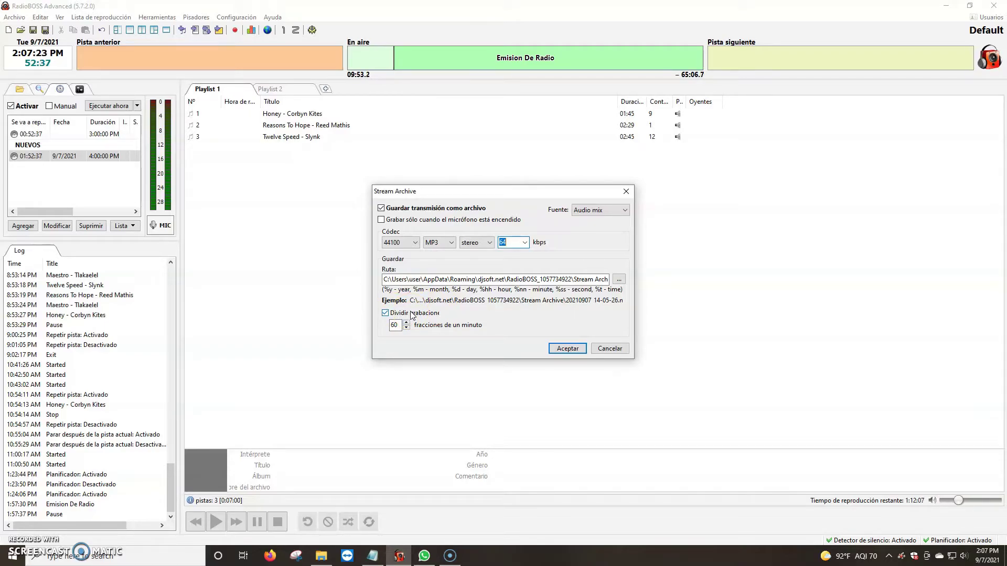
pyautogui.click(426, 318)
pyautogui.click(385, 314)
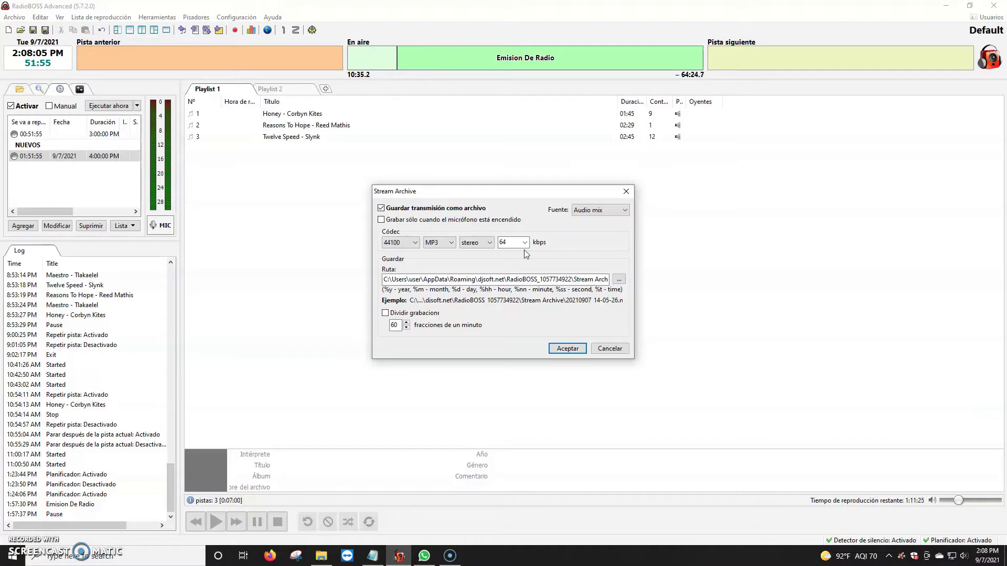
pyautogui.click(609, 348)
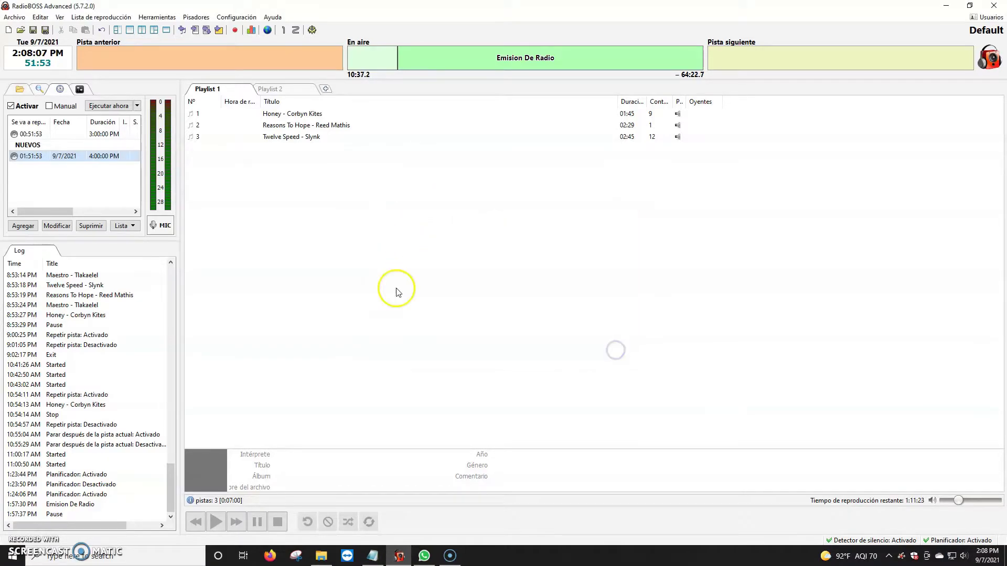
# Record the stream as a 44100 Hz stereo MP3 at 128 kbps, with splitting of recordings turned off
pyautogui.click(234, 30)
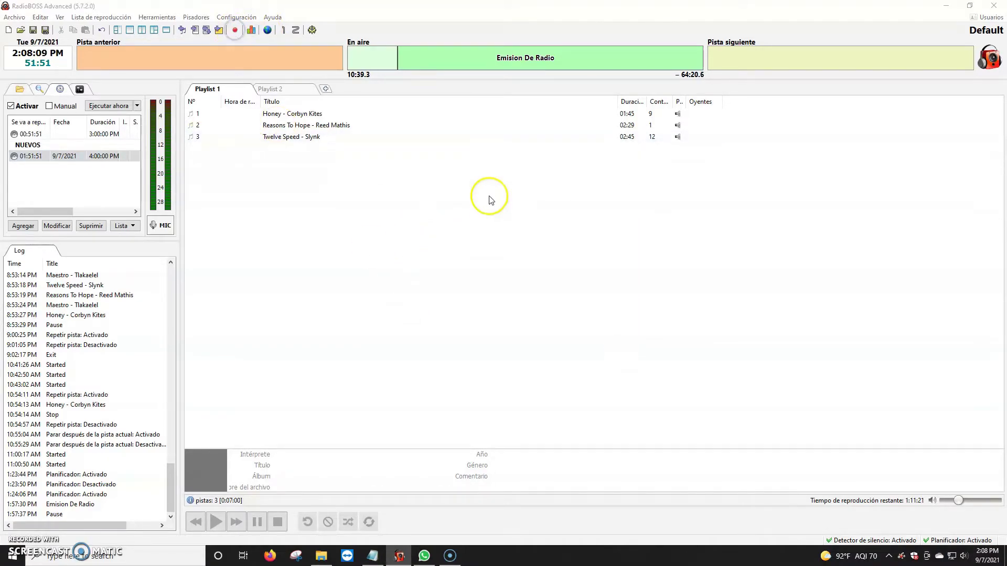
pyautogui.click(524, 242)
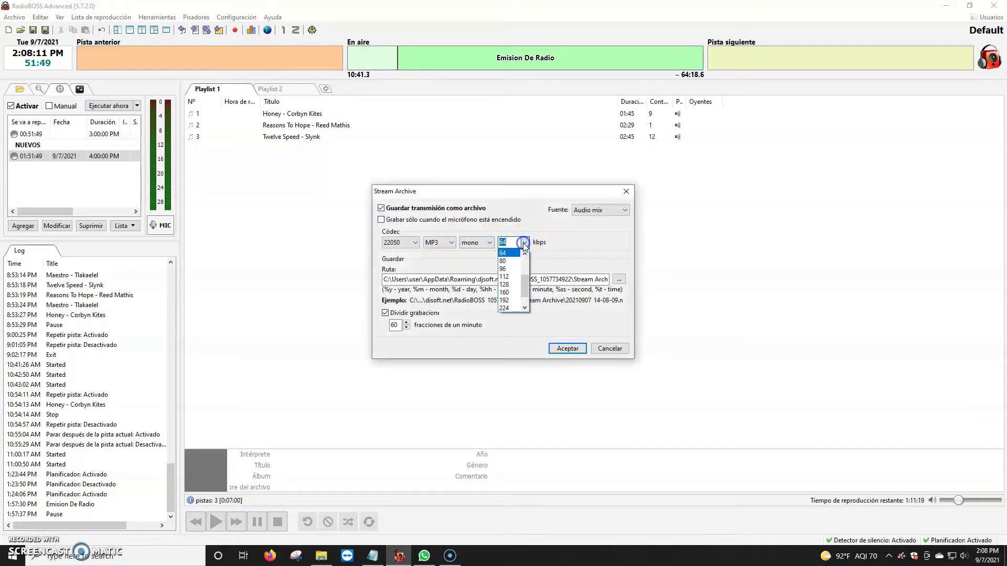
pyautogui.click(512, 284)
pyautogui.click(487, 242)
pyautogui.click(474, 260)
pyautogui.click(413, 242)
pyautogui.click(392, 250)
pyautogui.click(386, 313)
pyautogui.click(568, 347)
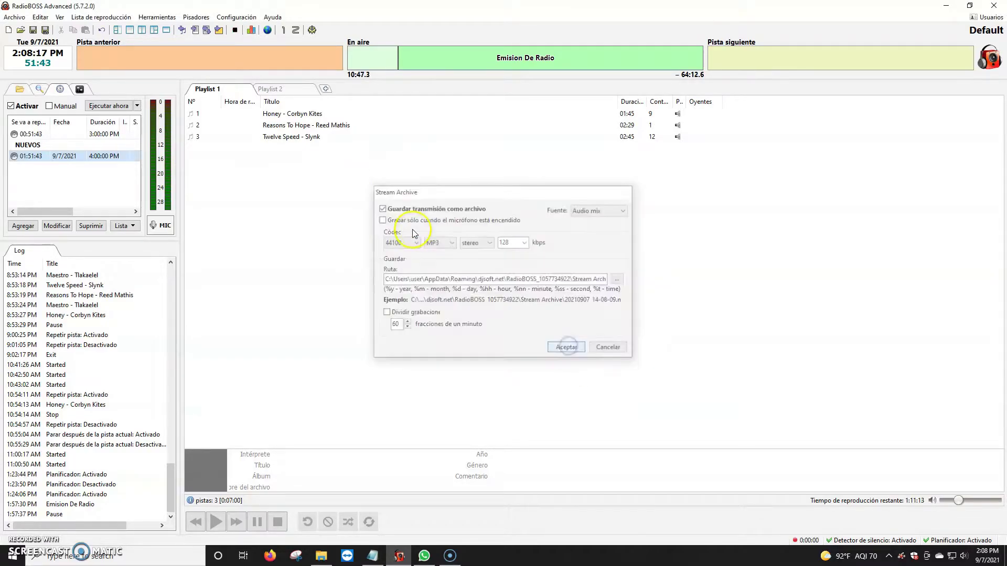
# Stop the running stream archive recording
pyautogui.click(225, 30)
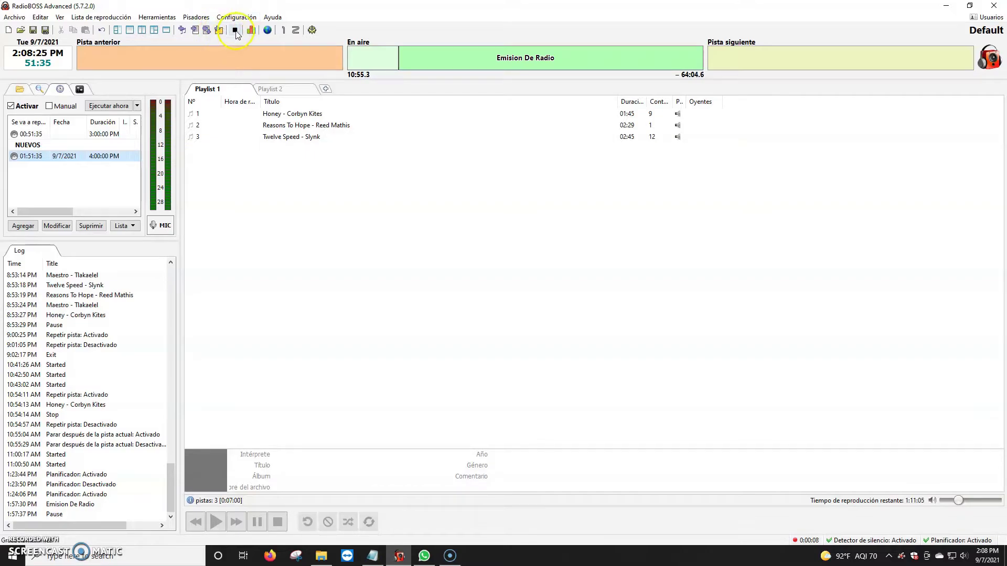
pyautogui.click(234, 30)
pyautogui.click(266, 129)
pyautogui.click(235, 30)
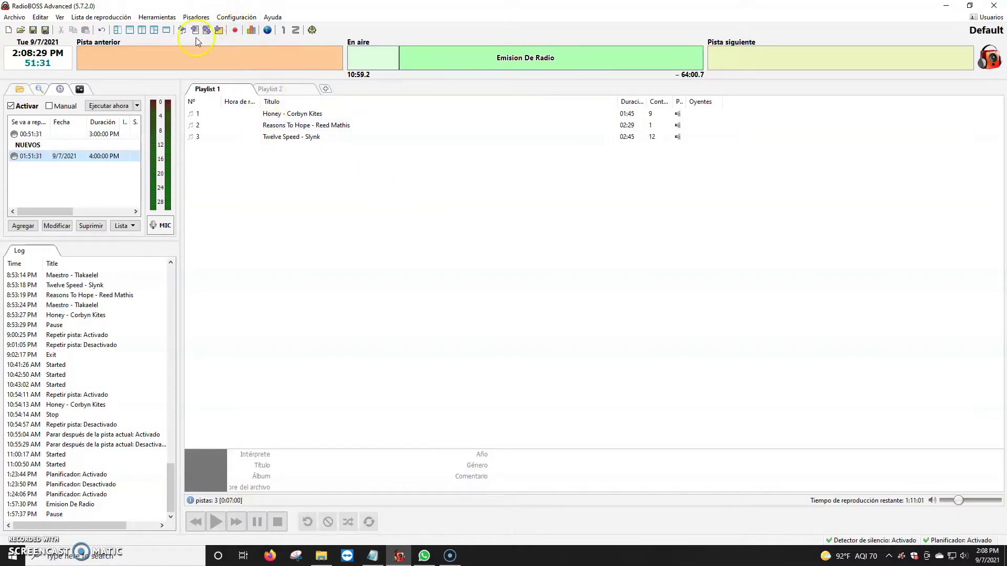
# Start another stream recording with the existing archive settings, and stop it
pyautogui.click(235, 30)
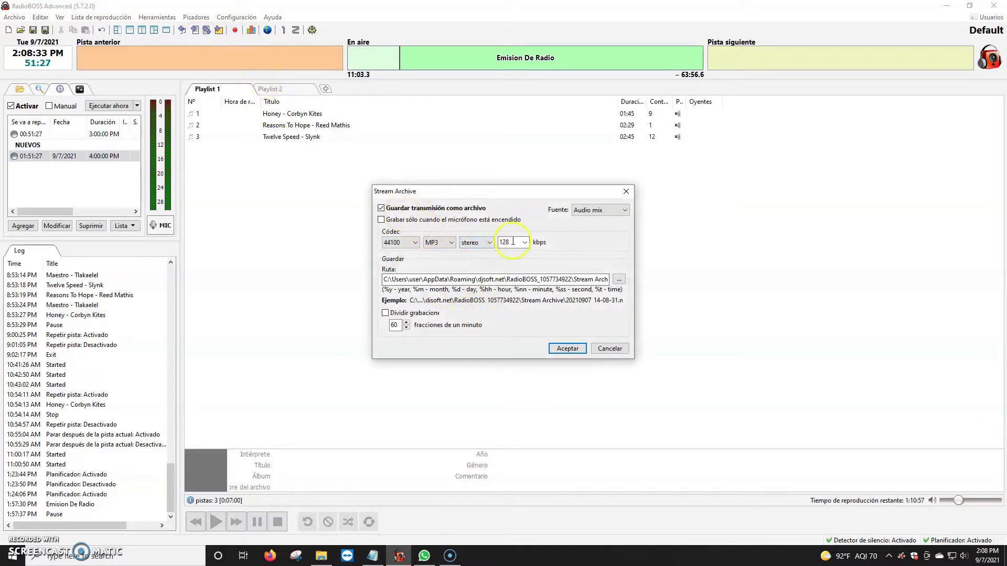
pyautogui.click(619, 281)
pyautogui.click(569, 348)
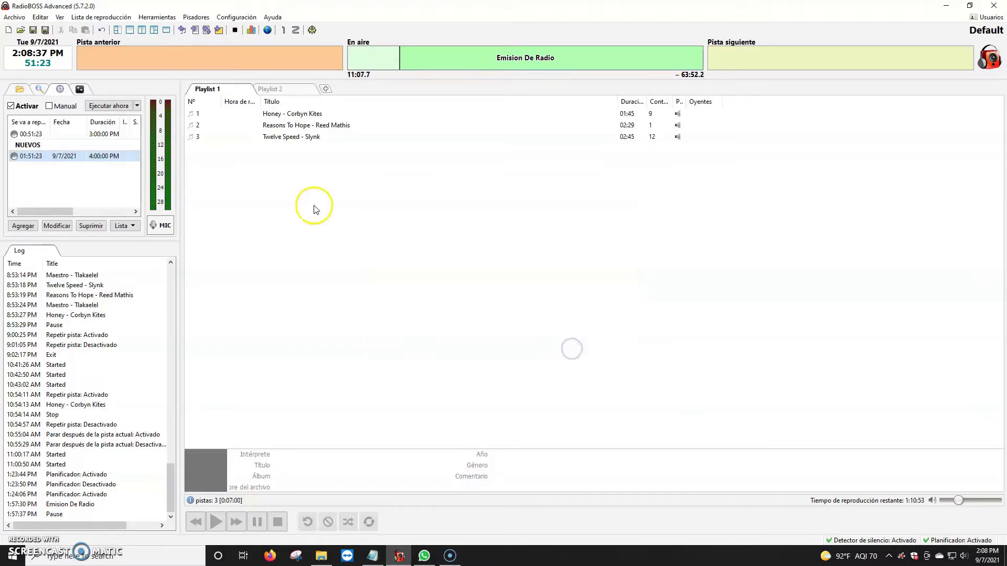
pyautogui.click(235, 32)
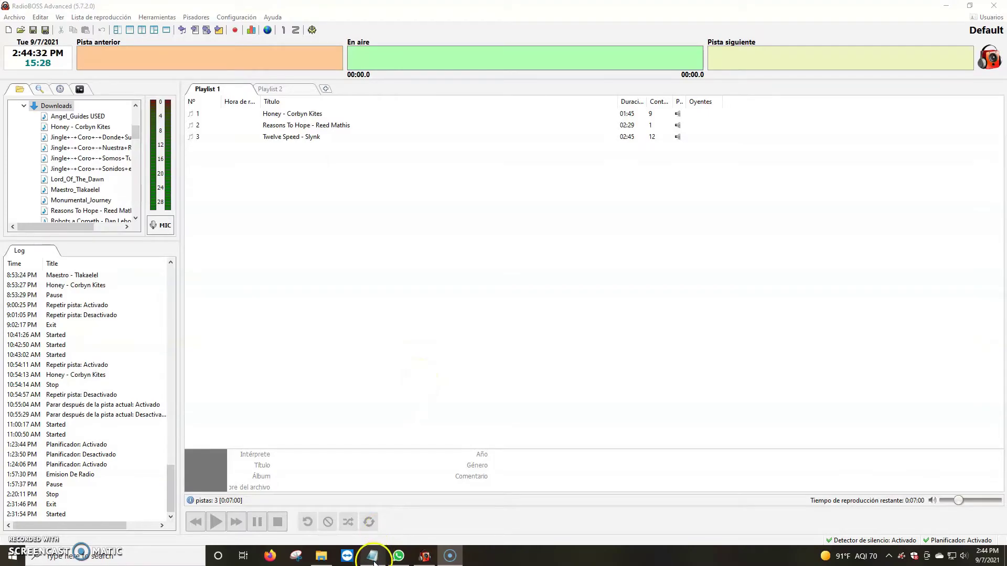
# Check the RADIOBOSS topic list in Notepad, return to RadioBOSS and examine the track search view for the library
pyautogui.hotkey('alt', 'Tab')
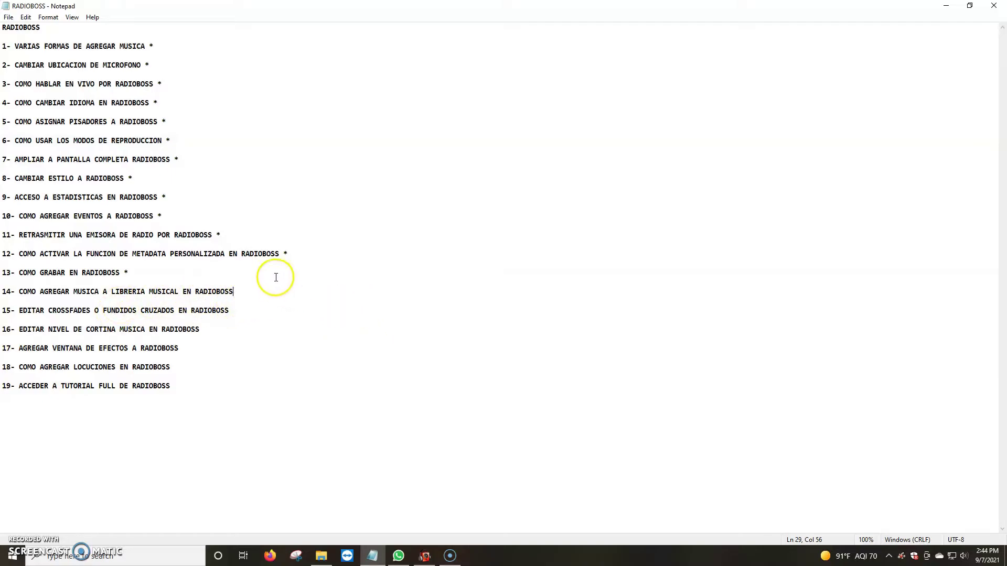
pyautogui.click(424, 556)
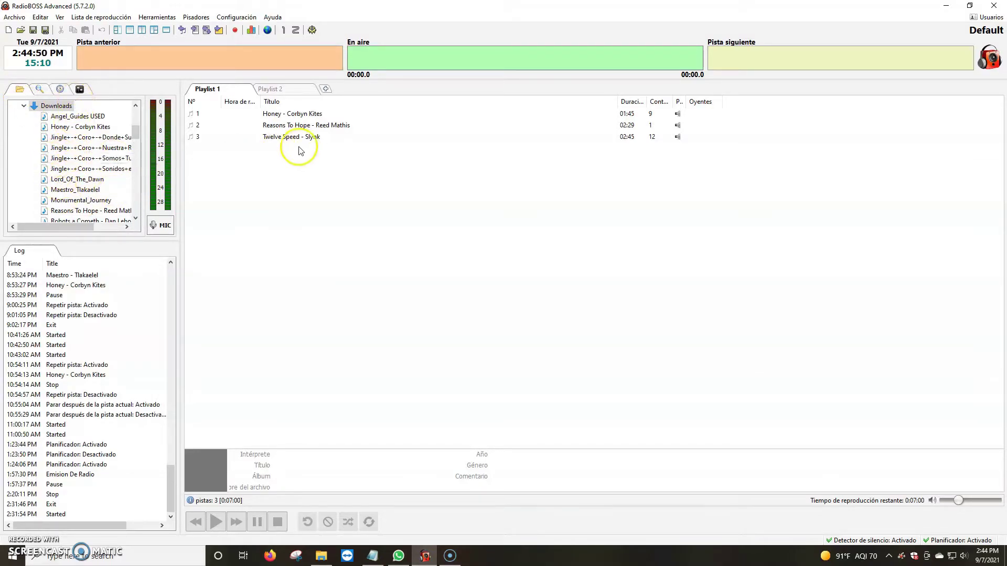
pyautogui.click(39, 89)
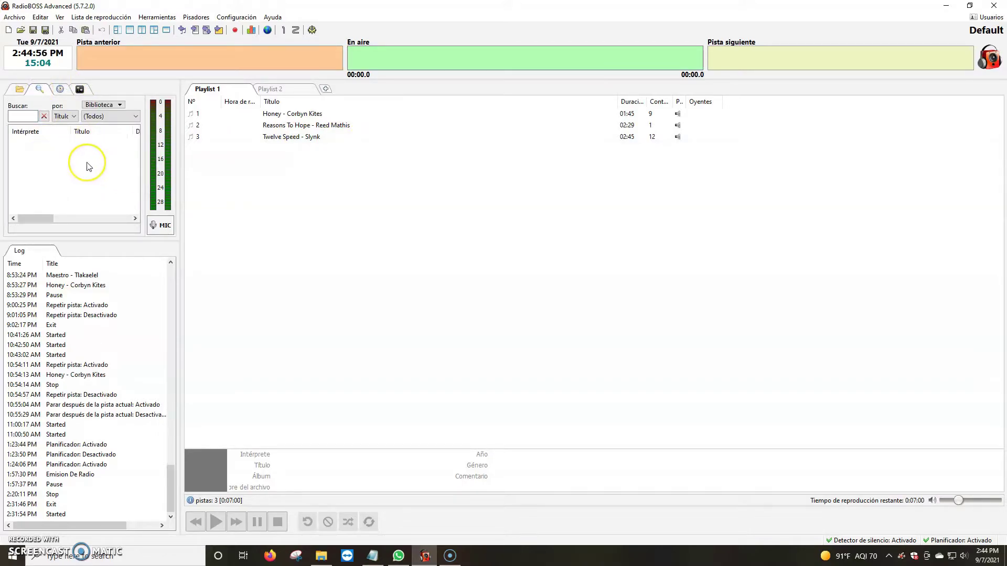
pyautogui.click(23, 116)
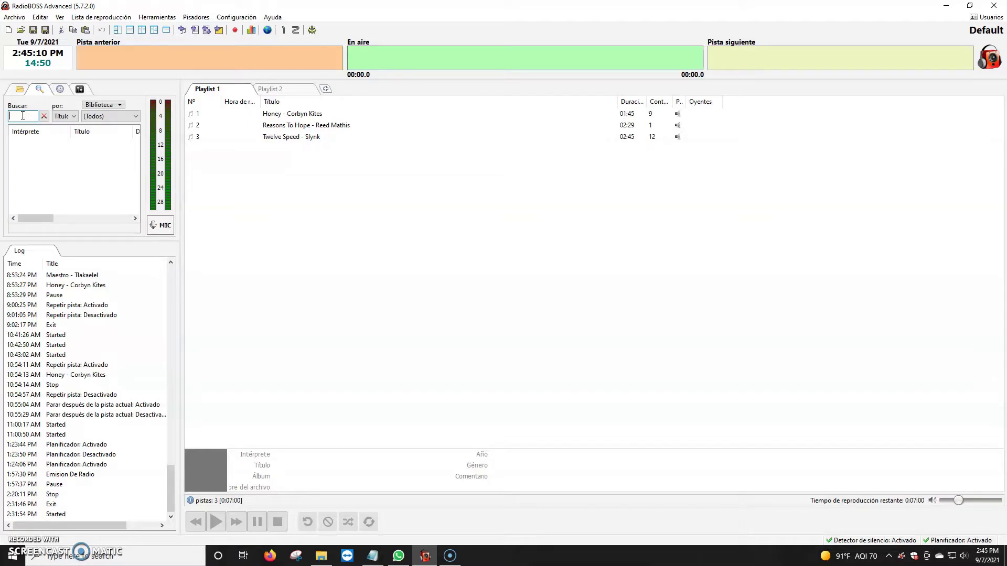
pyautogui.click(21, 115)
pyautogui.click(91, 152)
pyautogui.click(71, 140)
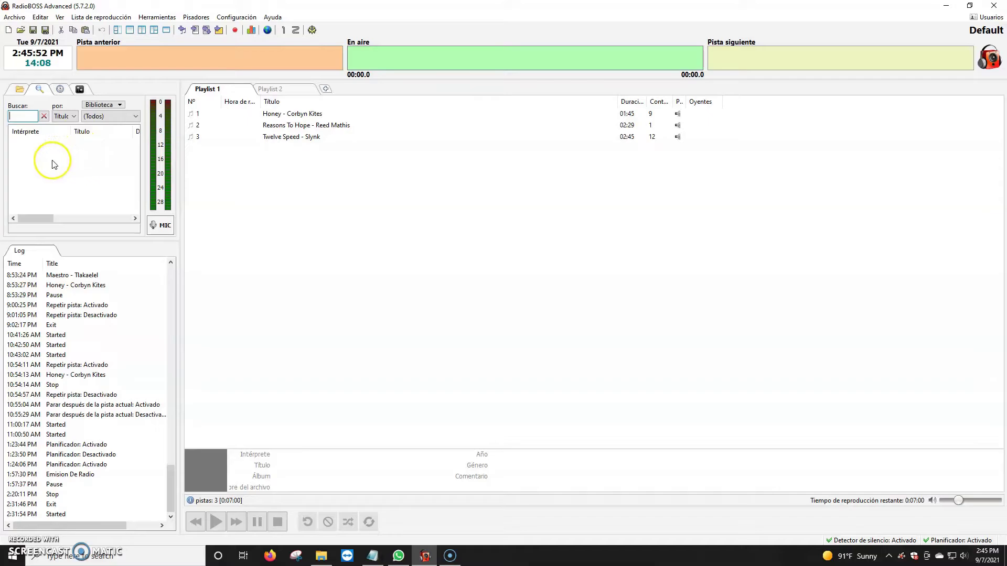
# Open the Music Library manager (Librería Musical)
pyautogui.click(196, 18)
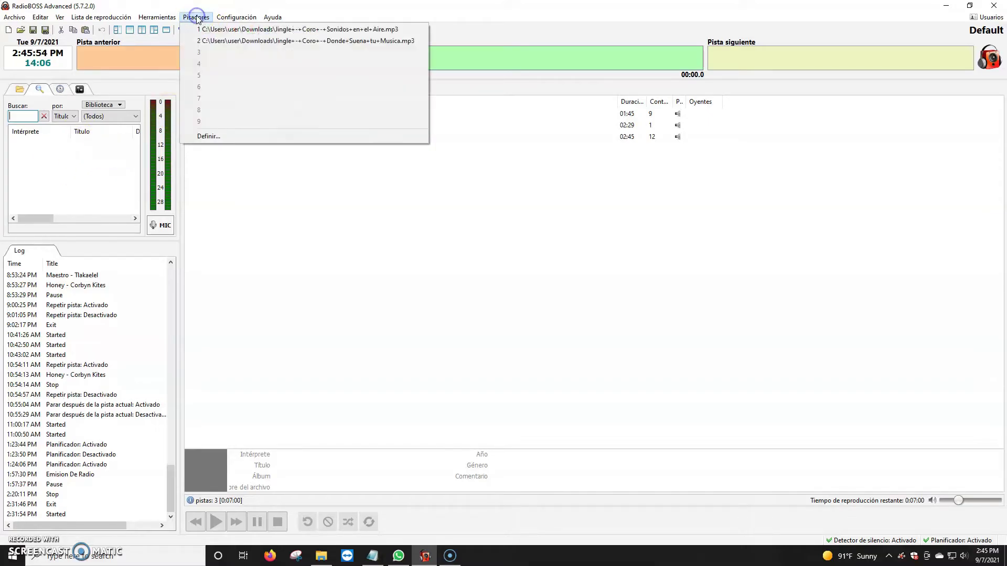
pyautogui.moveTo(167, 19)
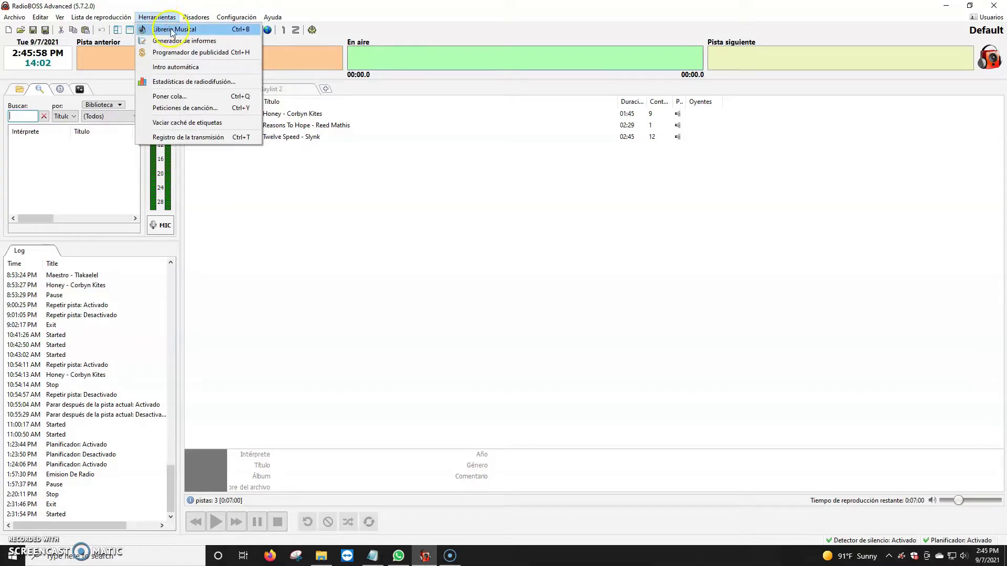
pyautogui.click(169, 30)
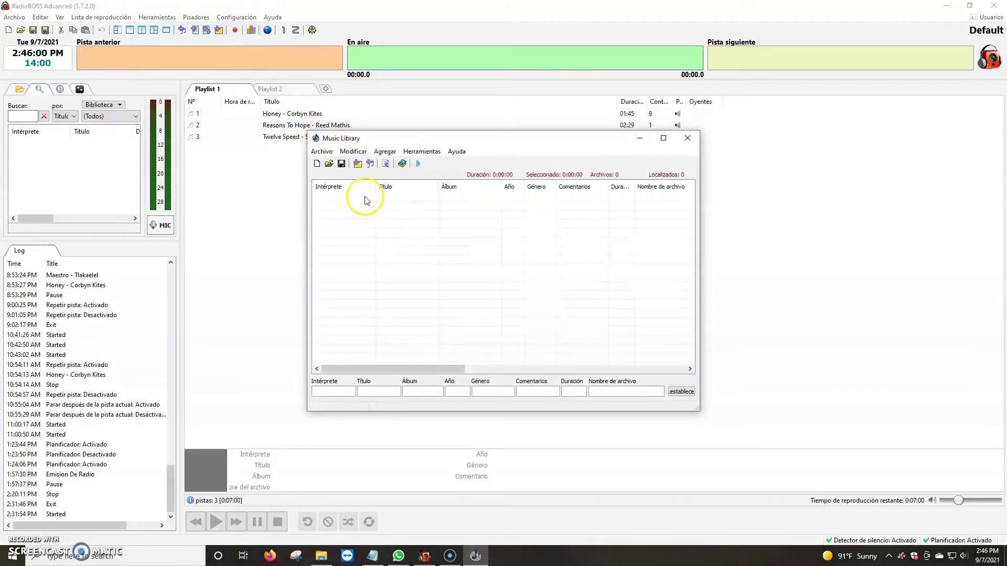
# Add the track Angel_Guides USED from the Downloads folder to the music library
pyautogui.click(372, 167)
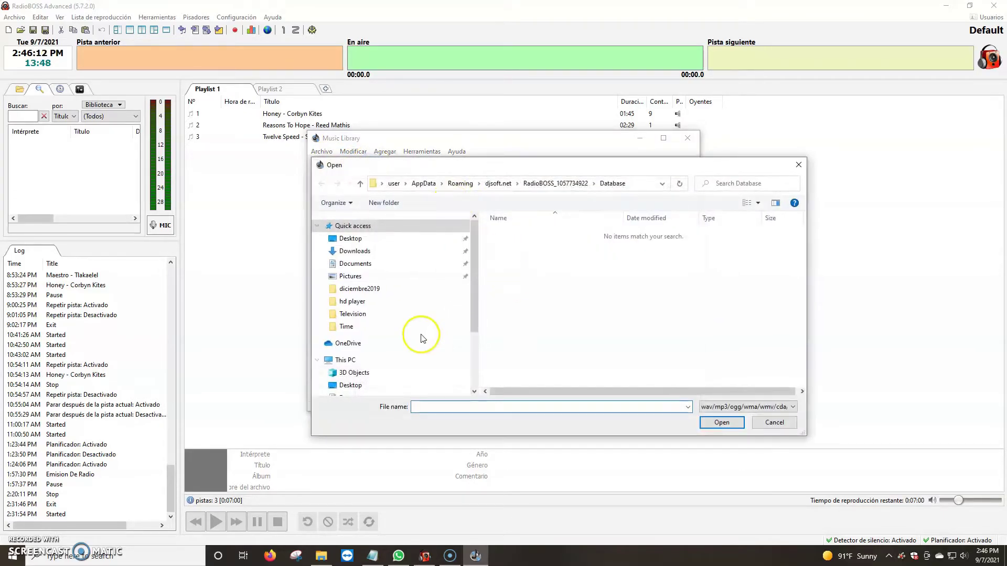
pyautogui.click(354, 251)
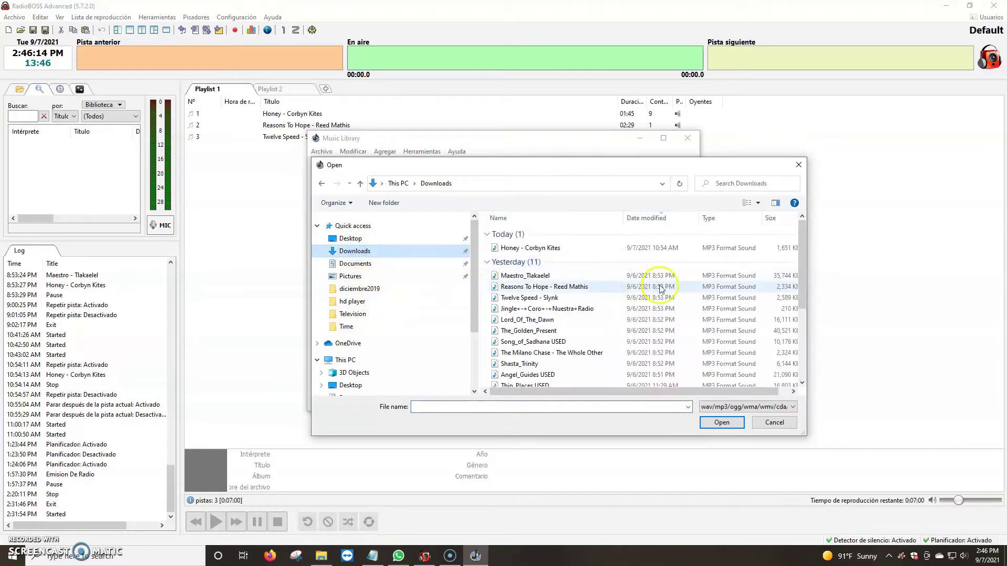
pyautogui.moveTo(802, 234)
pyautogui.mouseDown()
pyautogui.moveTo(803, 247)
pyautogui.moveTo(803, 237)
pyautogui.mouseUp()
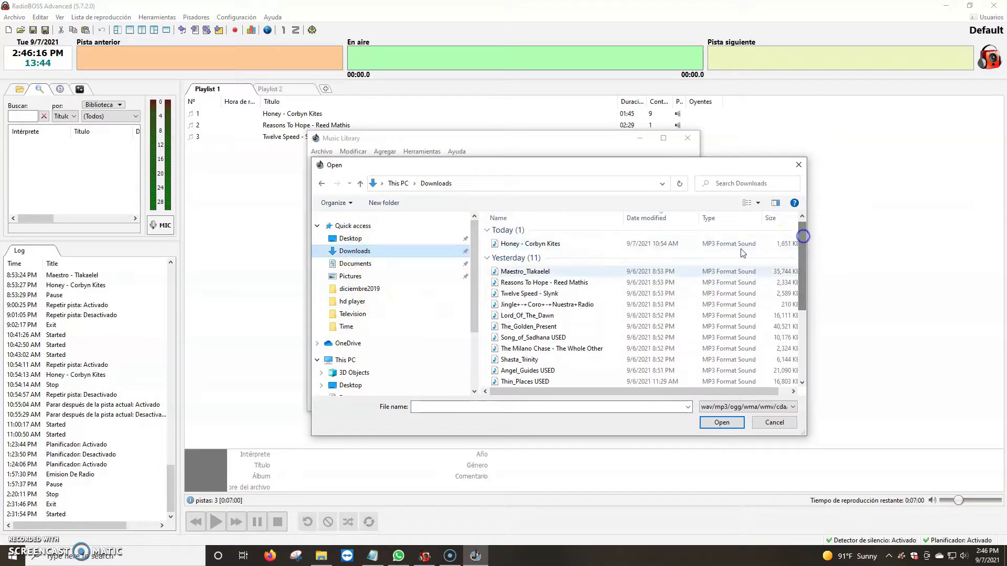
pyautogui.click(648, 386)
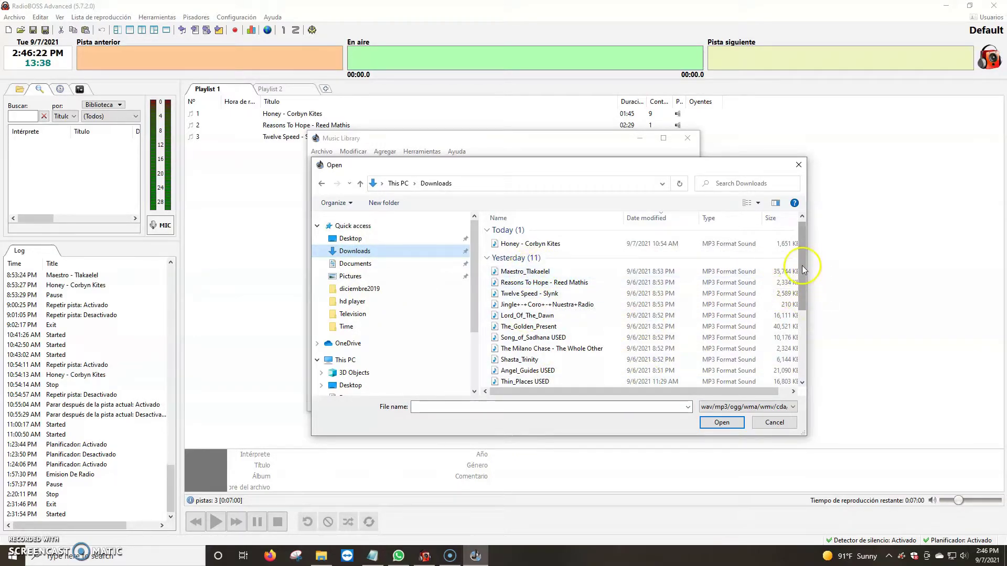
pyautogui.moveTo(803, 269); pyautogui.dragTo(803, 277)
pyautogui.click(524, 318)
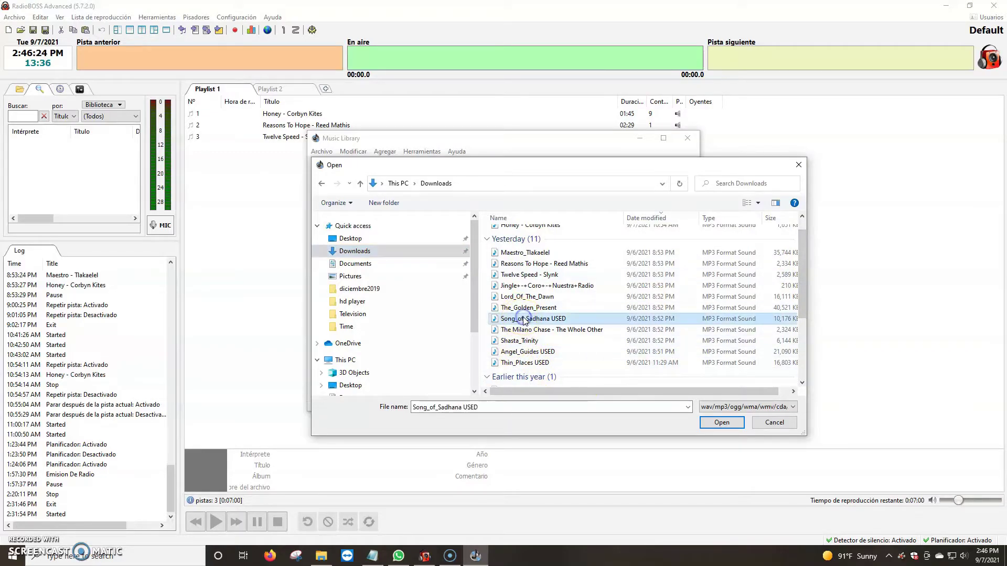
pyautogui.click(527, 352)
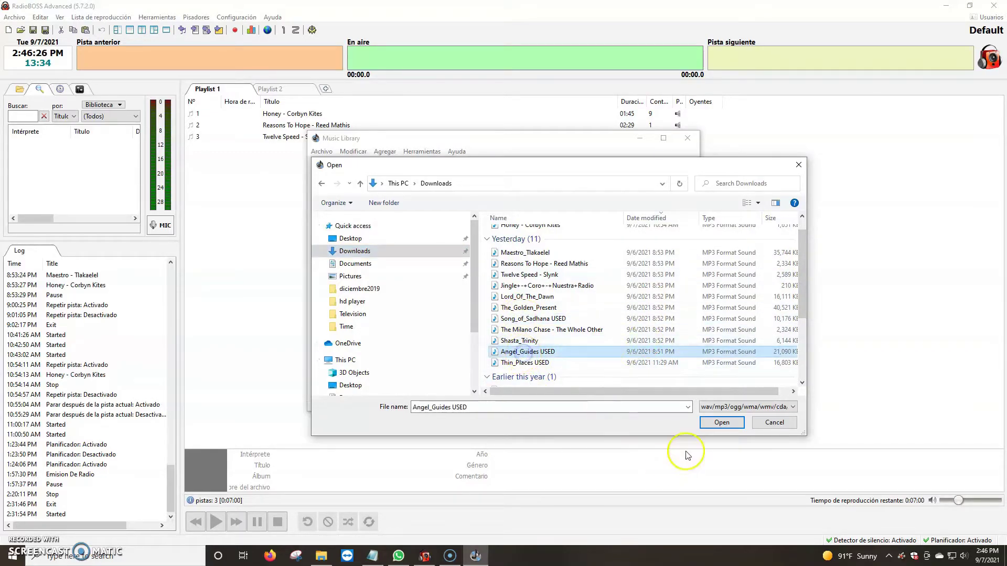
pyautogui.click(720, 421)
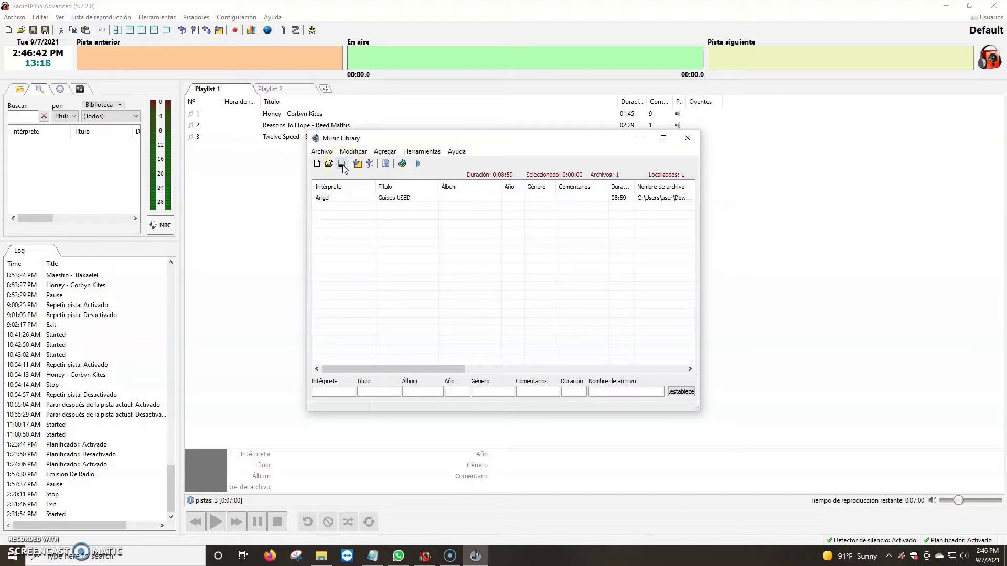
# Save the music library as PRUEBA 2 in the Database folder and close the library manager
pyautogui.click(361, 175)
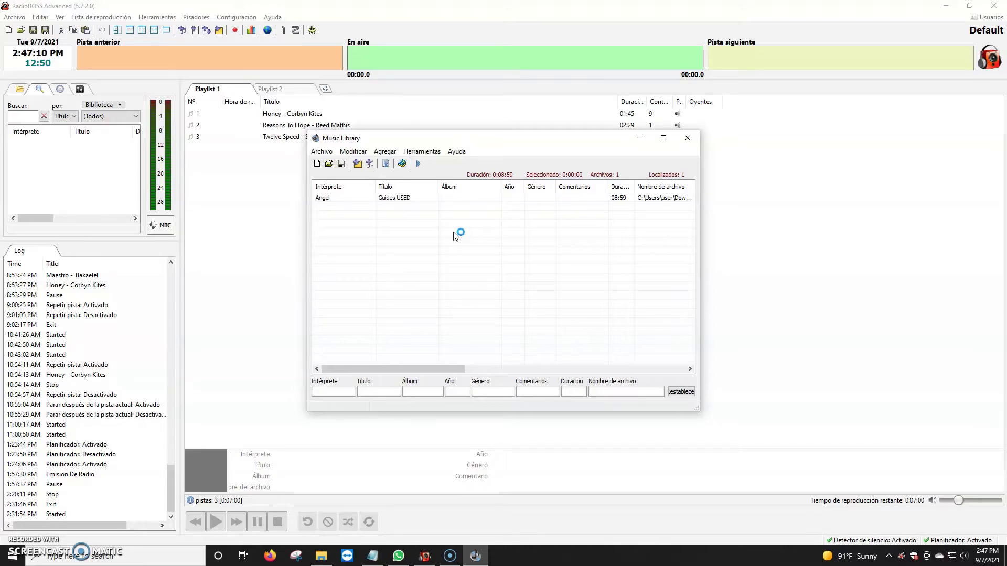
pyautogui.moveTo(457, 234); pyautogui.dragTo(370, 167)
pyautogui.click(359, 168)
pyautogui.click(357, 167)
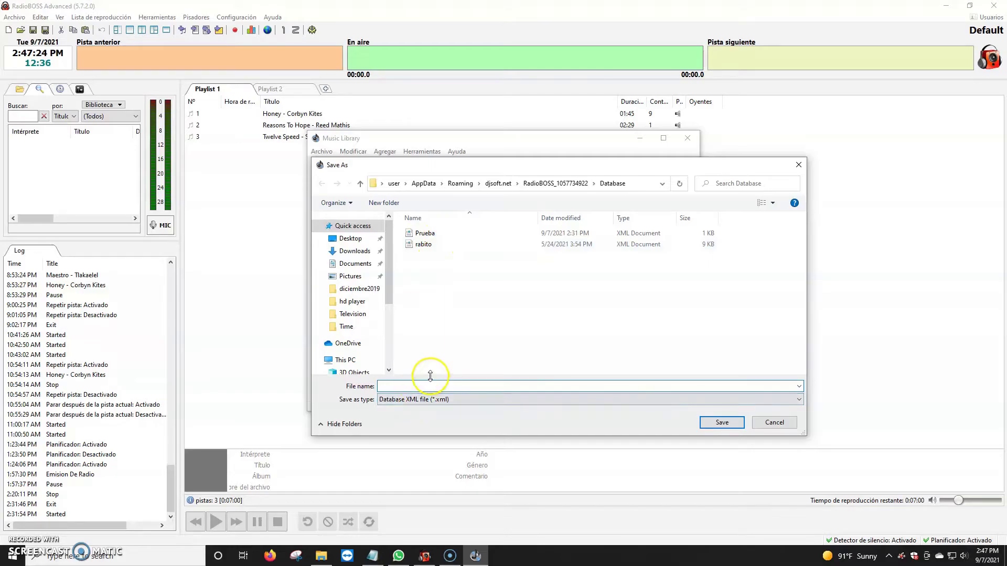
pyautogui.write('PRUEBA 2')
pyautogui.click(727, 416)
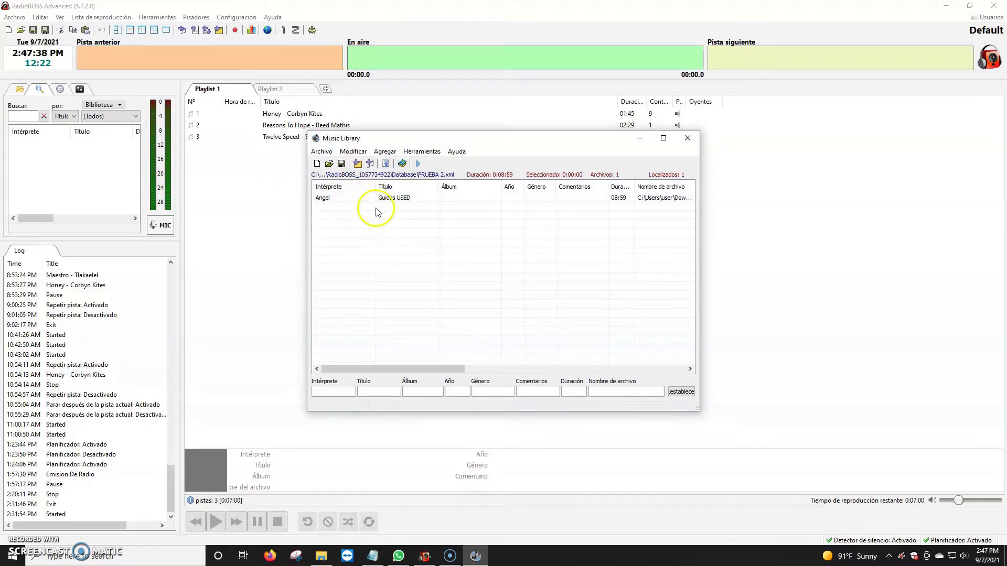
pyautogui.click(687, 138)
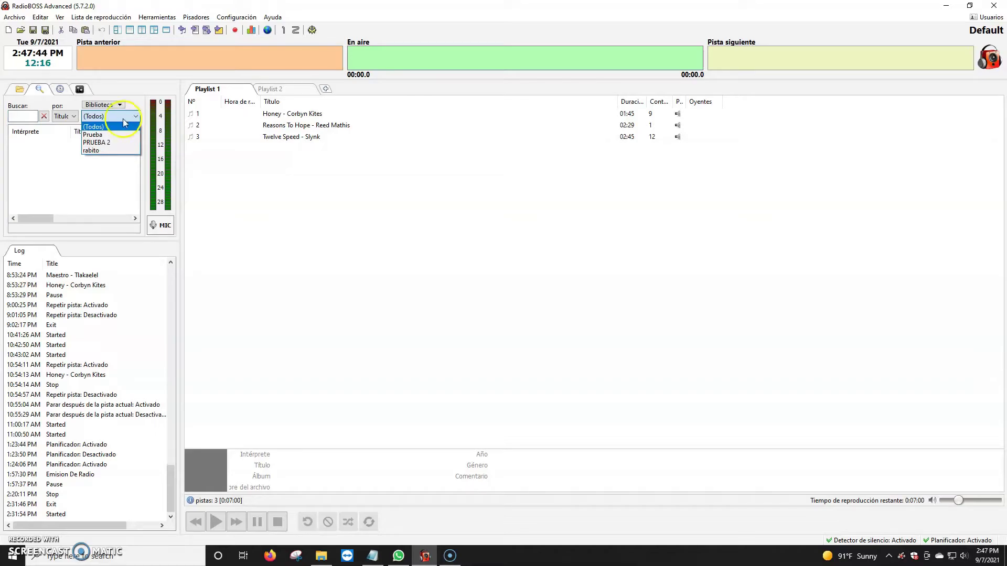
# Examine the tracks in the Prueba, PRUEBA 2 and rabito libraries, and the combined list for all libraries
pyautogui.click(96, 134)
pyautogui.click(137, 115)
pyautogui.click(85, 144)
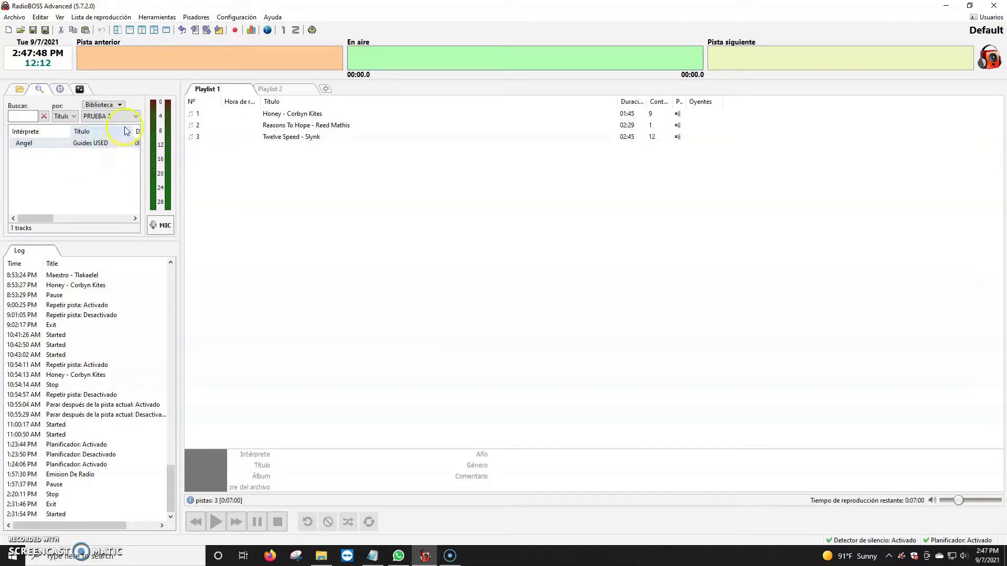
pyautogui.click(136, 116)
pyautogui.click(91, 151)
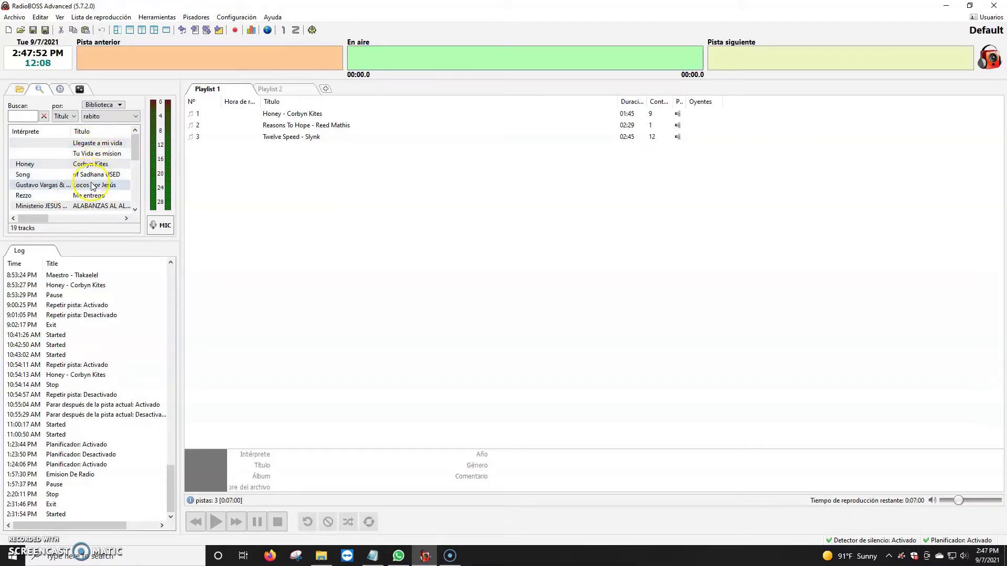
pyautogui.click(135, 116)
pyautogui.click(103, 128)
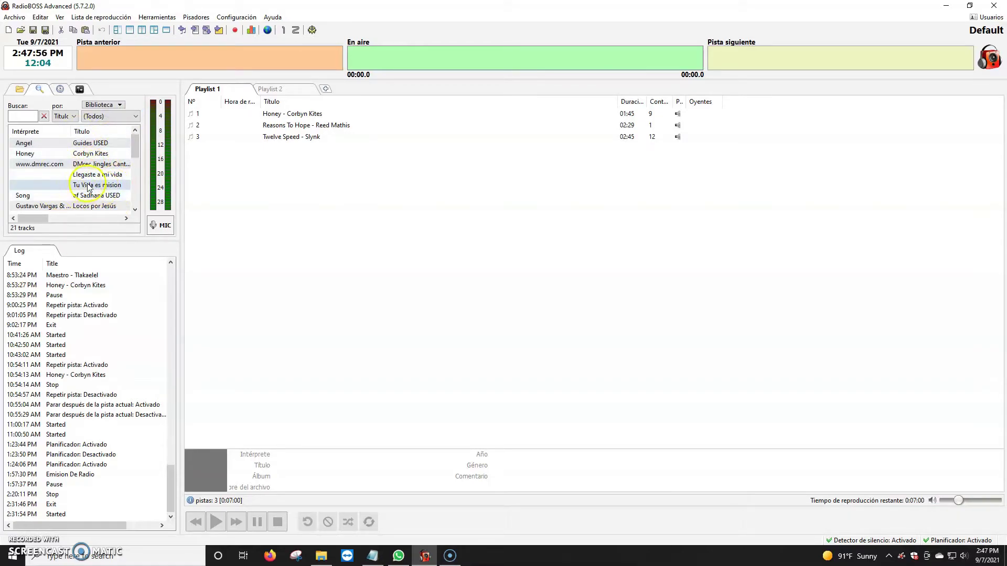
pyautogui.scroll(-2, 134, 156)
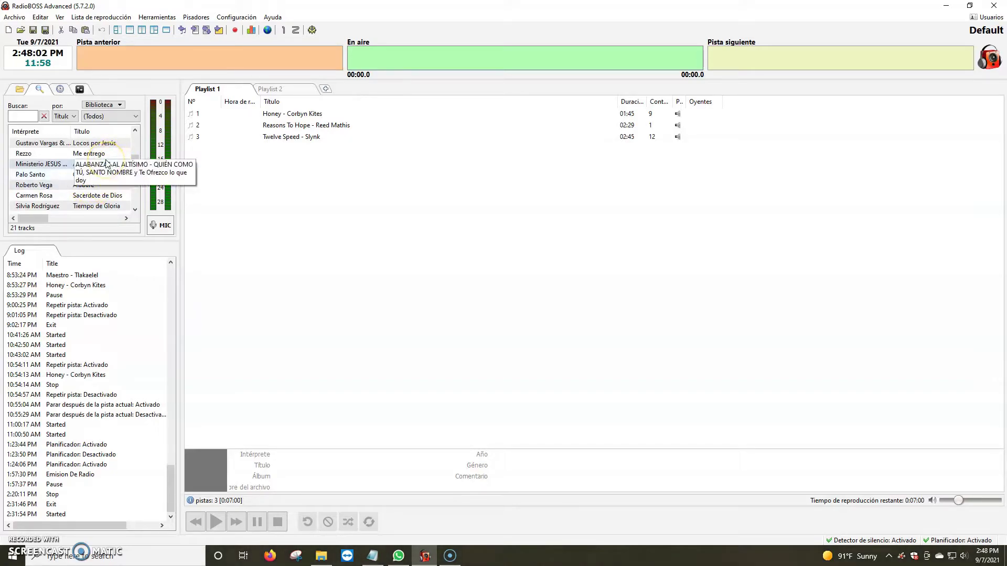
pyautogui.click(90, 153)
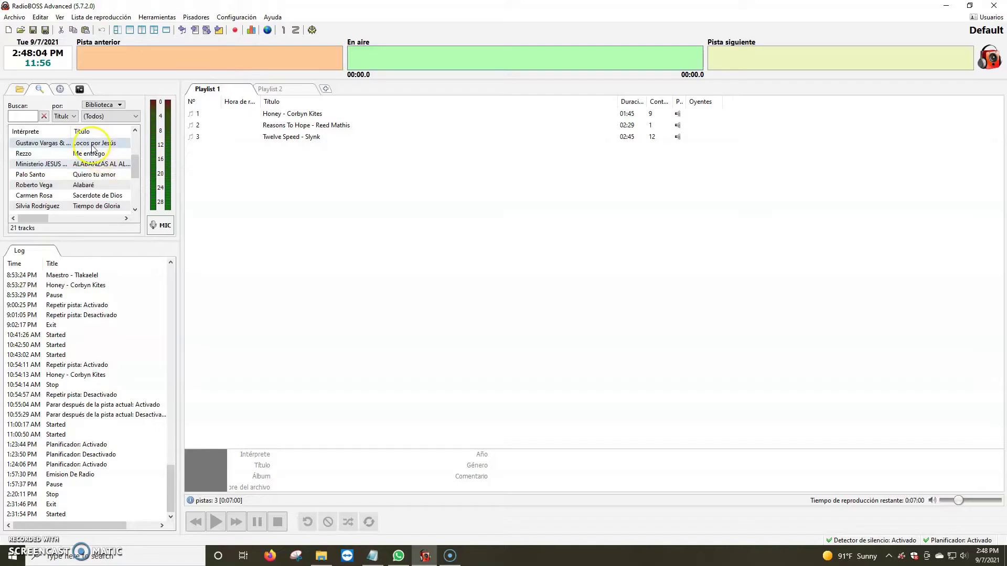
# Filter the track search by Prueba, PRUEBA 2 and rabito once more, and look through rabito's track list
pyautogui.click(135, 118)
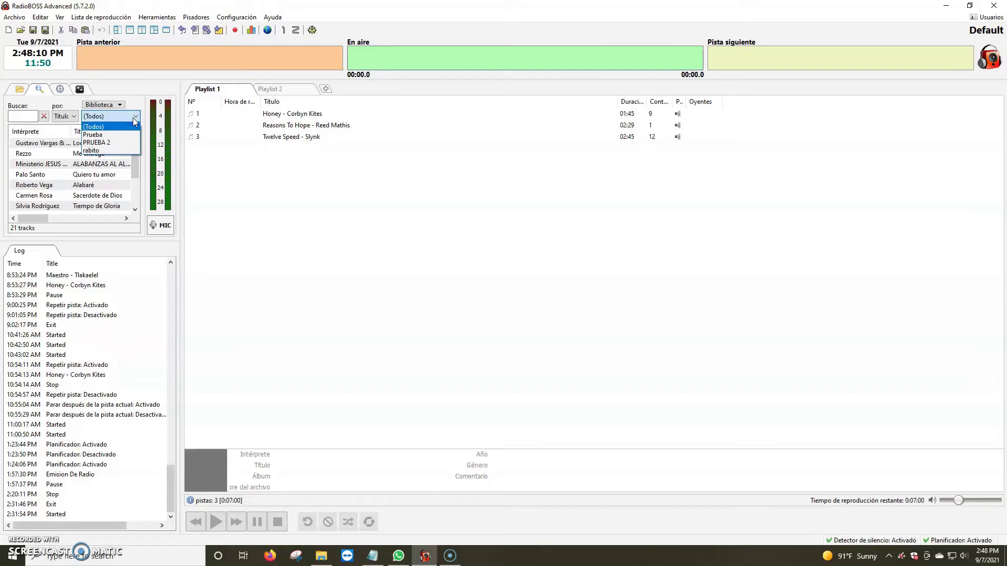
pyautogui.click(106, 136)
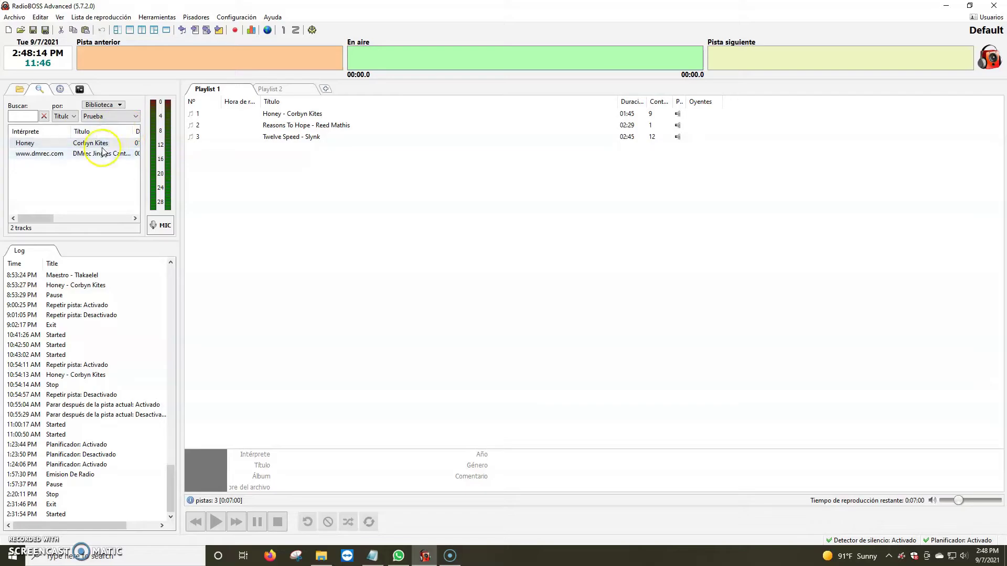
pyautogui.click(83, 190)
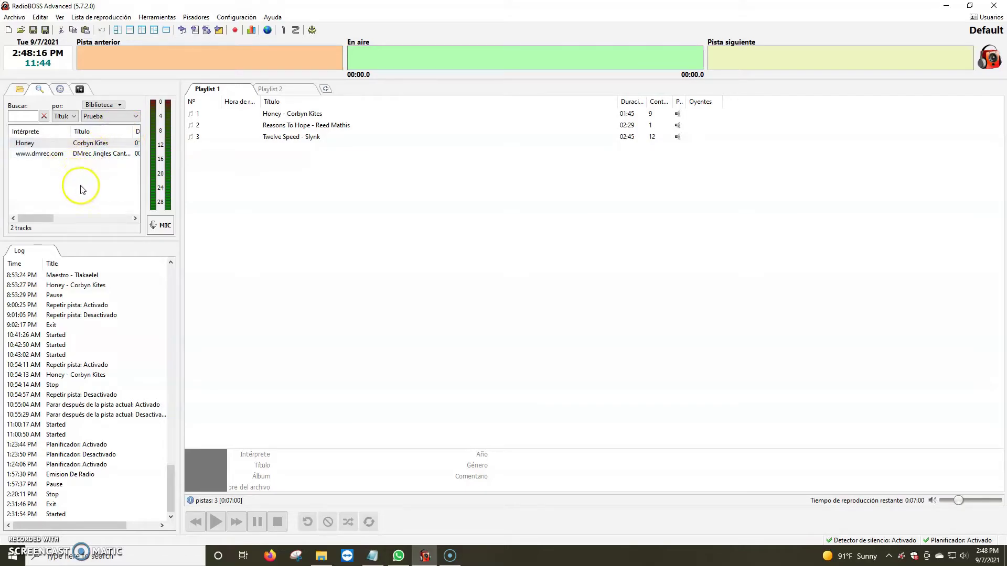
pyautogui.click(135, 115)
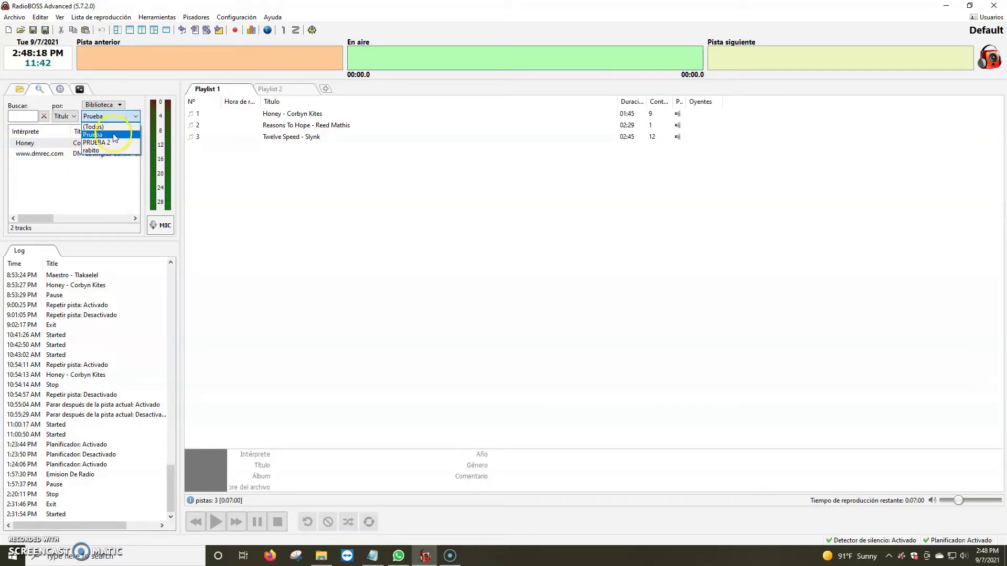
pyautogui.click(102, 142)
pyautogui.click(135, 116)
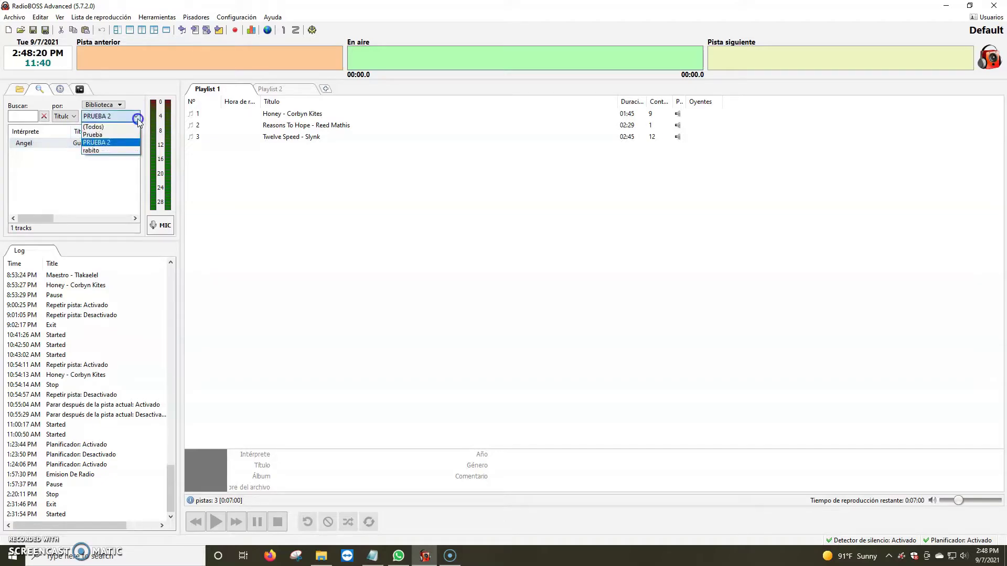
pyautogui.click(103, 151)
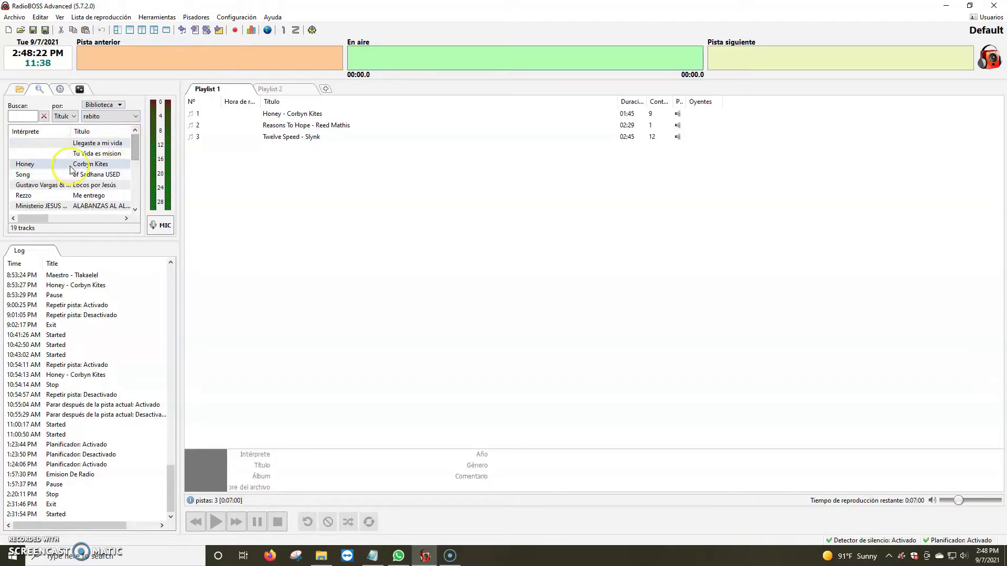
pyautogui.moveTo(131, 140); pyautogui.dragTo(131, 158)
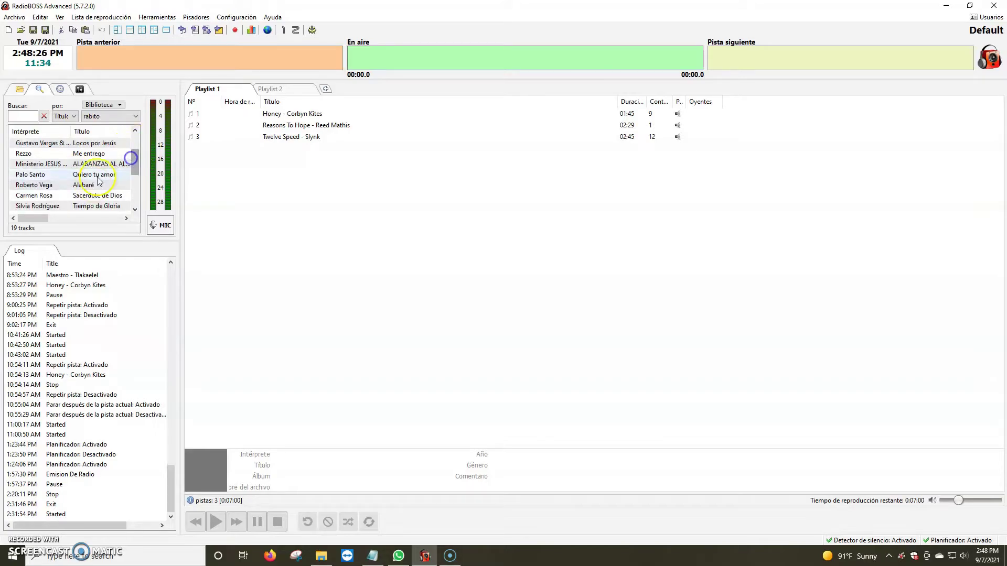
pyautogui.scroll(2, 84, 173)
# Search the rabito library's titles for "AMOR" and for "llu", and clear the search text
pyautogui.click(28, 117)
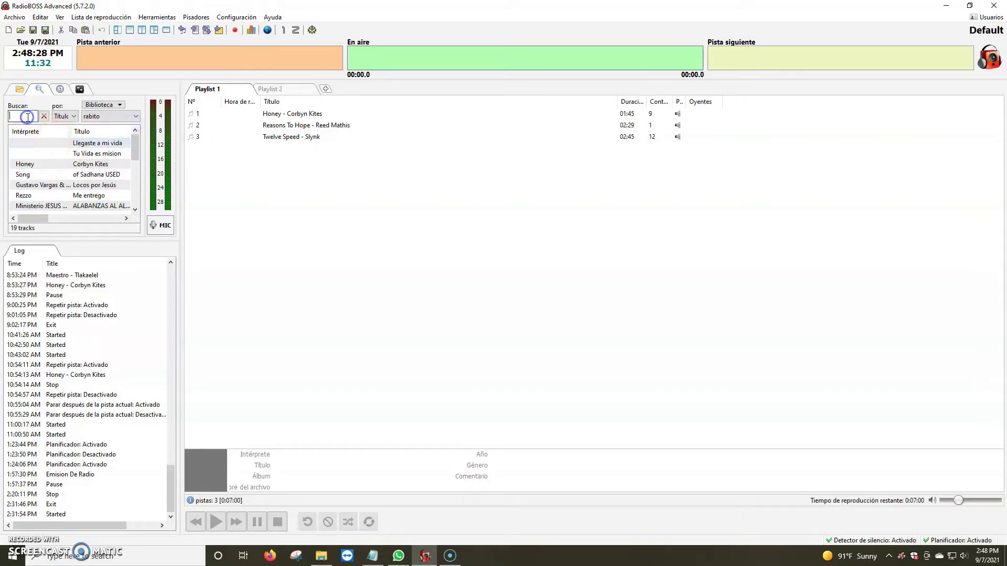
pyautogui.write('AMOR')
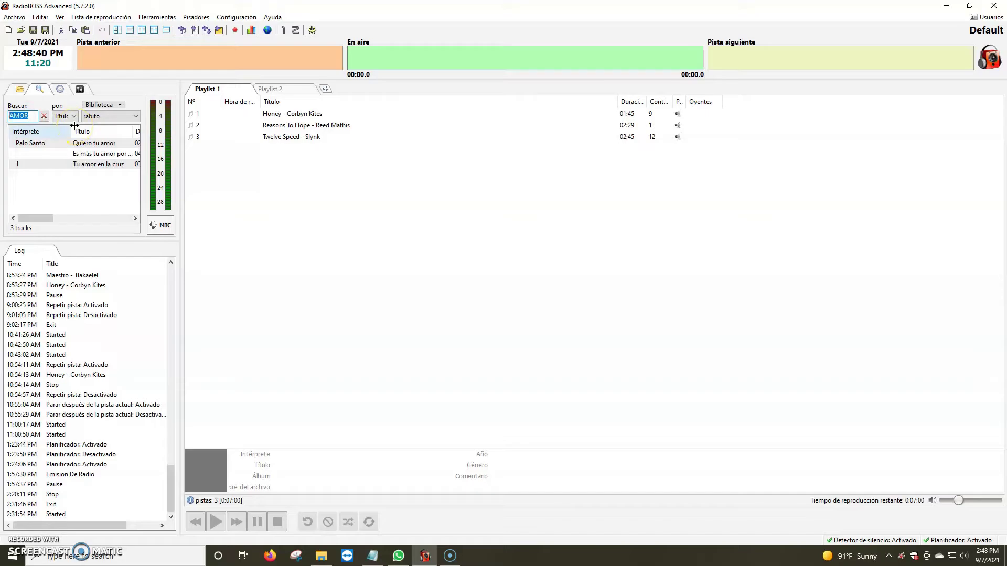
pyautogui.write('llu')
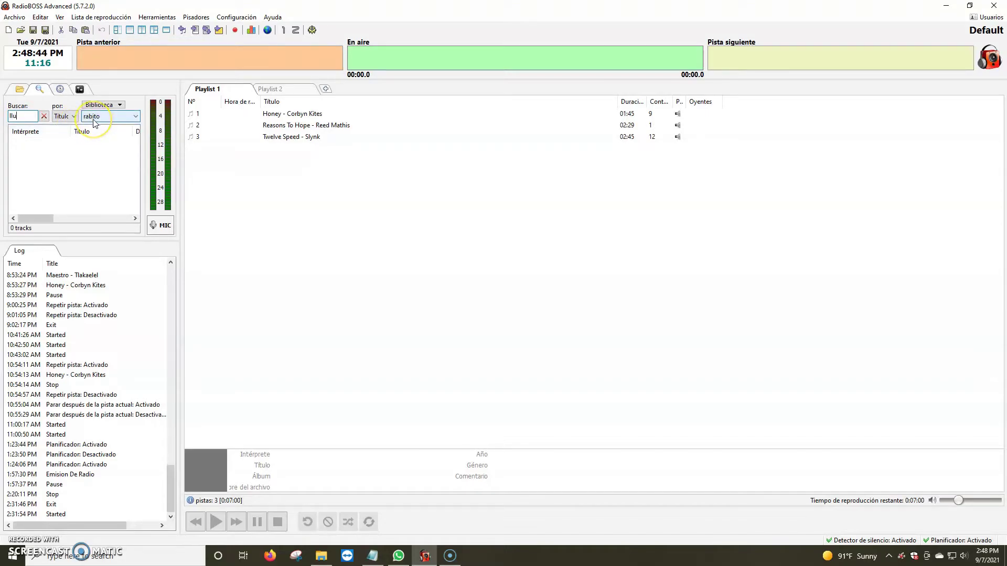
pyautogui.press('BackSpace')
pyautogui.press('BackSpace')
pyautogui.press('BackSpace')
pyautogui.press('BackSpace')
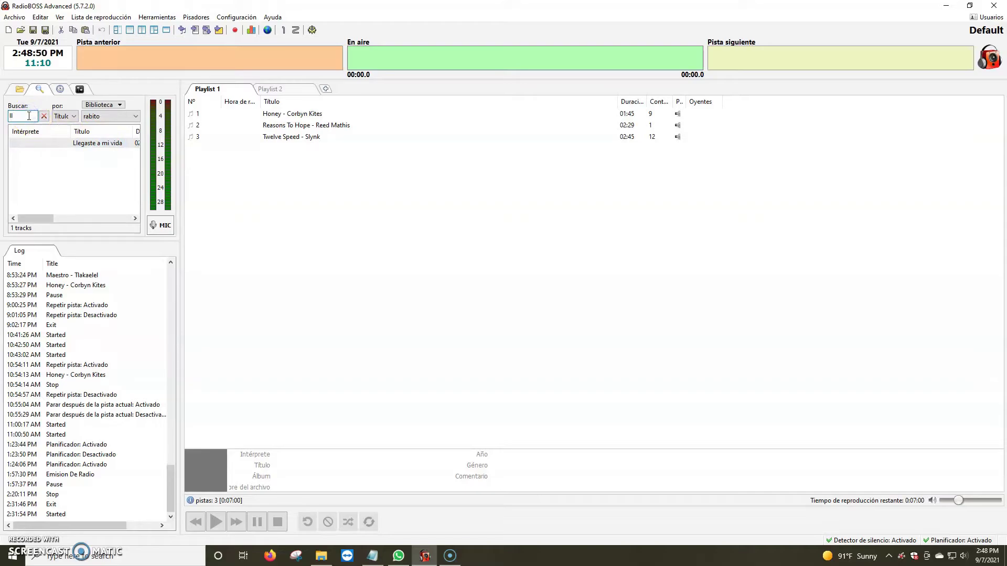
pyautogui.press('BackSpace')
pyautogui.press('BackSpace')
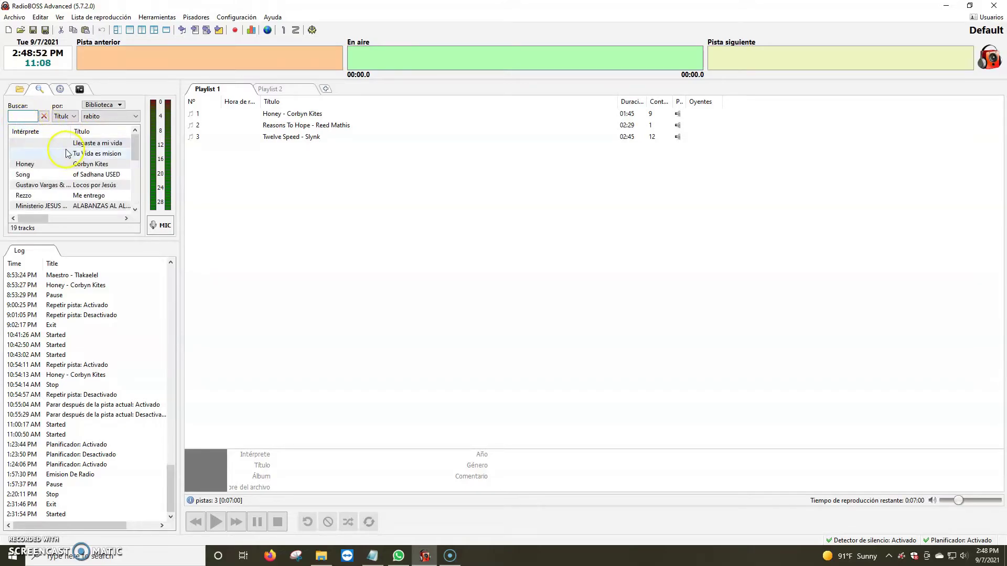
# Search the titles of all libraries (Todos) for "llu" and clear the search text
pyautogui.click(123, 117)
pyautogui.click(97, 127)
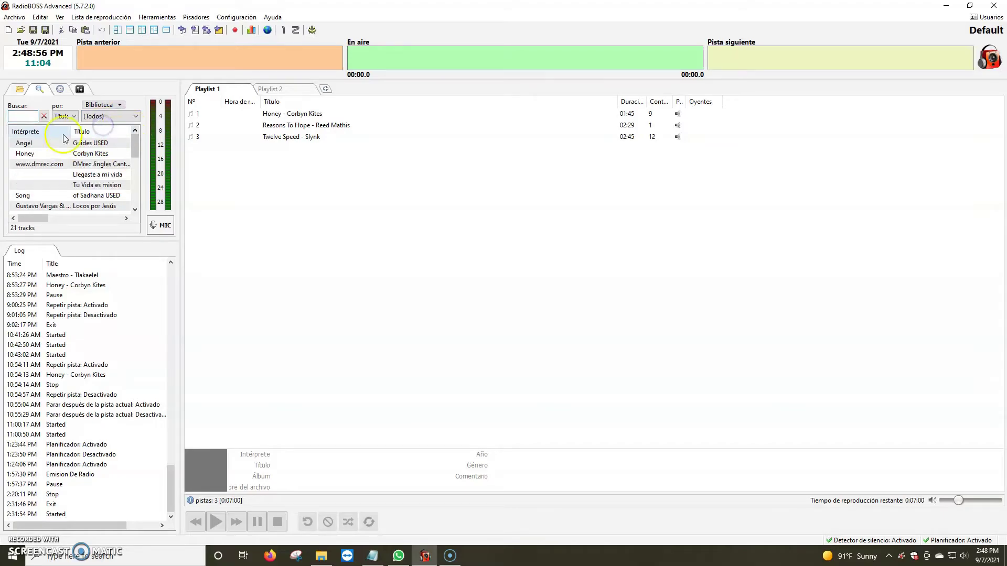
pyautogui.click(32, 117)
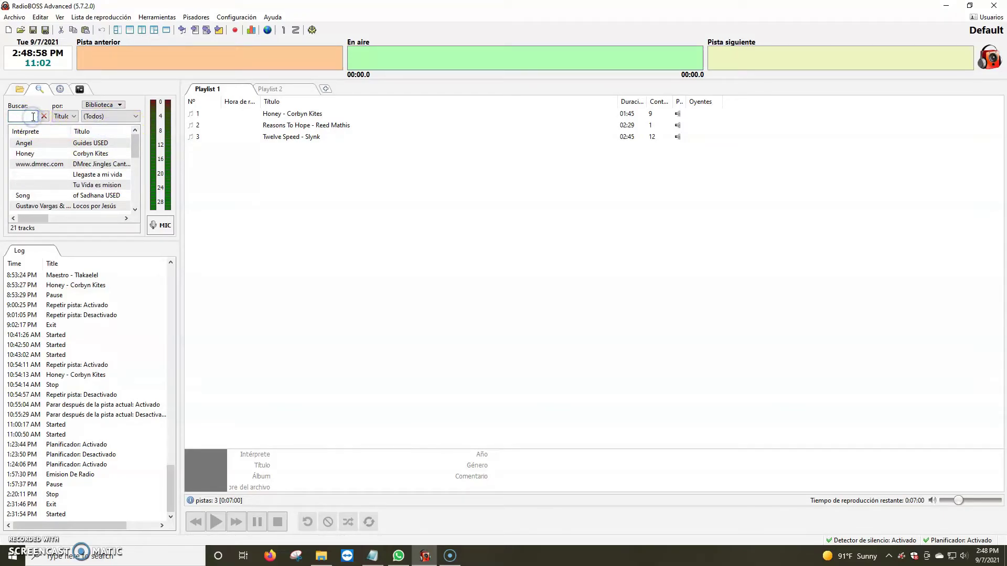
pyautogui.write('llu')
pyautogui.press('BackSpace')
pyautogui.press('BackSpace')
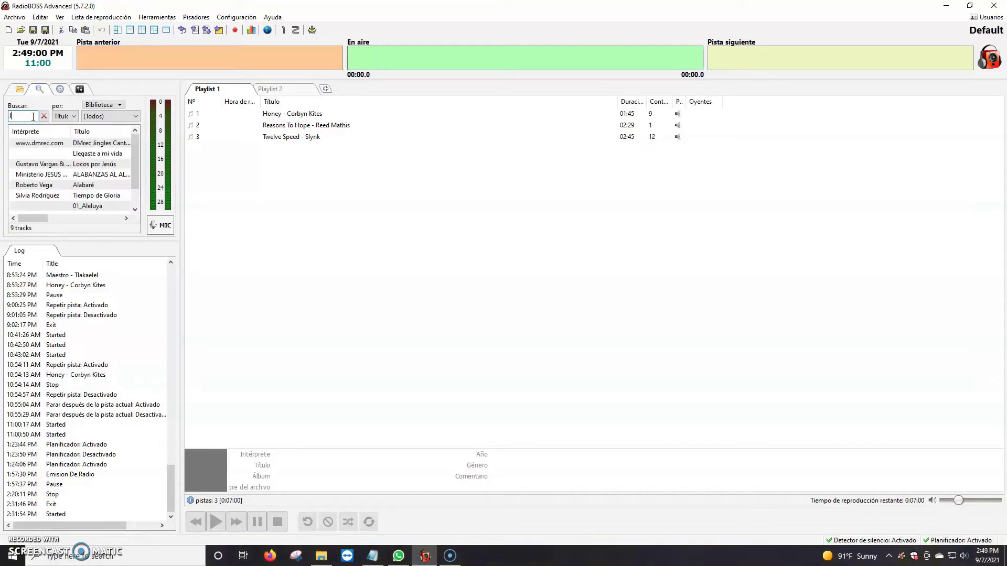
pyautogui.press('BackSpace')
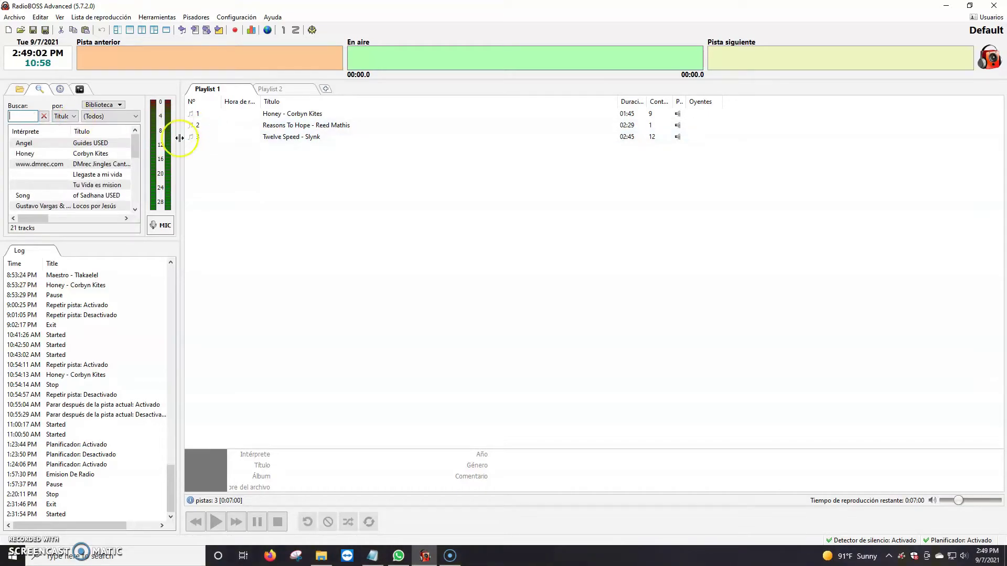
pyautogui.moveTo(135, 143)
pyautogui.mouseDown()
pyautogui.moveTo(135, 161)
pyautogui.moveTo(134, 139)
pyautogui.mouseUp()
# Reopen the Music Library manager and add the track Honey - Corbyn Kites from the Downloads folder to PRUEBA 2
pyautogui.click(296, 206)
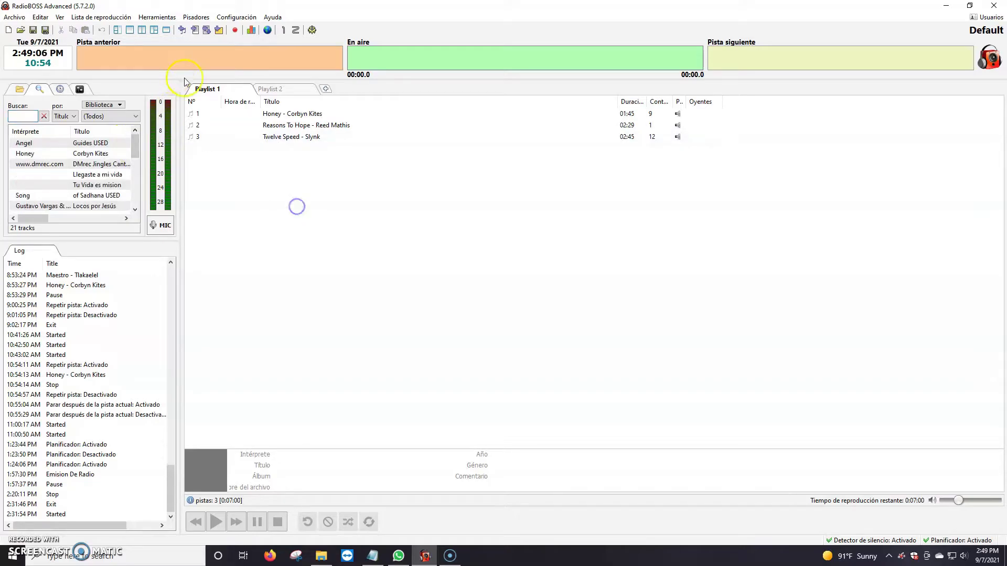
pyautogui.click(202, 17)
pyautogui.click(173, 28)
pyautogui.click(376, 295)
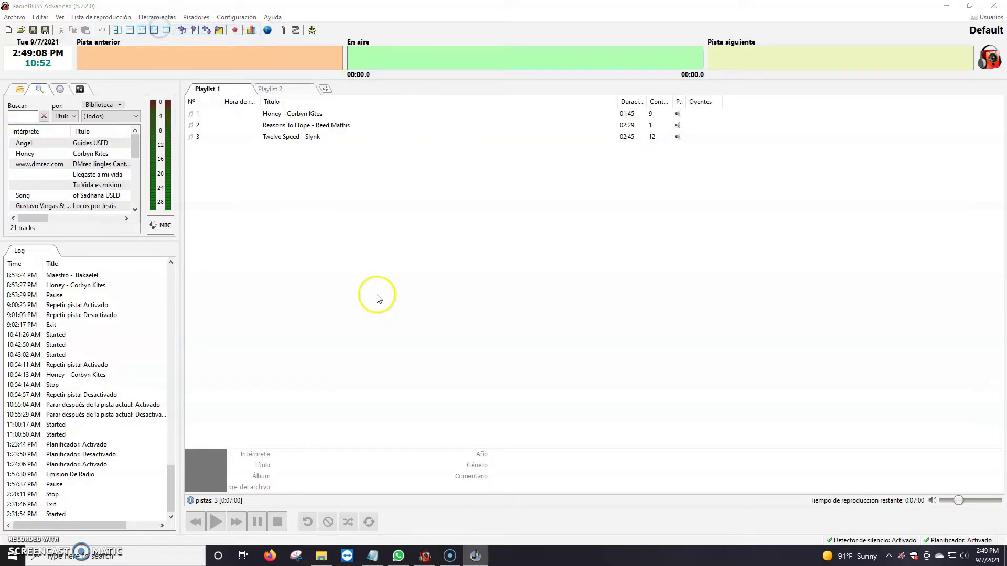
pyautogui.rightClick(361, 237)
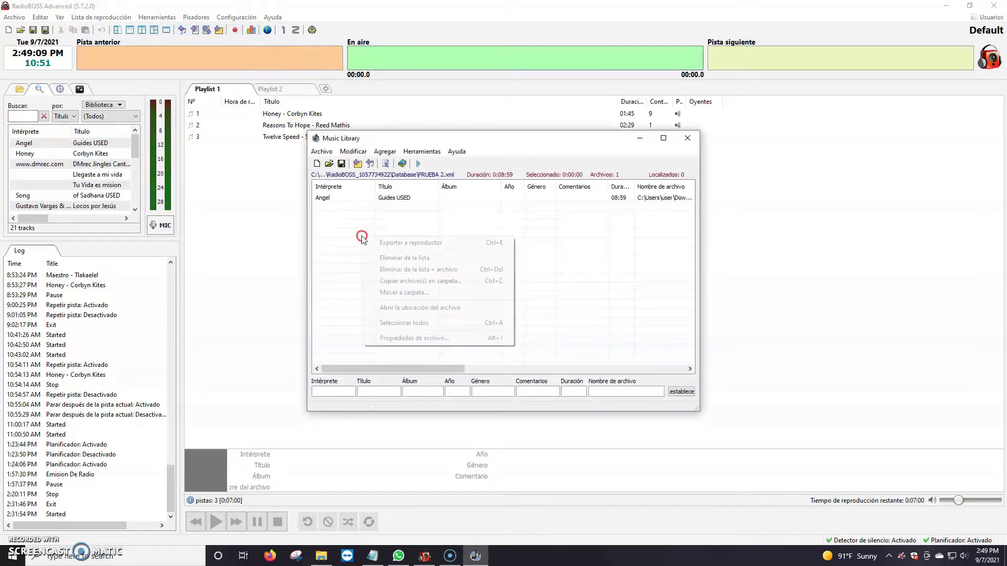
pyautogui.click(369, 164)
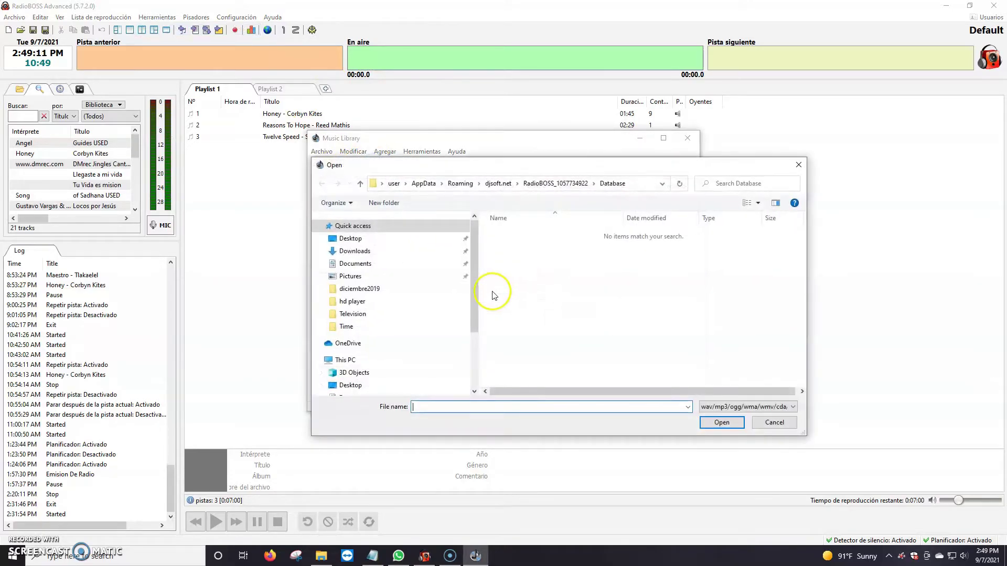
pyautogui.click(355, 251)
pyautogui.moveTo(801, 256); pyautogui.dragTo(797, 215)
pyautogui.click(529, 248)
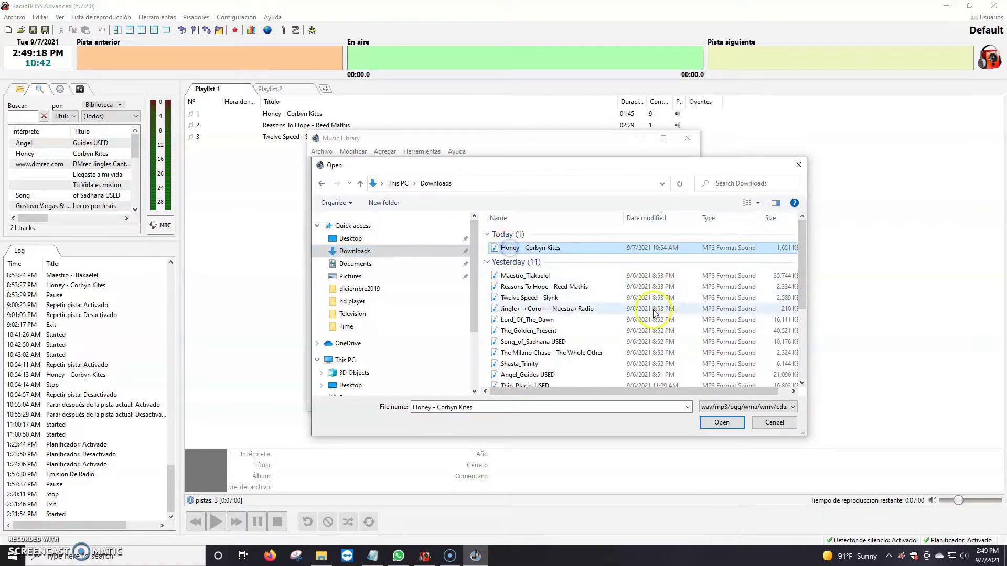
pyautogui.click(726, 426)
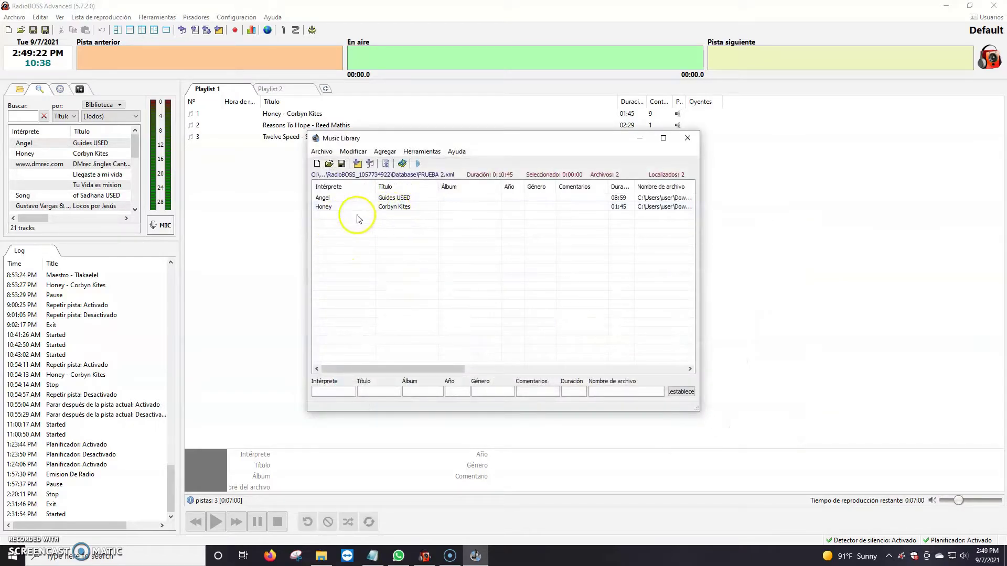
# Save the changes to the PRUEBA 2 library, close the manager and return to the track search
pyautogui.click(687, 138)
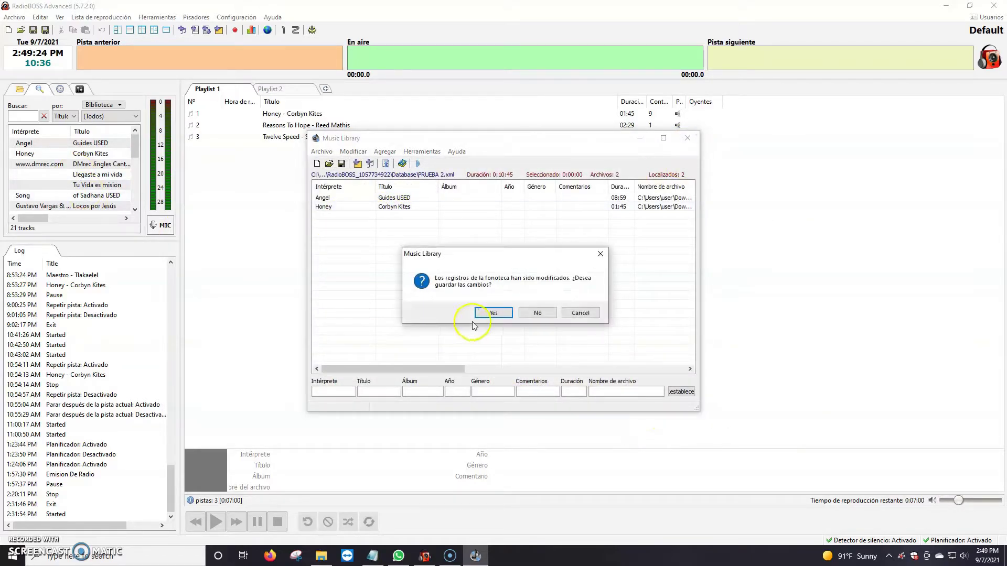
pyautogui.click(580, 313)
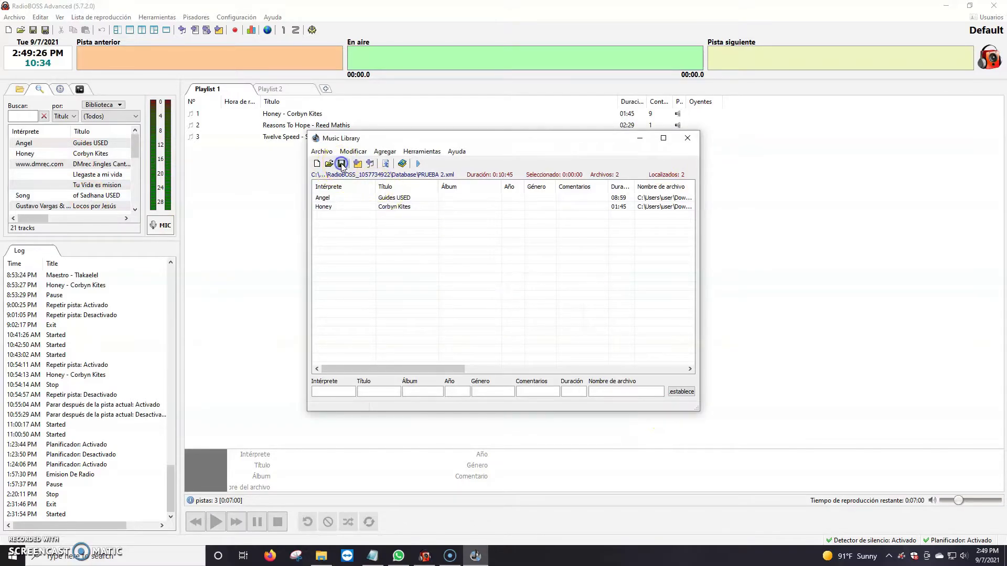
pyautogui.click(688, 138)
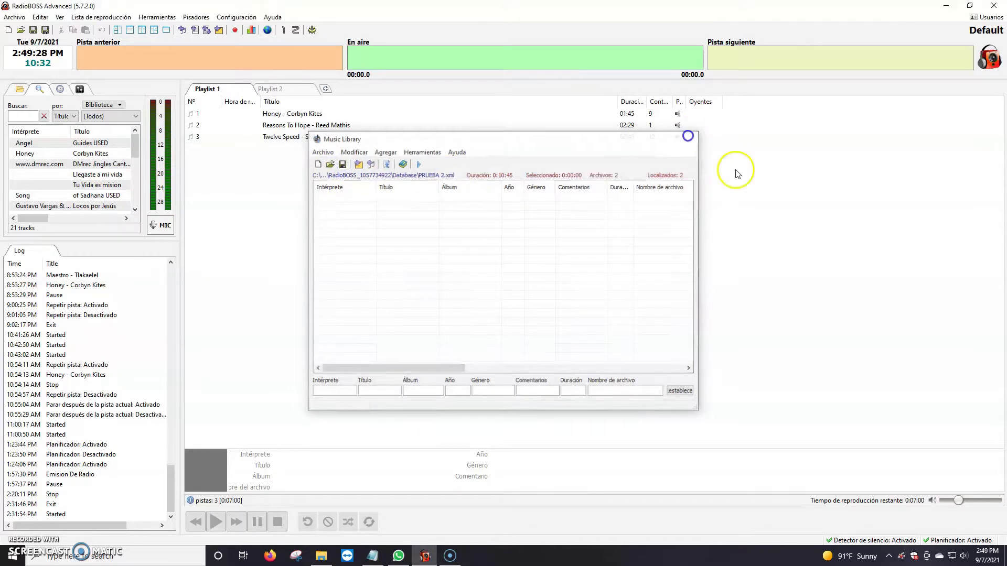
pyautogui.click(23, 116)
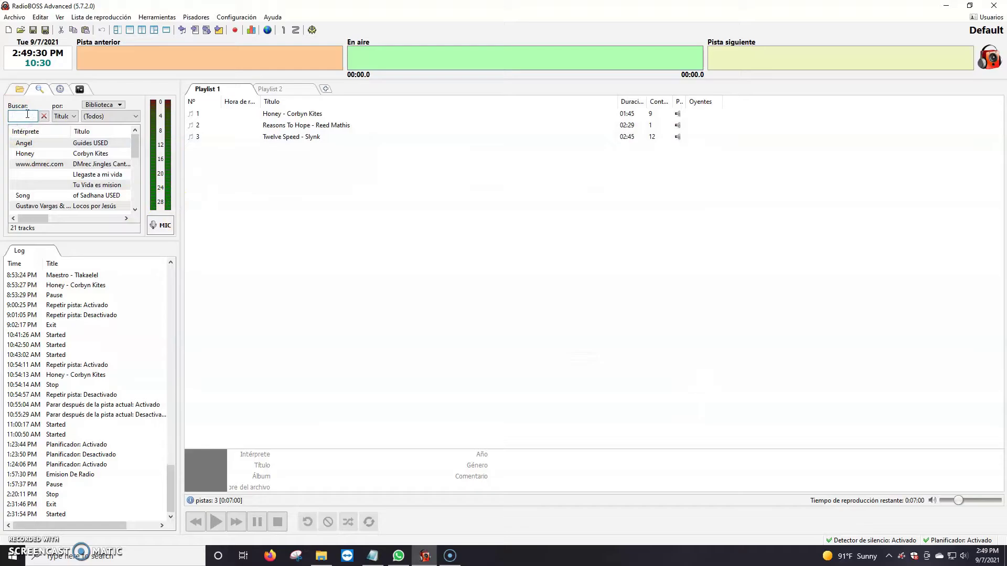
# Search the titles of all libraries for "hon", clear the search text, and list the tracks of the Prueba library
pyautogui.write('hon')
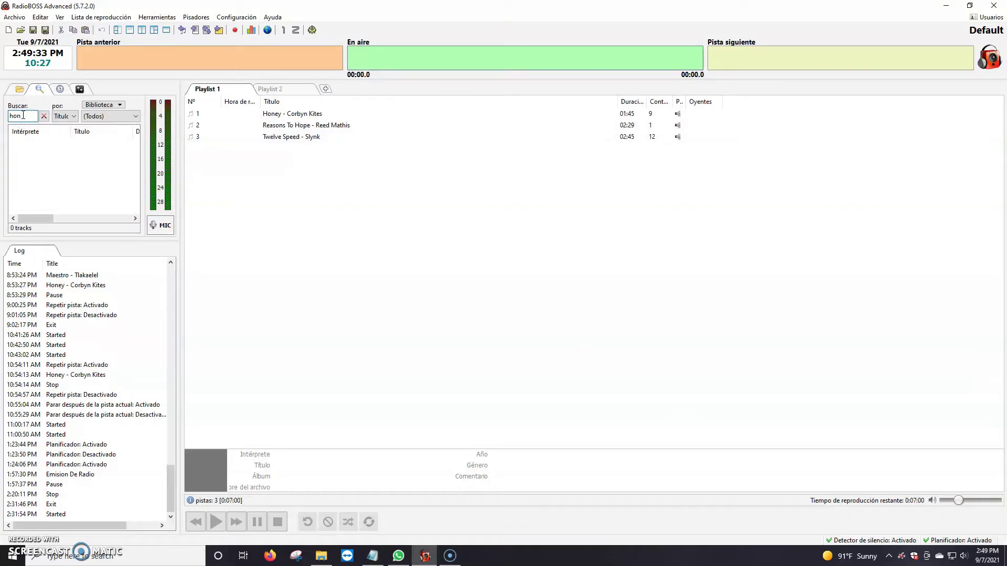
pyautogui.click(44, 116)
pyautogui.click(109, 117)
pyautogui.click(103, 128)
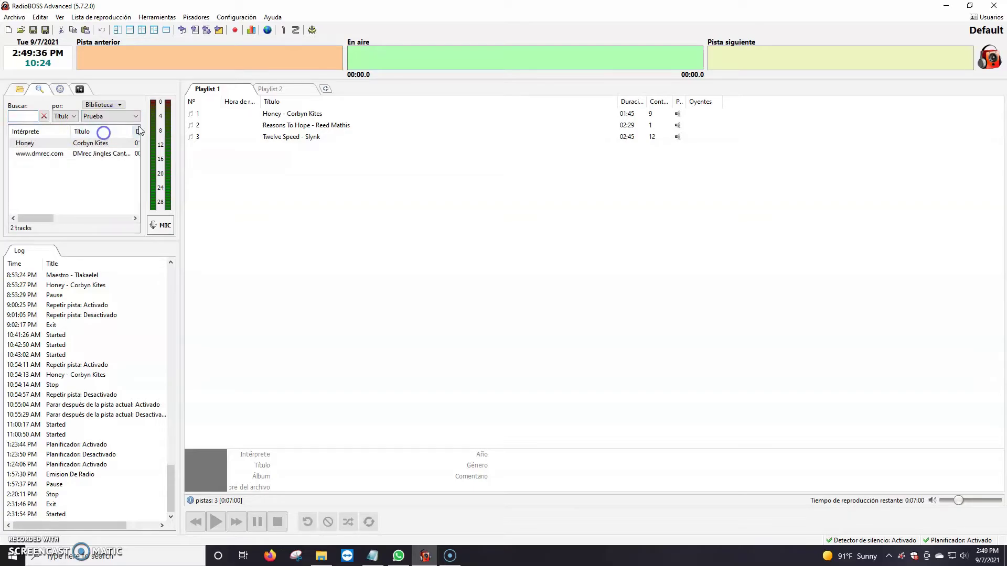
pyautogui.click(95, 144)
pyautogui.click(36, 143)
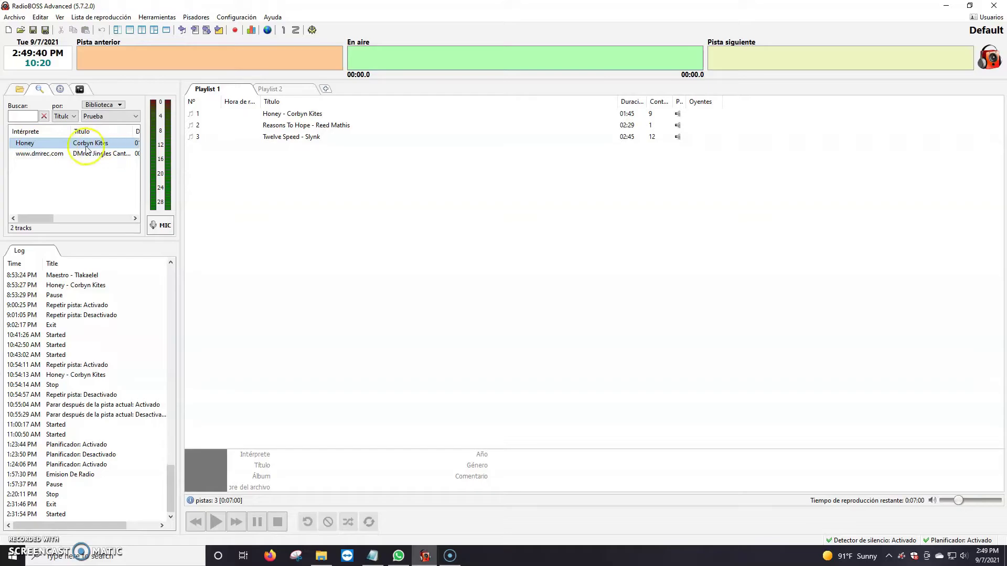
# List the tracks of the PRUEBA 2 library and those of the rabito library
pyautogui.click(108, 116)
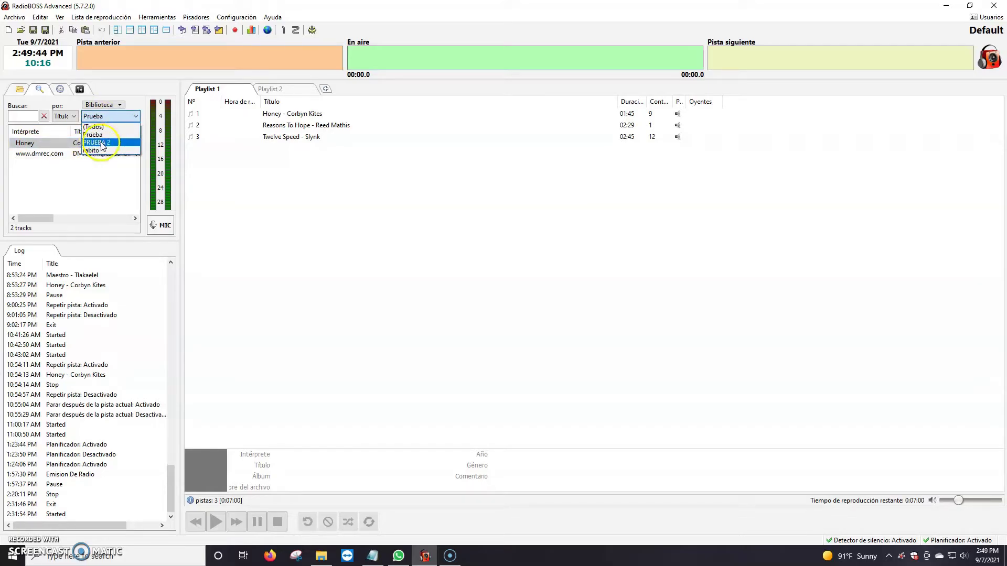
pyautogui.click(103, 144)
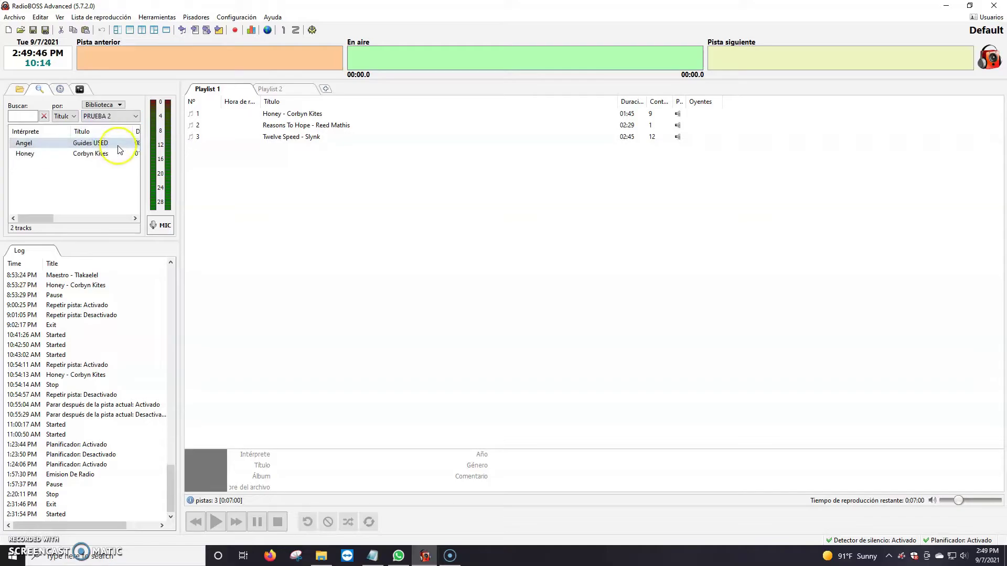
pyautogui.click(107, 116)
pyautogui.click(97, 150)
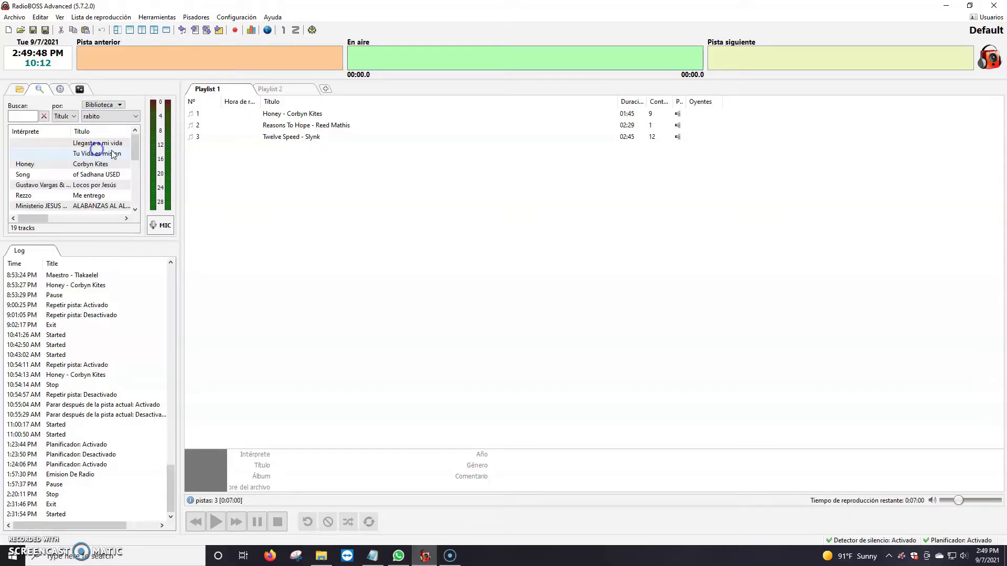
pyautogui.click(139, 145)
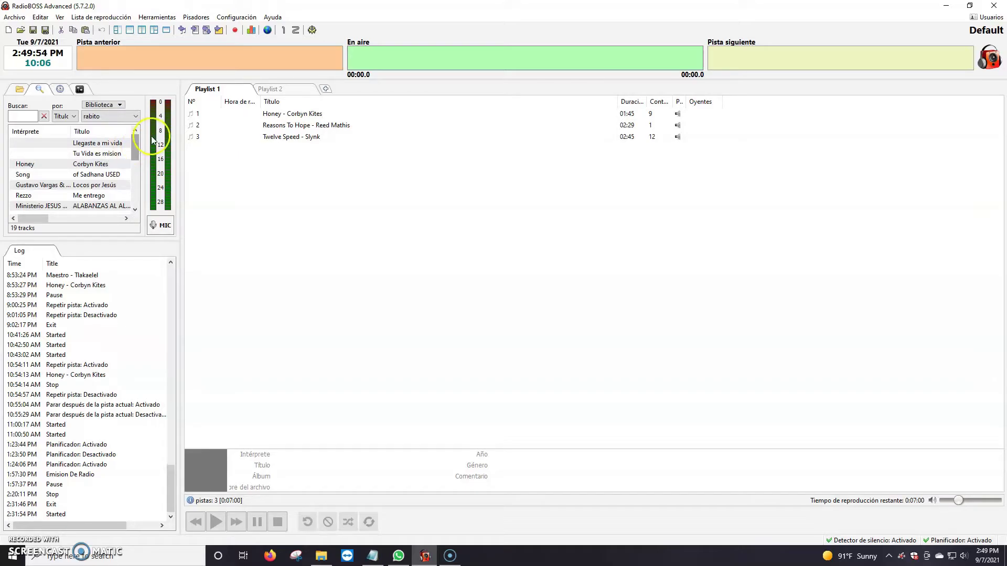
pyautogui.click(103, 131)
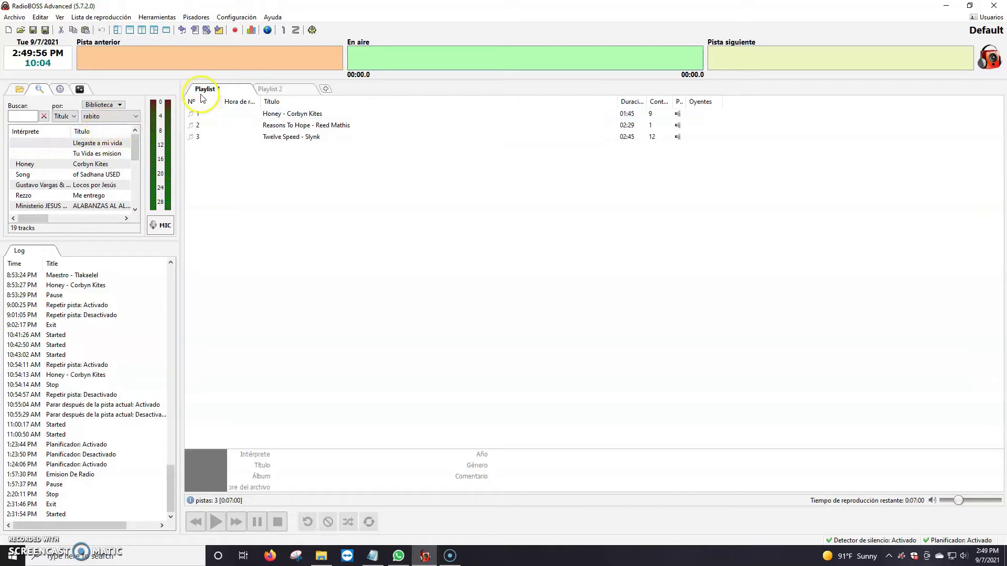
# Reopen the Music Library manager and add the track The Milano Chase - The Whole Other from the Downloads folder
pyautogui.click(157, 17)
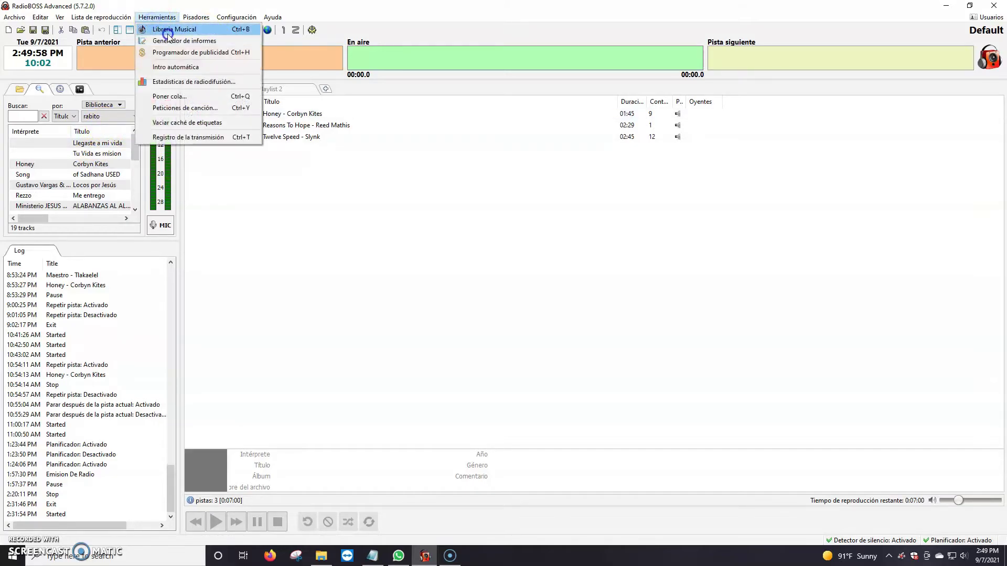
pyautogui.click(168, 33)
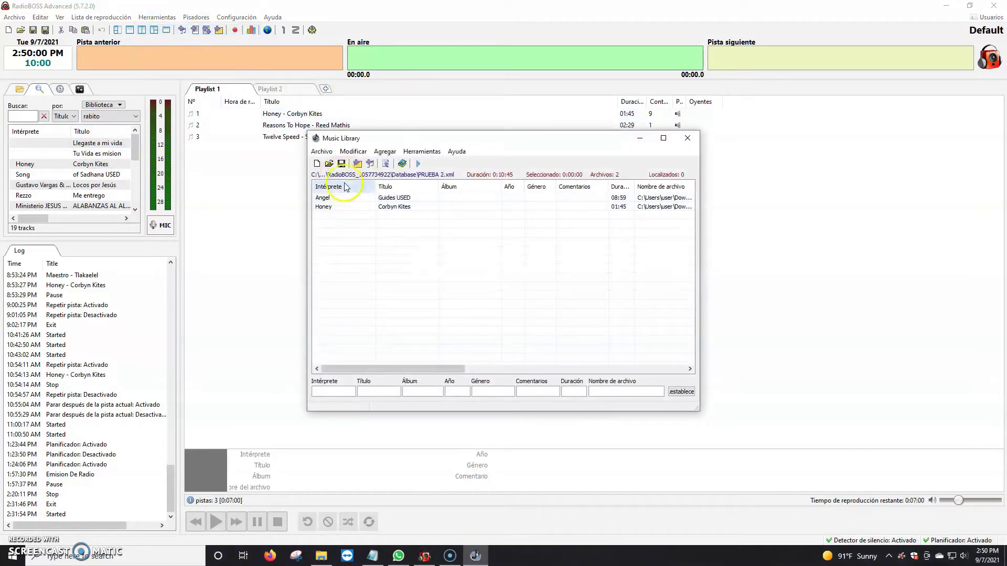
pyautogui.click(369, 166)
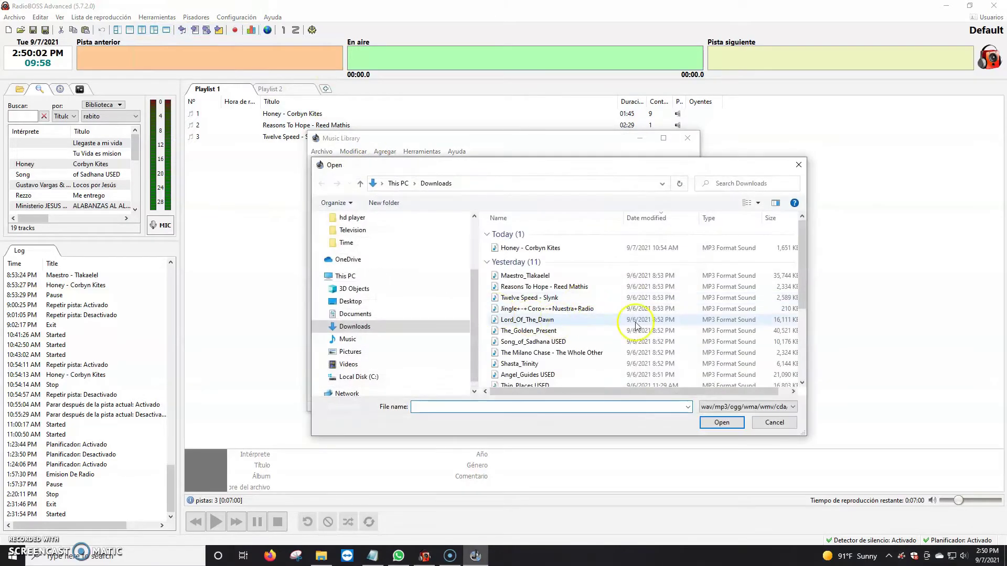
pyautogui.click(557, 353)
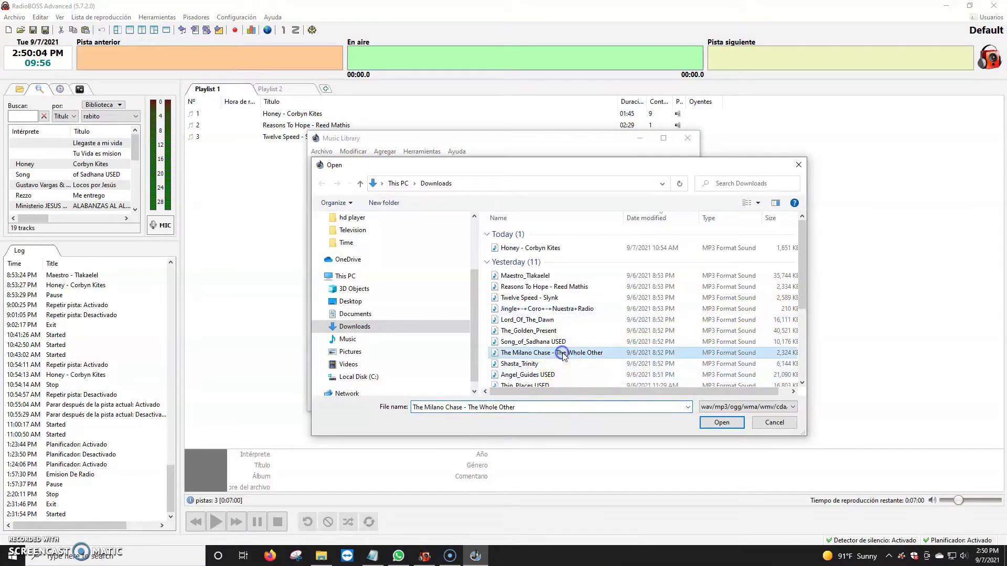
pyautogui.click(723, 424)
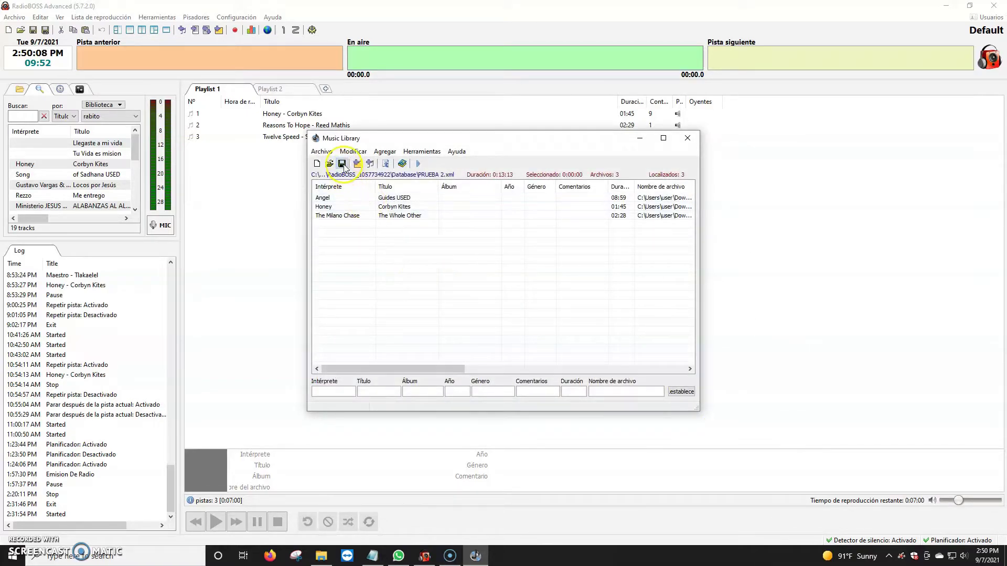
# Save the library under the new name NUEVA LISTA in the Database folder and close the manager
pyautogui.click(317, 152)
pyautogui.click(348, 199)
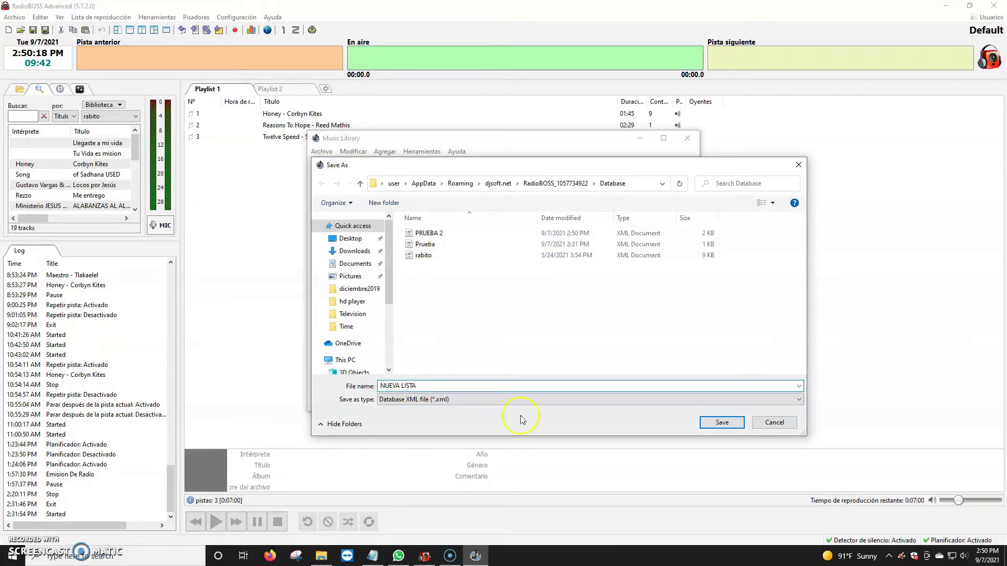
pyautogui.click(739, 423)
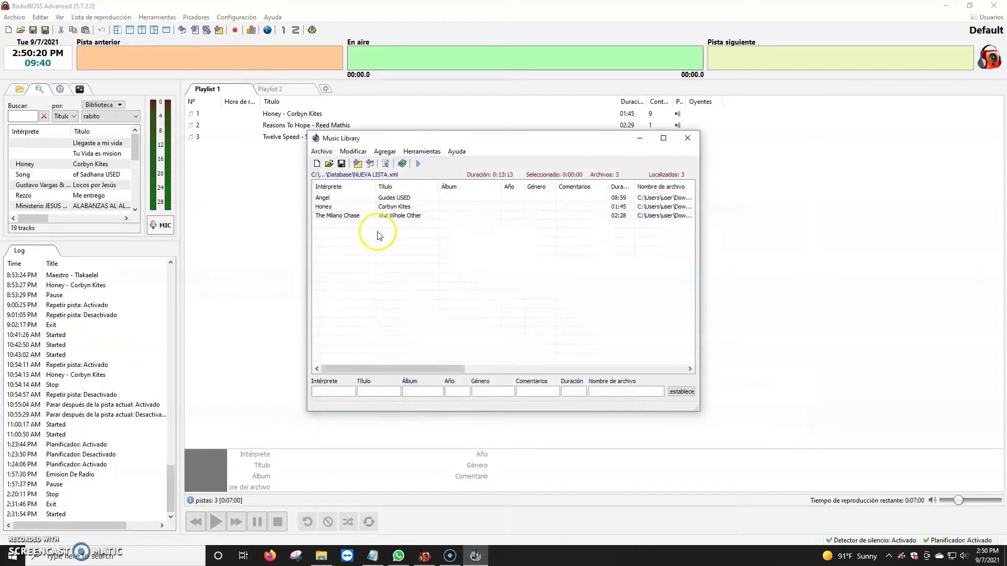
pyautogui.click(687, 138)
# List the tracks of the NUEVA LISTA library in the track search
pyautogui.click(136, 116)
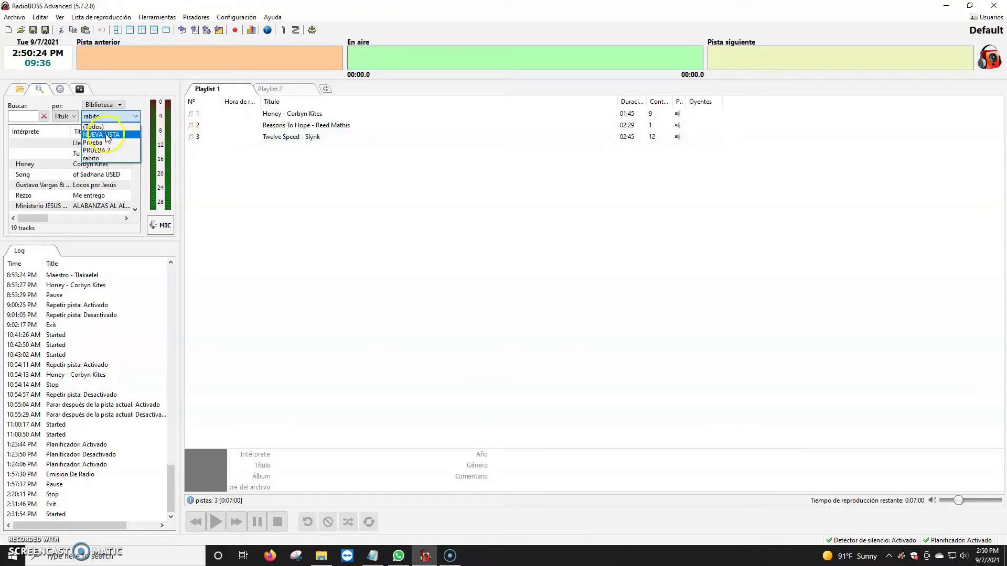
pyautogui.click(134, 146)
pyautogui.click(81, 164)
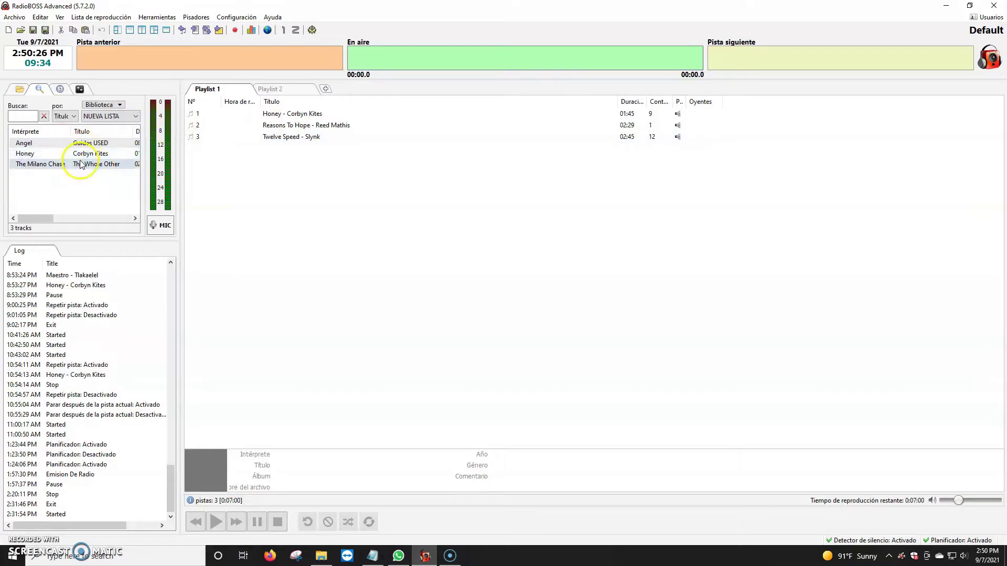
# Search the NUEVA LISTA library by title for "AA" and clear the search text
pyautogui.click(70, 117)
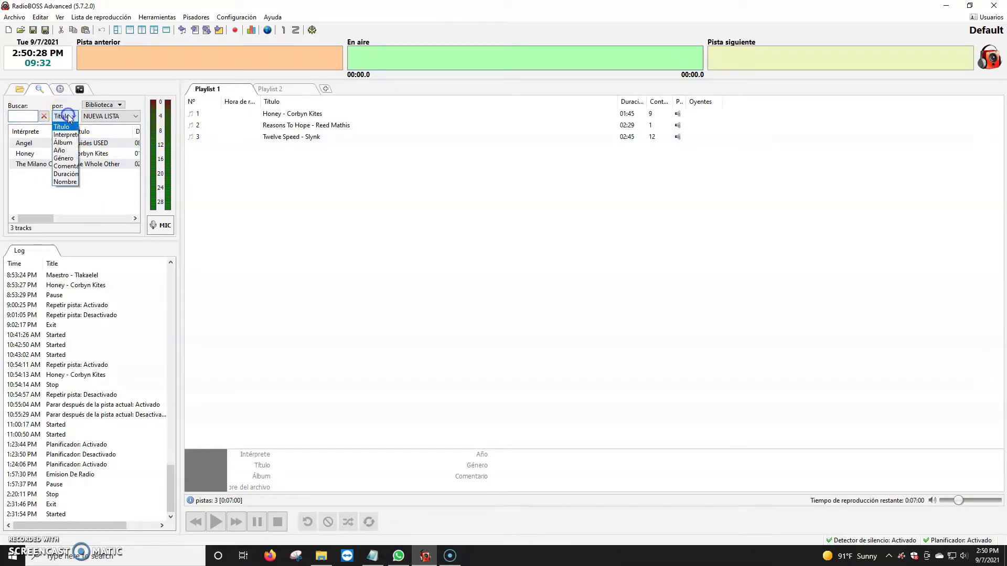
pyautogui.click(65, 127)
pyautogui.click(17, 118)
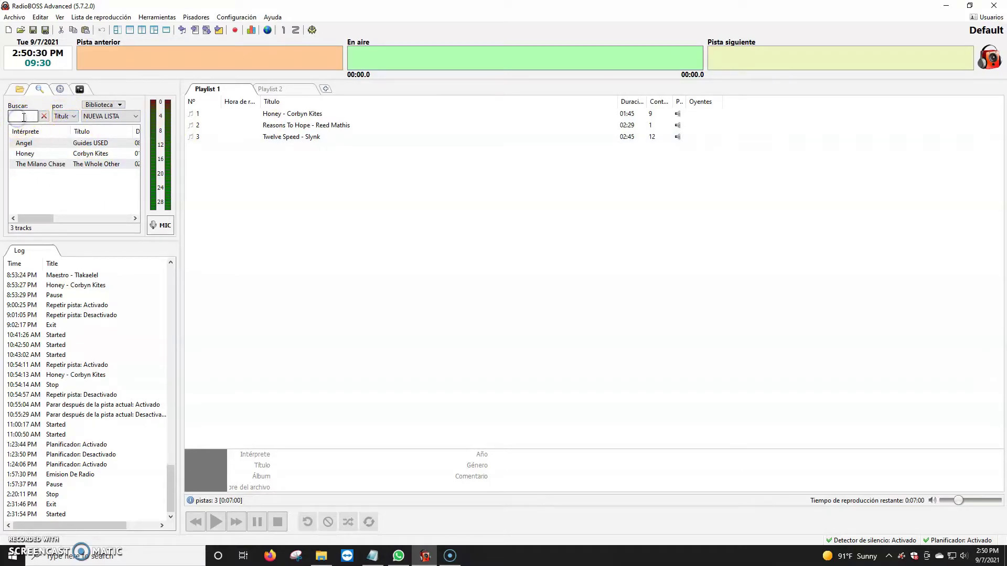
pyautogui.write('AA')
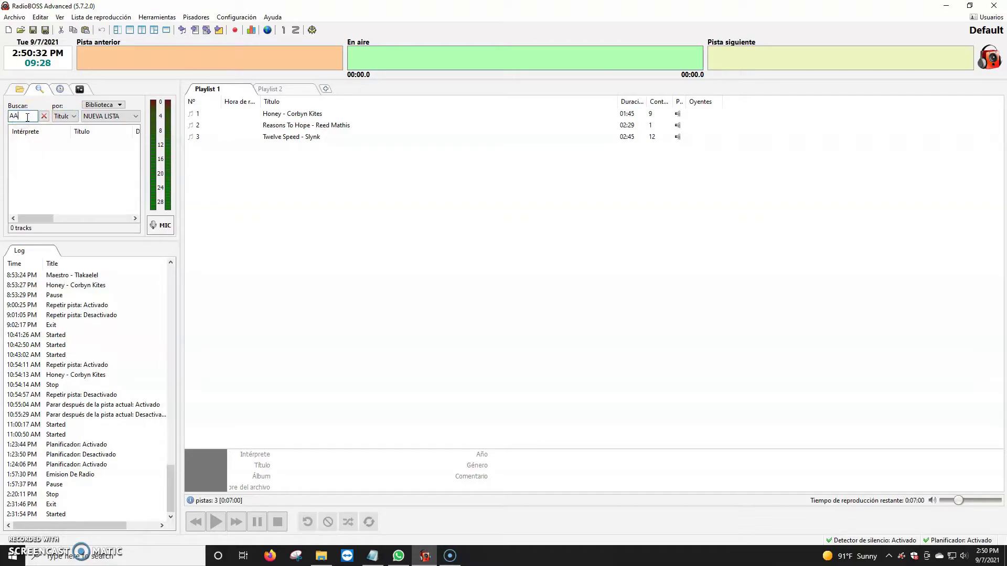
pyautogui.press('BackSpace')
pyautogui.press('BackSpace')
# Search the NUEVA LISTA library by performer (Intérprete) for "A"
pyautogui.click(67, 116)
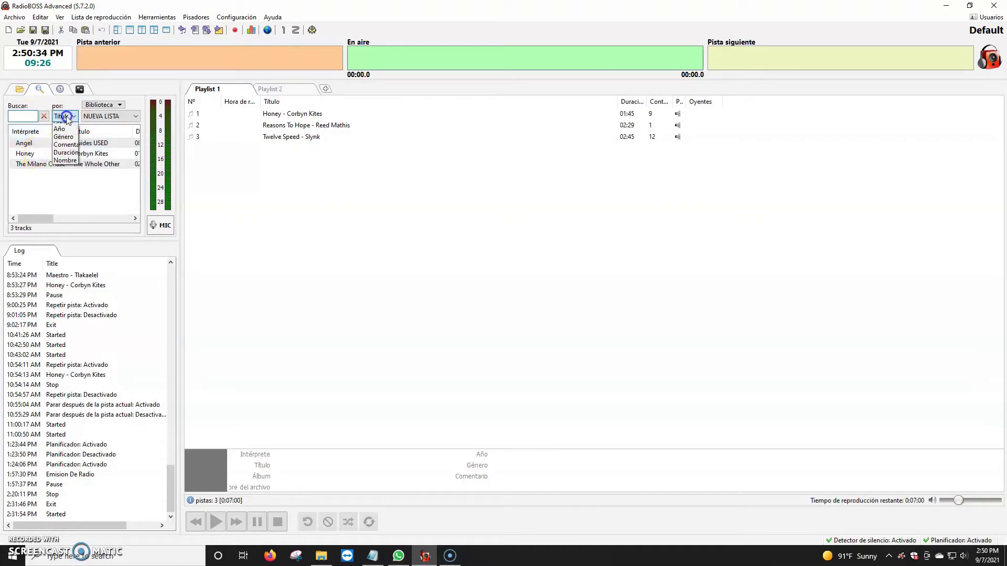
pyautogui.click(68, 136)
pyautogui.click(19, 116)
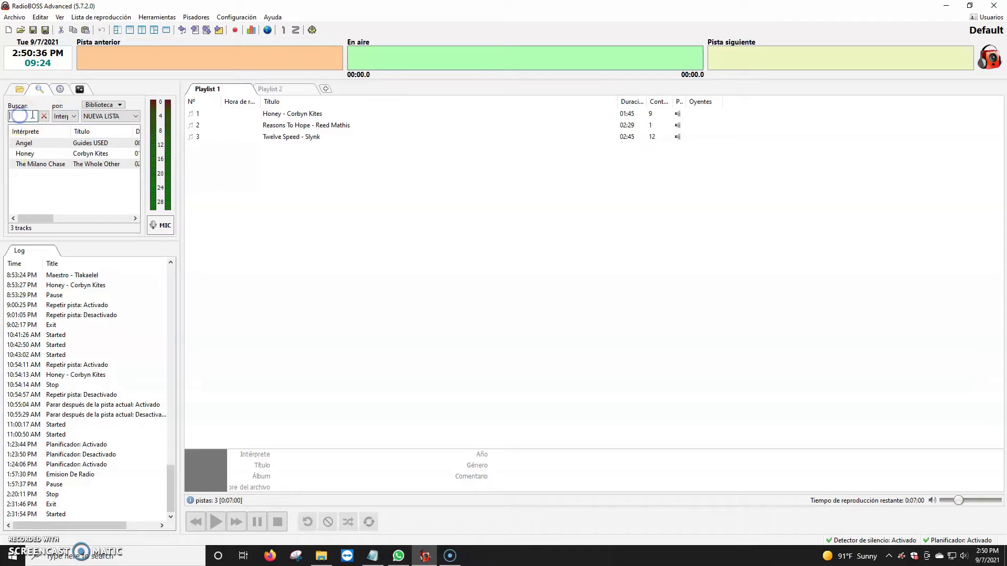
pyautogui.write('A')
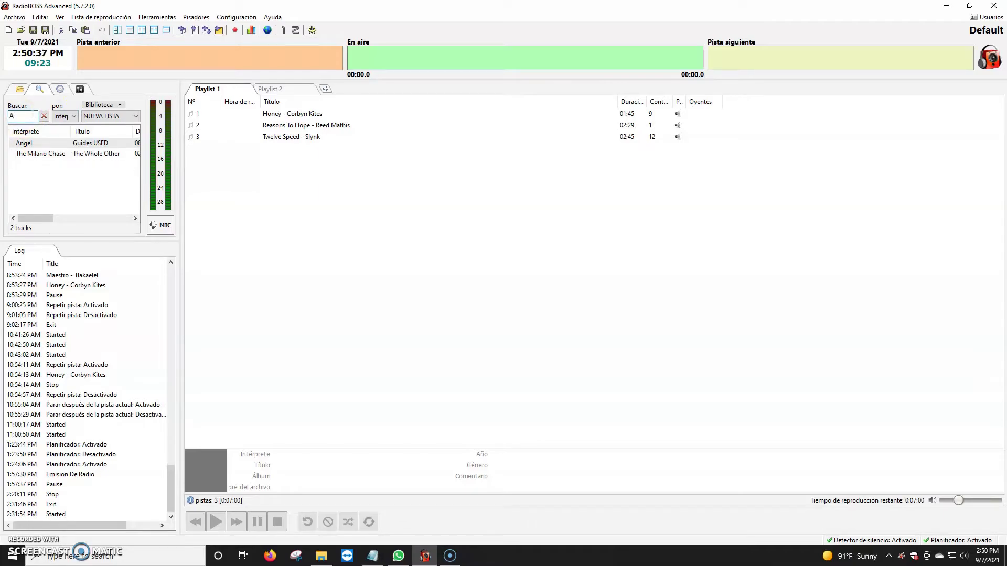
# Search by title for "A" in the Prueba, PRUEBA 2 and rabito libraries, and clear the search text
pyautogui.click(73, 116)
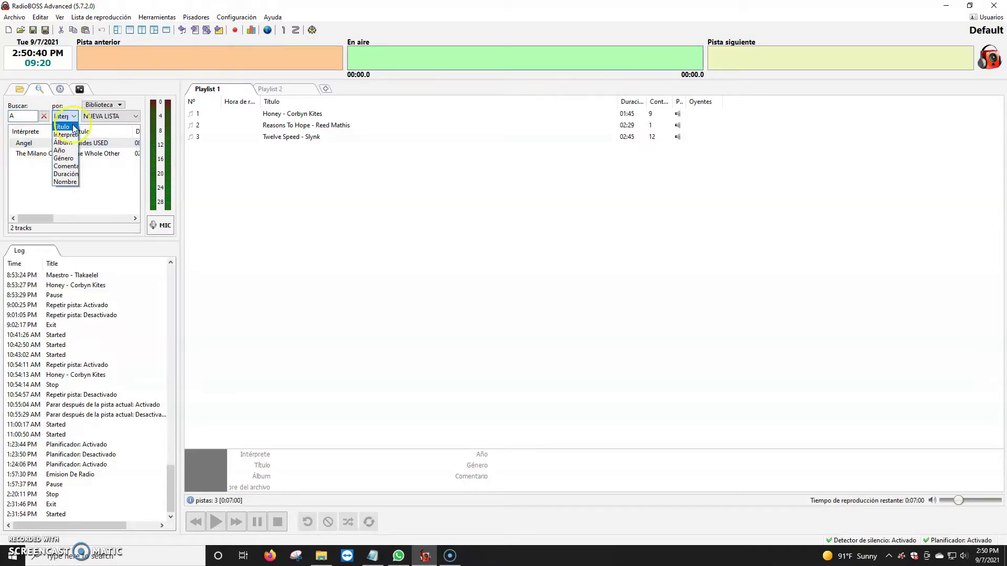
pyautogui.click(74, 127)
pyautogui.click(101, 117)
pyautogui.click(104, 146)
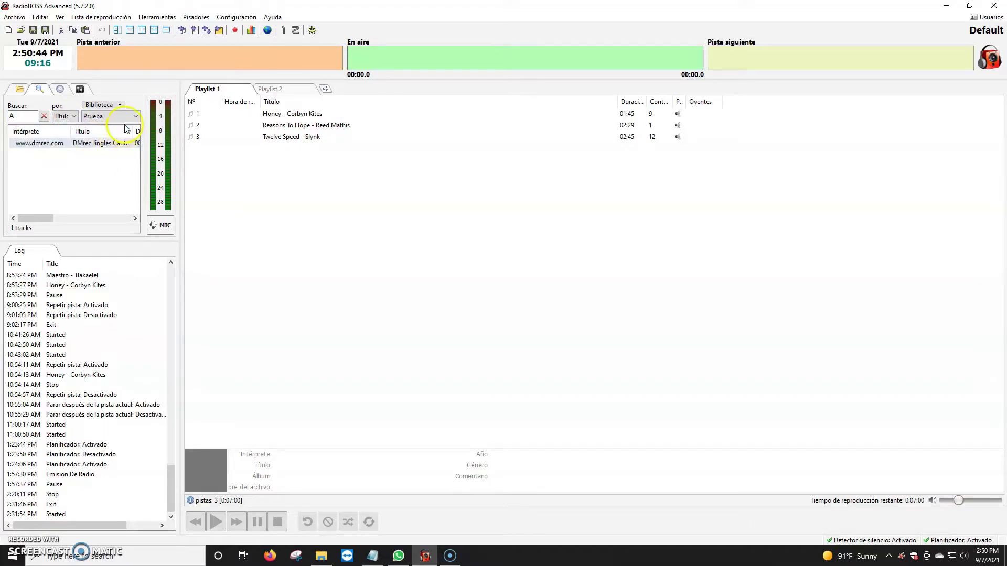
pyautogui.click(131, 116)
pyautogui.click(119, 142)
pyautogui.click(126, 116)
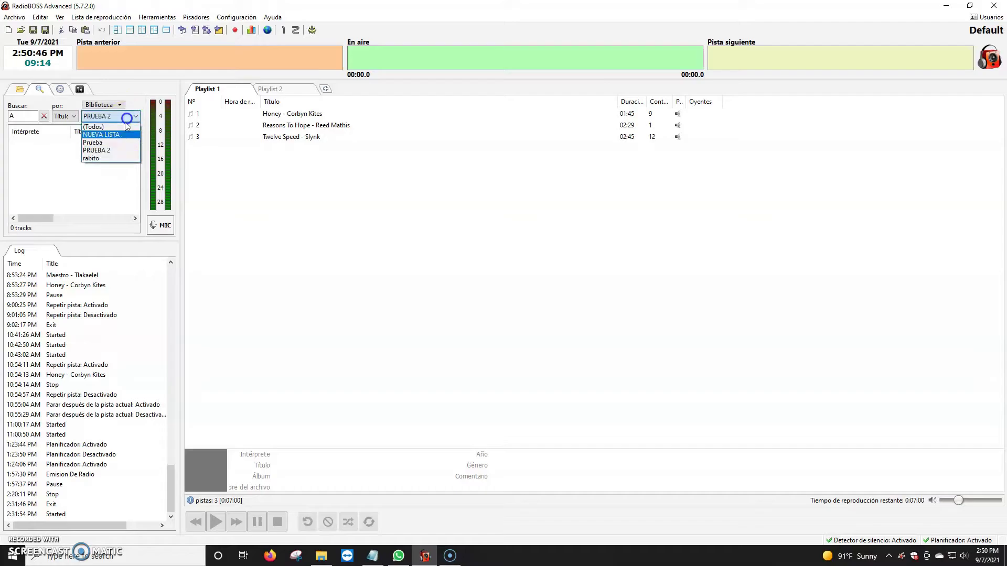
pyautogui.click(99, 156)
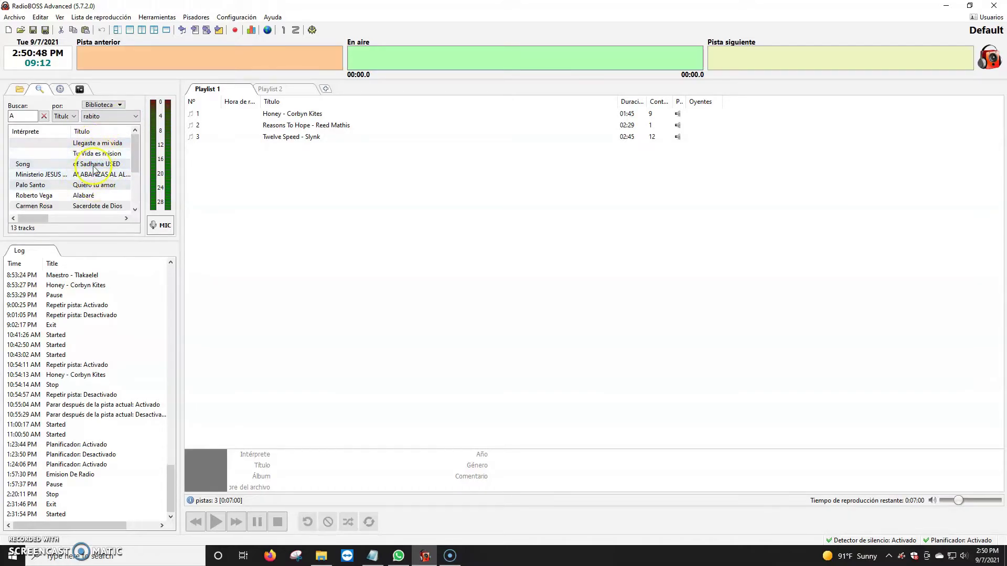
pyautogui.click(23, 116)
pyautogui.press('BackSpace')
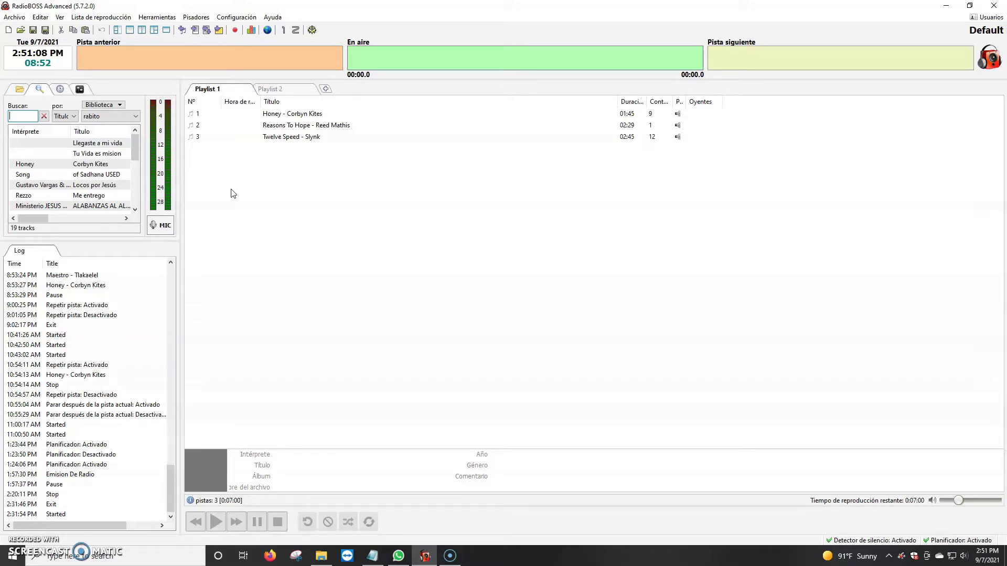
# Search the titles of all libraries (Todos) for "AMO"
pyautogui.click(19, 118)
pyautogui.click(126, 116)
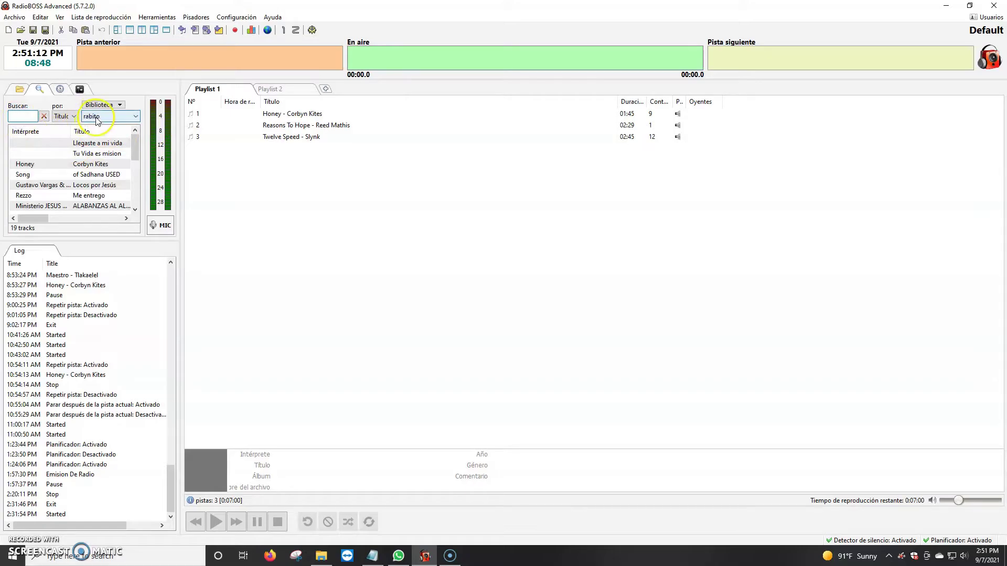
pyautogui.click(106, 124)
pyautogui.click(32, 116)
pyautogui.write('AMO')
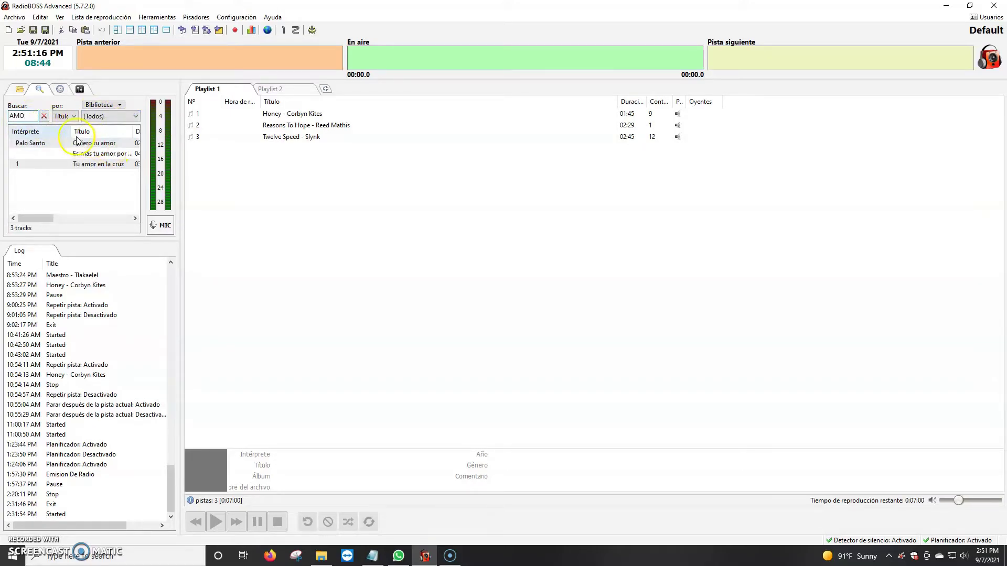
# Look through the available search criteria, keep searching by title, and clear the search text
pyautogui.click(72, 119)
pyautogui.click(73, 117)
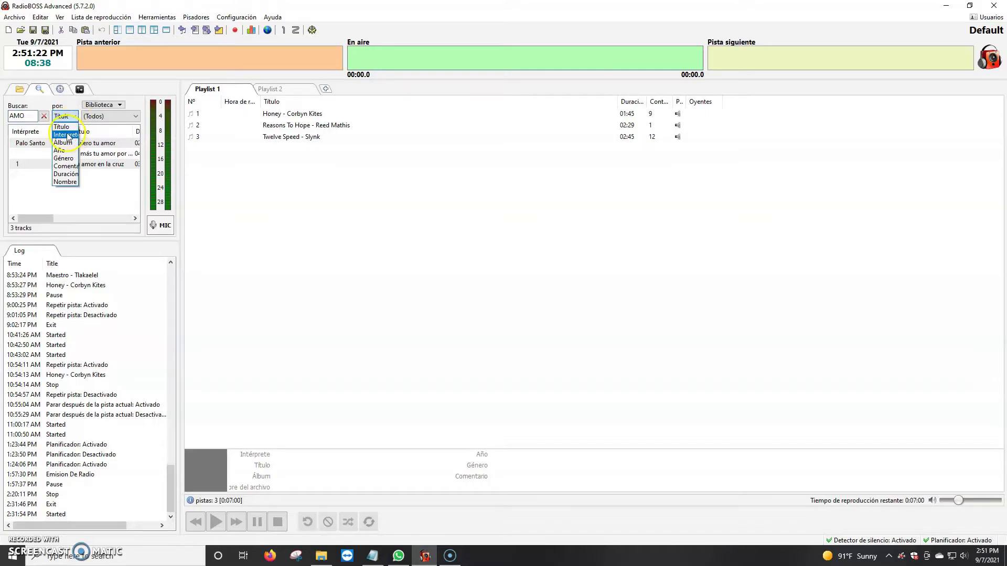
pyautogui.click(66, 144)
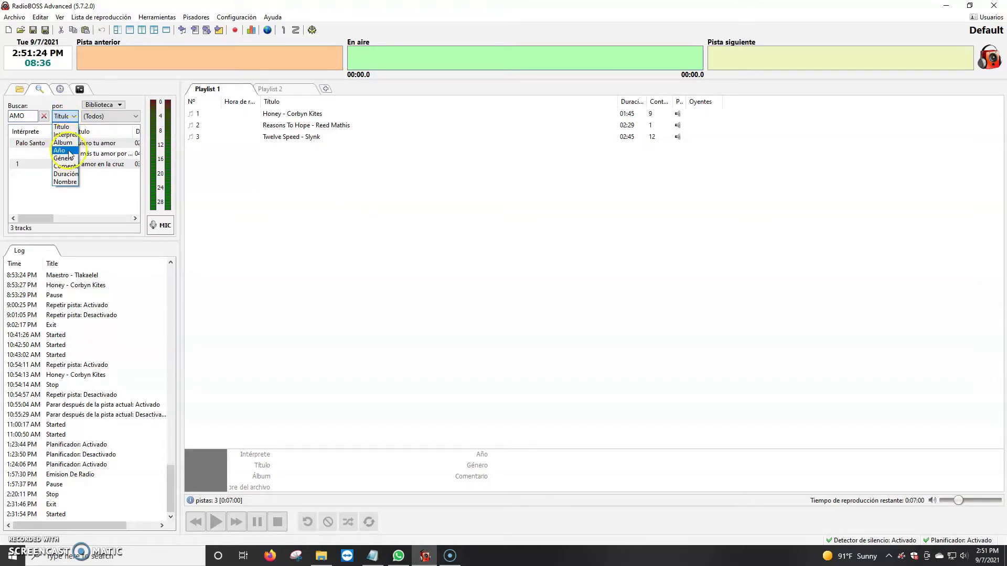
pyautogui.click(73, 117)
pyautogui.click(44, 116)
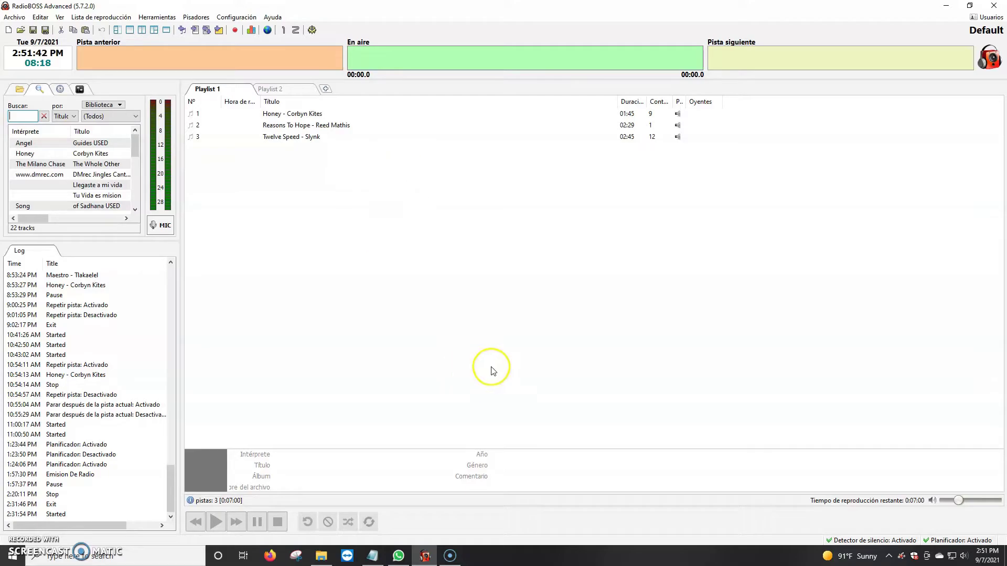
# Switch to the RADIOBOSS checklist in Notepad and mark item 14, on adding music to the music library, with an asterisk
pyautogui.click(379, 557)
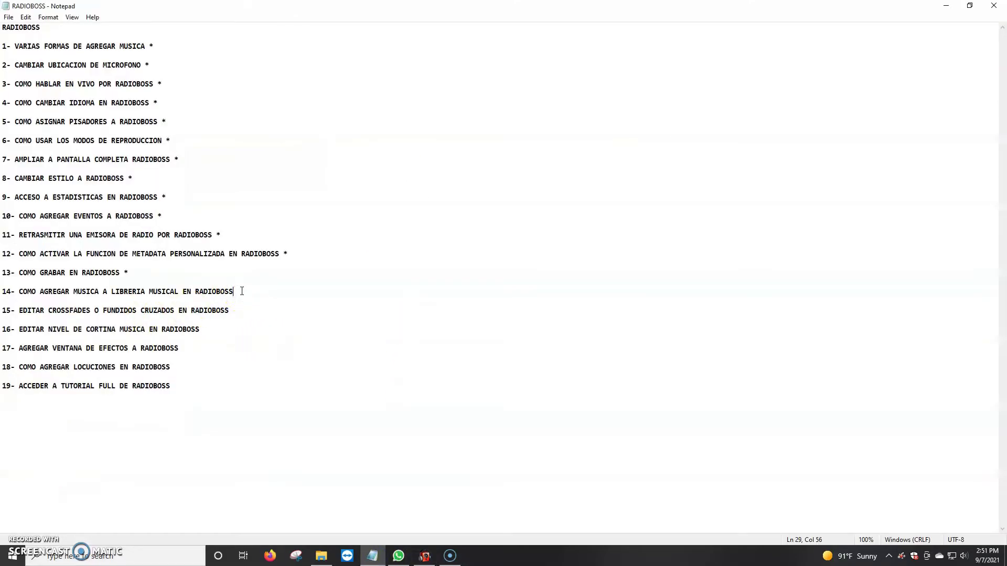
pyautogui.write('B')
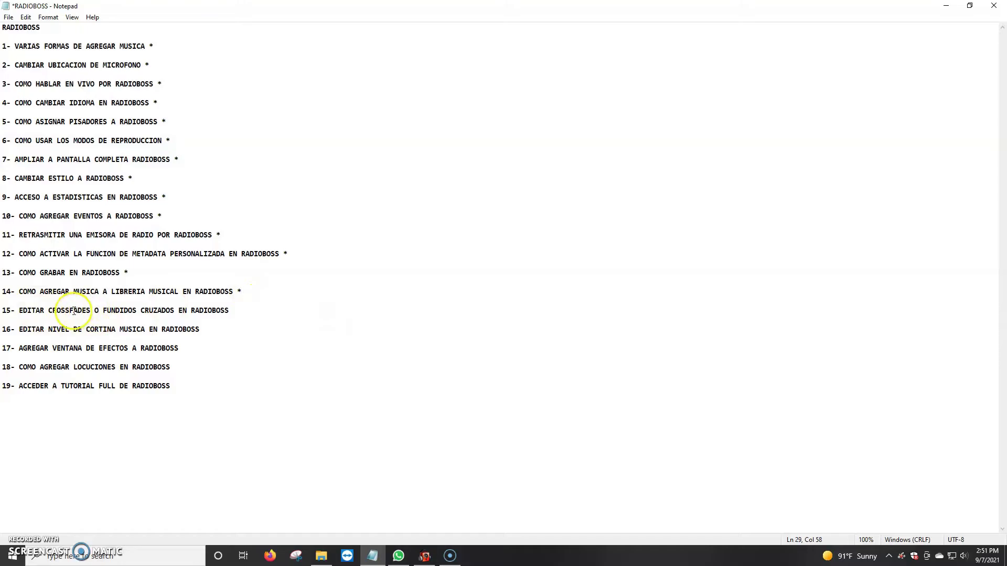
# Switch to RadioBOSS, review the Crossfades options for music and file types, and accept them as they are
pyautogui.click(946, 5)
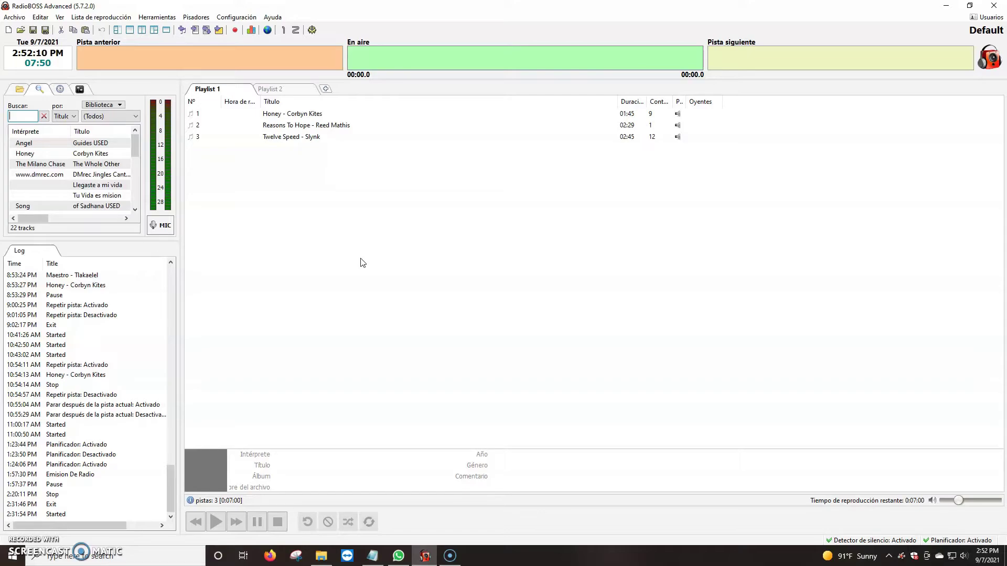
pyautogui.click(198, 17)
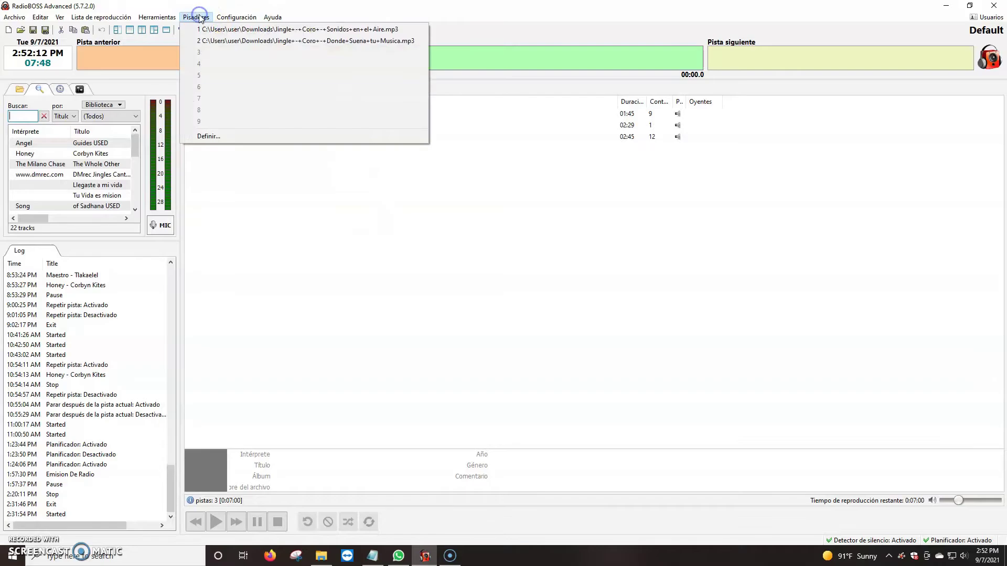
pyautogui.moveTo(233, 20)
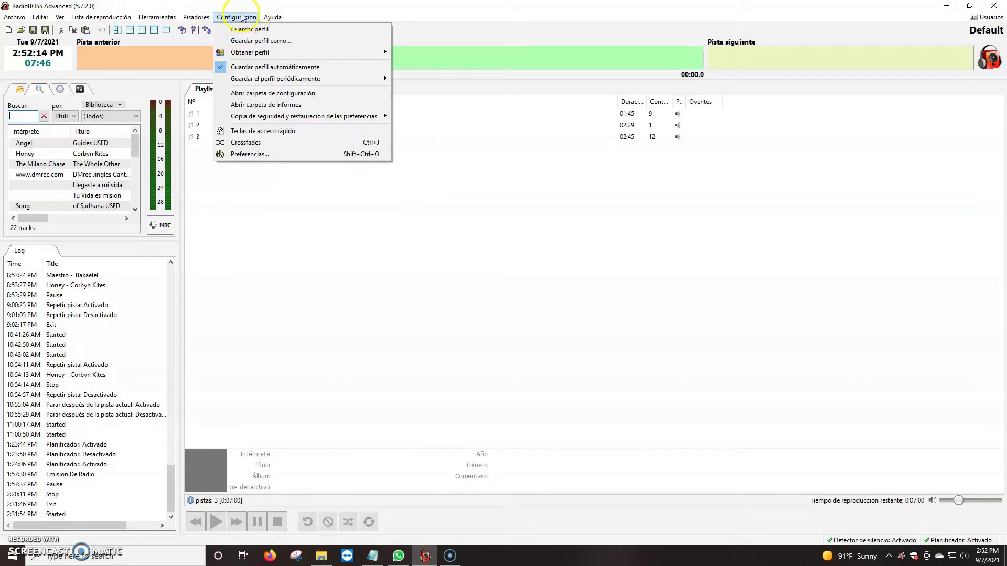
pyautogui.click(244, 144)
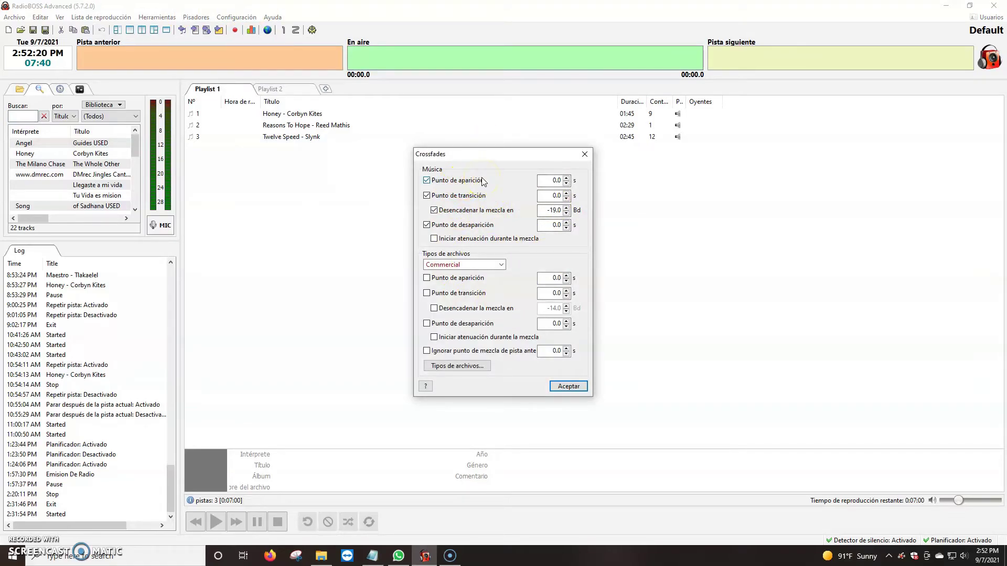
pyautogui.click(550, 179)
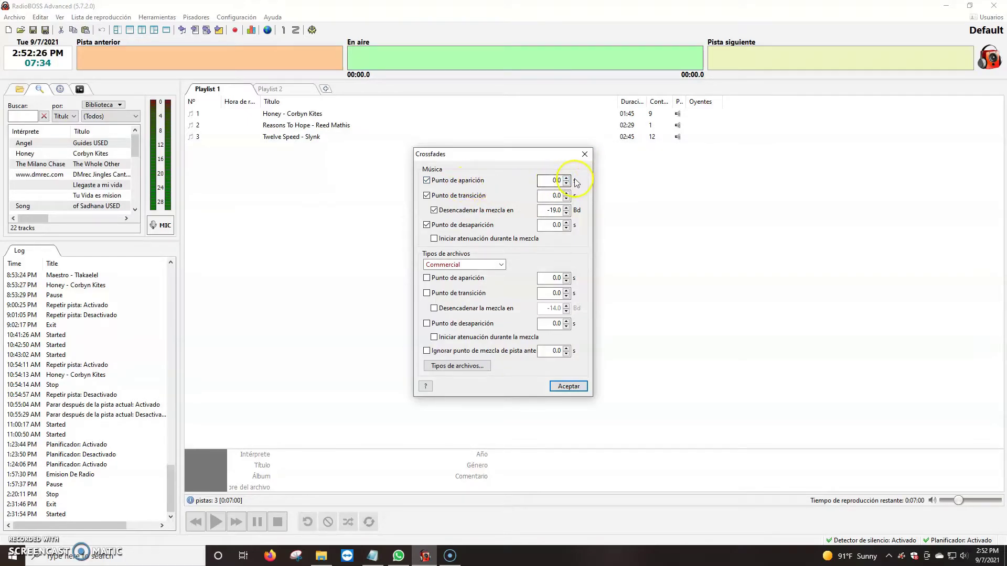
pyautogui.click(551, 210)
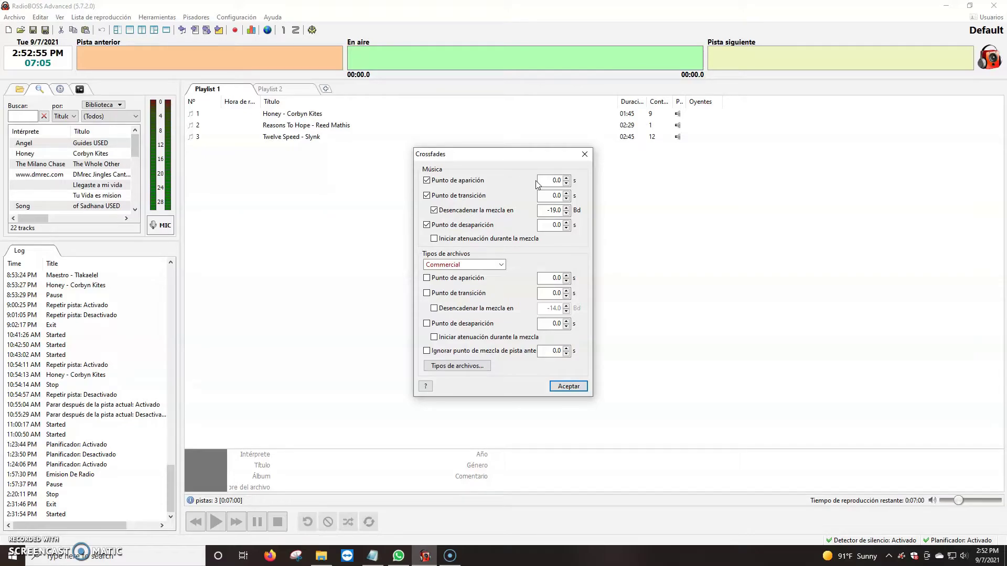
pyautogui.click(569, 387)
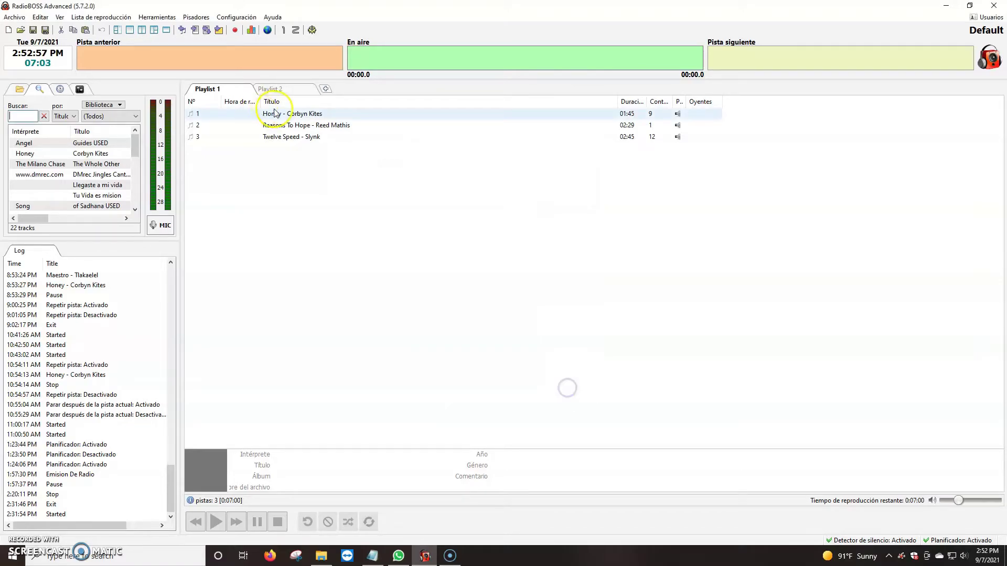
# Examine the playback fade (Fundidos) options in the program settings, and leave the settings without saving
pyautogui.click(311, 29)
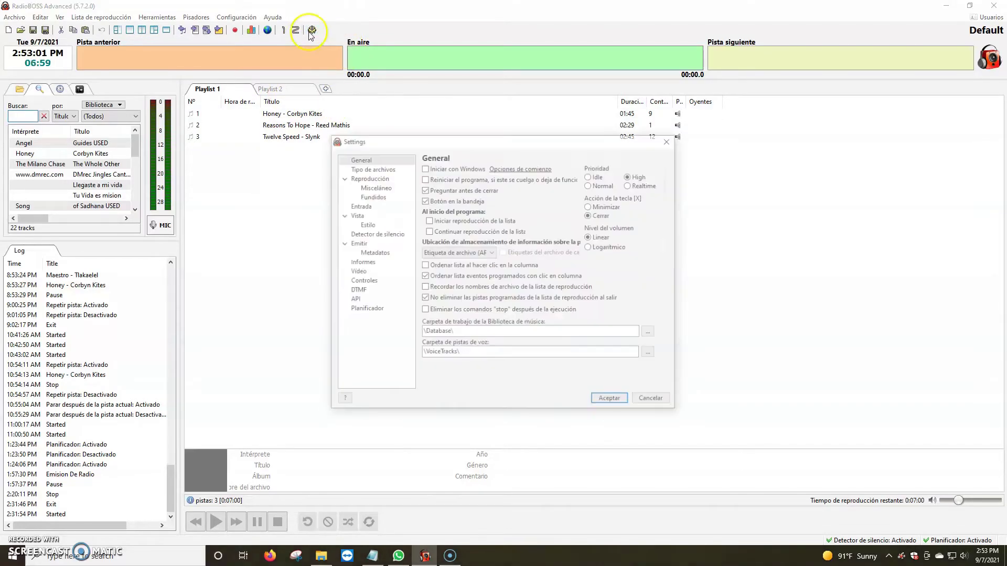
pyautogui.click(370, 196)
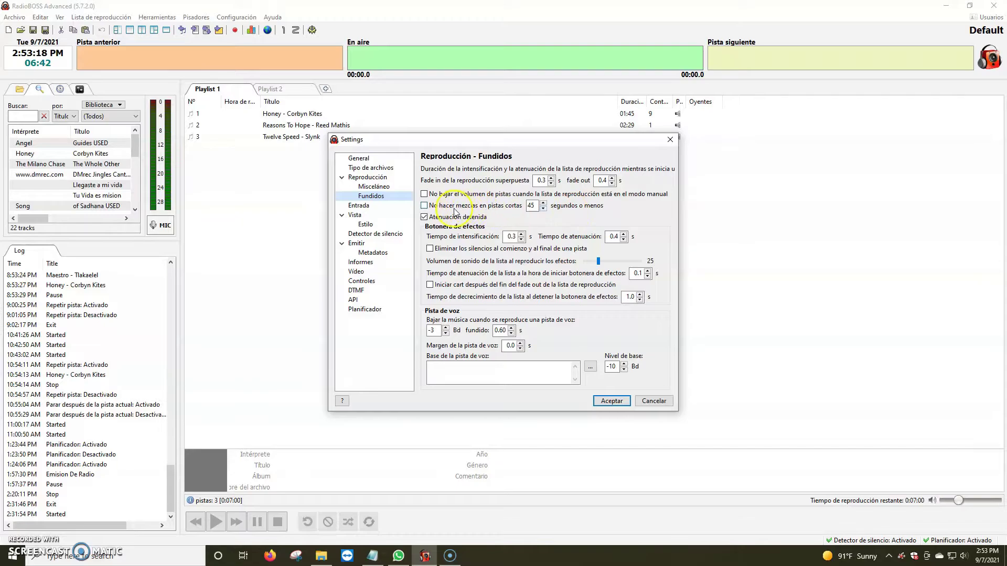
pyautogui.click(523, 216)
pyautogui.click(510, 226)
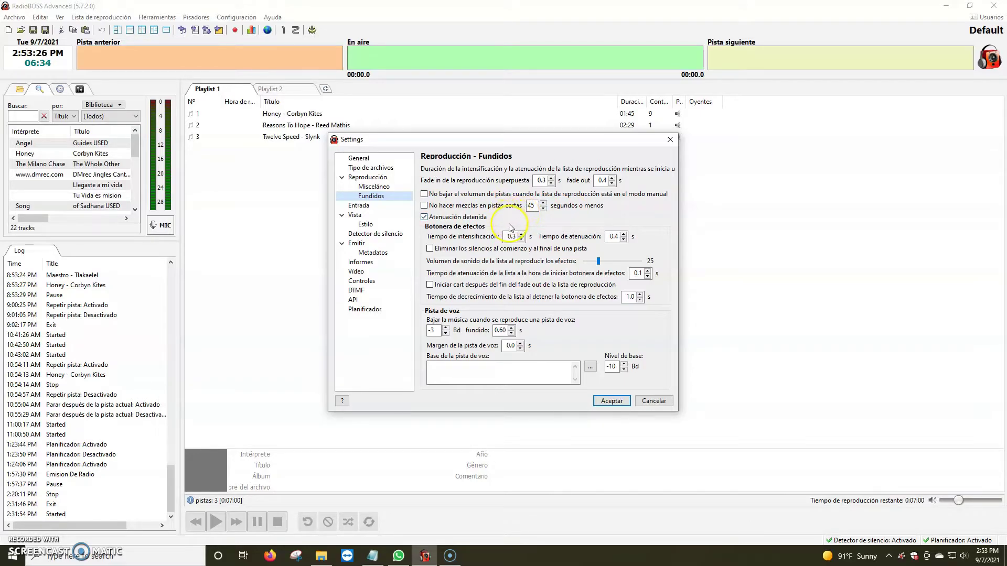
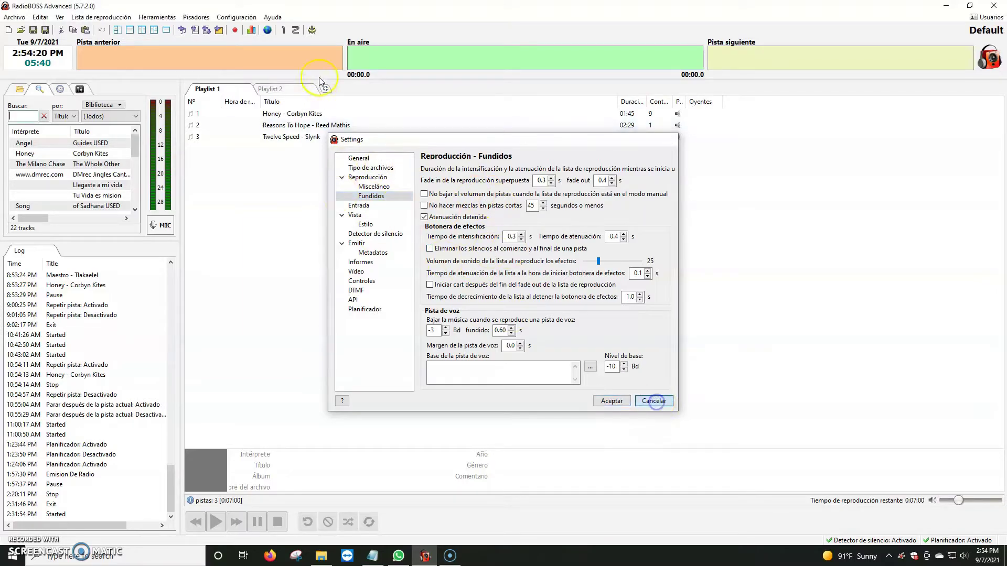
pyautogui.click(654, 401)
pyautogui.click(313, 30)
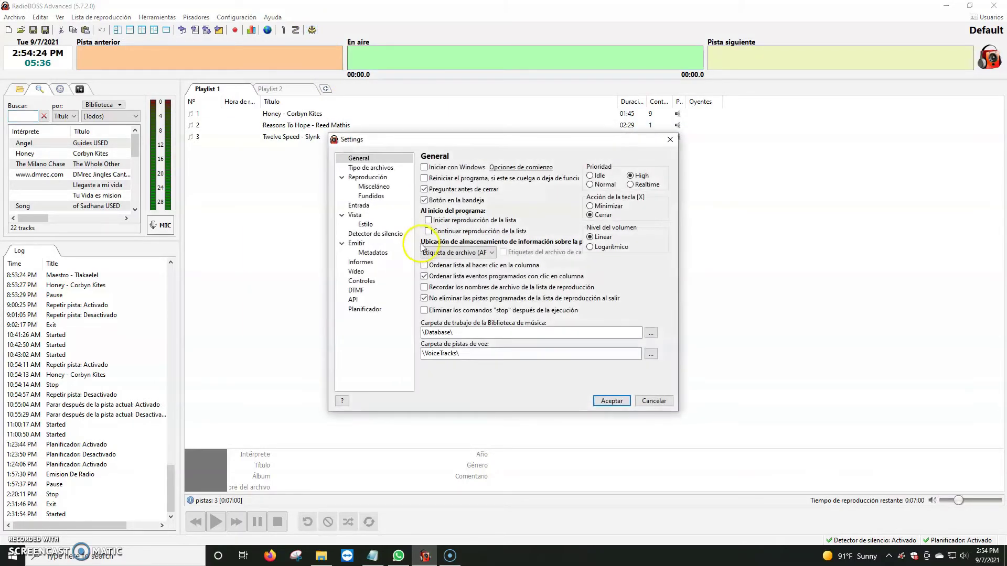
pyautogui.click(371, 196)
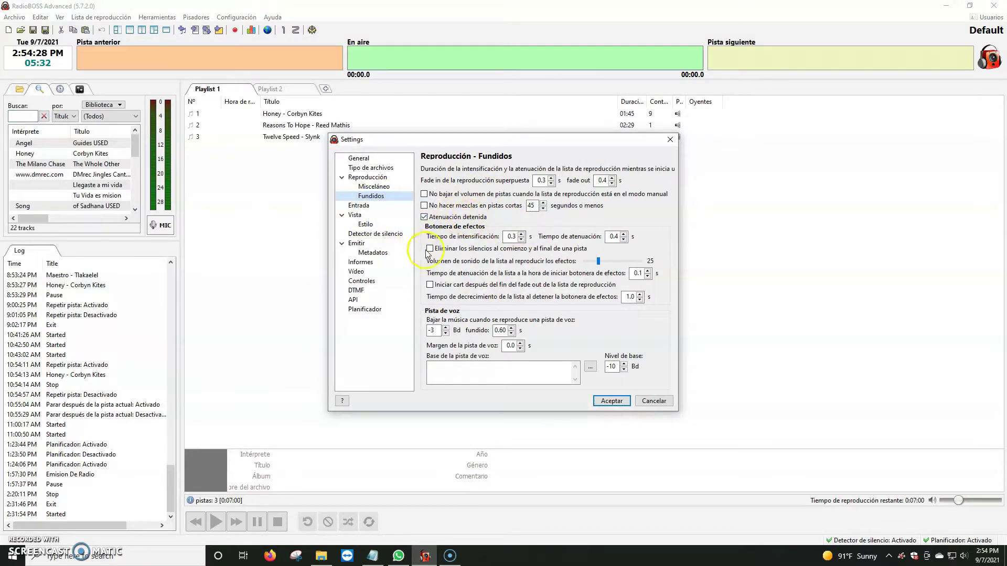
pyautogui.click(653, 402)
# Switch to the RADIOBOSS checklist in Notepad and mark item 15, on editing crossfades, with an asterisk
pyautogui.click(372, 557)
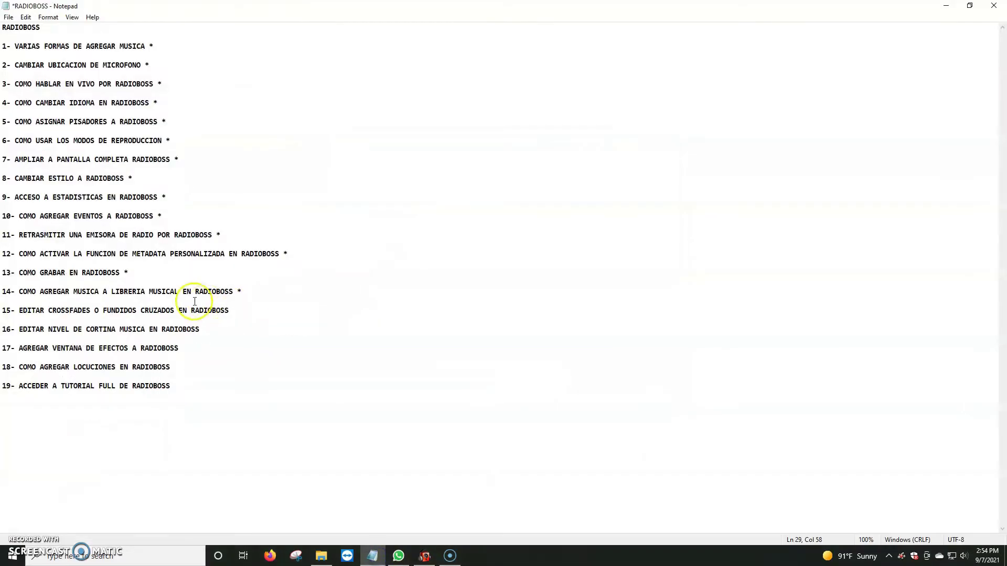
pyautogui.click(242, 315)
pyautogui.write('*')
pyautogui.click(406, 327)
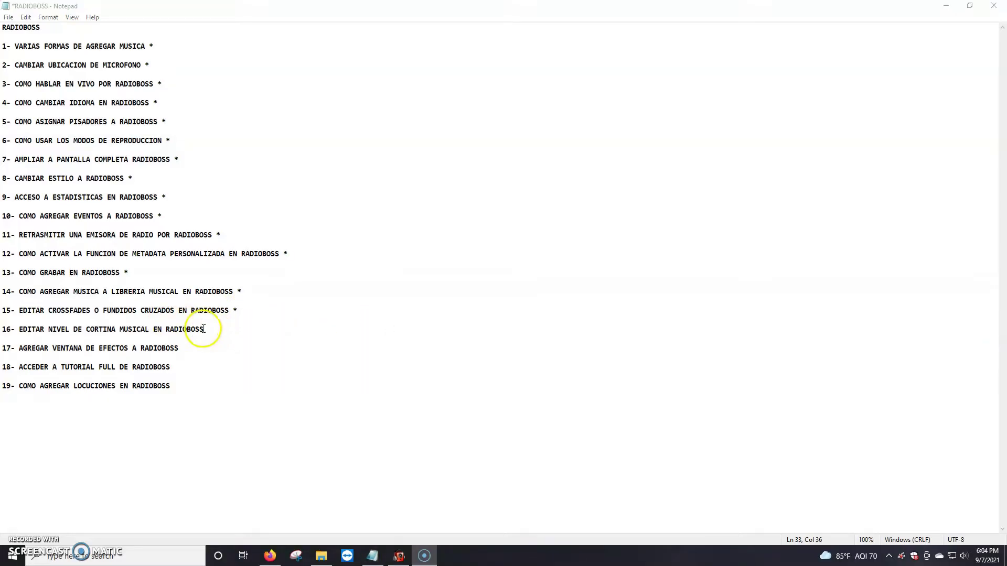
# Highlight the text of checklist item 16, then switch to RadioBOSS and display its input (Entrada) settings
pyautogui.moveTo(203, 329); pyautogui.dragTo(19, 331)
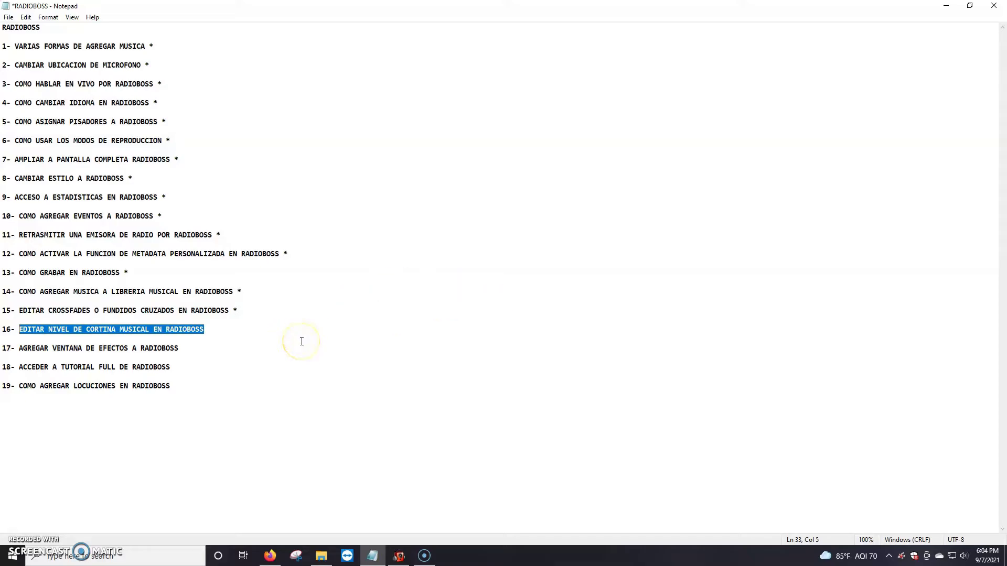
pyautogui.click(399, 556)
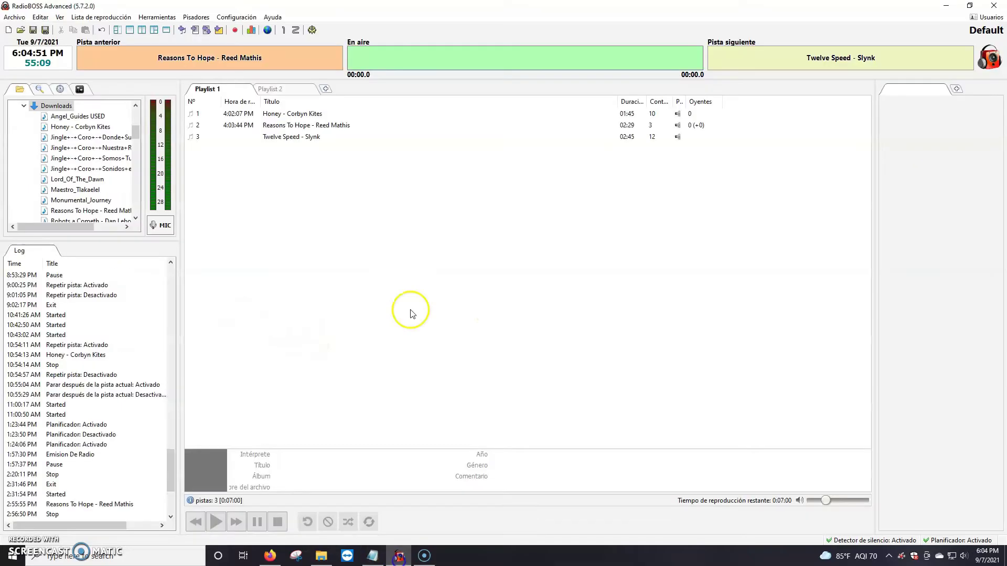
pyautogui.click(313, 31)
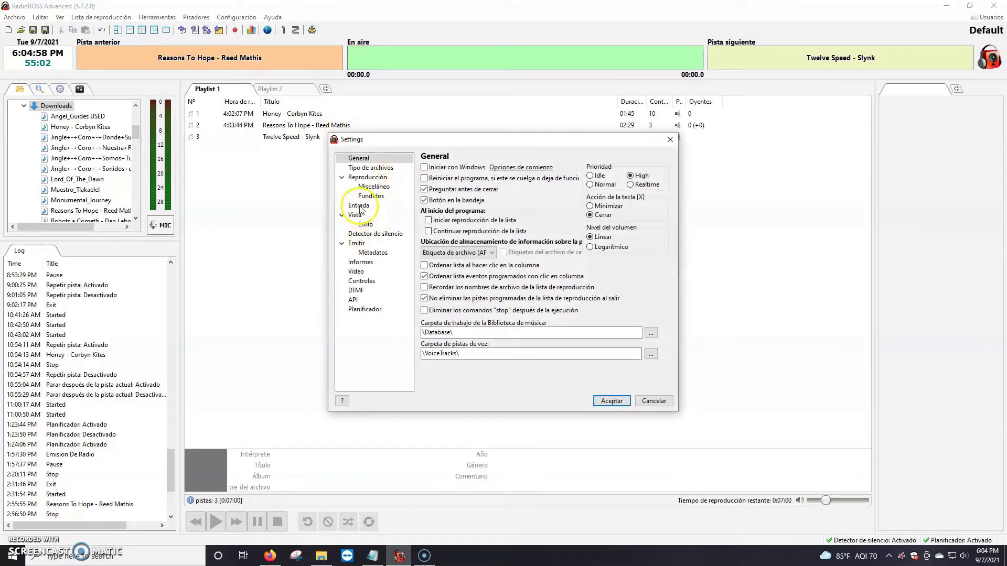
pyautogui.click(359, 207)
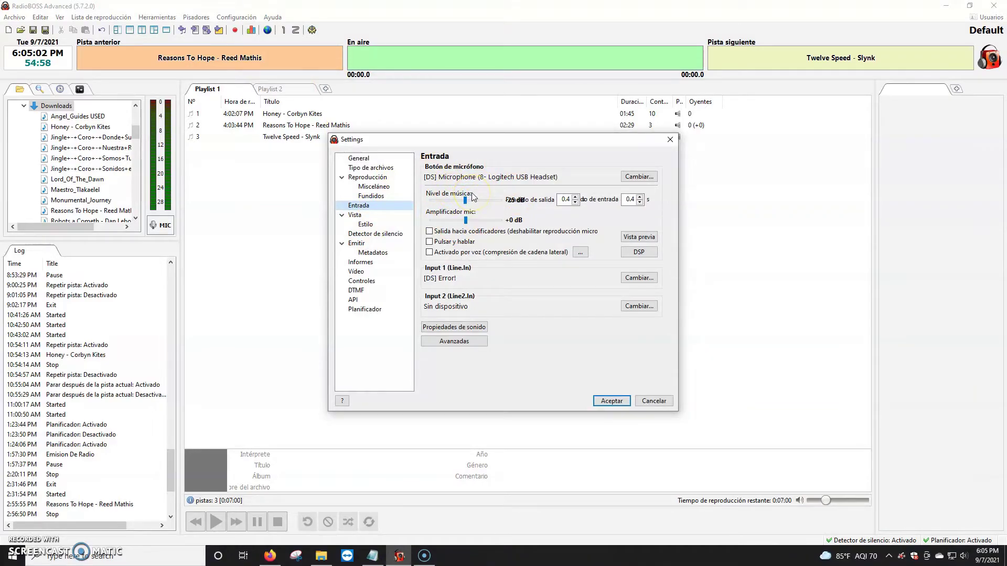
# Examine the music level and microphone amplifier controls for the microphone button, and leave the settings without saving
pyautogui.click(463, 205)
pyautogui.click(168, 229)
pyautogui.click(323, 146)
pyautogui.moveTo(465, 200)
pyautogui.mouseDown()
pyautogui.moveTo(442, 199)
pyautogui.moveTo(477, 202)
pyautogui.moveTo(460, 201)
pyautogui.mouseUp()
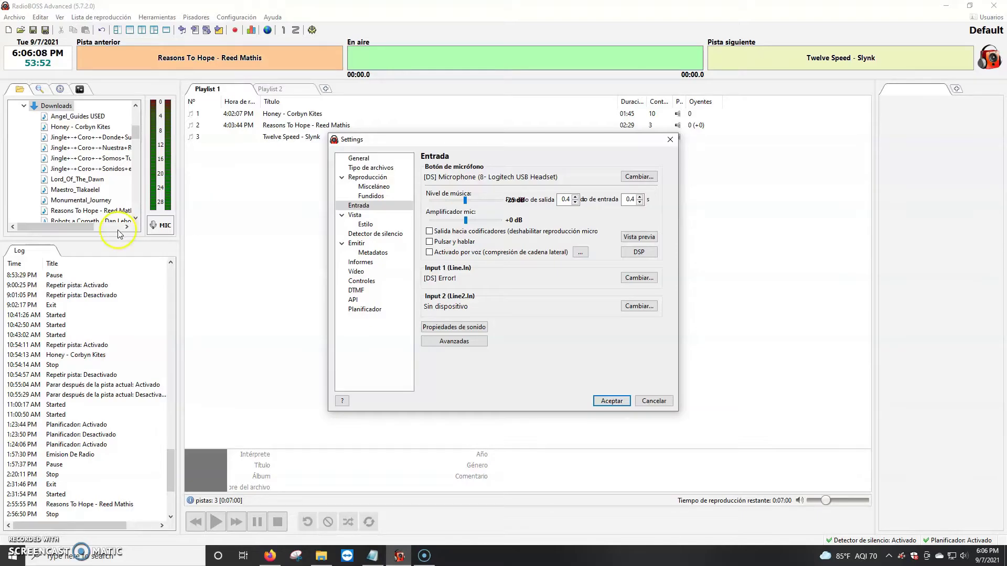
pyautogui.click(168, 229)
pyautogui.click(164, 229)
pyautogui.click(465, 201)
pyautogui.click(473, 199)
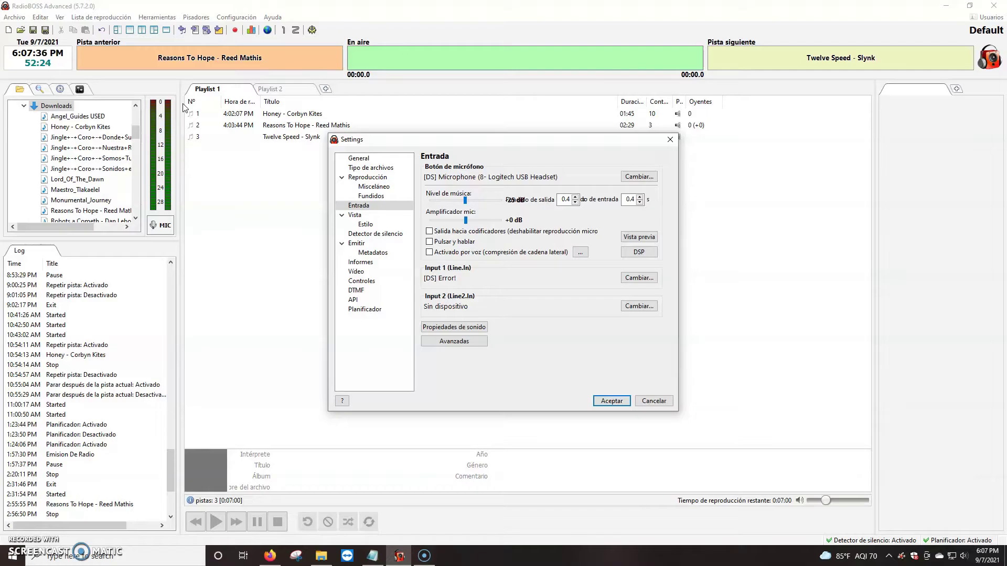
pyautogui.click(292, 149)
pyautogui.click(466, 220)
pyautogui.click(465, 202)
pyautogui.click(466, 202)
pyautogui.click(466, 200)
pyautogui.click(466, 220)
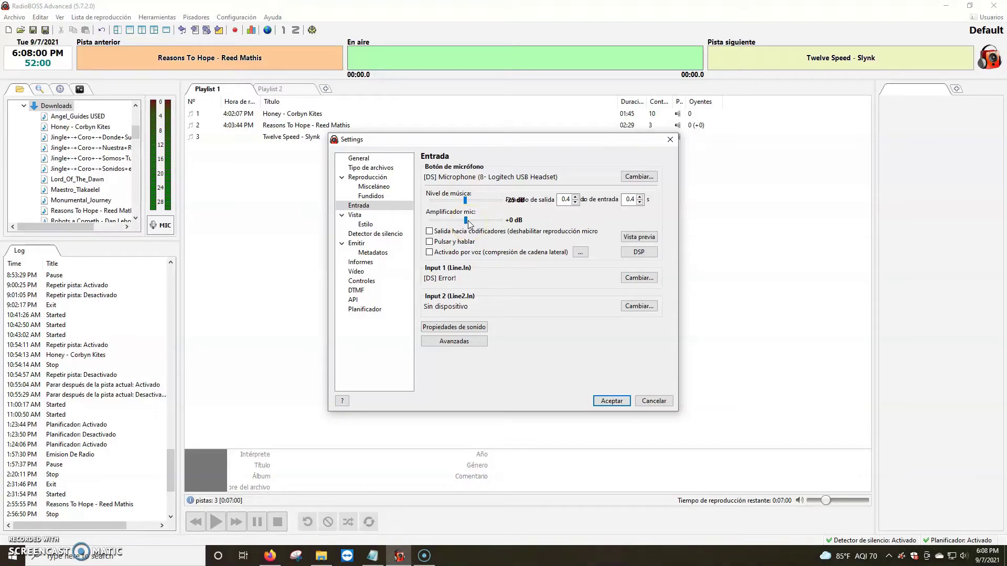
pyautogui.click(516, 206)
pyautogui.click(654, 400)
# Switch to the checklist in Notepad and mark item 16, on the background music level, with an asterisk
pyautogui.click(368, 556)
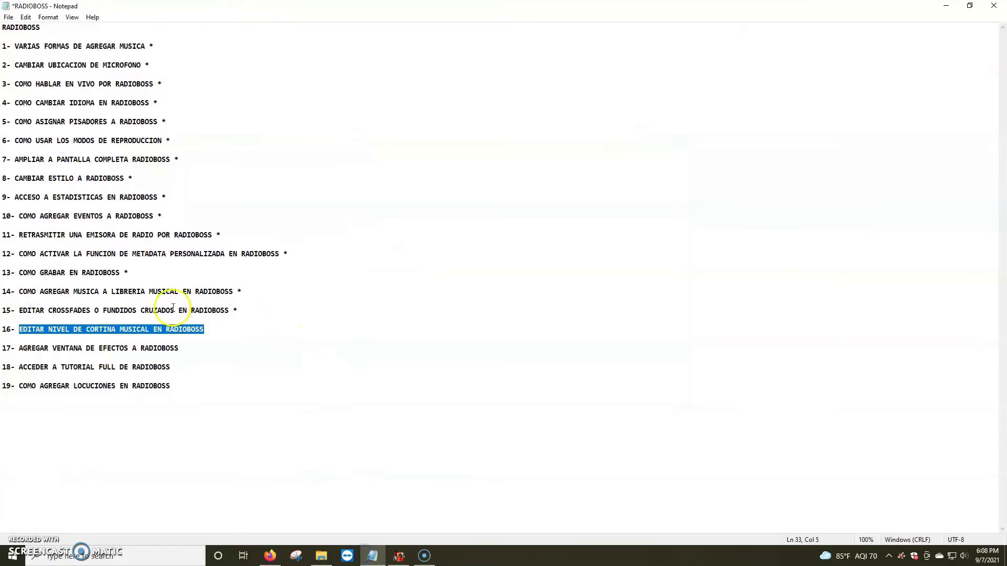
pyautogui.click(206, 328)
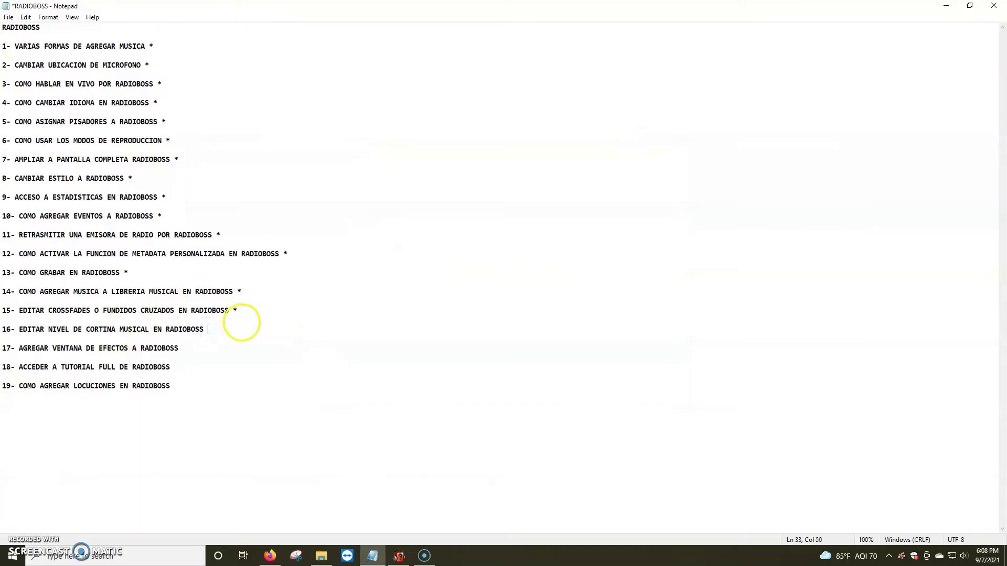
pyautogui.write('*')
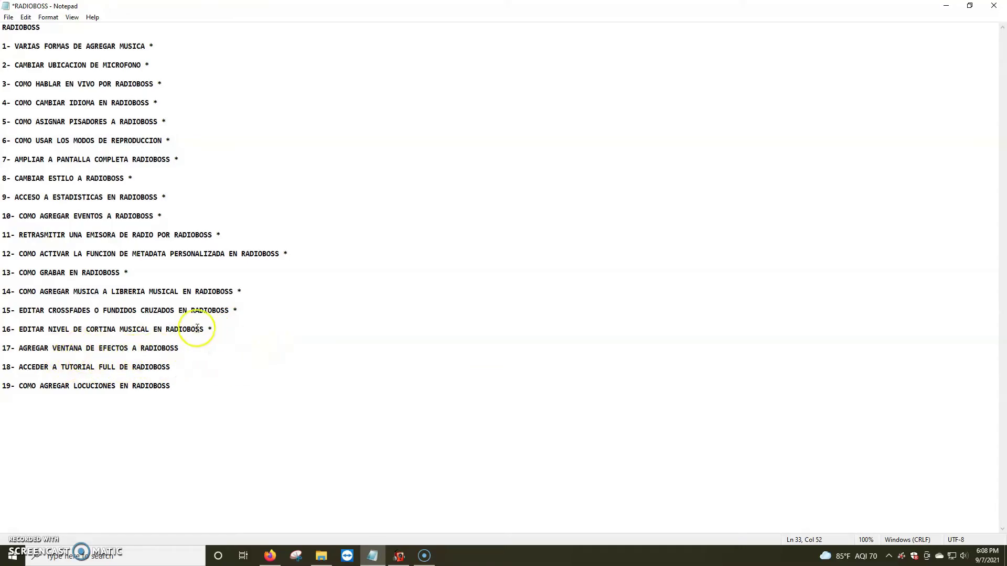
# Switch to RadioBOSS and alternate between the layouts without and with the extra side panel, ending with the panel shown
pyautogui.click(399, 555)
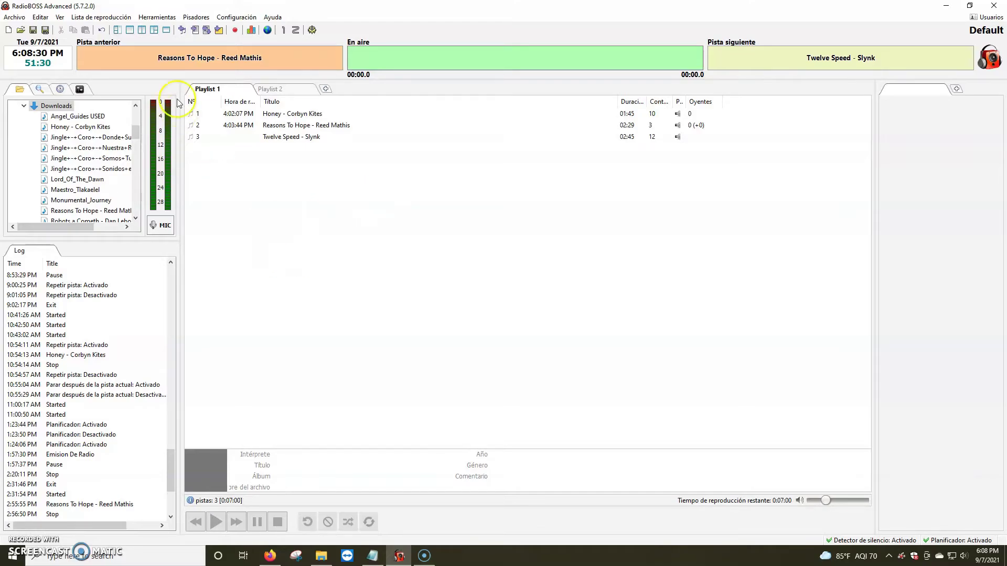
pyautogui.click(130, 32)
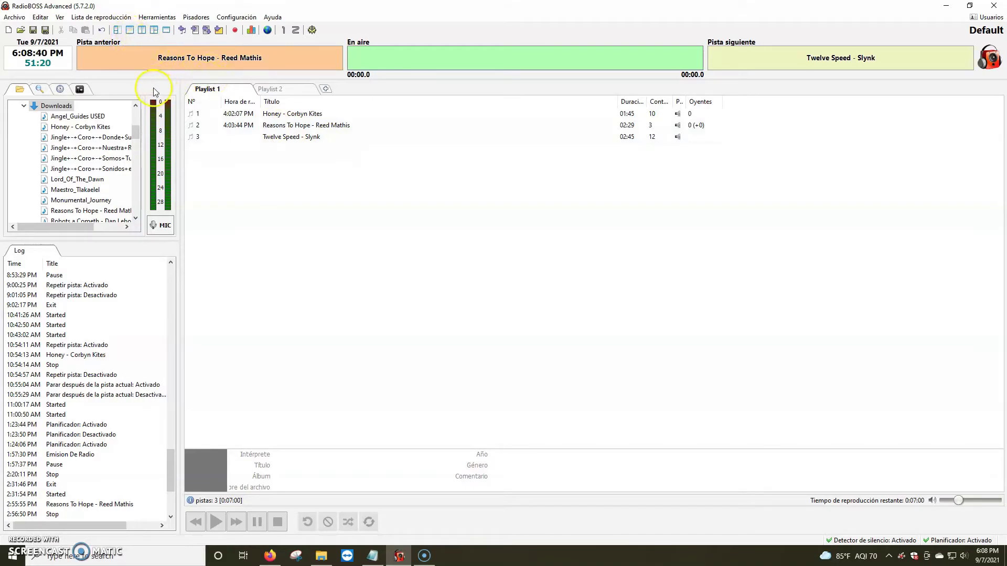
pyautogui.click(141, 32)
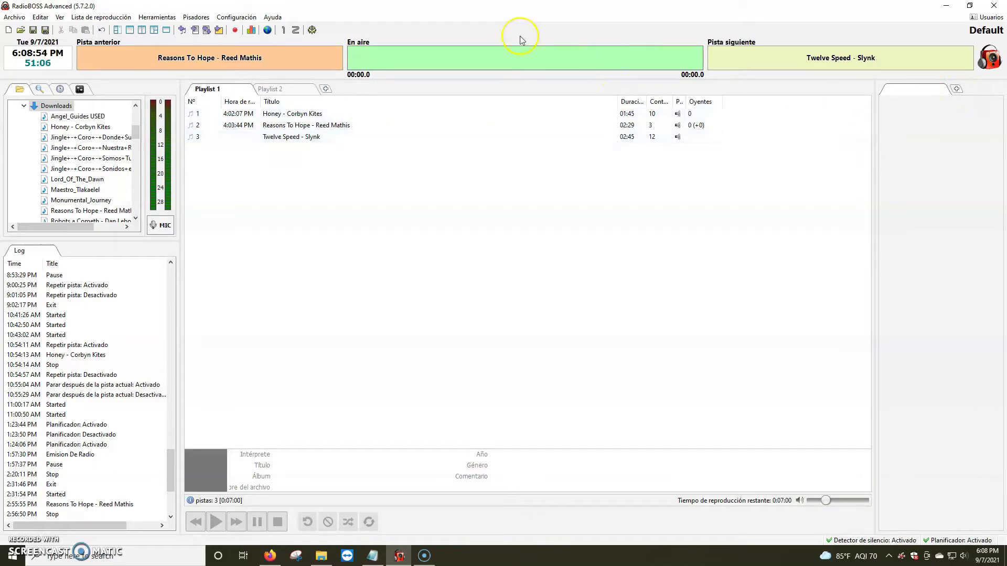
pyautogui.click(130, 30)
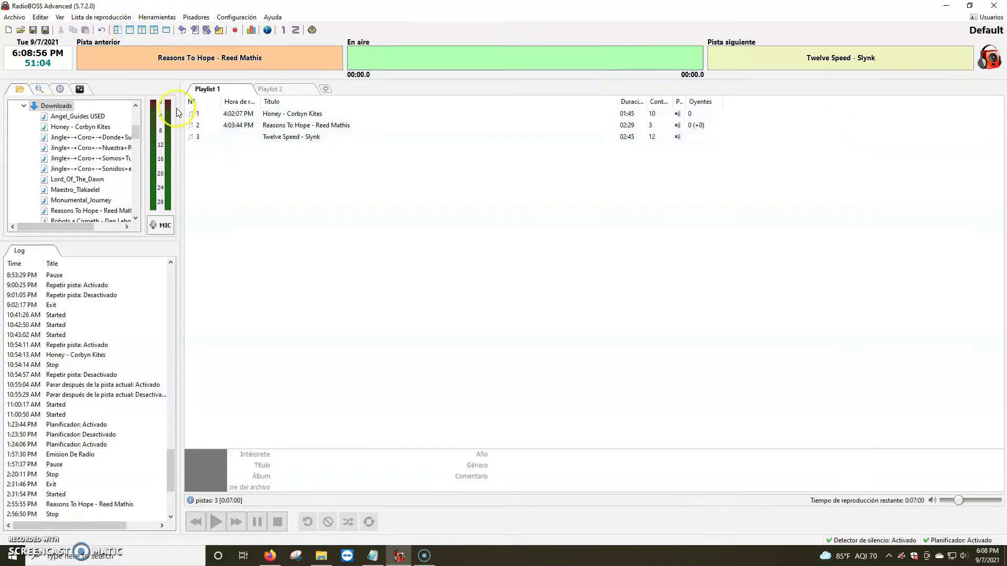
pyautogui.click(144, 33)
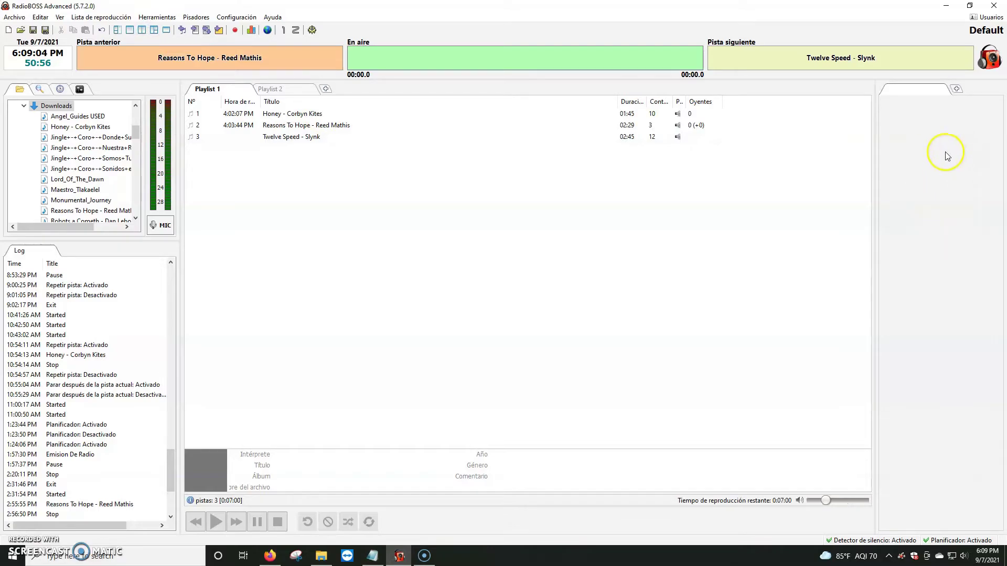
# Add an effects cart wall (Botonera de efectos) named CART0 to the empty side panel
pyautogui.click(957, 90)
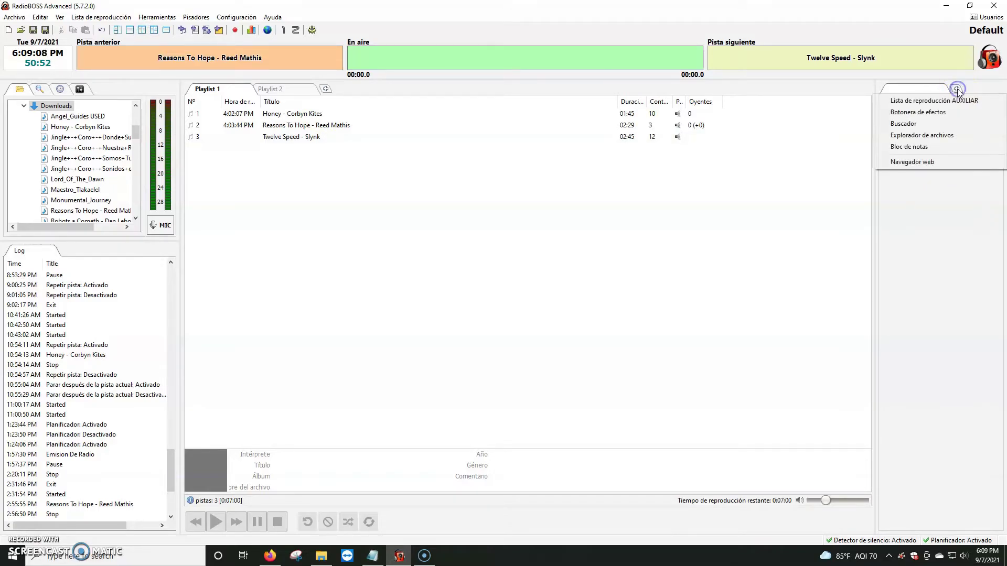
pyautogui.click(926, 114)
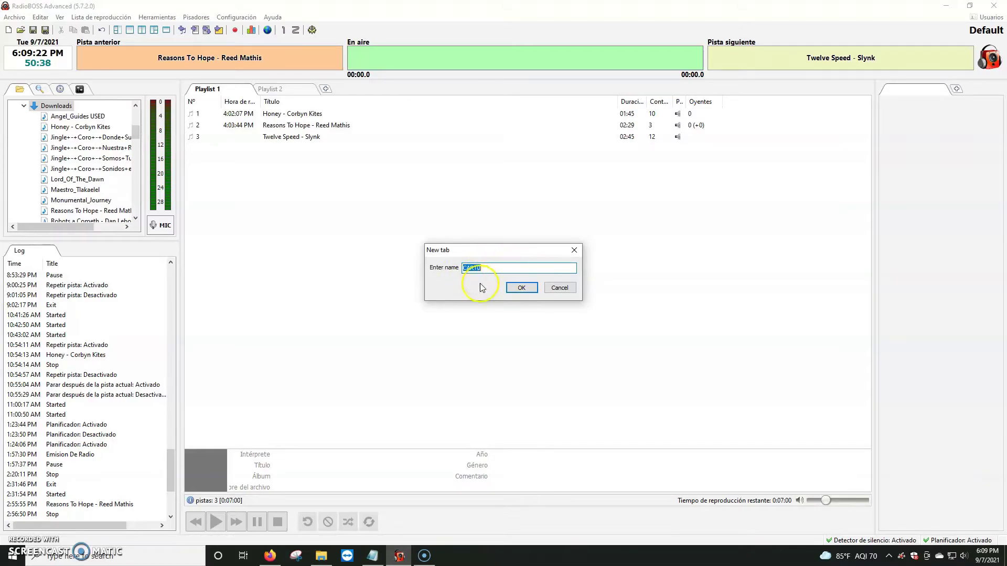
pyautogui.click(522, 288)
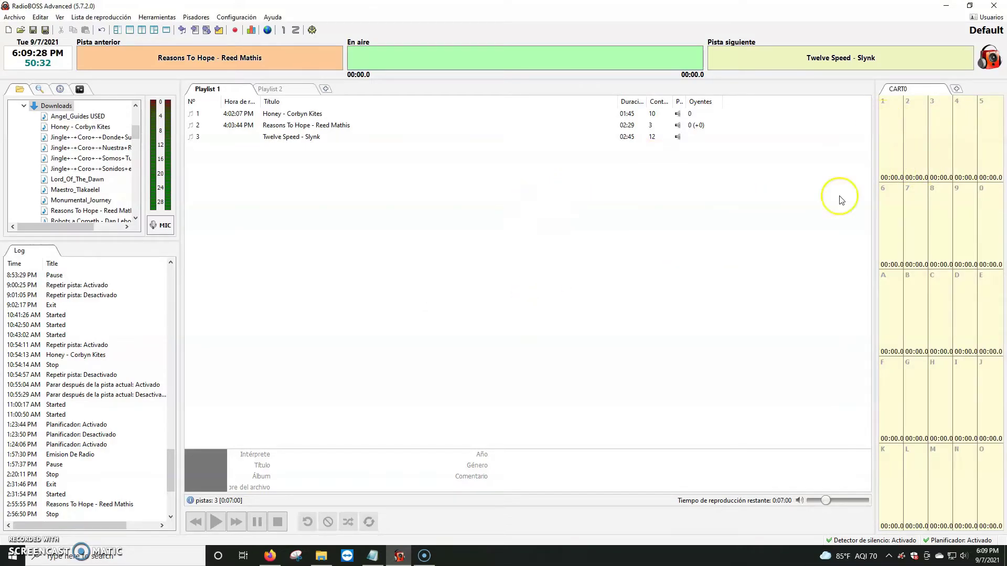
# Assign Aplausos.mp3 from Downloads to slot 1 of the CART0 cart wall and test its sound
pyautogui.rightClick(889, 121)
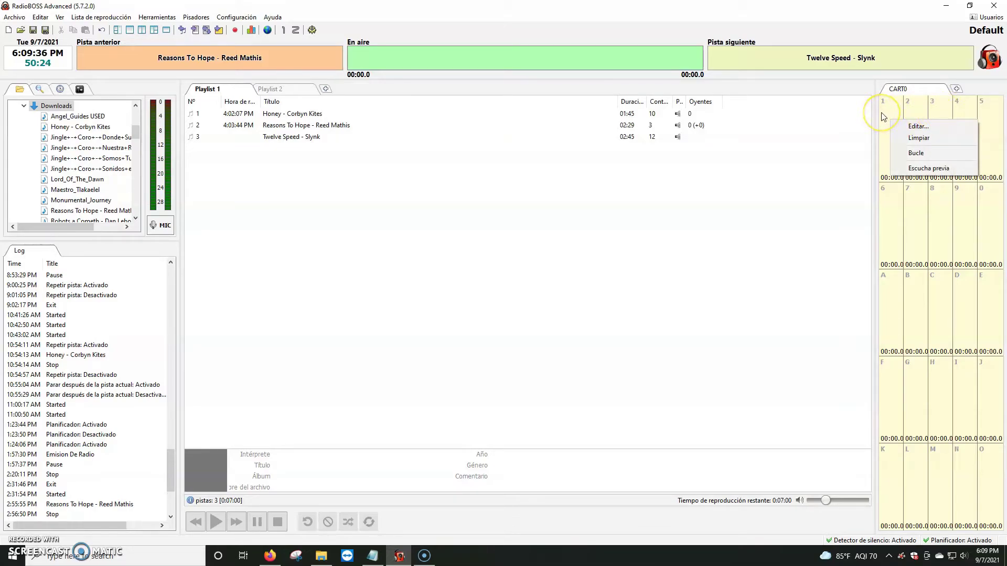
pyautogui.click(918, 126)
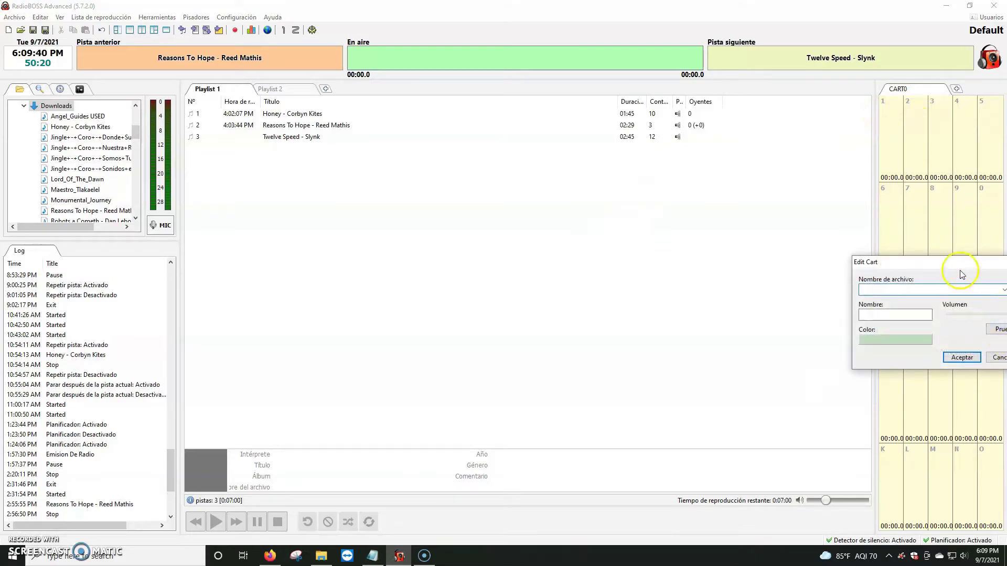
pyautogui.moveTo(961, 262); pyautogui.dragTo(647, 263)
pyautogui.click(707, 291)
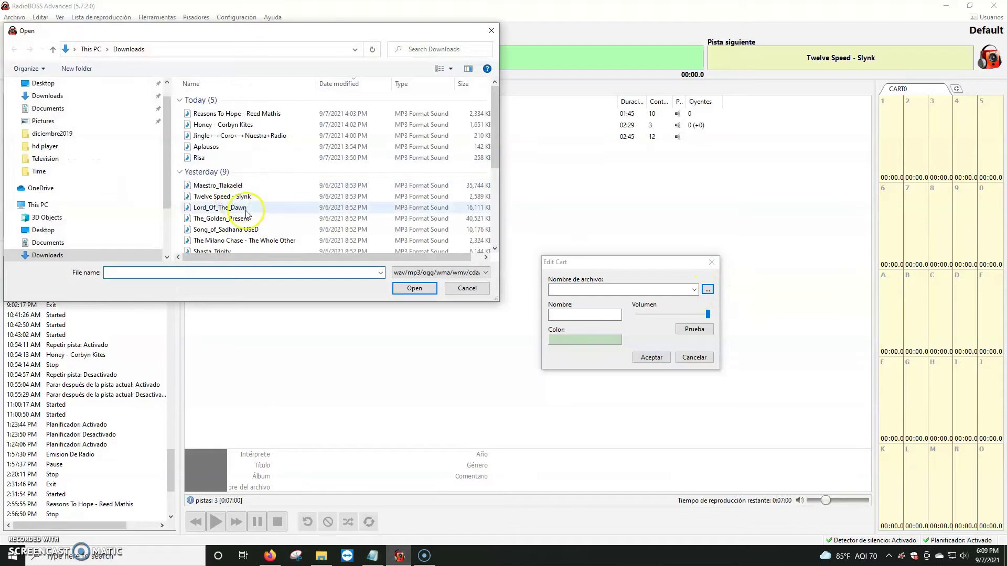
pyautogui.click(206, 147)
pyautogui.click(414, 289)
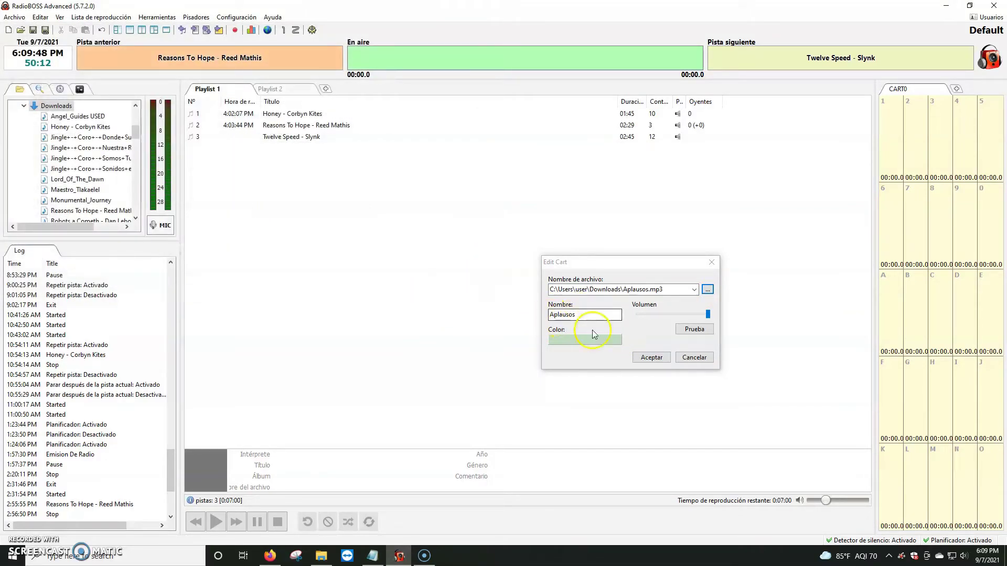
pyautogui.click(696, 330)
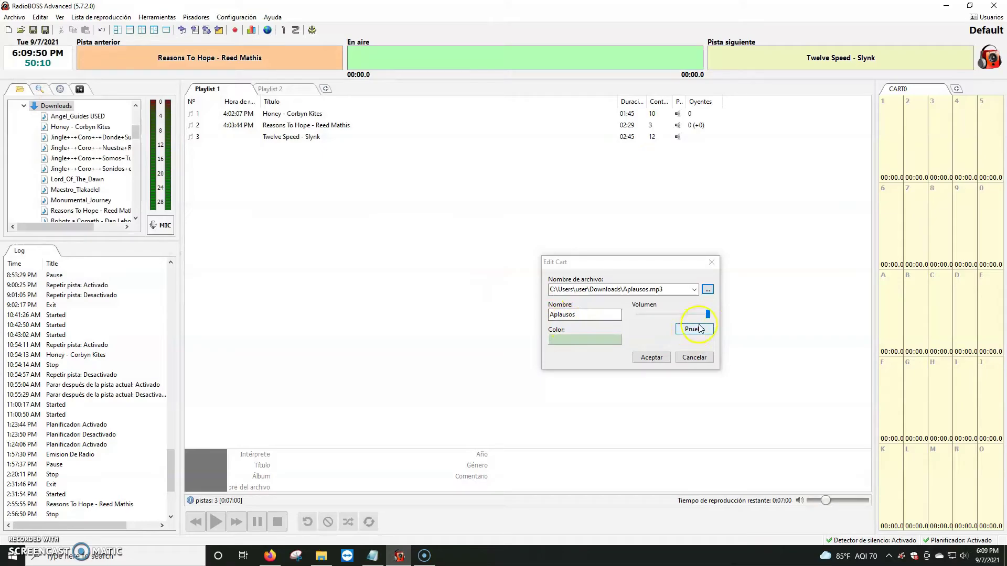
# Set the Aplausos cart's color to orange and save the cart
pyautogui.click(568, 341)
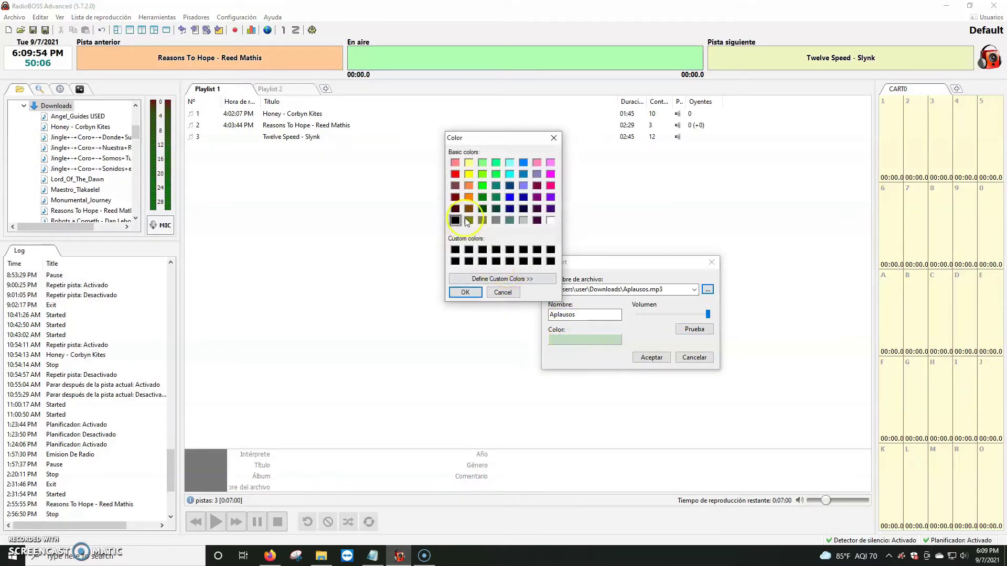
pyautogui.click(470, 187)
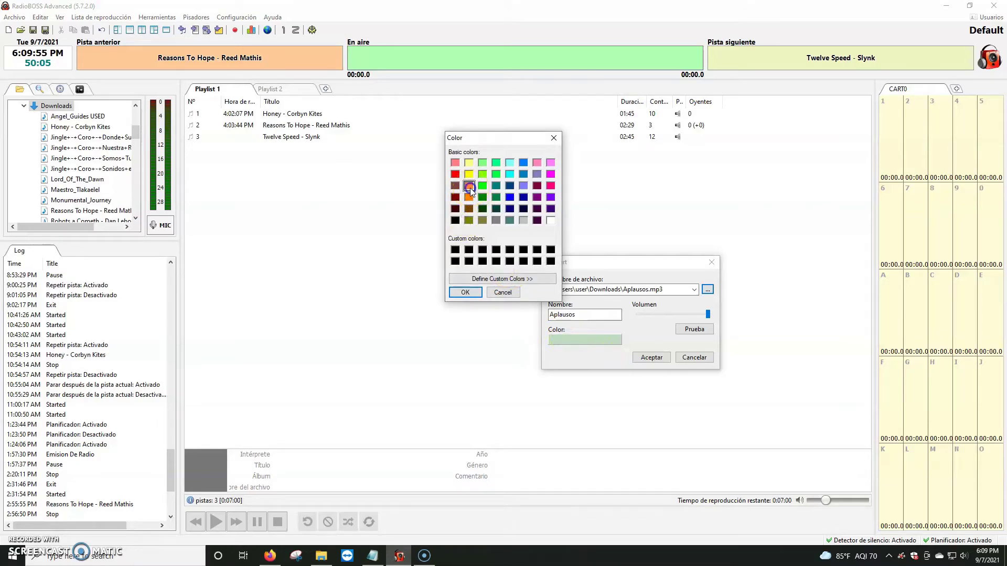
pyautogui.click(466, 292)
pyautogui.click(650, 358)
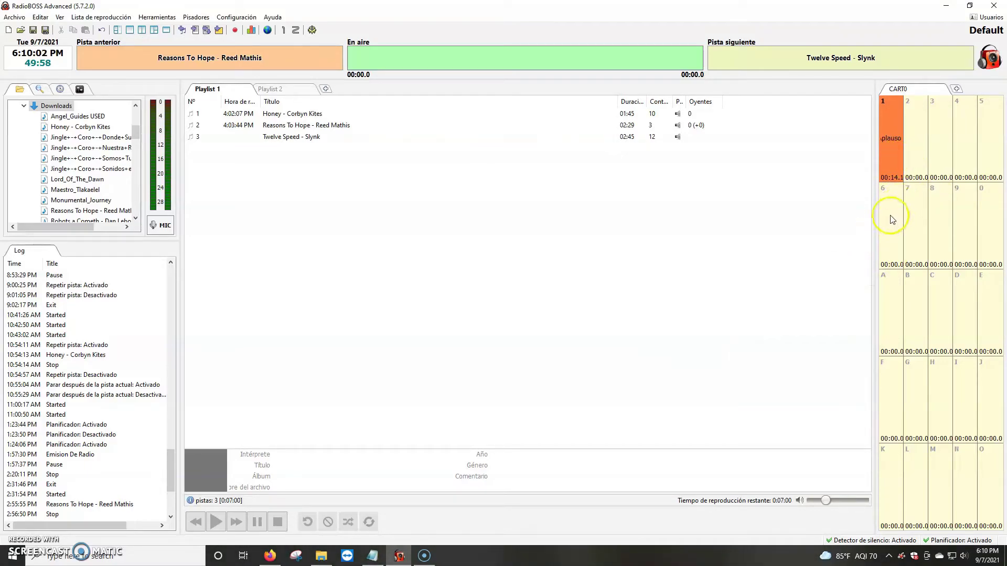
# Play the Aplausos effect alone and again over the track Reasons To Hope, and stop the track
pyautogui.click(895, 136)
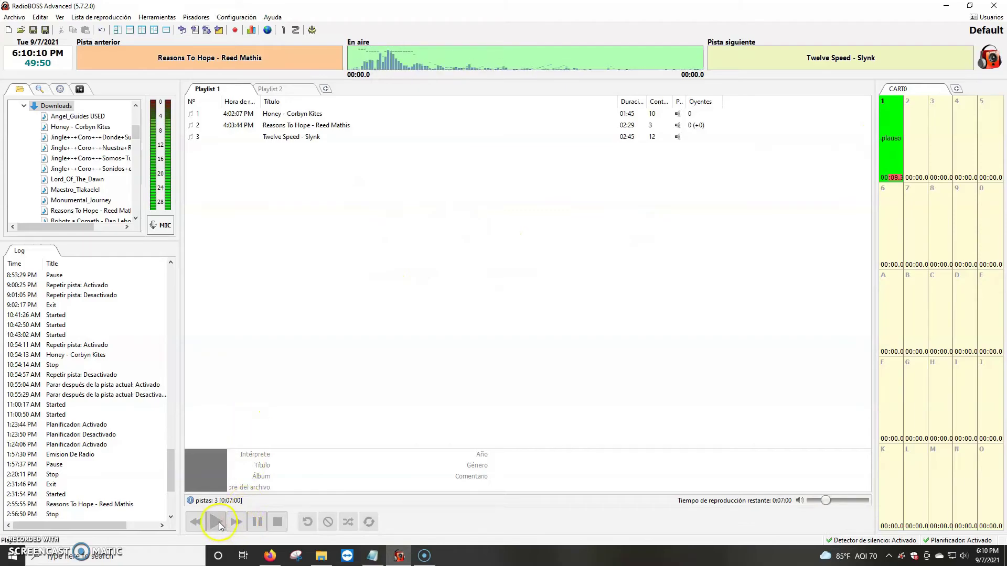
pyautogui.doubleClick(289, 126)
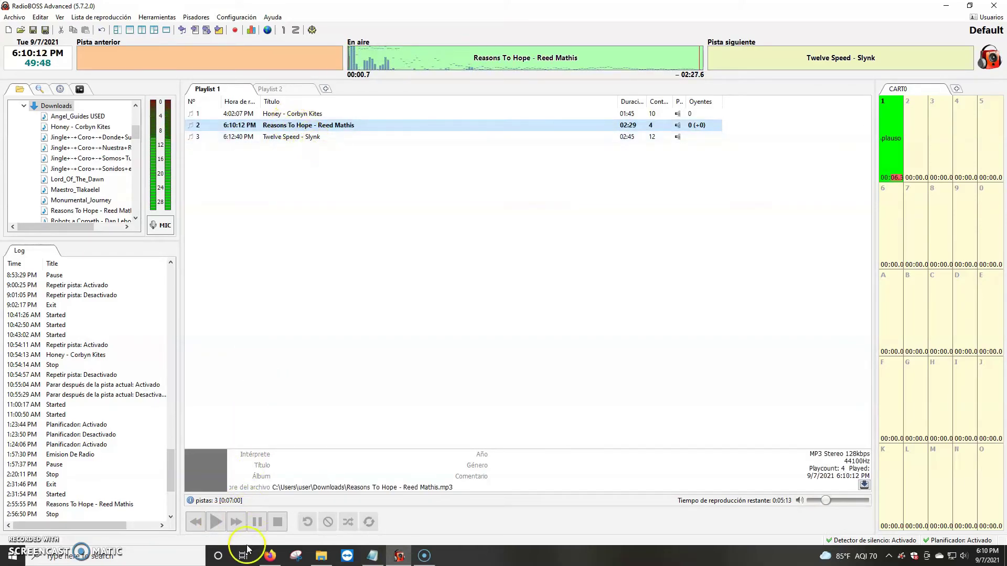
pyautogui.click(894, 131)
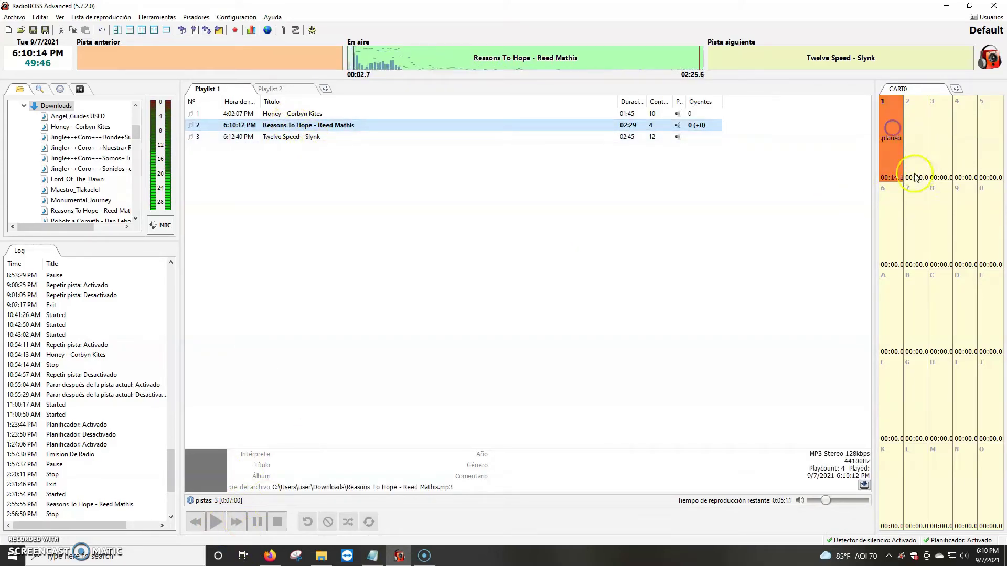
pyautogui.click(894, 132)
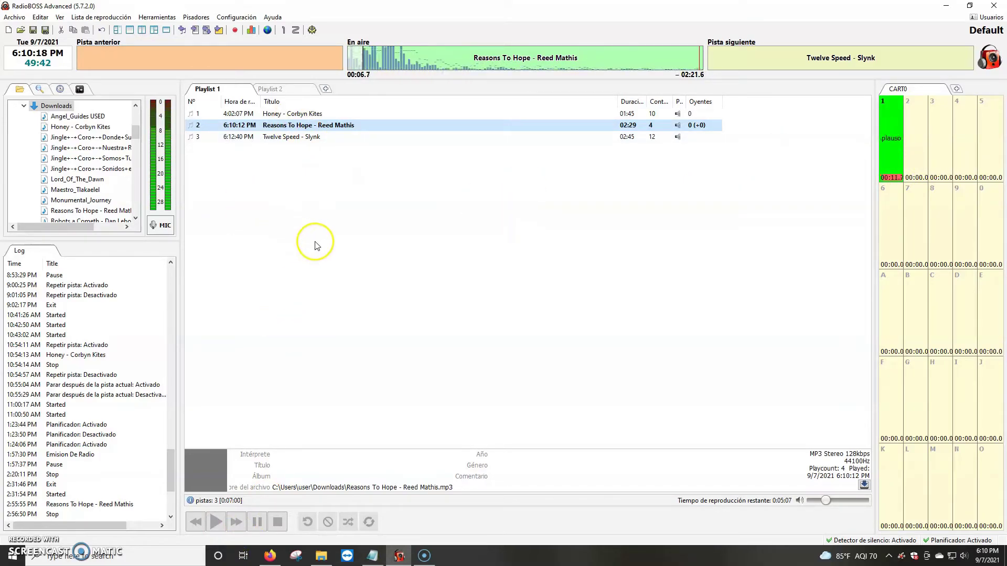
pyautogui.click(281, 520)
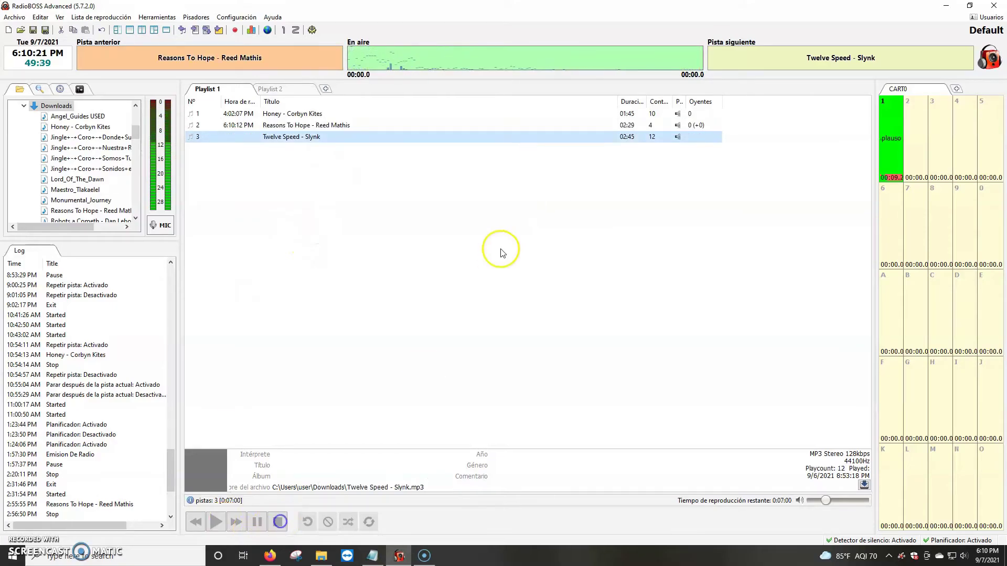
# Review the Aplausos cart's file, name, color and volume settings, and leave them without saving
pyautogui.rightClick(888, 128)
pyautogui.click(905, 133)
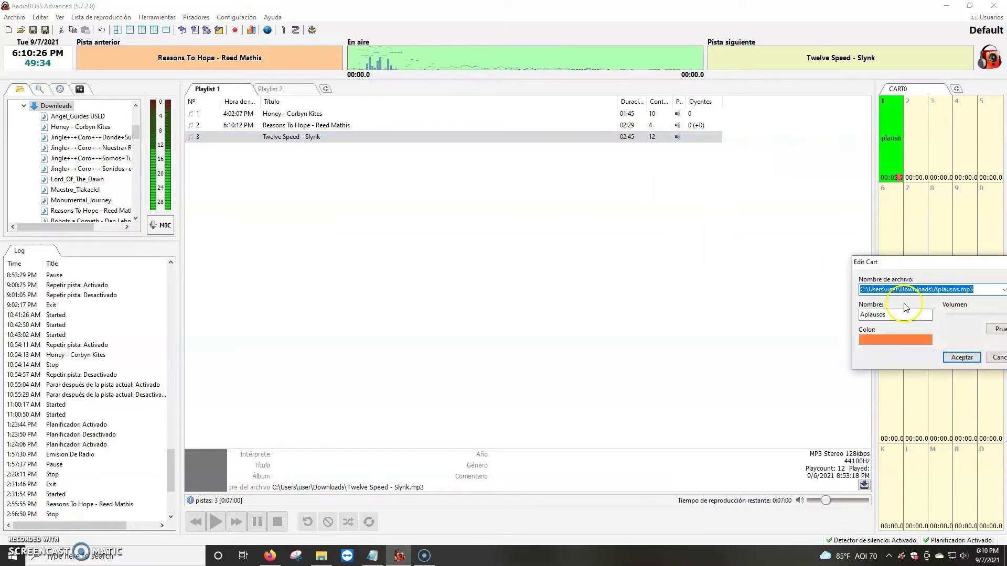
pyautogui.moveTo(954, 262); pyautogui.dragTo(589, 235)
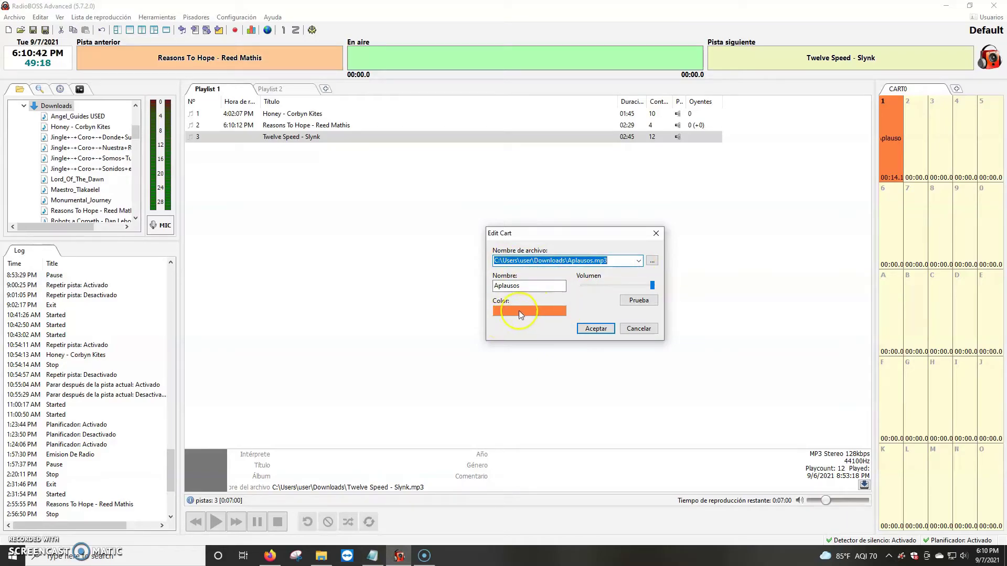
pyautogui.click(639, 328)
# Assign Risa.mp3 from Downloads to slot 2 of the CART0 cart wall
pyautogui.rightClick(912, 123)
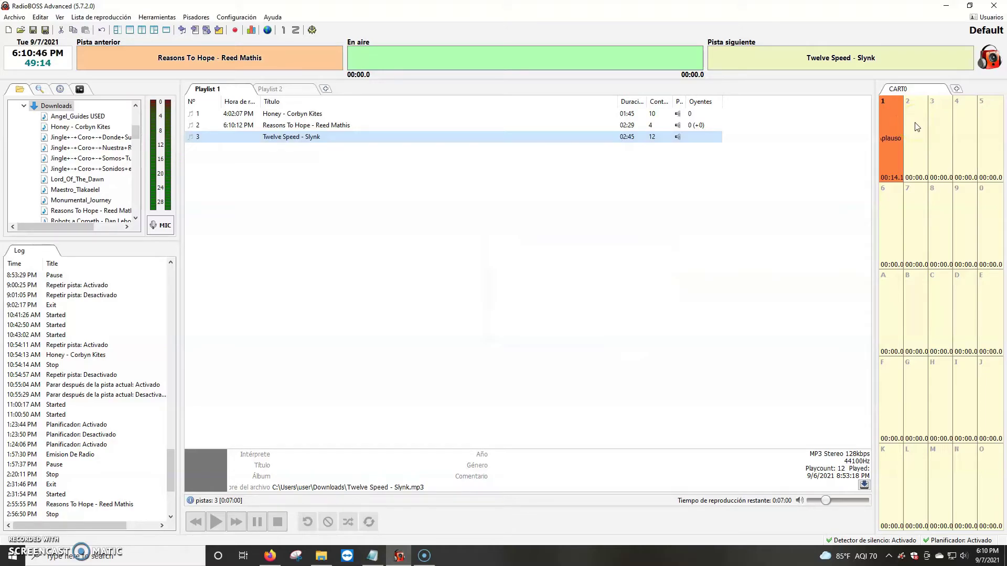
pyautogui.rightClick(915, 126)
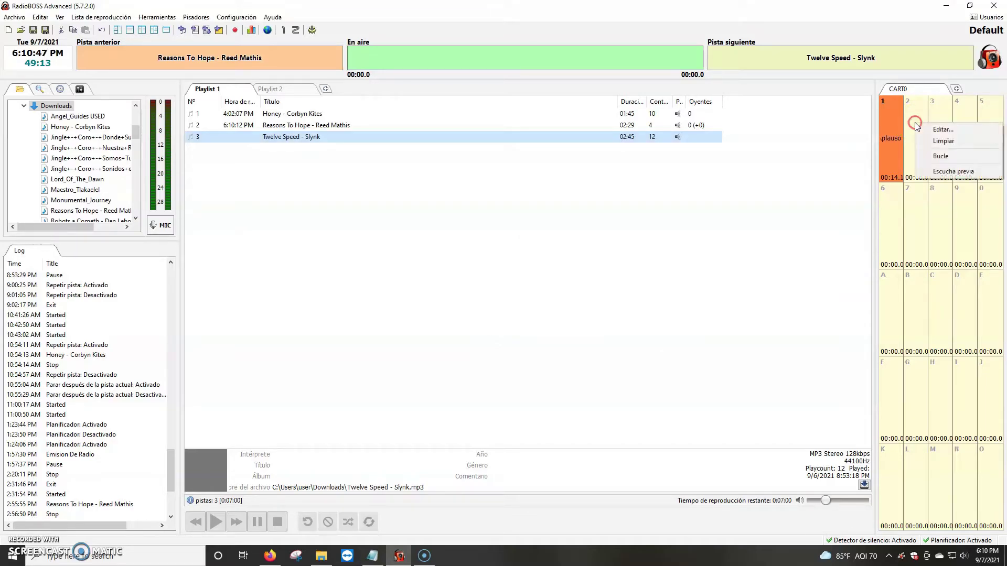
pyautogui.click(941, 129)
pyautogui.moveTo(928, 262); pyautogui.dragTo(470, 249)
pyautogui.click(558, 280)
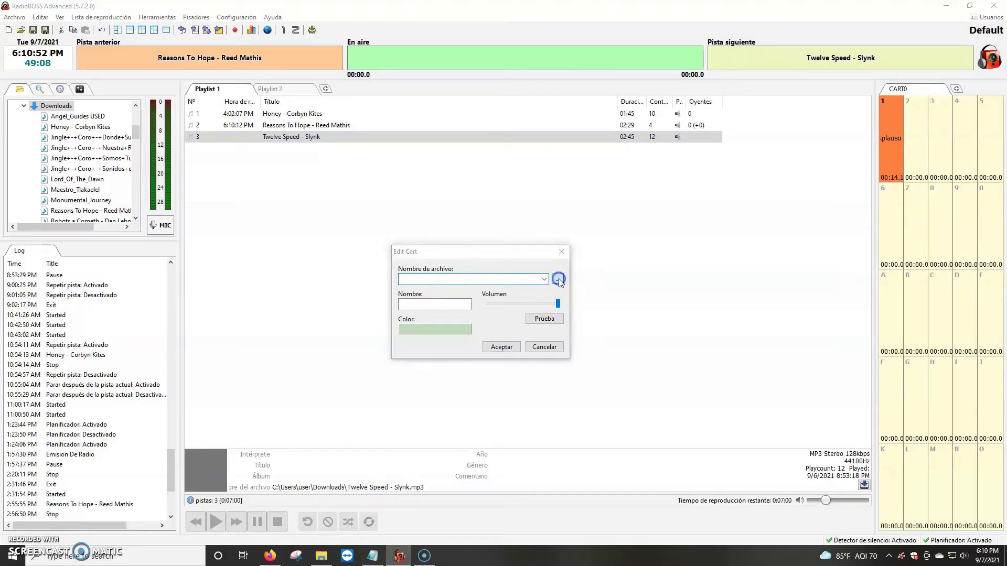
pyautogui.click(195, 158)
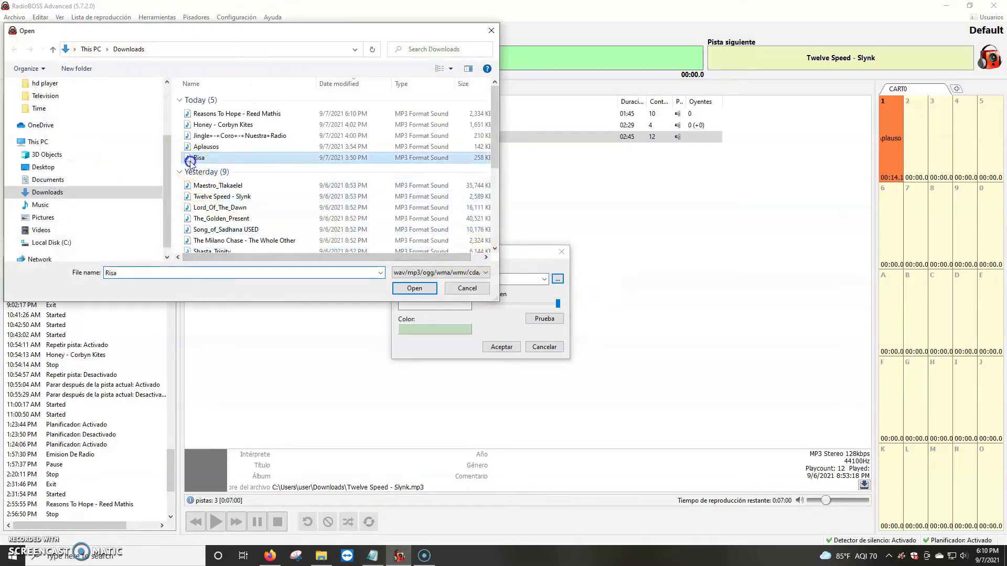
pyautogui.click(415, 288)
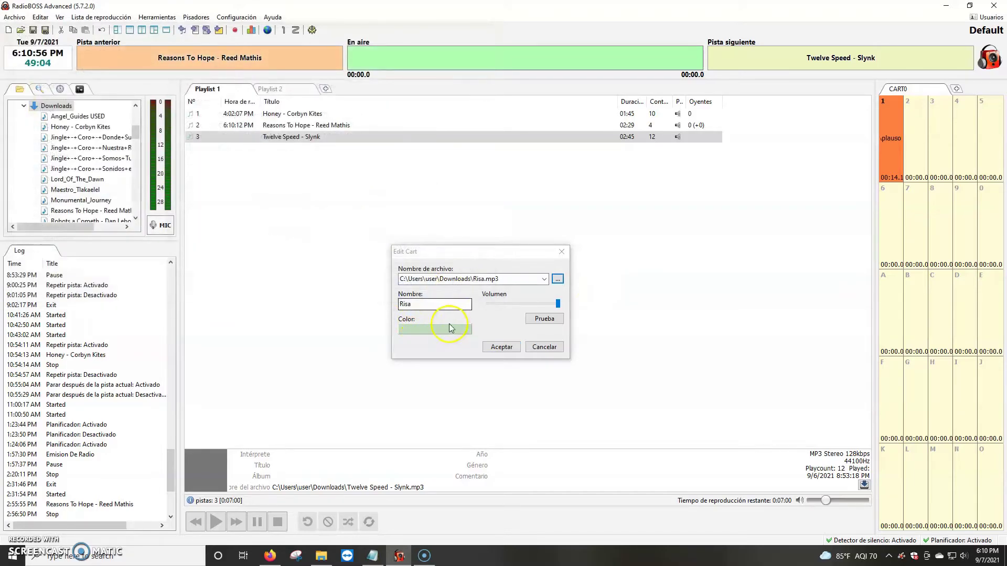
# Set the Risa cart's color to blue and save the cart
pyautogui.click(419, 328)
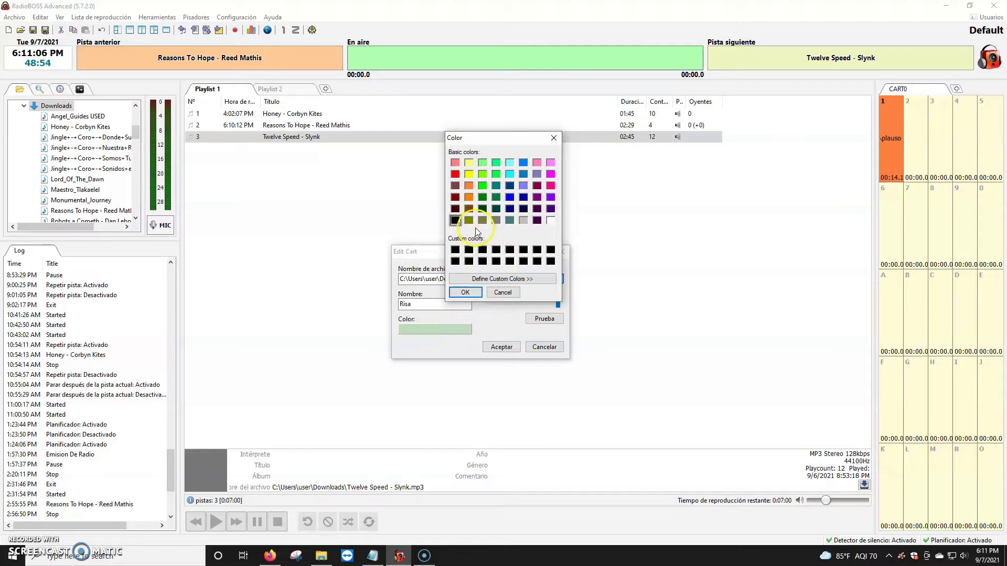
pyautogui.click(518, 162)
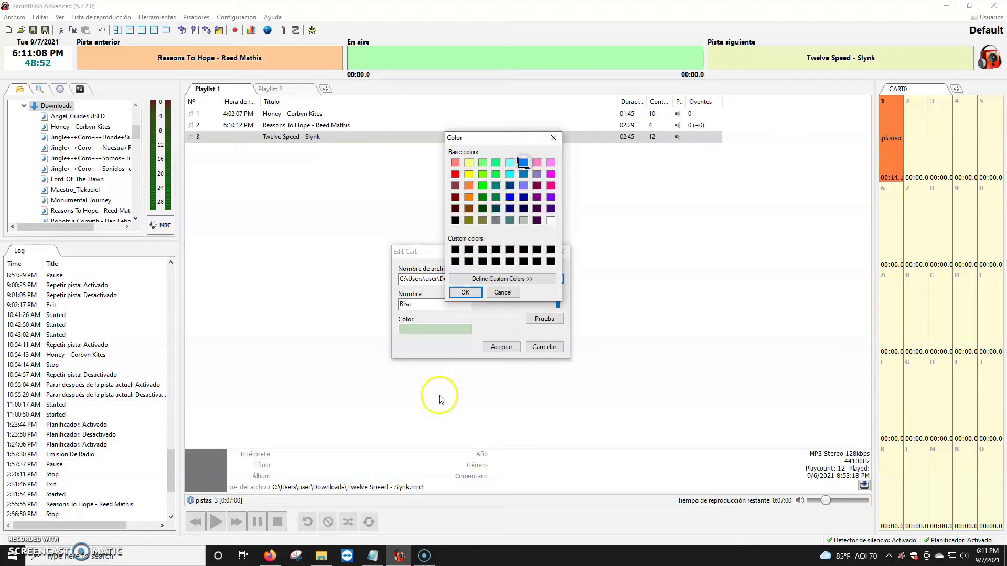
pyautogui.click(465, 292)
pyautogui.click(501, 347)
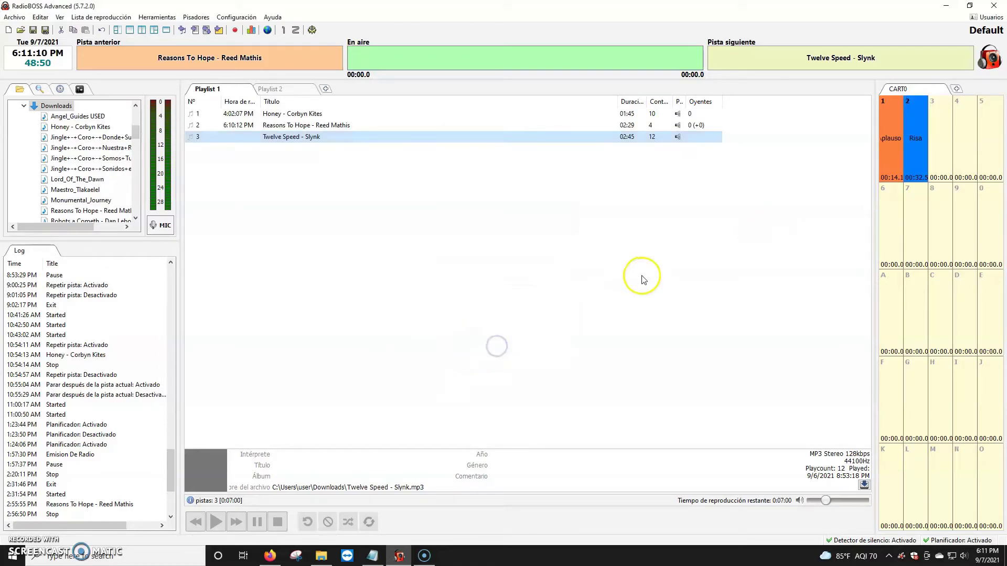
# Play and stop the Risa effect, and clear its slot on the cart wall
pyautogui.click(918, 134)
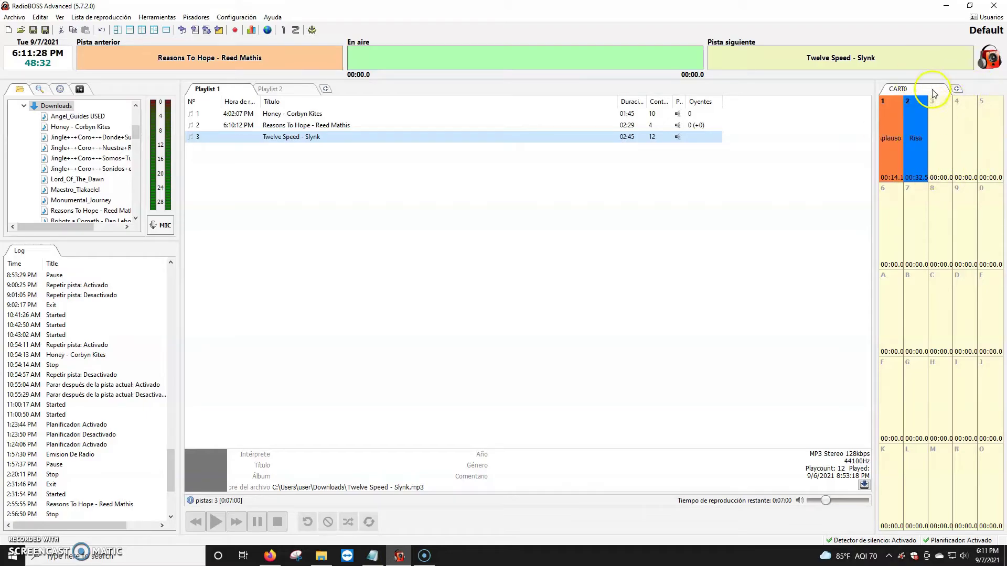
pyautogui.click(915, 132)
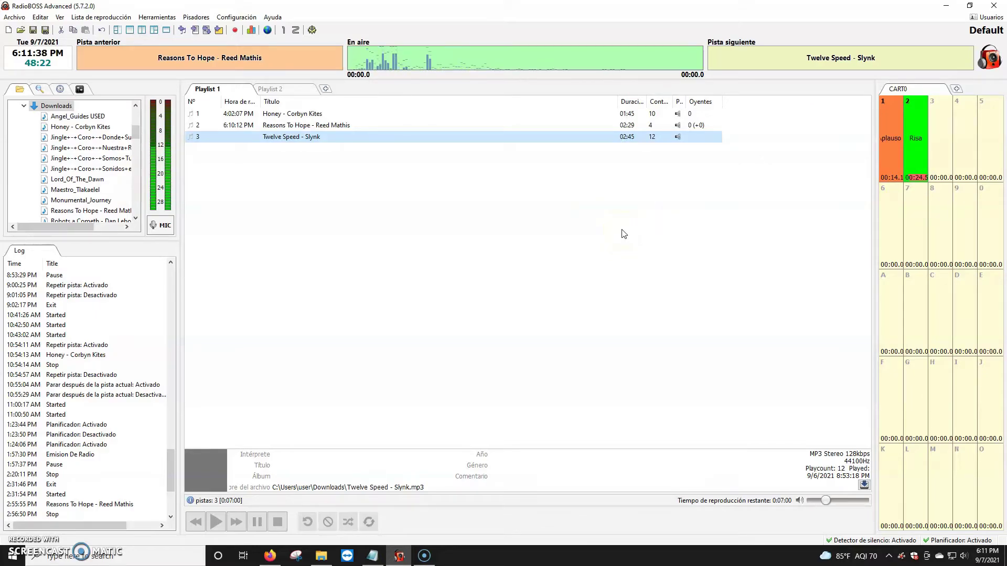
pyautogui.click(550, 261)
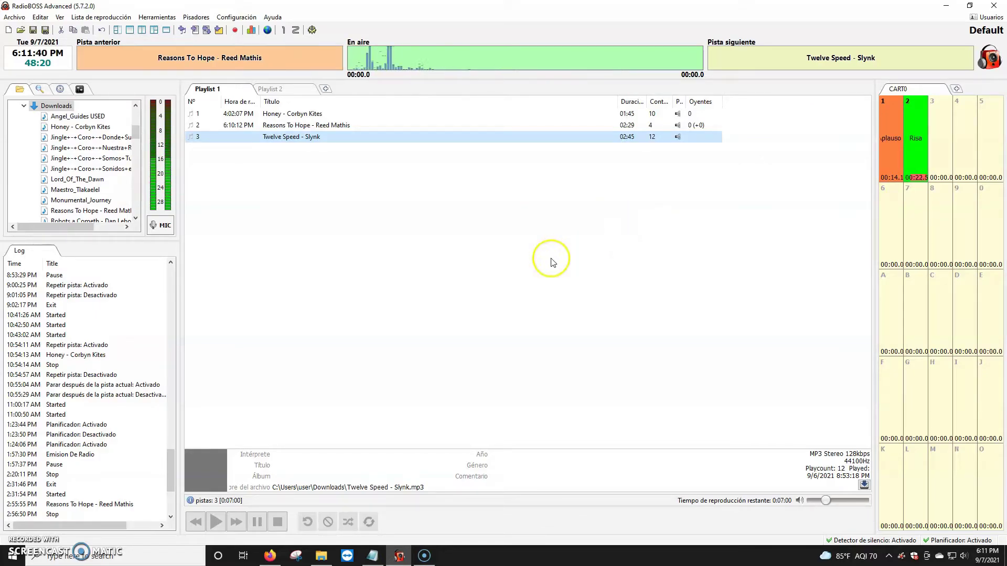
pyautogui.click(940, 141)
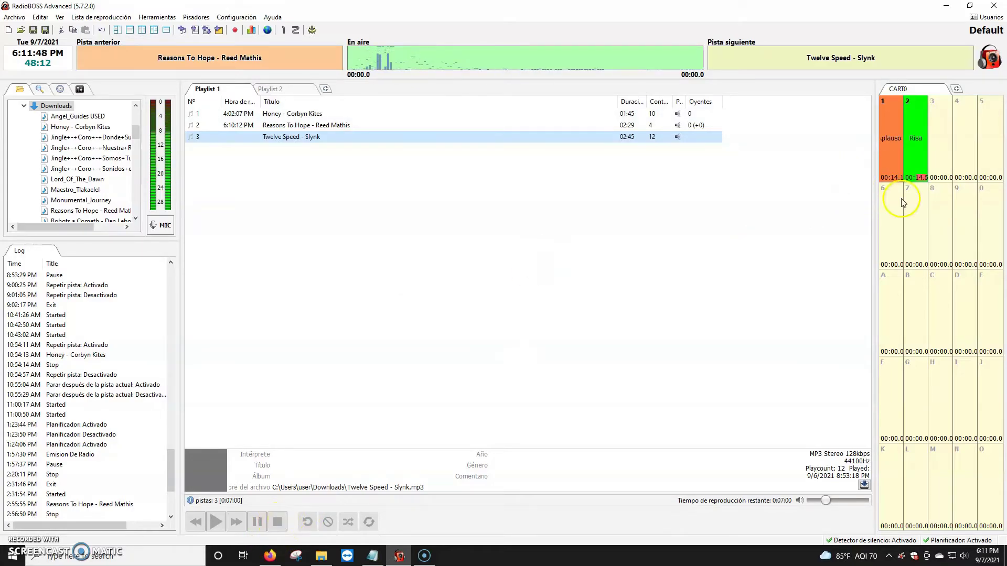
pyautogui.click(916, 135)
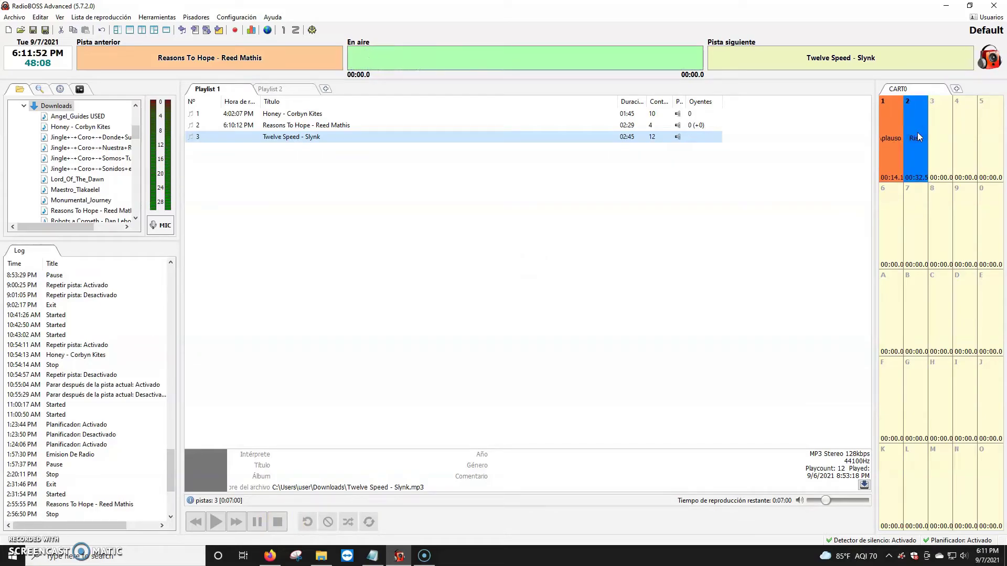
pyautogui.rightClick(917, 136)
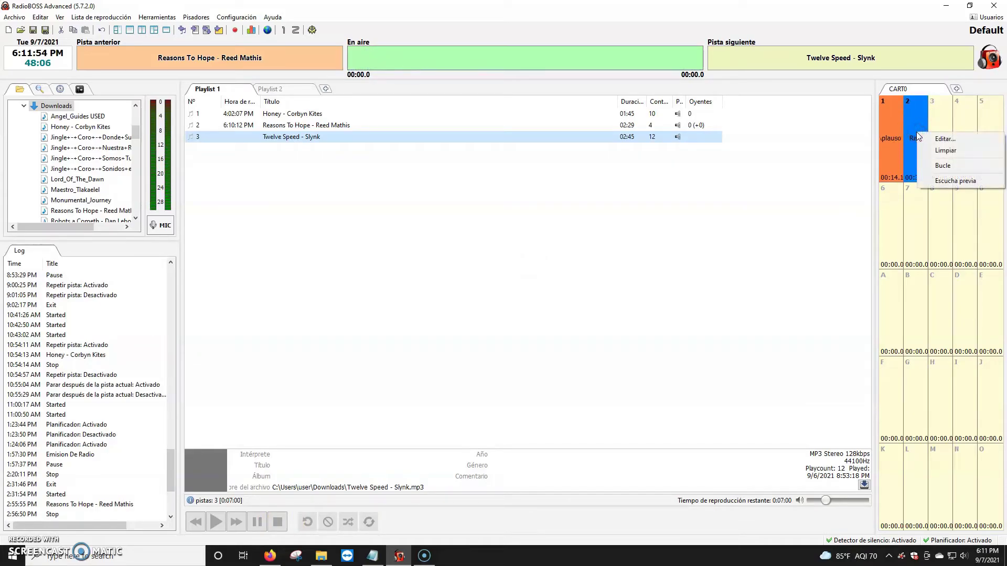
pyautogui.click(949, 151)
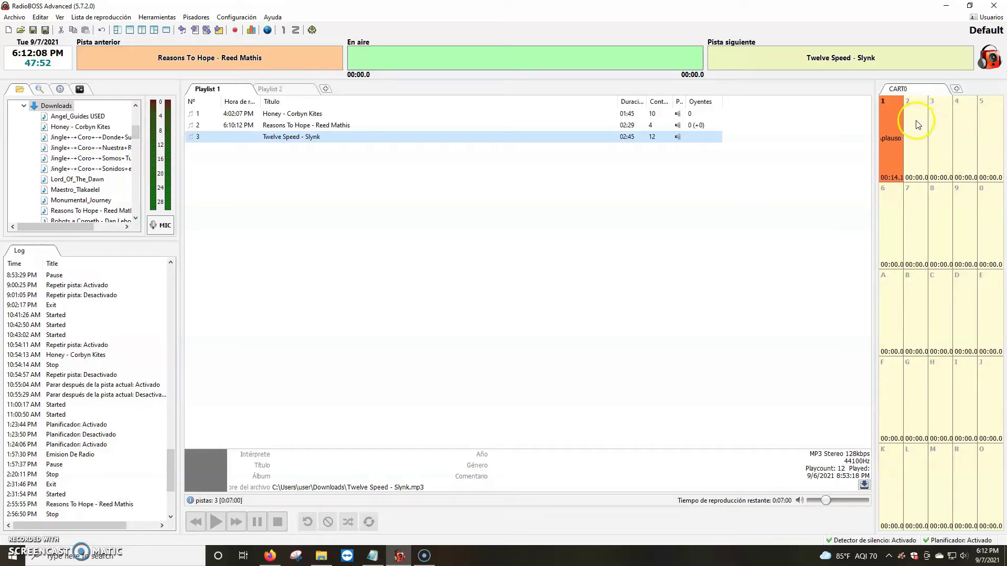
# Add a notes tab named NOTE1 to the side panel and write SALUDOS in it
pyautogui.click(956, 90)
pyautogui.click(923, 147)
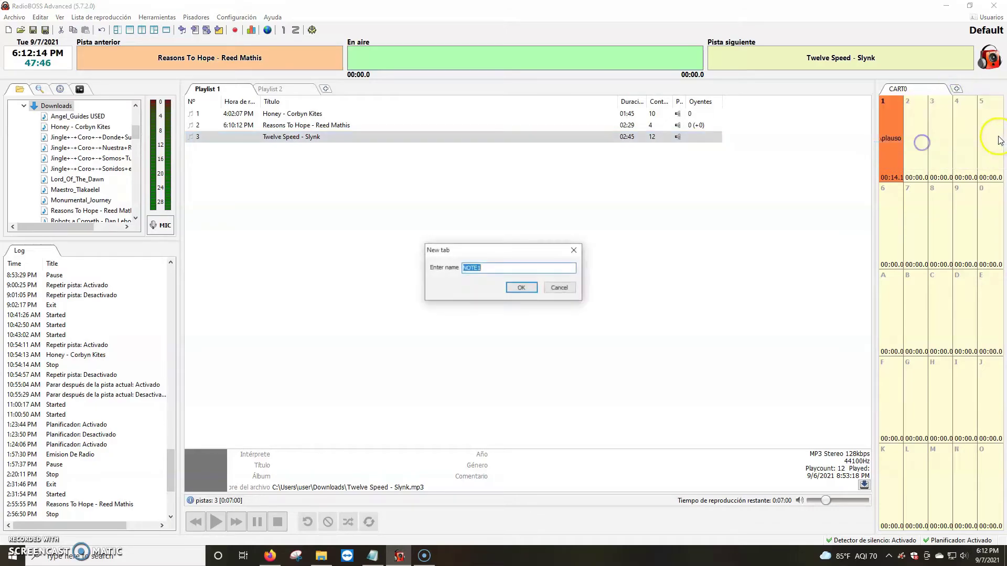
pyautogui.click(522, 288)
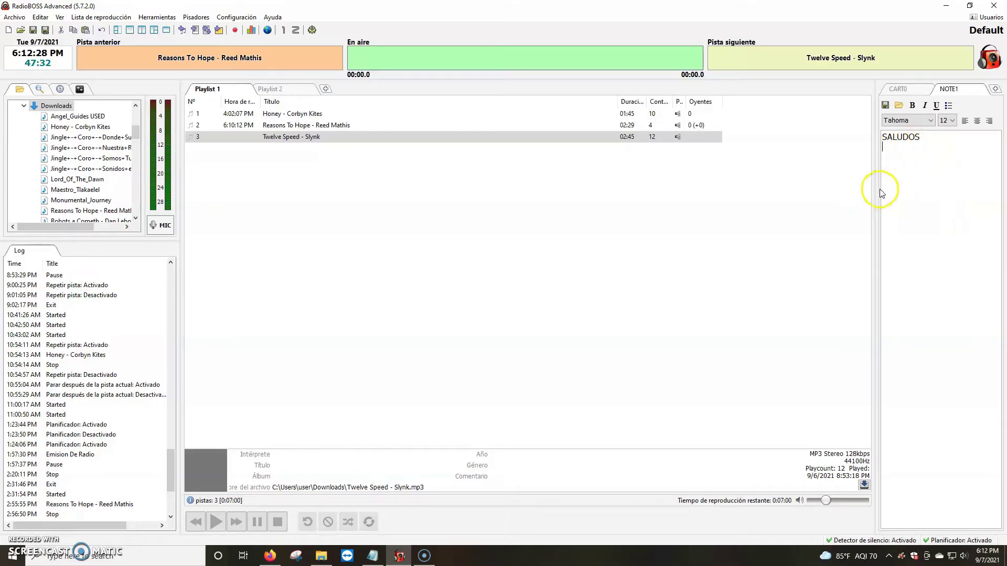
# Delete the NOTE1 notes tab from the side panel
pyautogui.rightClick(970, 92)
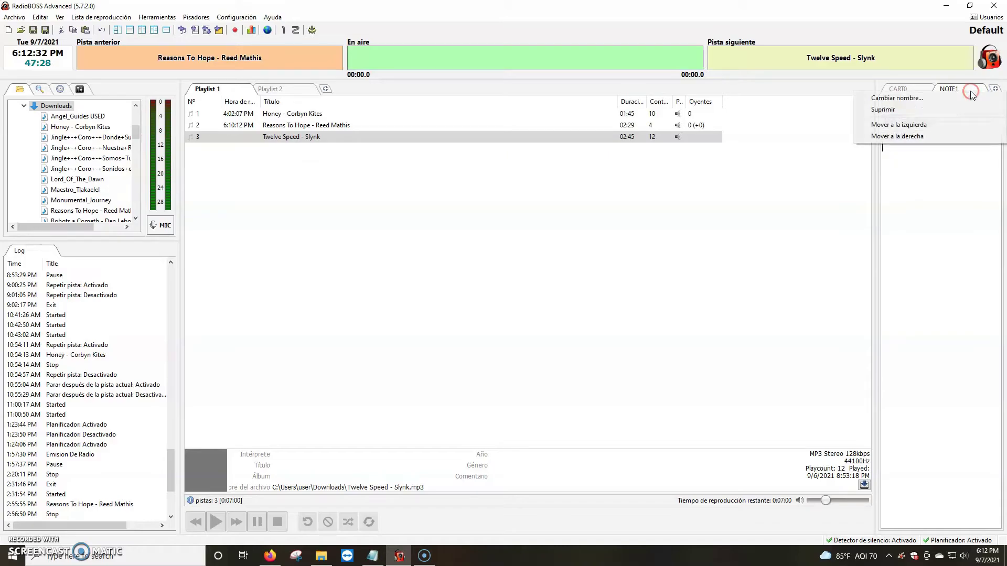
pyautogui.click(885, 110)
pyautogui.click(487, 313)
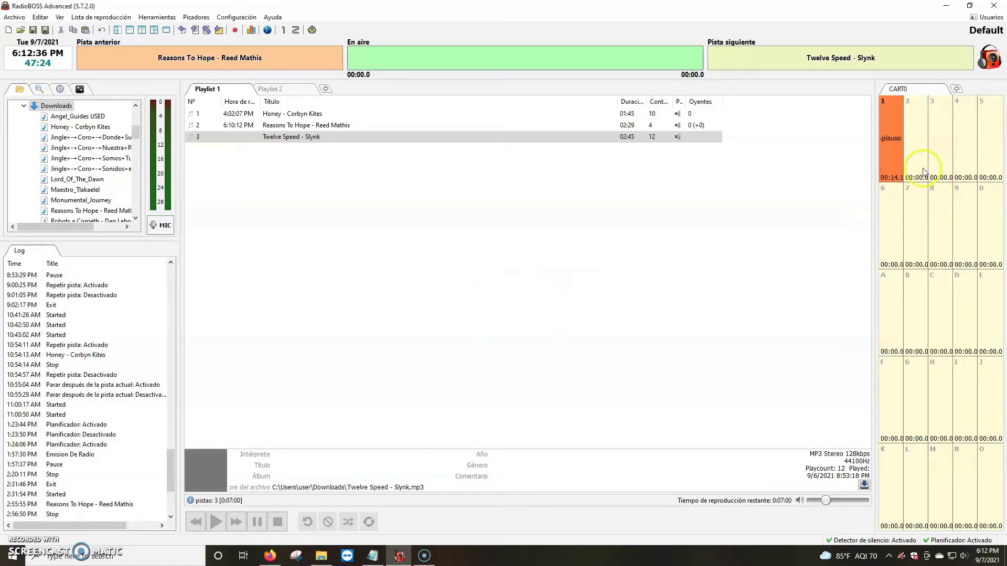
# Delete the CART0 cart wall tab and switch to the layout without the side panel
pyautogui.rightClick(925, 89)
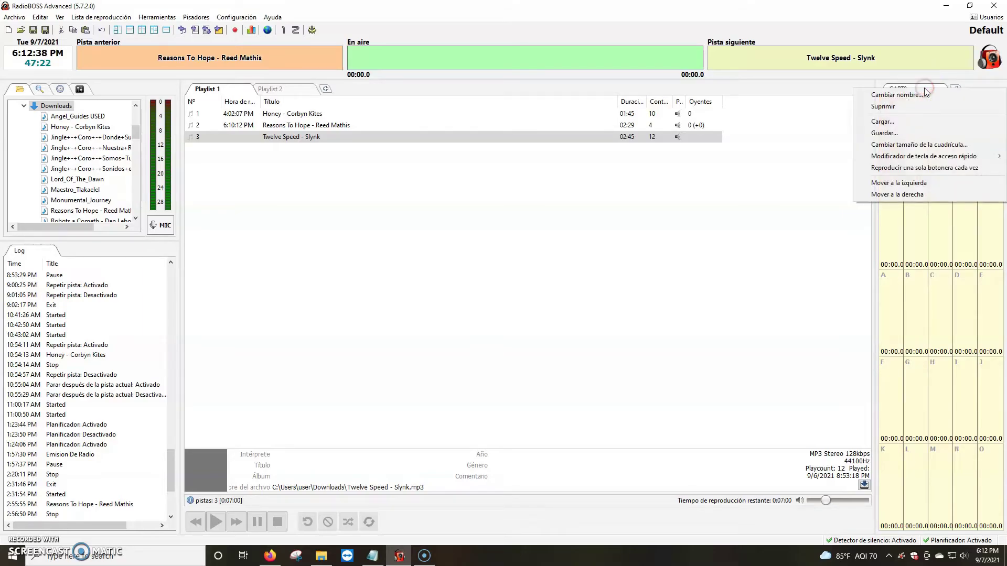
pyautogui.click(884, 106)
pyautogui.click(488, 314)
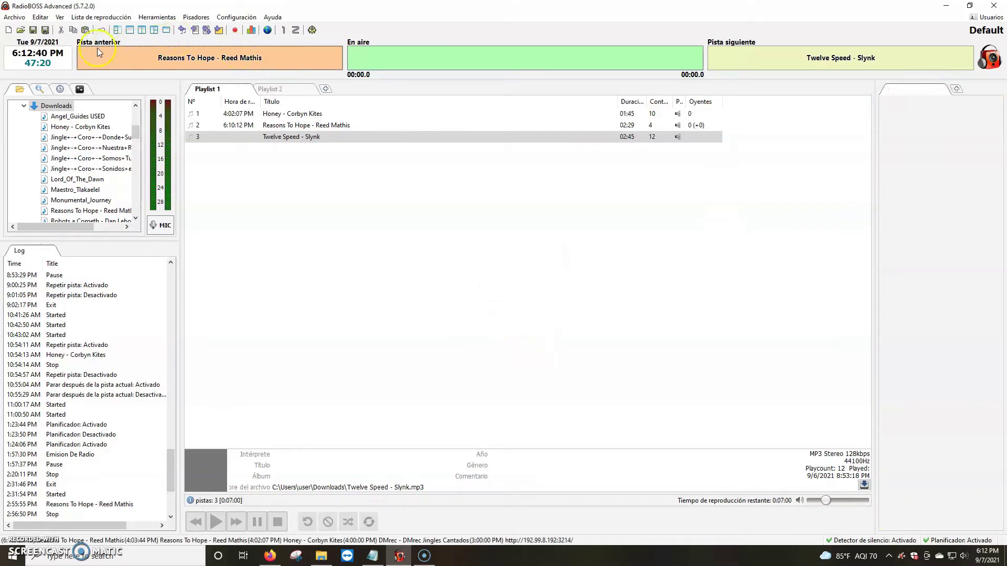
pyautogui.click(129, 30)
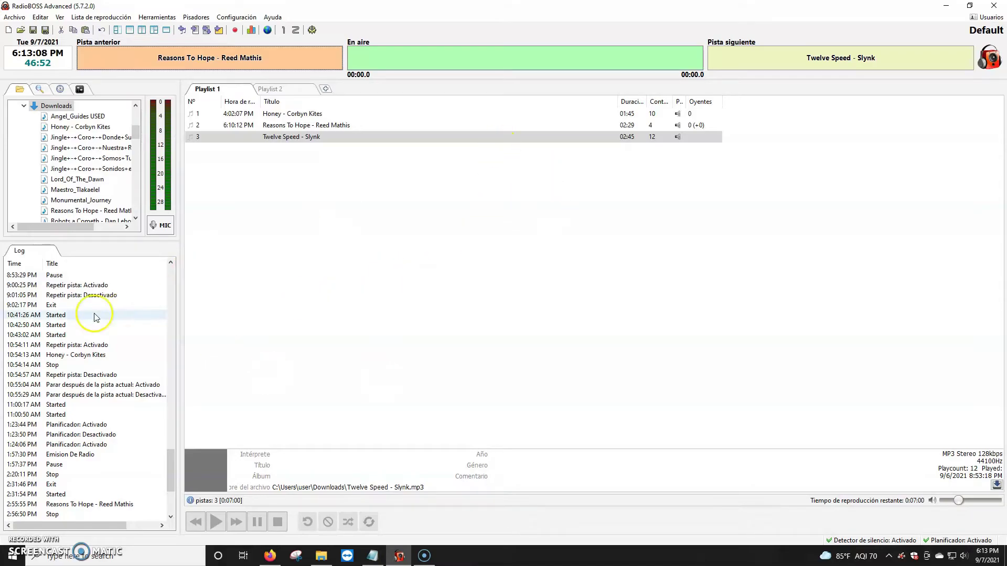
# Open the help contents and examine the Quick start, Operation and Scheduling playback topics, including Event, Scheduler commands and Starting events by DTMF
pyautogui.click(211, 141)
pyautogui.click(274, 17)
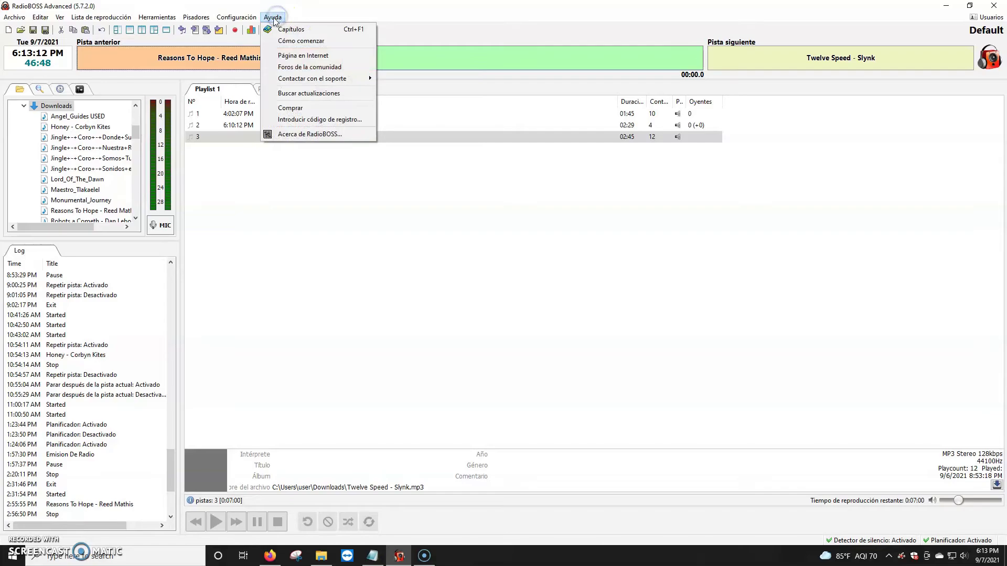
pyautogui.click(288, 28)
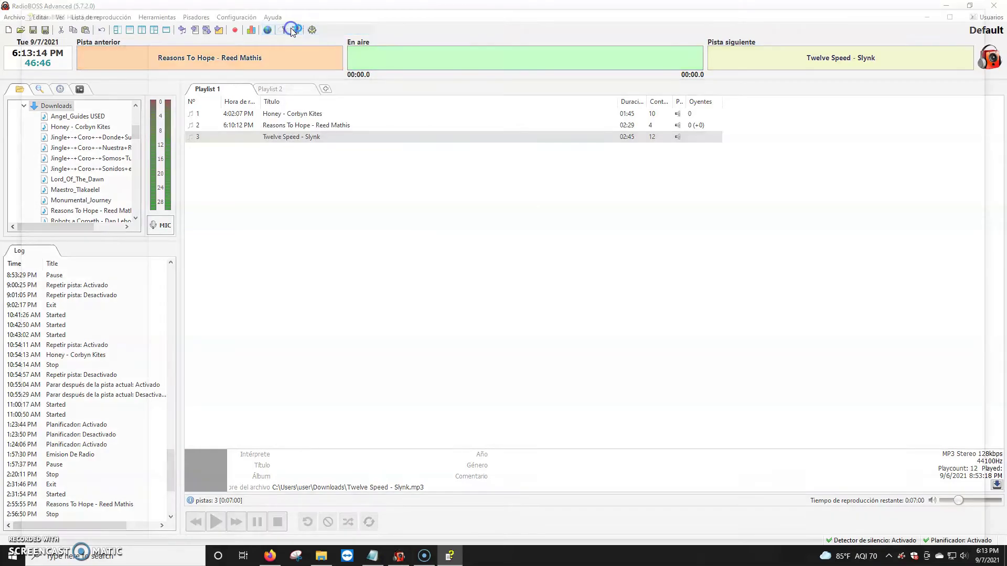
pyautogui.click(46, 77)
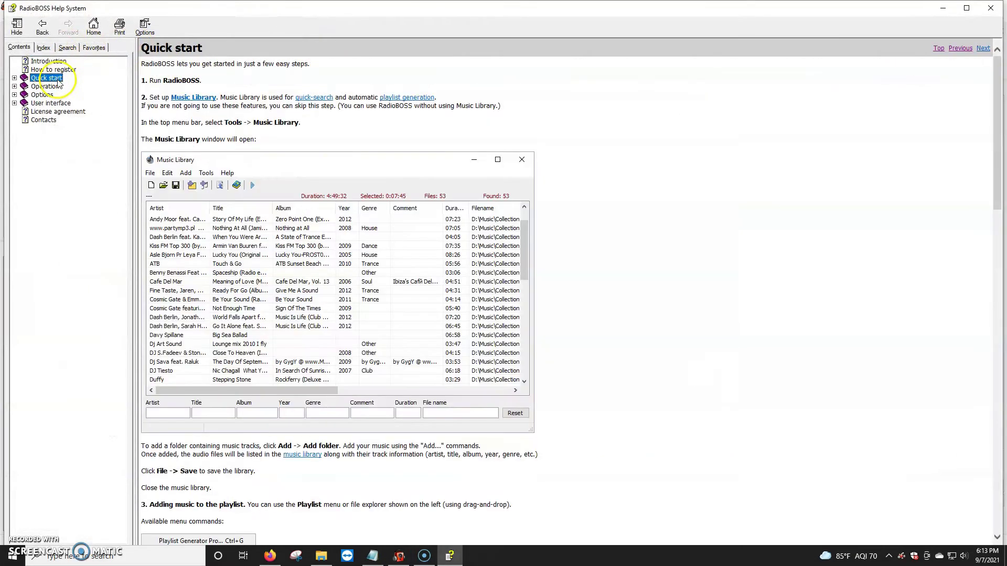
pyautogui.click(46, 86)
pyautogui.click(69, 103)
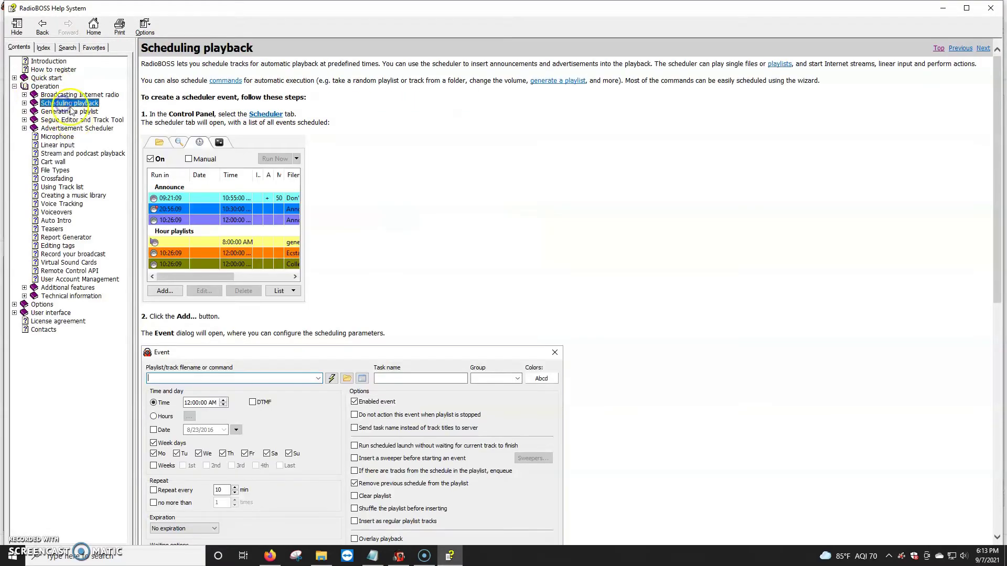
pyautogui.click(59, 111)
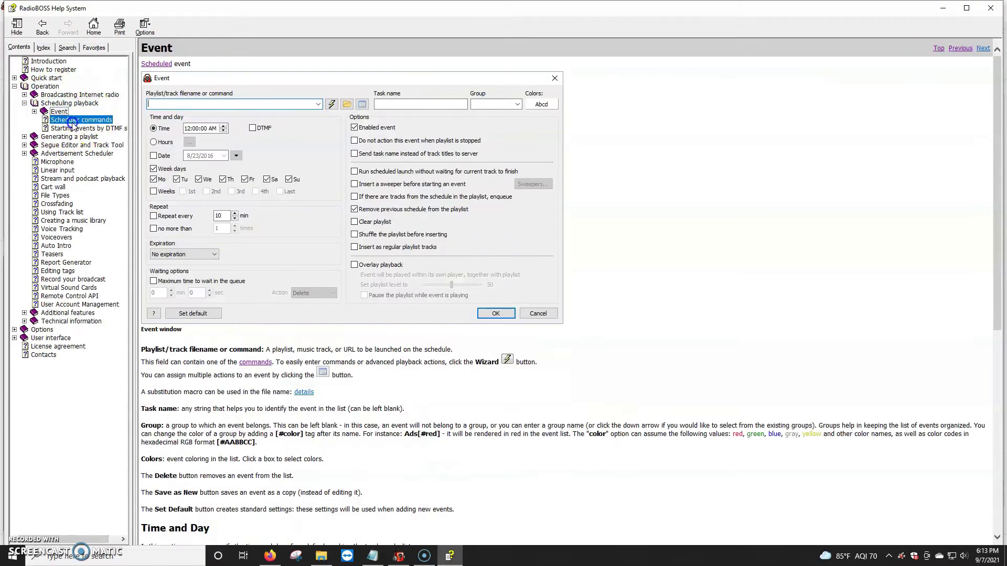
pyautogui.click(81, 119)
pyautogui.click(73, 129)
# Examine the Microphone, Linear input, Stream and podcast playback, Voice Tracking, Voiceovers, Auto Intro and Report Generator help topics, and close the help
pyautogui.click(57, 161)
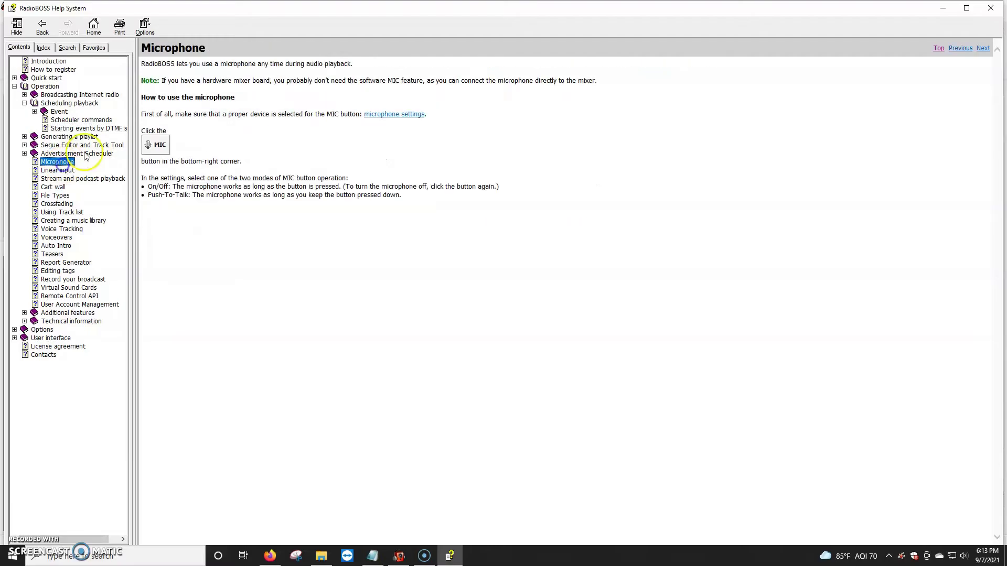
pyautogui.click(72, 171)
pyautogui.click(73, 178)
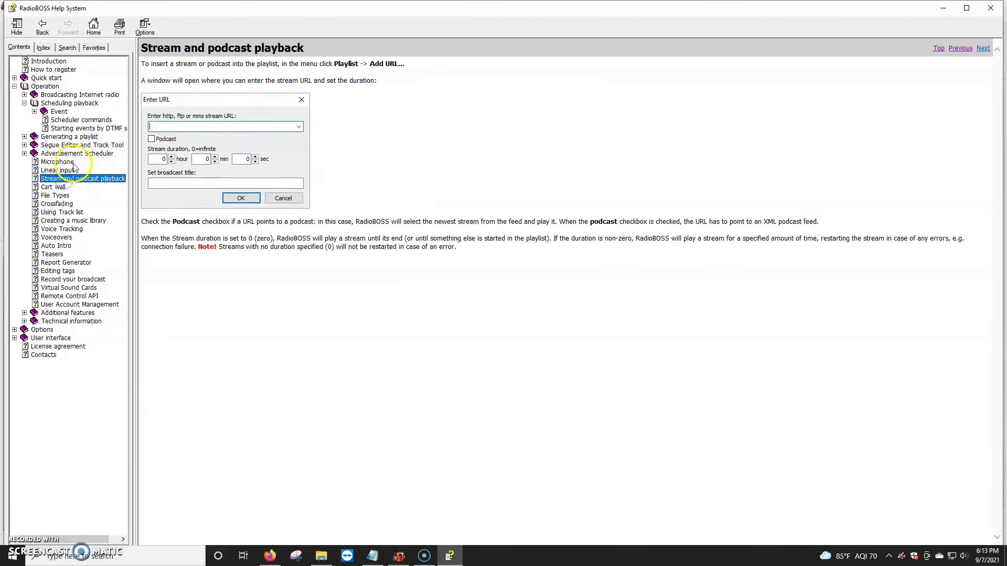
pyautogui.click(24, 103)
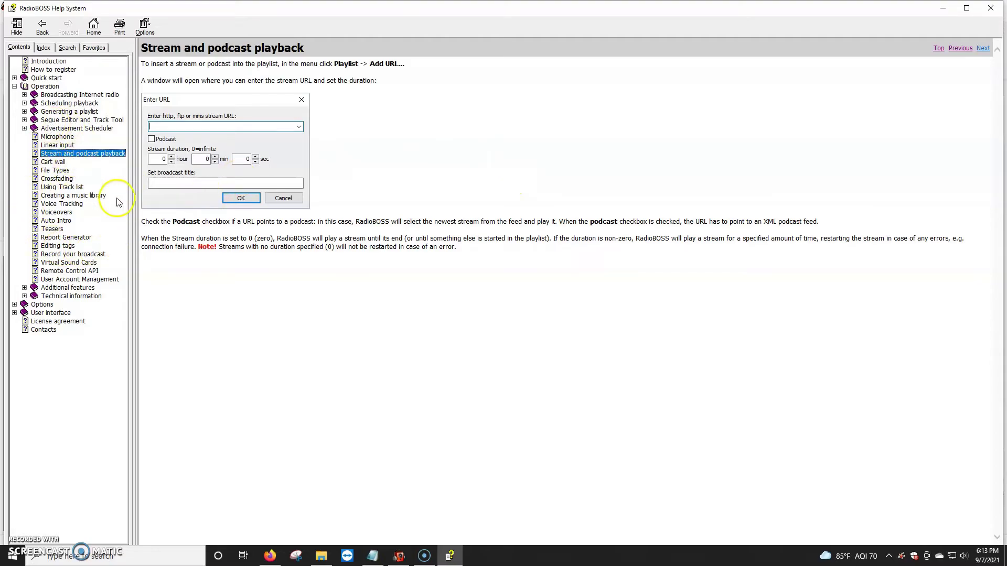
pyautogui.click(73, 204)
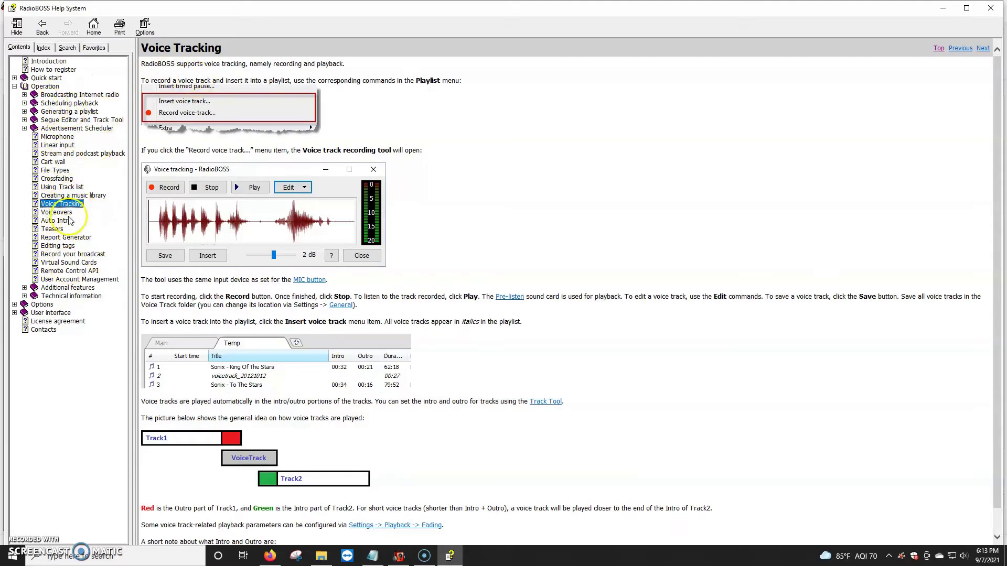
pyautogui.click(58, 212)
pyautogui.click(57, 220)
pyautogui.click(87, 237)
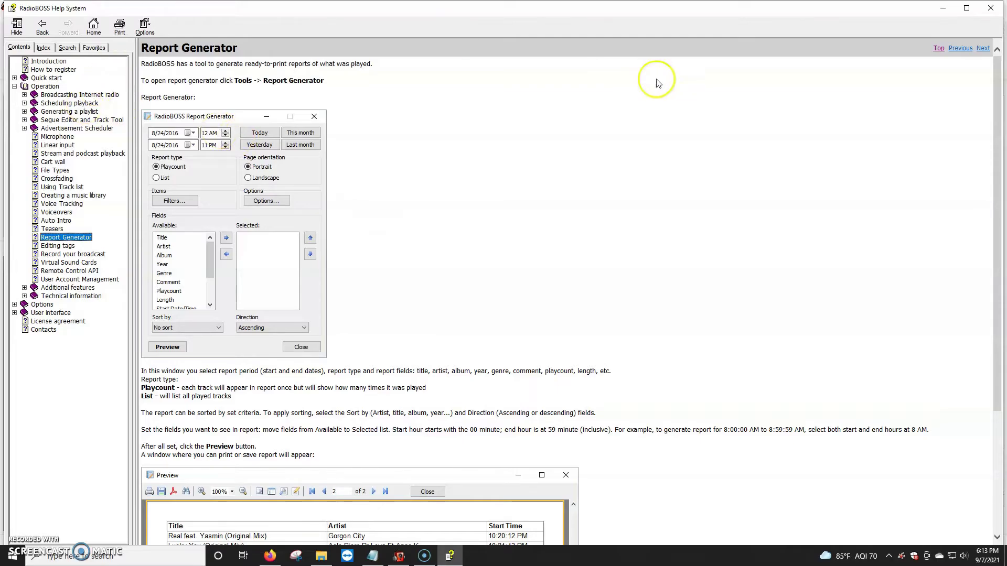
pyautogui.click(988, 7)
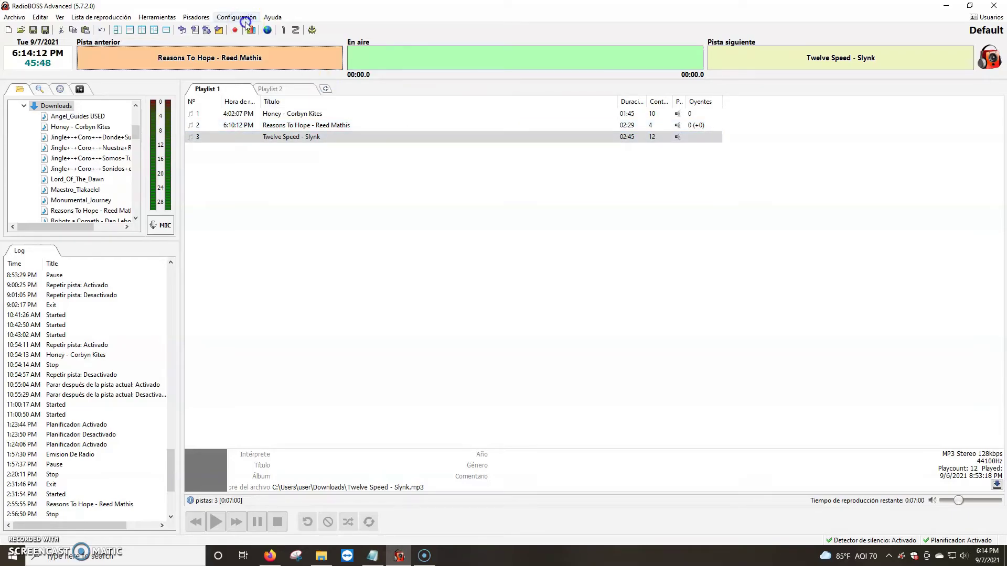
# Reopen the help contents and examine the How to register, Introduction and User interface topics
pyautogui.click(272, 18)
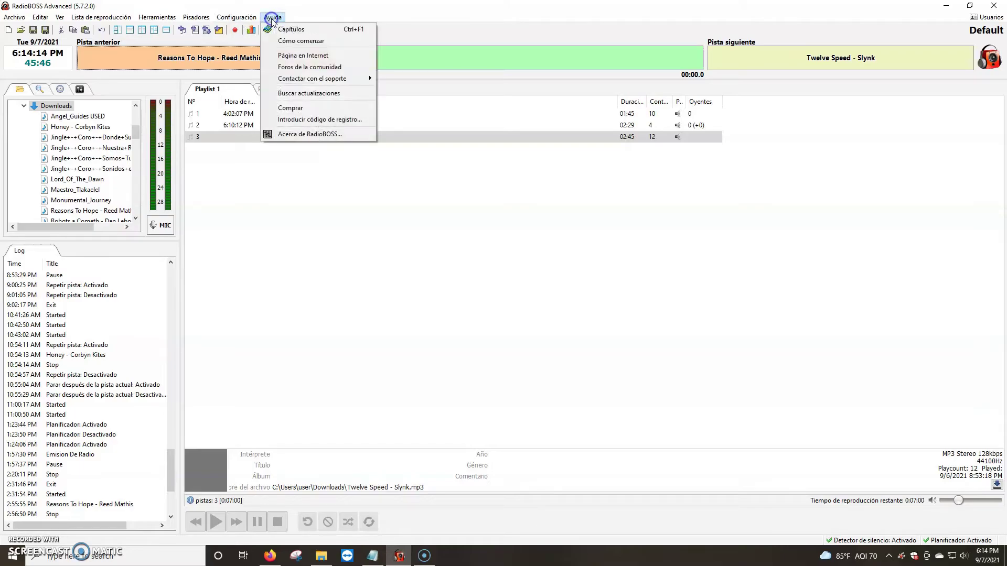
pyautogui.click(294, 29)
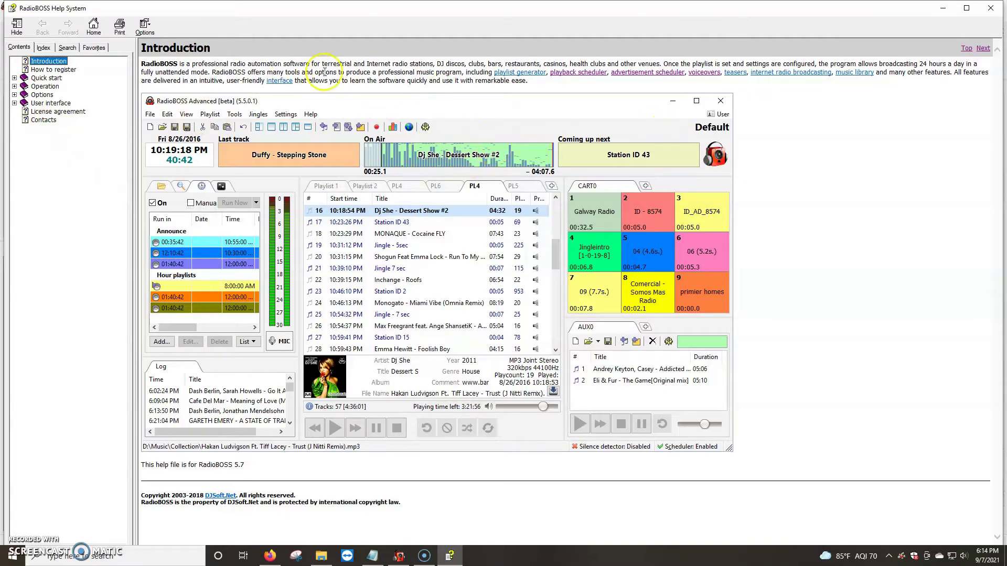
pyautogui.click(47, 70)
pyautogui.click(48, 61)
pyautogui.click(53, 104)
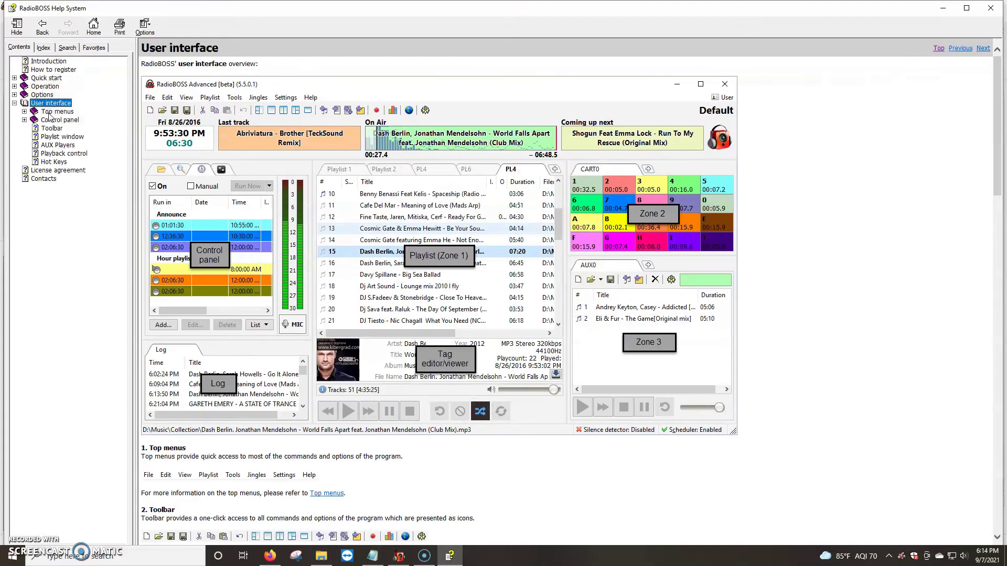
# Examine the General, File types, Playback, Miscellaneous and Fading help topics under Options, and minimize the help window
pyautogui.click(42, 94)
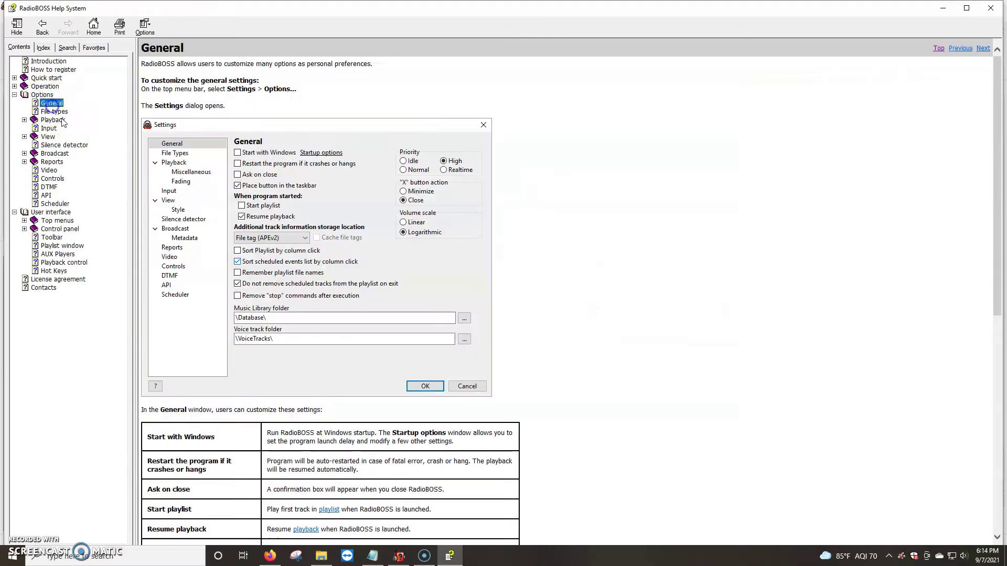
pyautogui.click(53, 112)
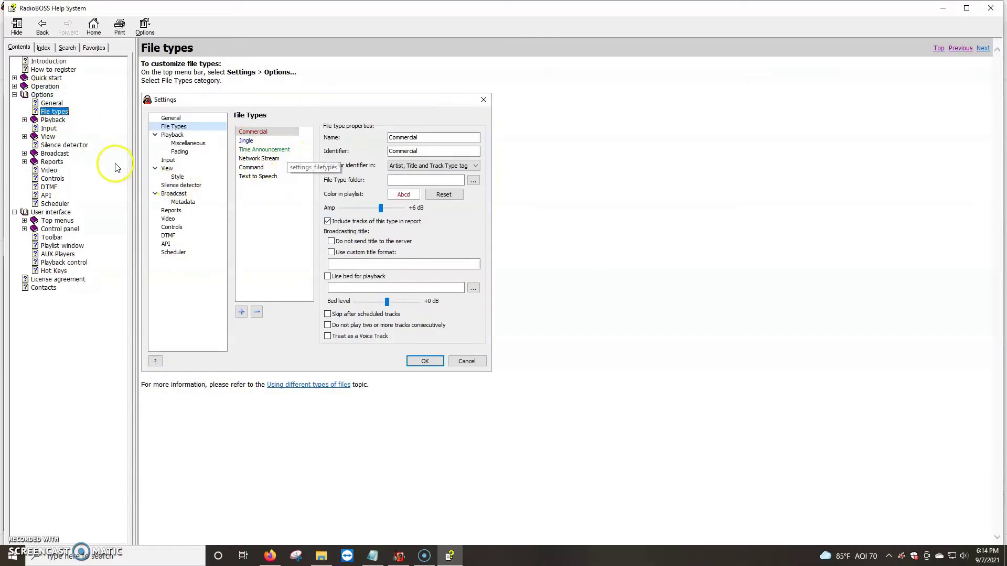
pyautogui.click(52, 119)
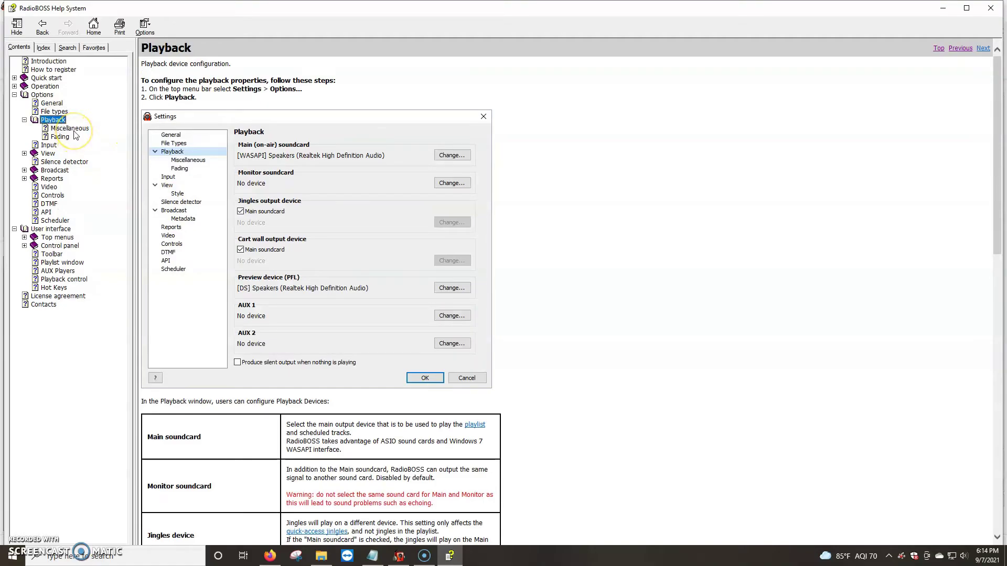
pyautogui.click(76, 131)
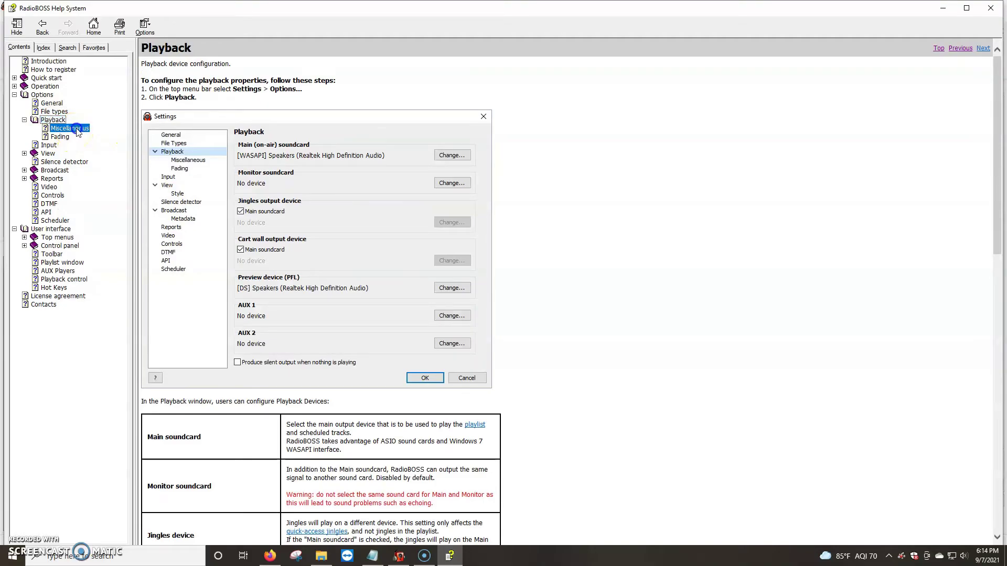
pyautogui.click(65, 139)
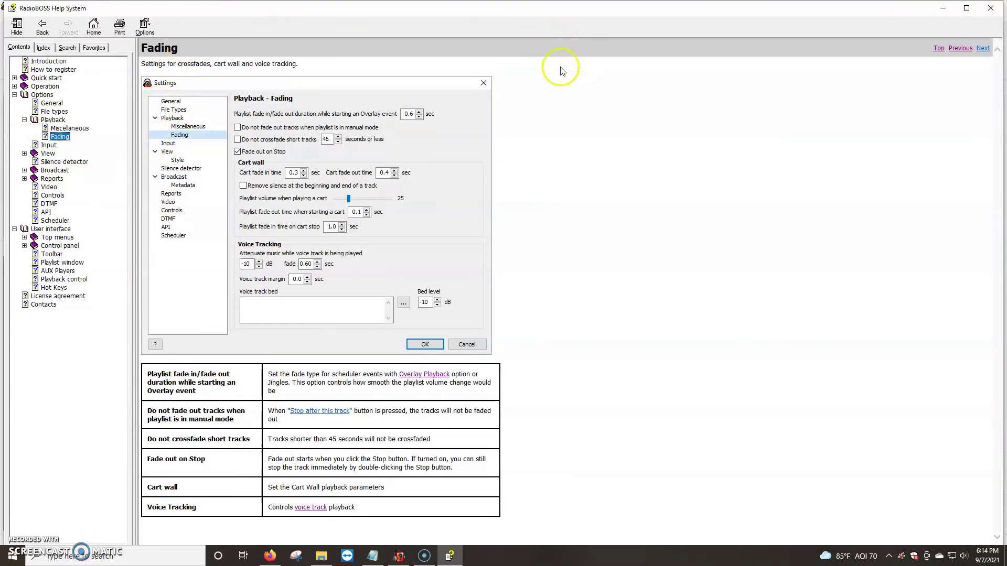
pyautogui.click(942, 7)
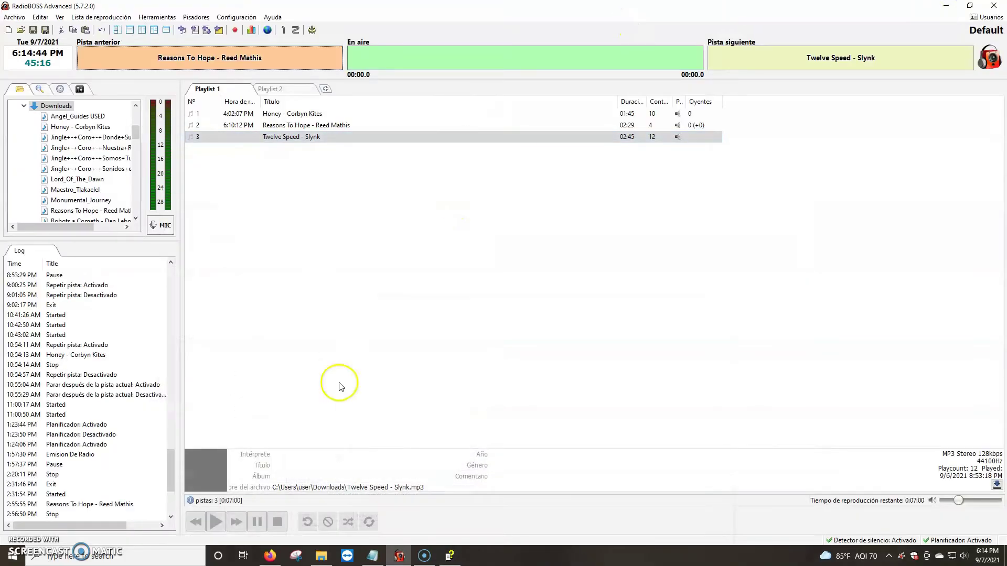
pyautogui.click(382, 559)
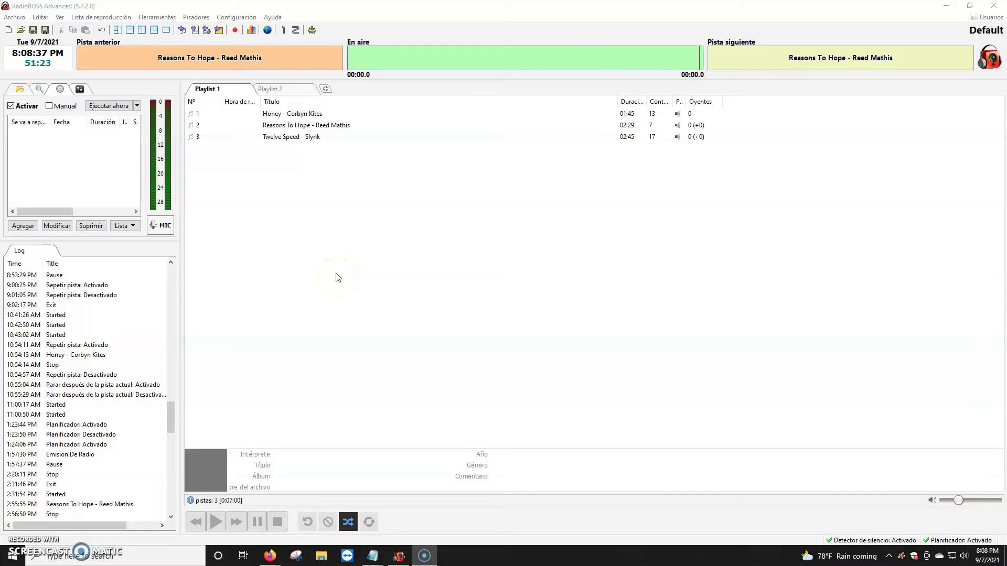
# Add a time announcement after Twelve Speed - Slynk in Playlist 1, using the sound files in the Downloads folder Hombre - Mexico 1
pyautogui.click(338, 284)
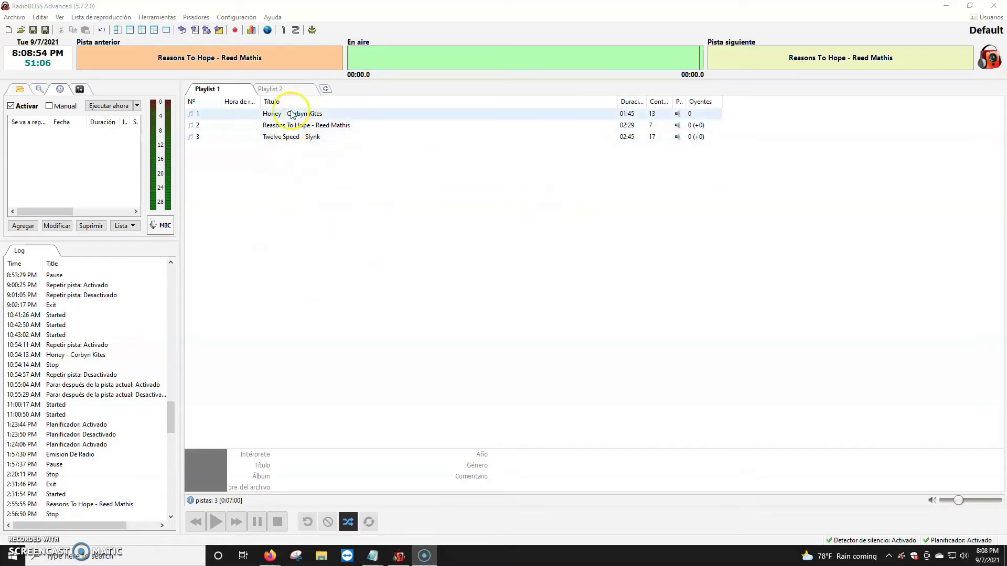
pyautogui.click(278, 138)
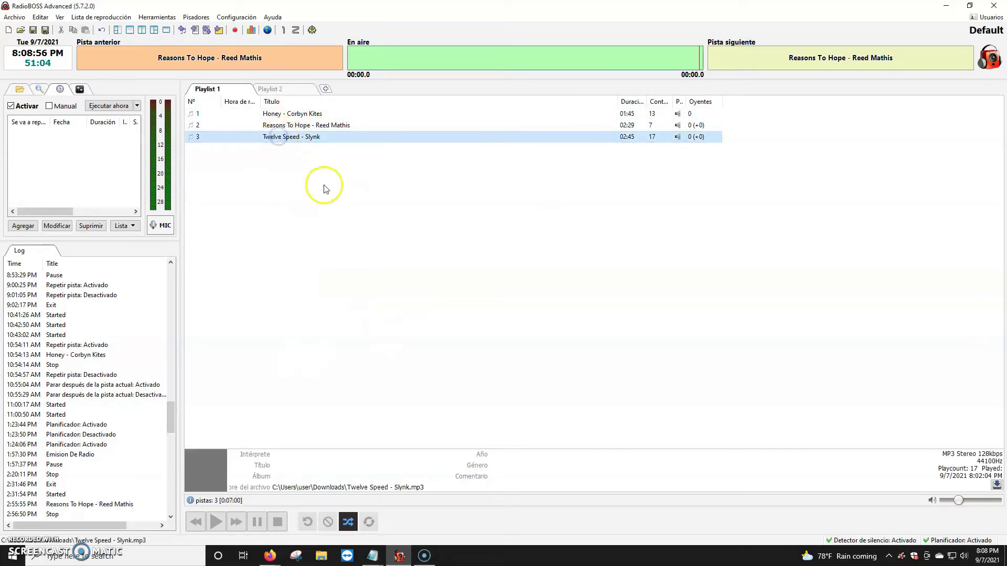
pyautogui.click(109, 19)
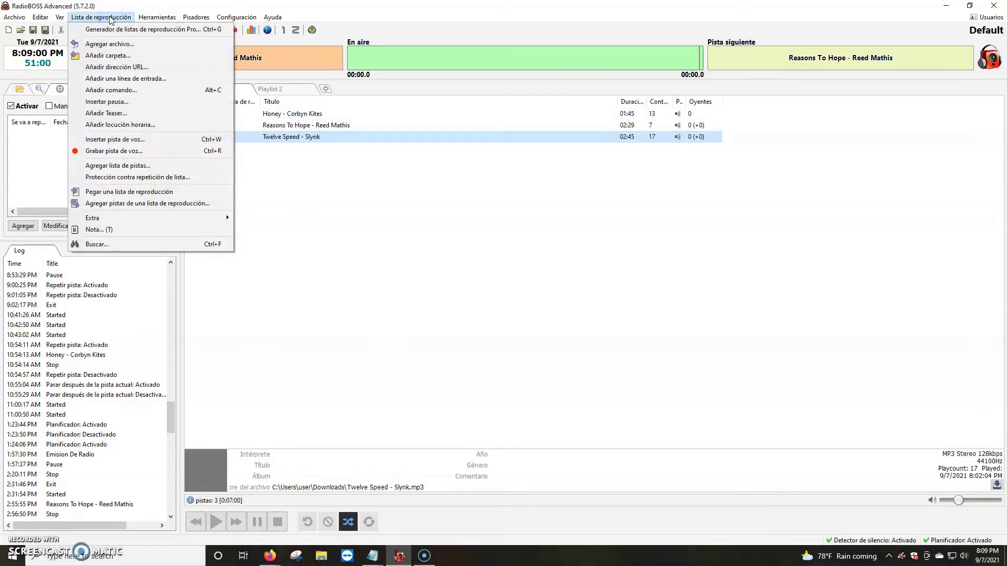
pyautogui.click(133, 126)
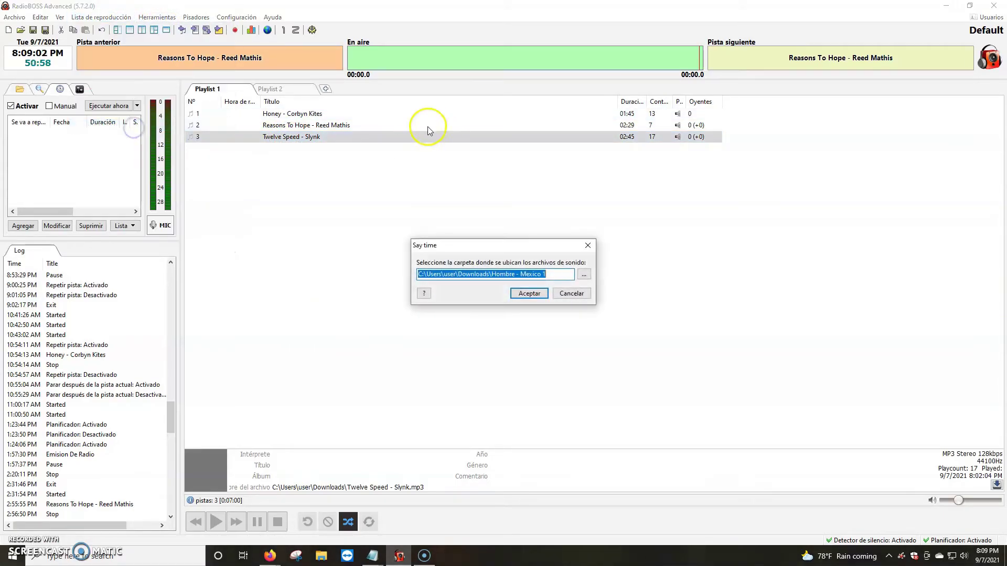
pyautogui.click(584, 275)
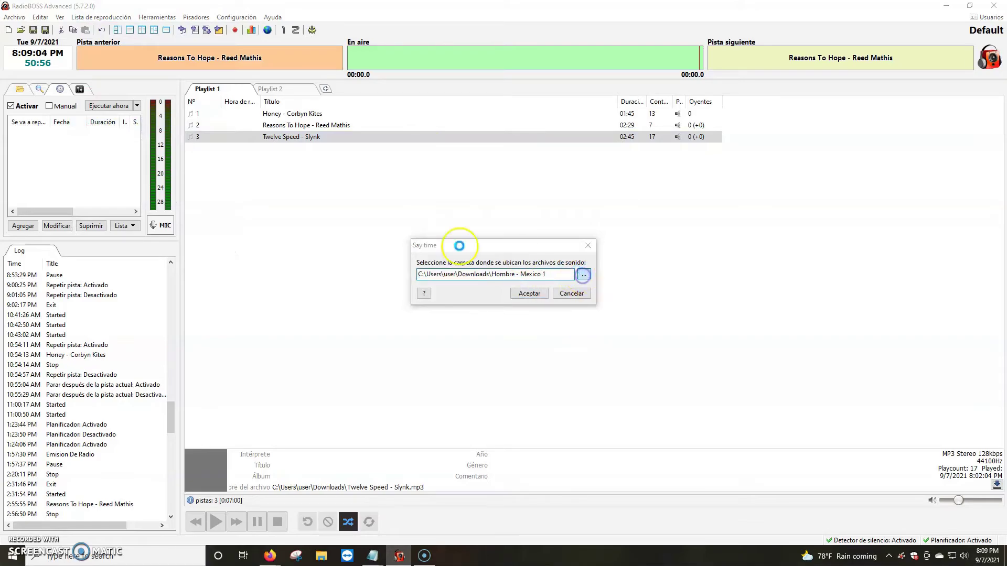
pyautogui.click(199, 346)
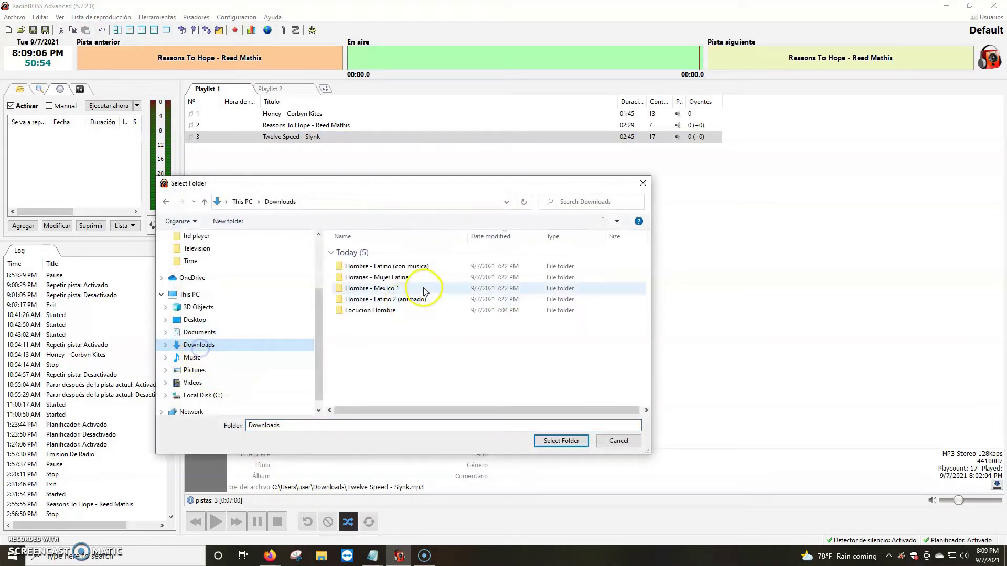
pyautogui.click(374, 288)
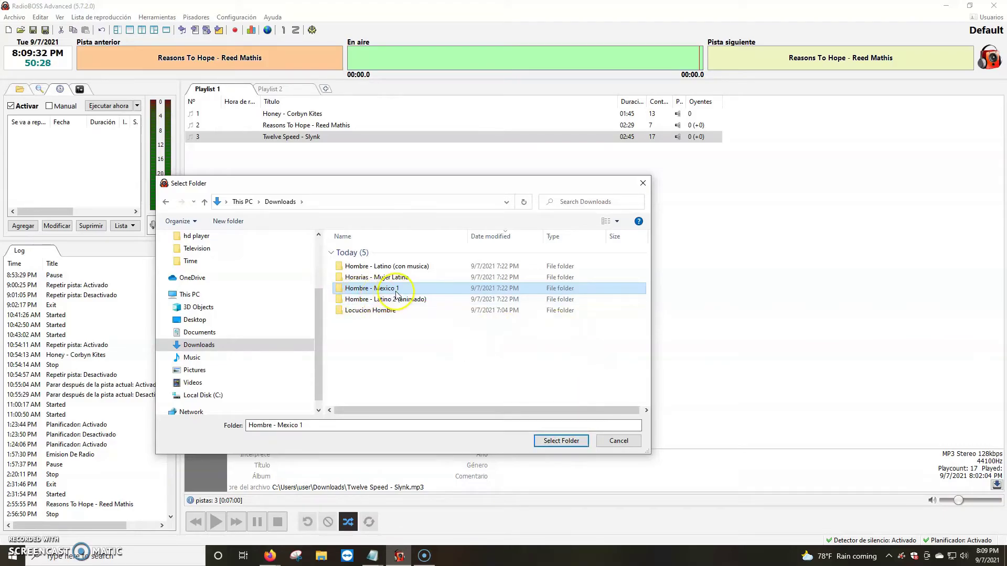
pyautogui.click(561, 440)
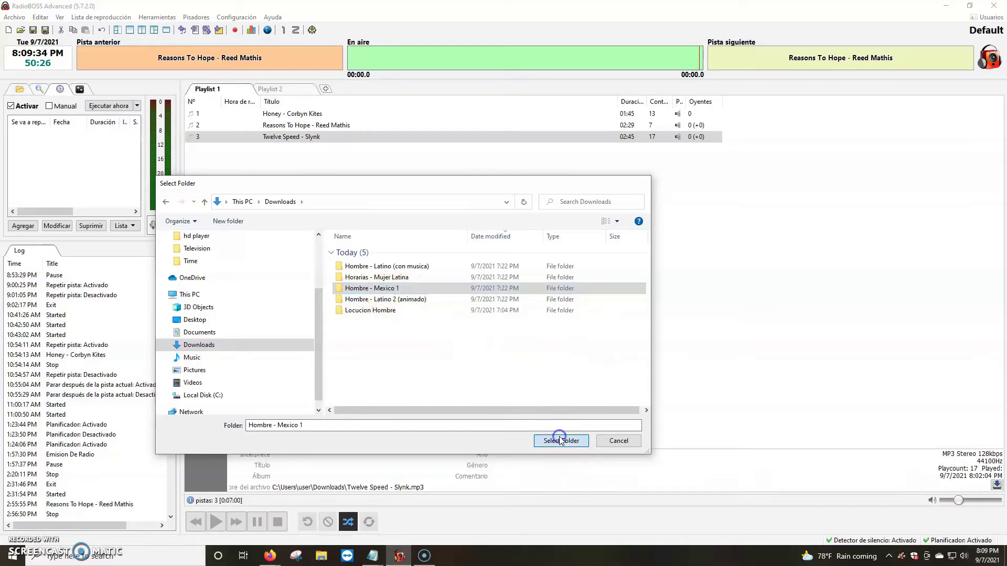
pyautogui.click(528, 292)
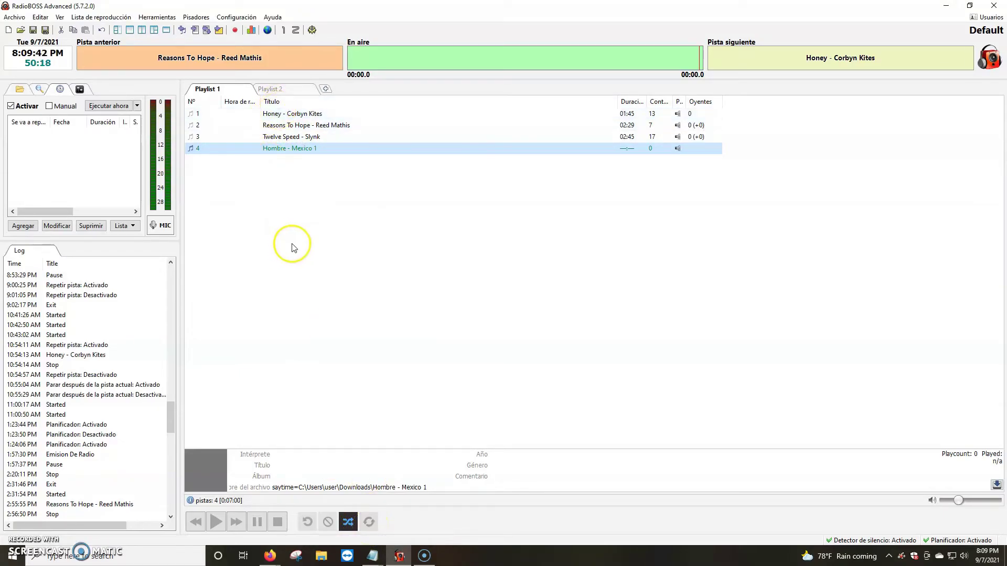
# Play the time announcement in Playlist 1 and stop playback after it
pyautogui.doubleClick(292, 150)
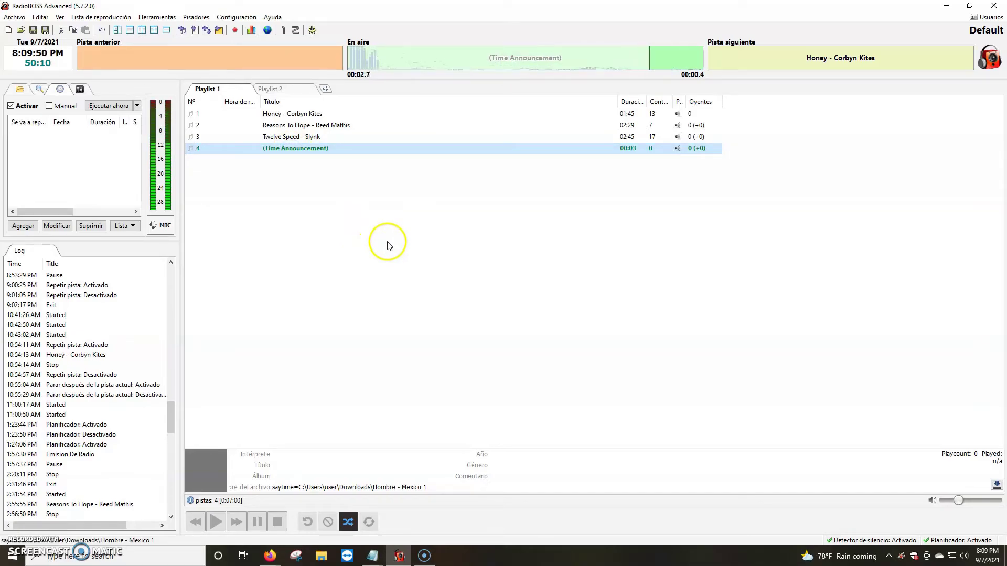
pyautogui.click(277, 521)
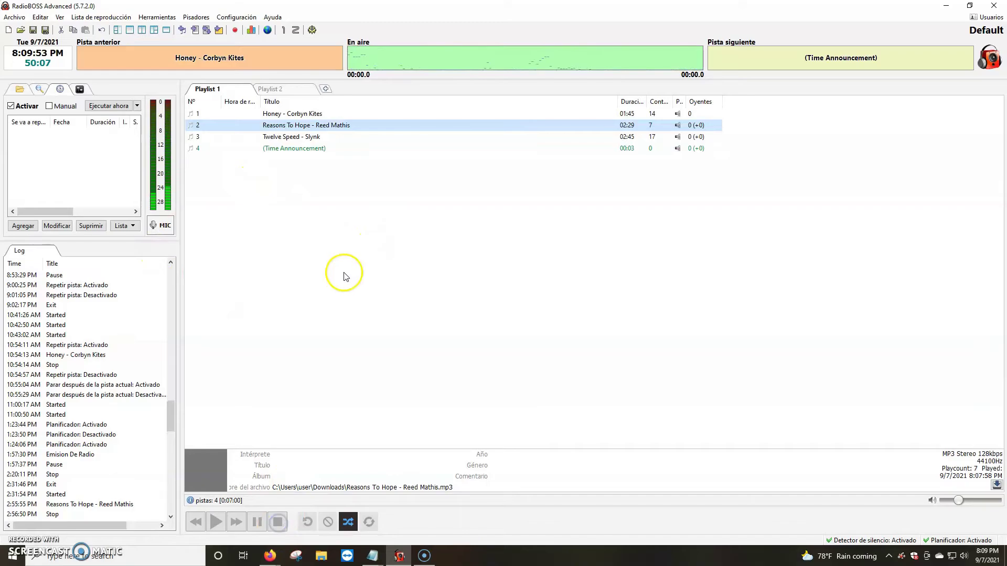
# Delete the time announcement from Playlist 1
pyautogui.click(291, 149)
pyautogui.press('Delete')
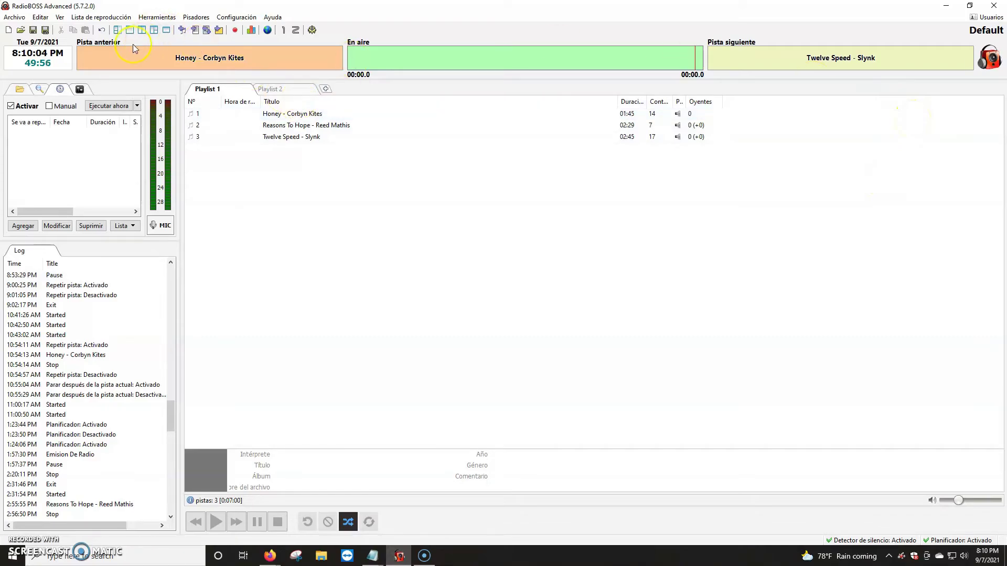
# Show the additional side panel beside the playlist and add an effects cart wall to it named EFECTOS AUDIO
pyautogui.click(140, 33)
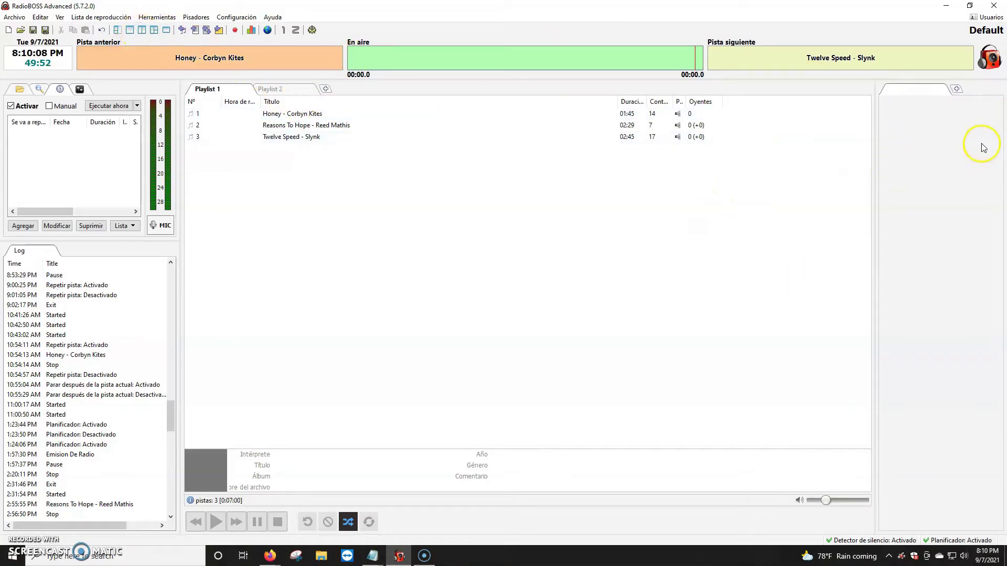
pyautogui.click(956, 89)
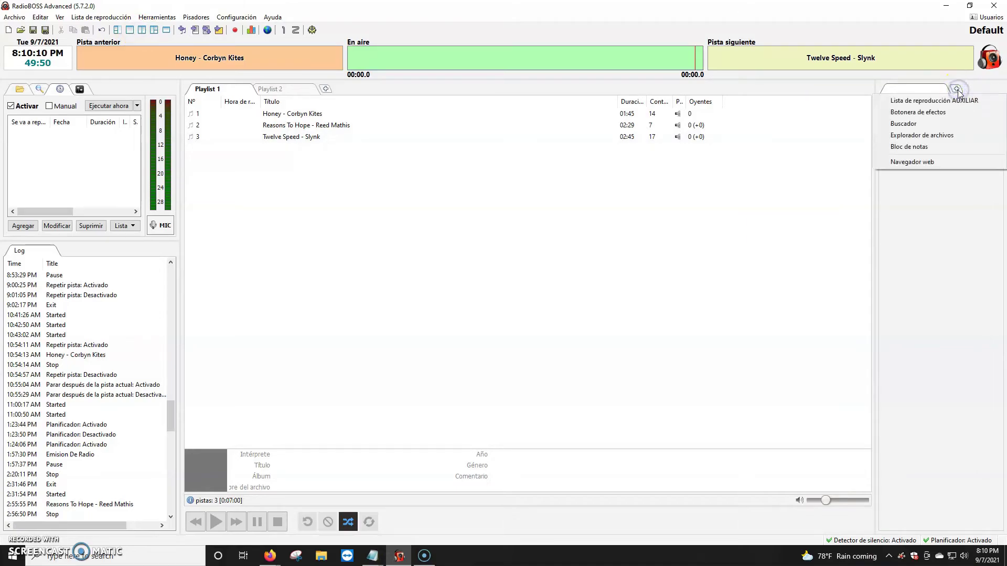
pyautogui.click(935, 116)
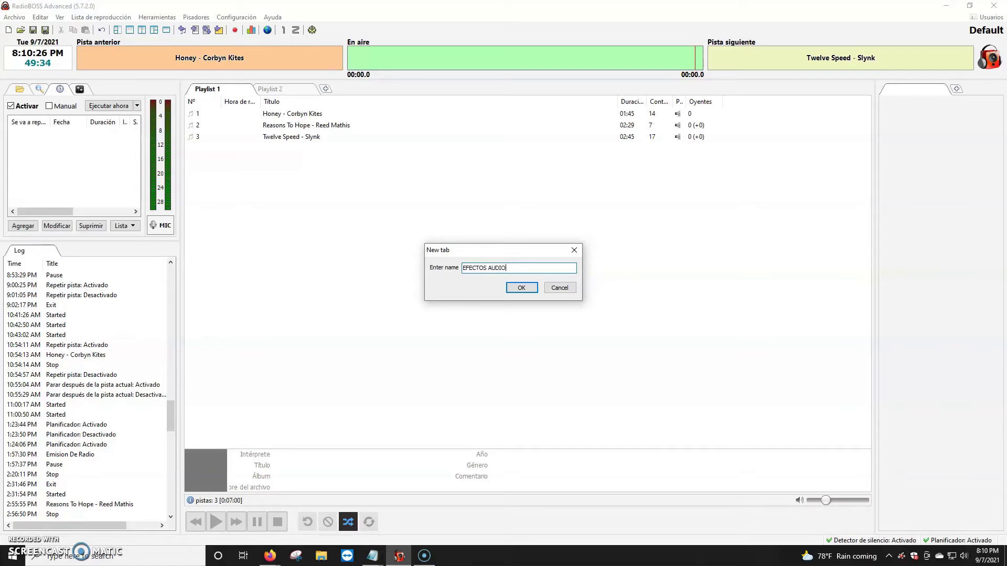
pyautogui.click(521, 287)
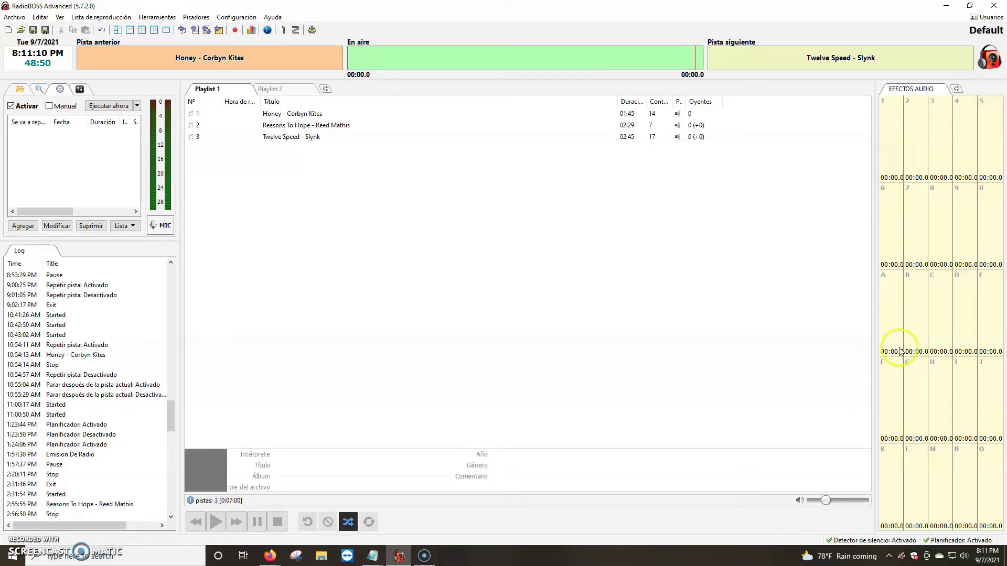
# Resize the EFECTOS AUDIO cart wall to 3 columns and 3 rows
pyautogui.rightClick(927, 90)
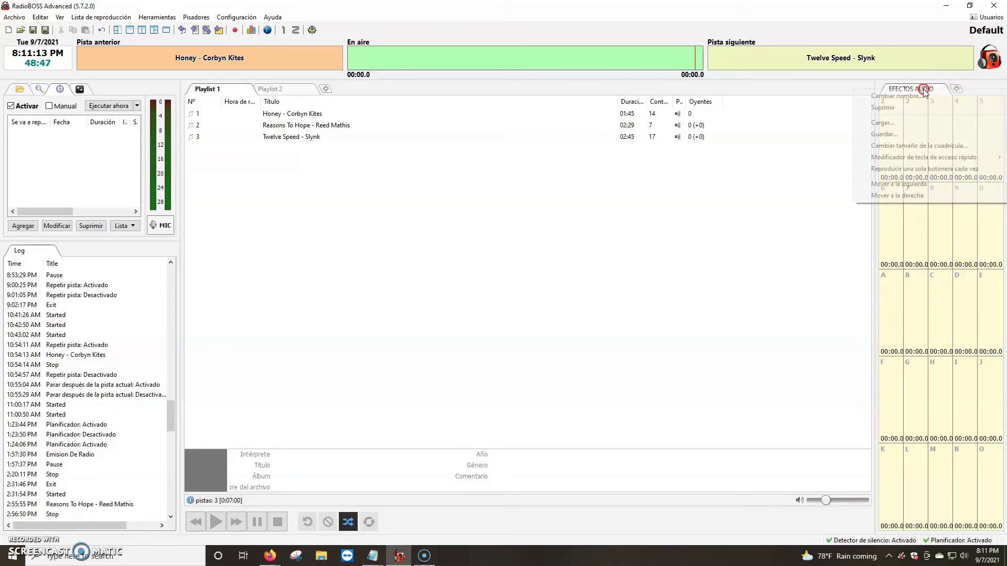
pyautogui.click(929, 145)
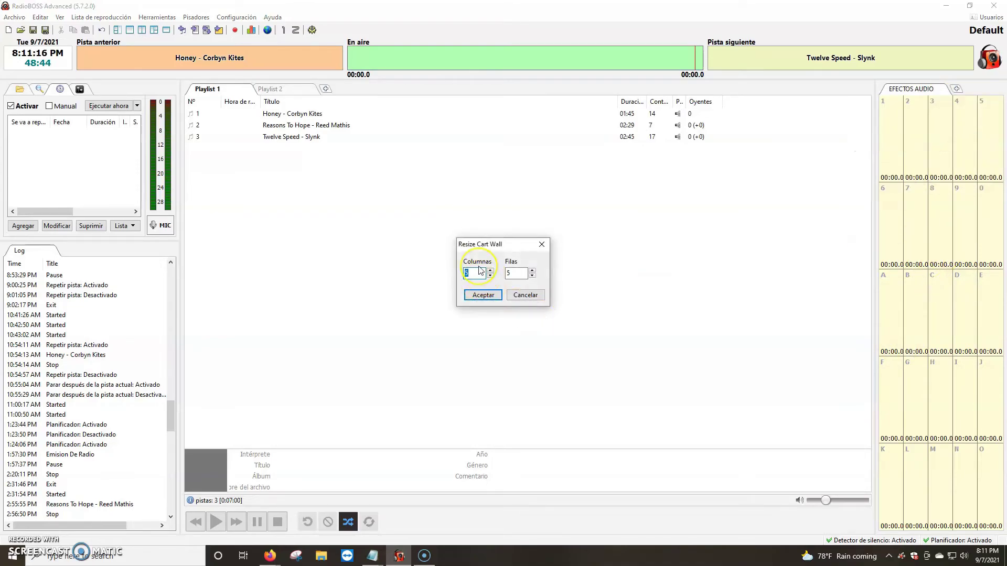
pyautogui.write('4')
pyautogui.press('Tab')
pyautogui.press('Tab')
pyautogui.click(484, 295)
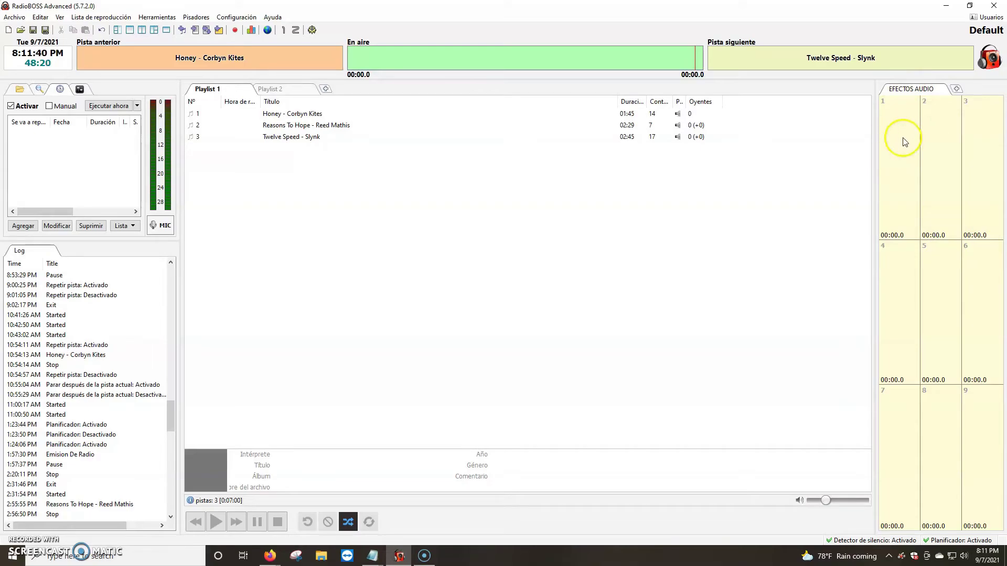
# Assign a time announcement to cart 1, using the sound files in the Downloads folder Locucion Hombre
pyautogui.rightClick(894, 125)
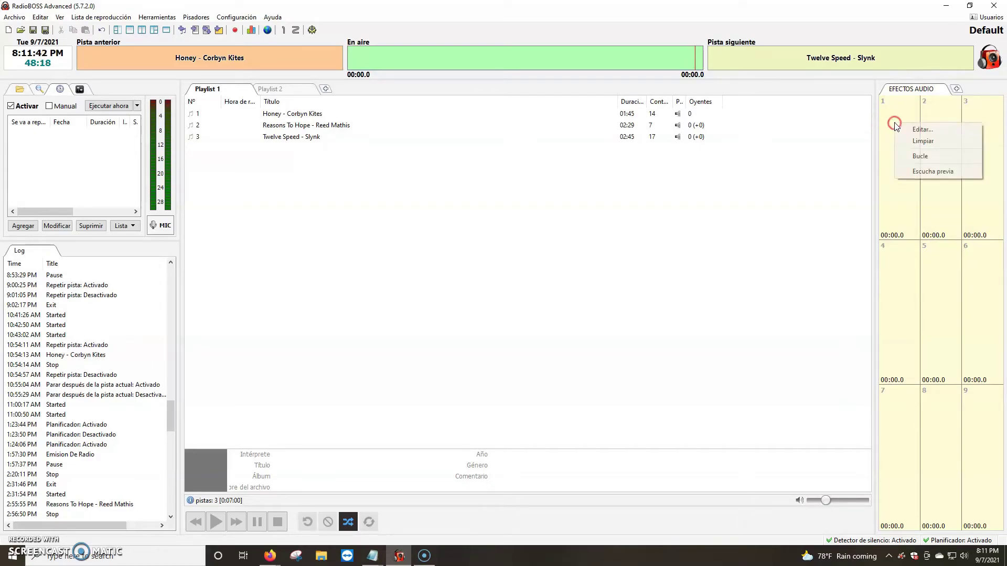
pyautogui.click(923, 130)
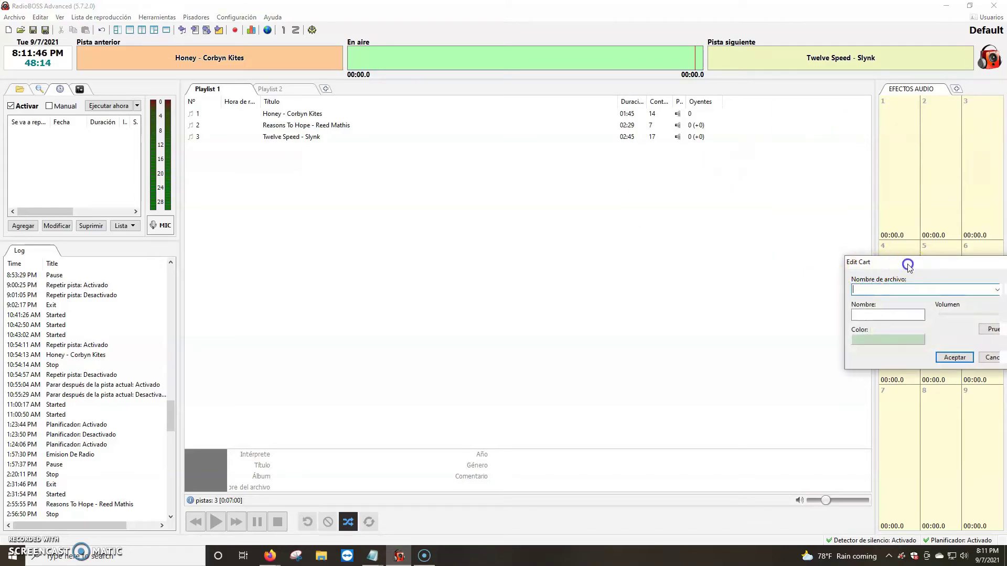
pyautogui.click(531, 280)
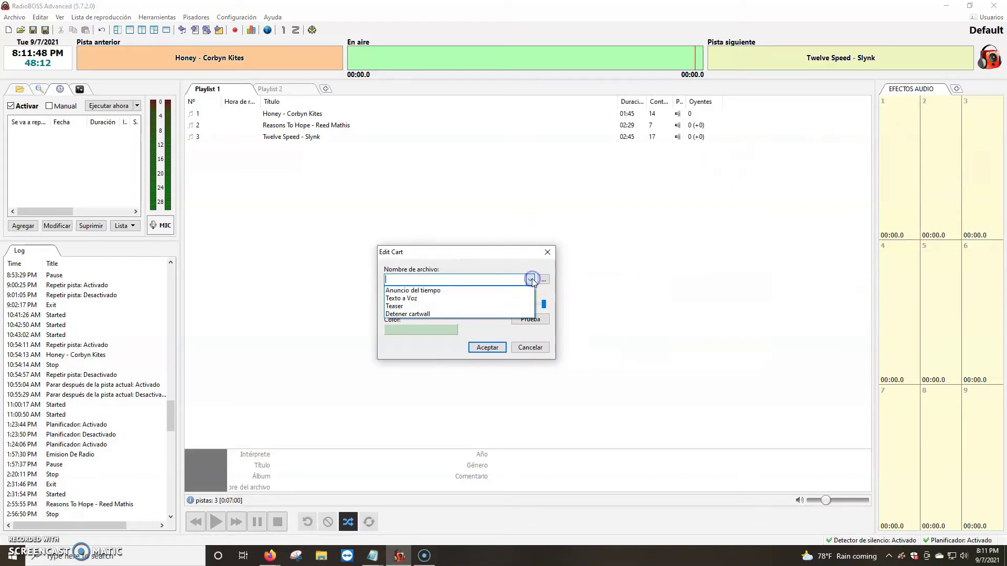
pyautogui.click(427, 291)
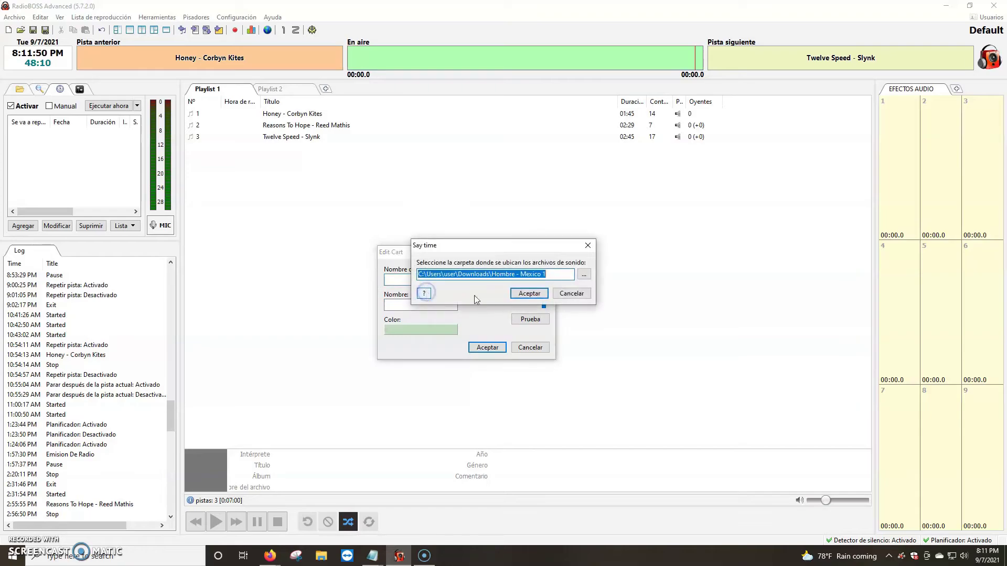
pyautogui.click(586, 278)
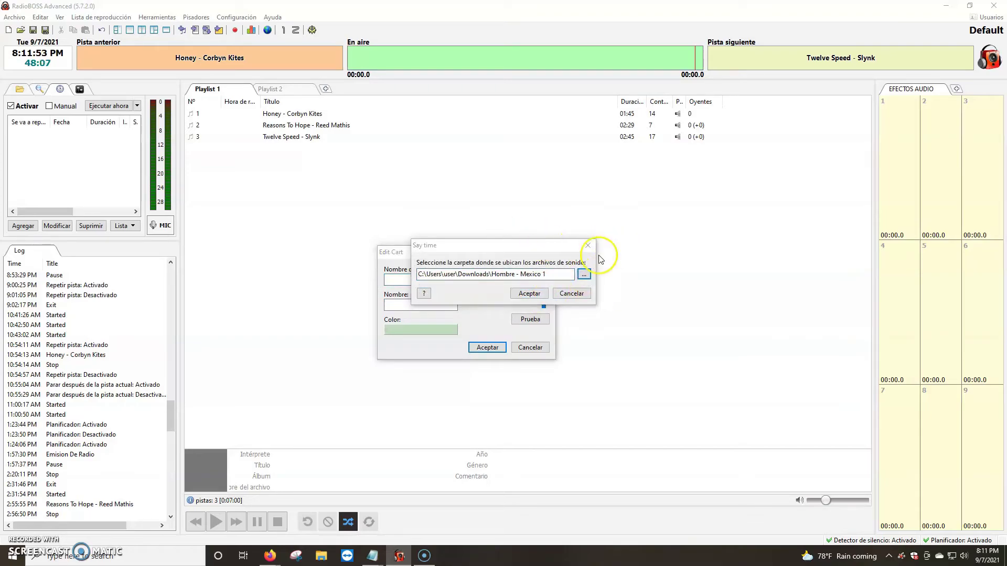
pyautogui.click(198, 345)
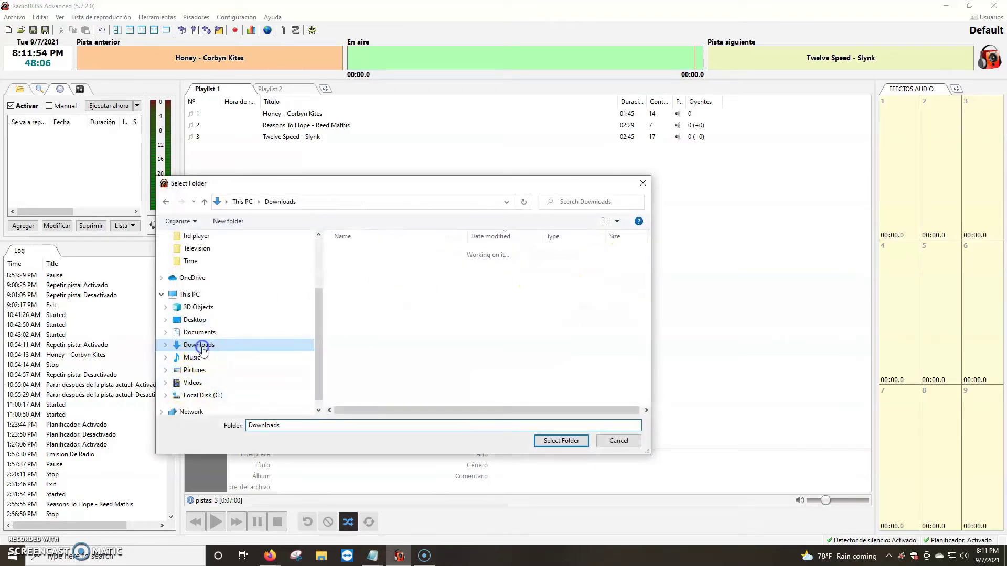
pyautogui.click(376, 311)
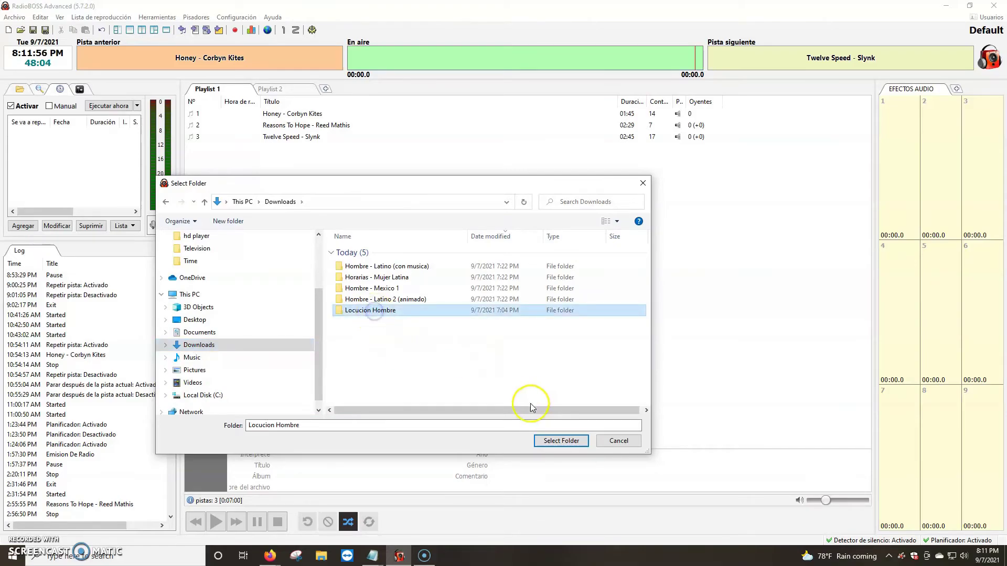
pyautogui.click(561, 440)
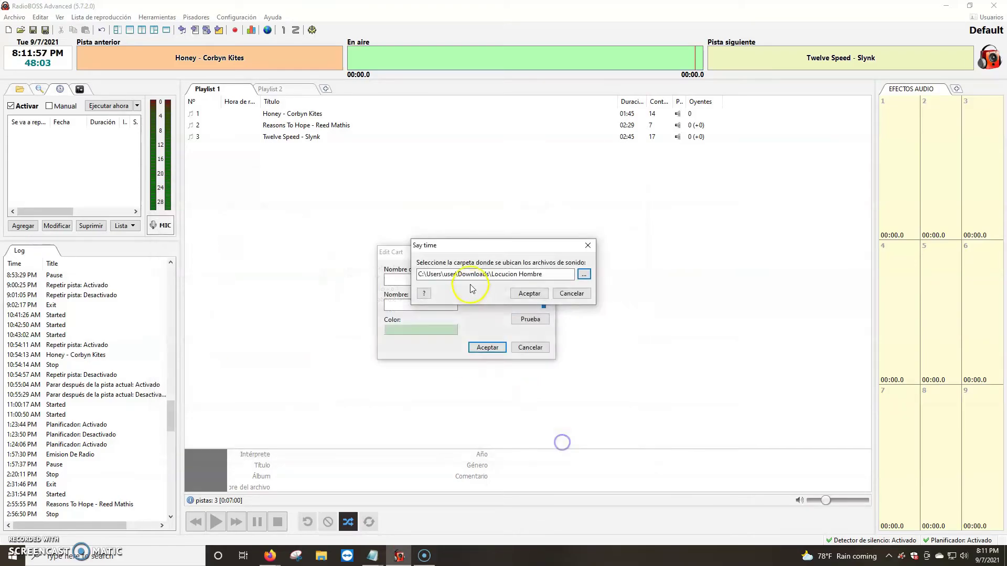
pyautogui.click(531, 294)
# Name cart 1 Locucion Hombre at full volume, colour it orange and save the cart
pyautogui.click(411, 306)
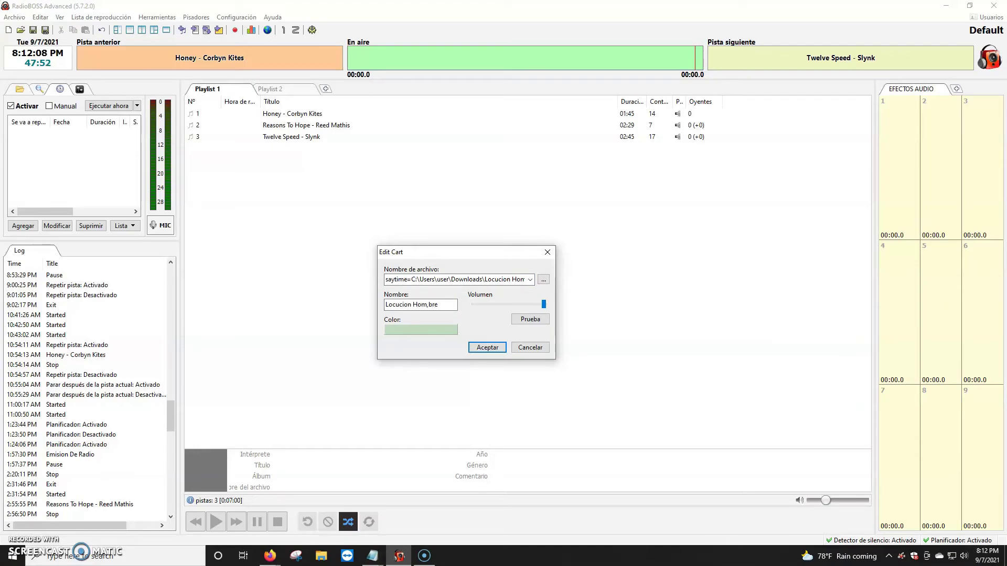
pyautogui.click(430, 306)
pyautogui.moveTo(540, 304); pyautogui.dragTo(550, 307)
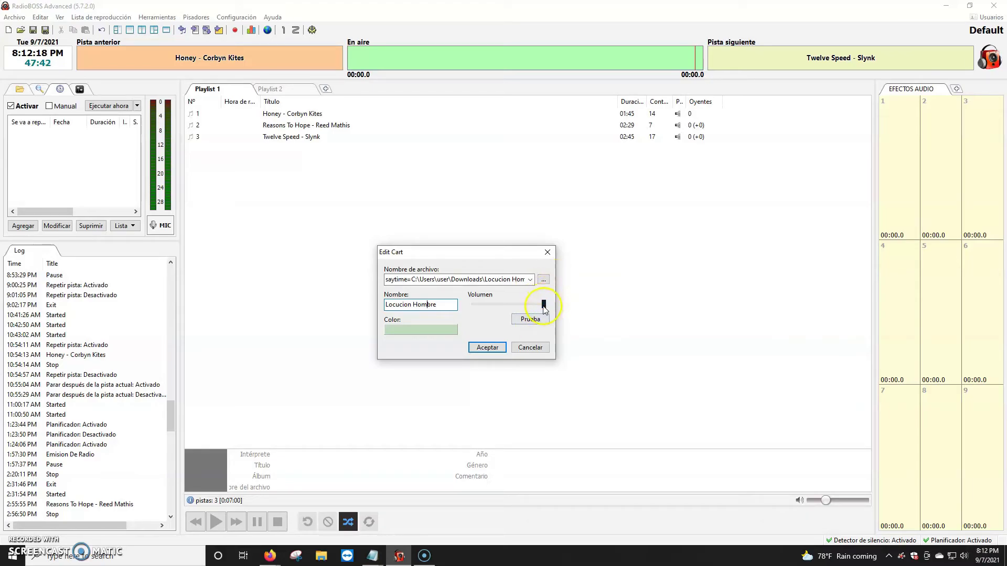
pyautogui.moveTo(540, 304); pyautogui.dragTo(548, 302)
pyautogui.click(404, 332)
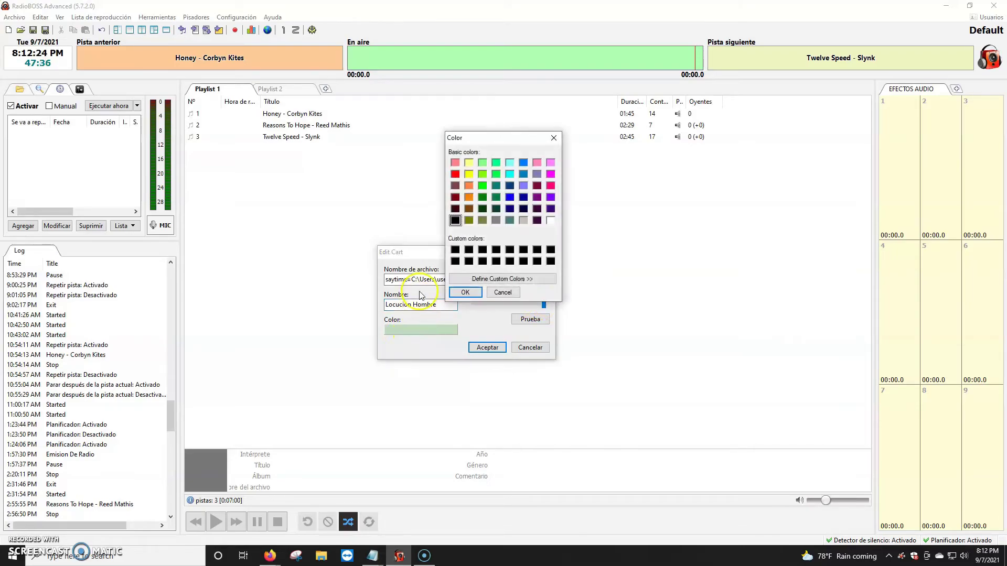
pyautogui.click(469, 199)
pyautogui.click(454, 185)
pyautogui.click(465, 292)
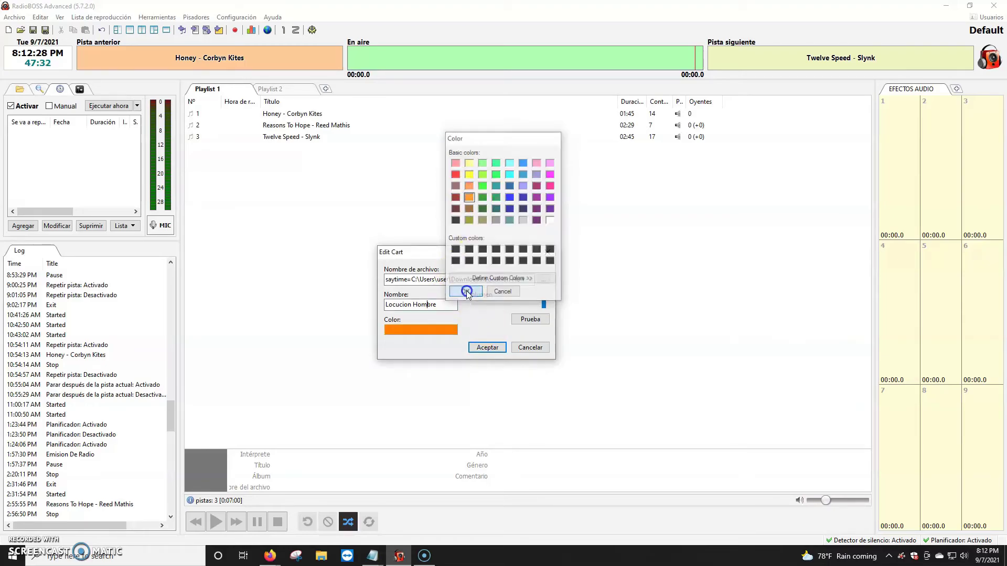
pyautogui.click(487, 348)
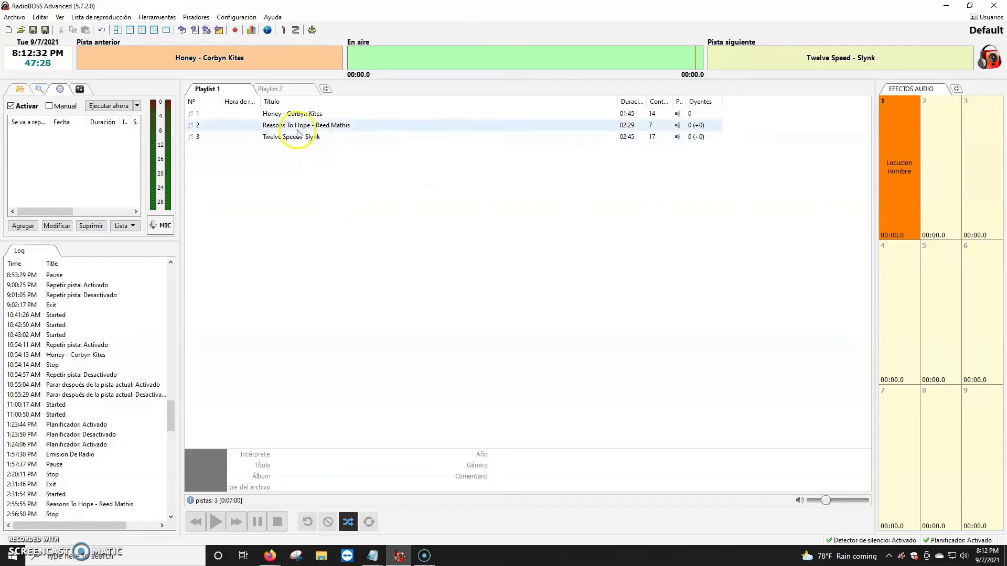
# Play Honey - Corbyn Kites, trigger the Locucion Hombre cart over it and stop playback
pyautogui.doubleClick(294, 113)
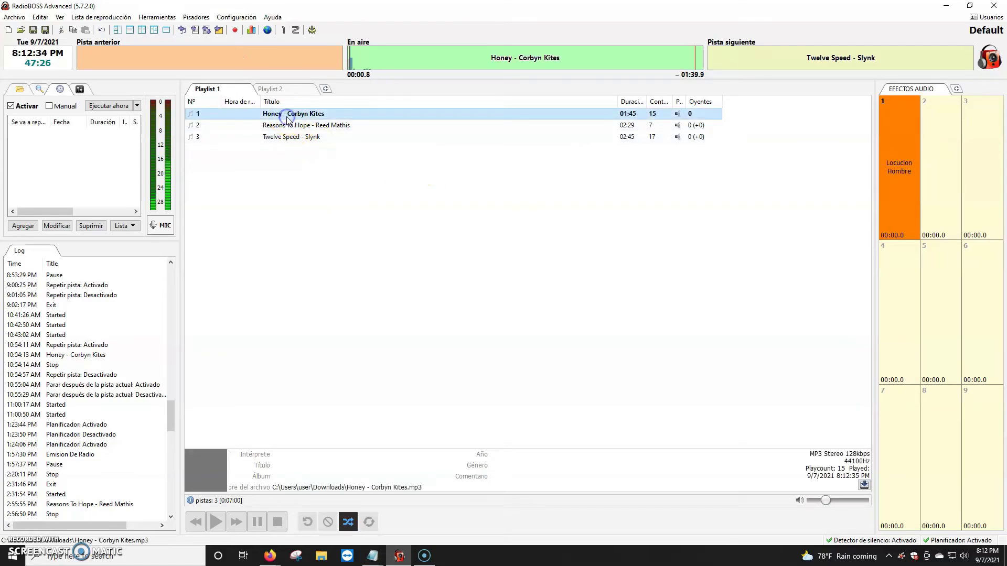
pyautogui.click(899, 157)
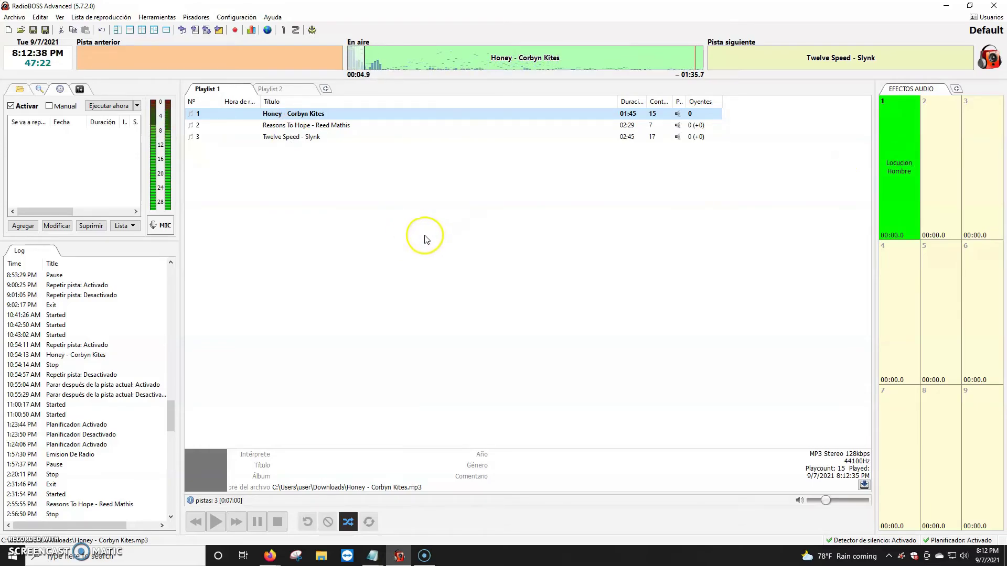
pyautogui.click(277, 522)
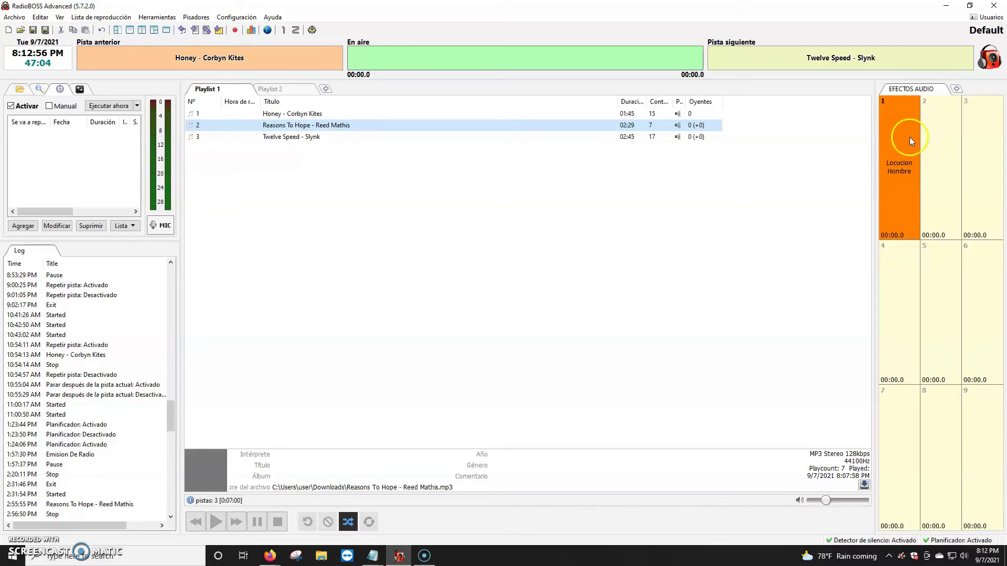
# Assign a time announcement to cart 2, using the sound files in the Downloads folder Horarias - Mujer Latina
pyautogui.rightClick(941, 129)
pyautogui.click(945, 135)
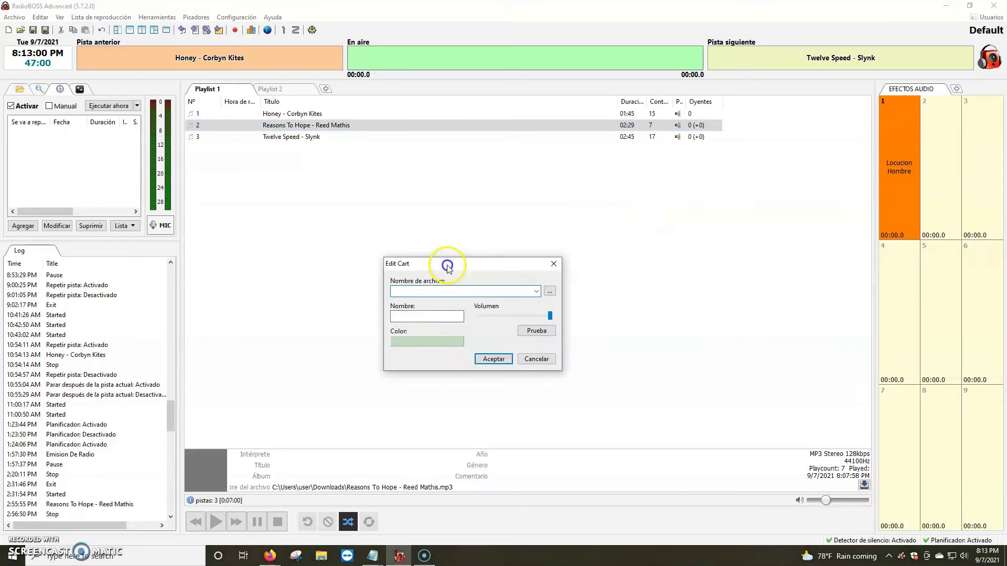
pyautogui.click(529, 290)
pyautogui.click(442, 303)
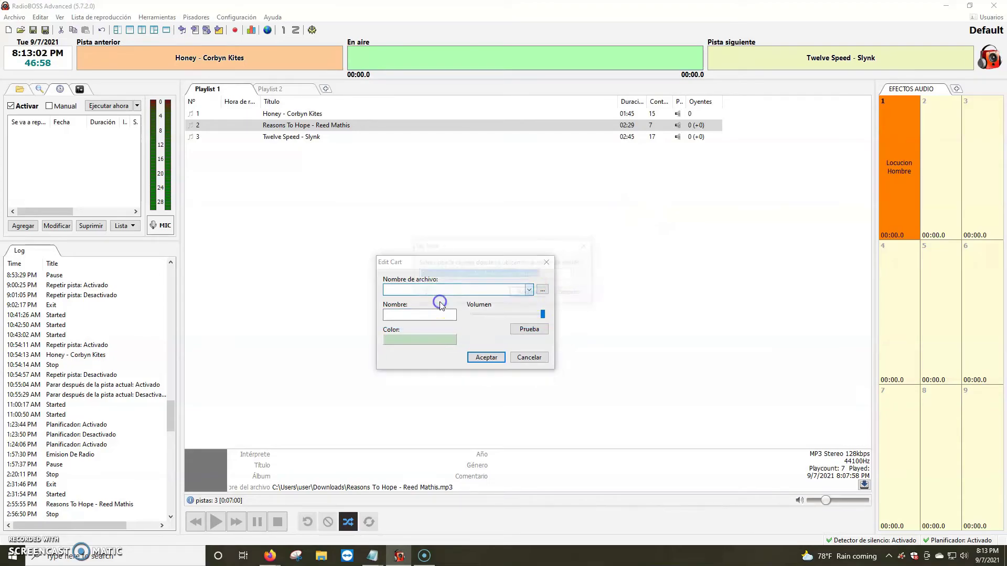
pyautogui.click(584, 274)
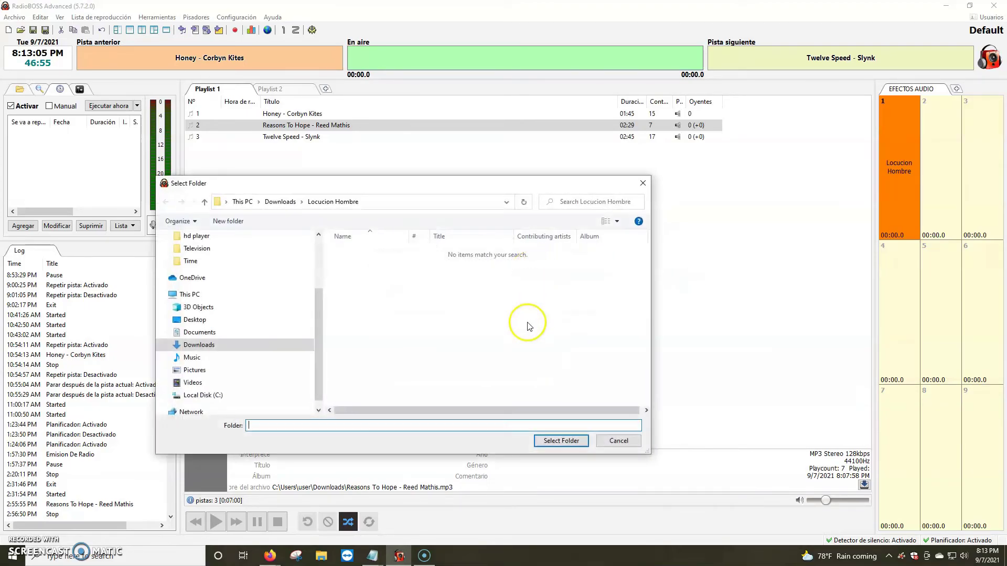
pyautogui.click(200, 345)
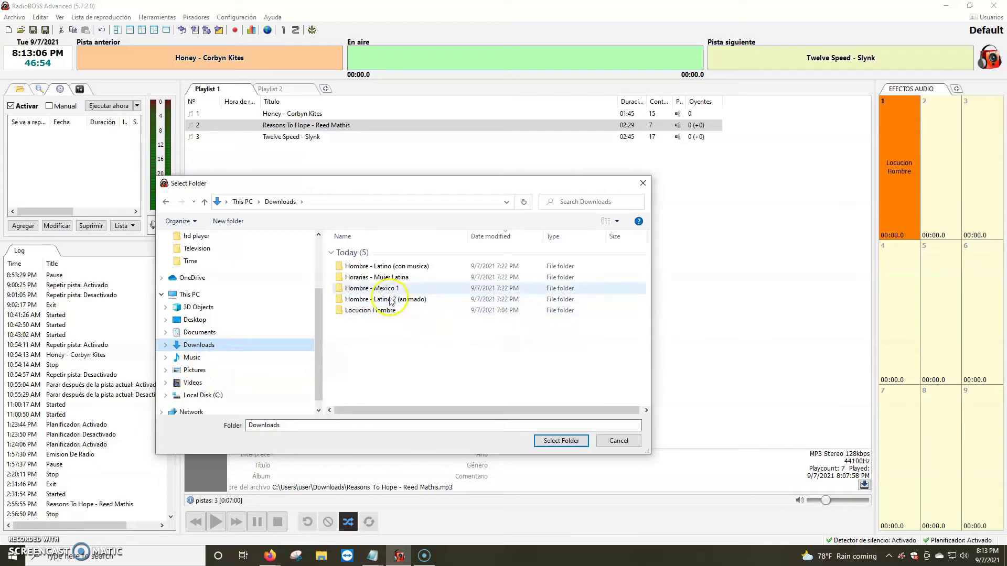
pyautogui.click(385, 277)
pyautogui.click(557, 441)
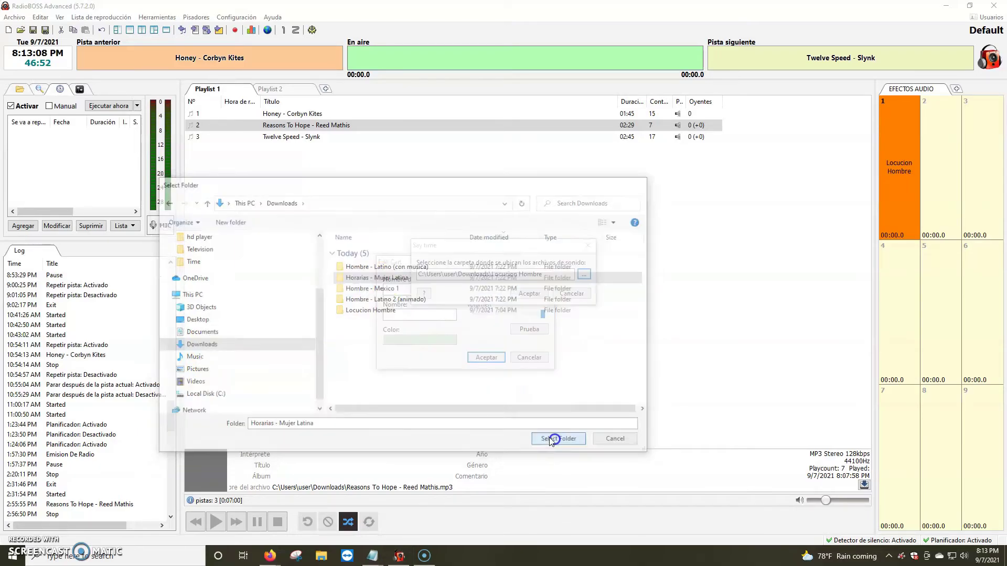
pyautogui.click(534, 292)
# Name cart 2 Locucion Mujer, colour it cyan and save the cart
pyautogui.click(401, 315)
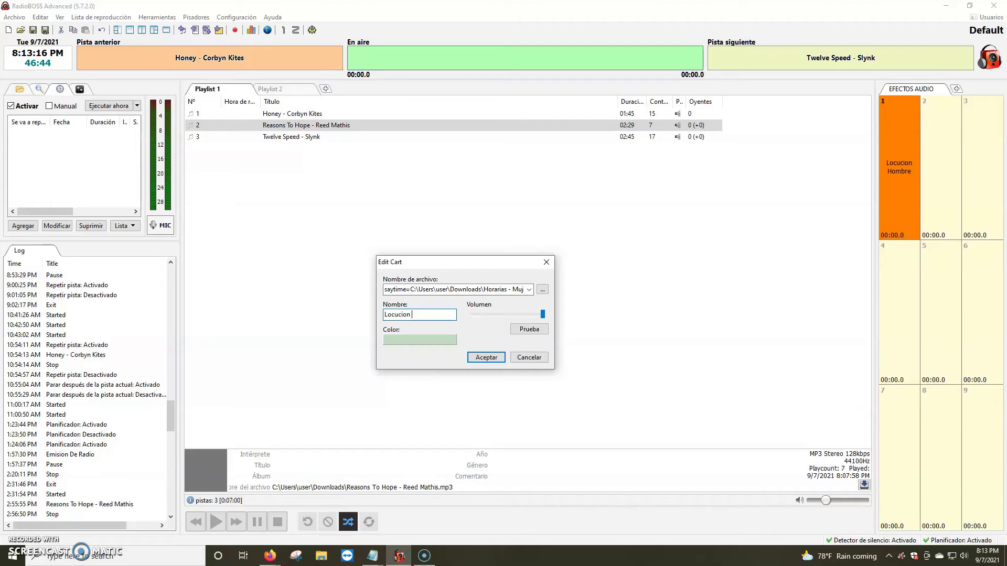
pyautogui.click(427, 341)
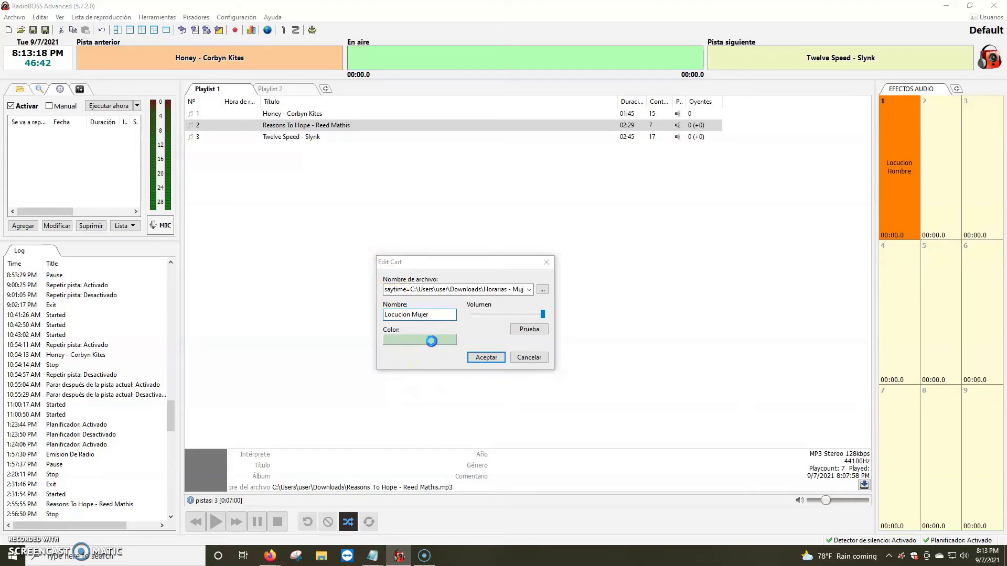
pyautogui.click(455, 174)
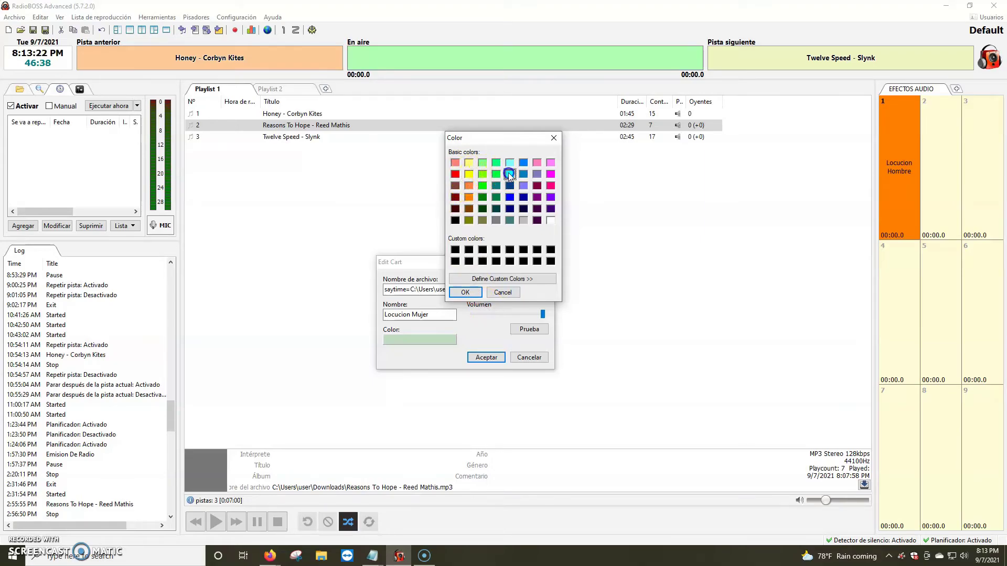
pyautogui.click(464, 292)
pyautogui.click(484, 358)
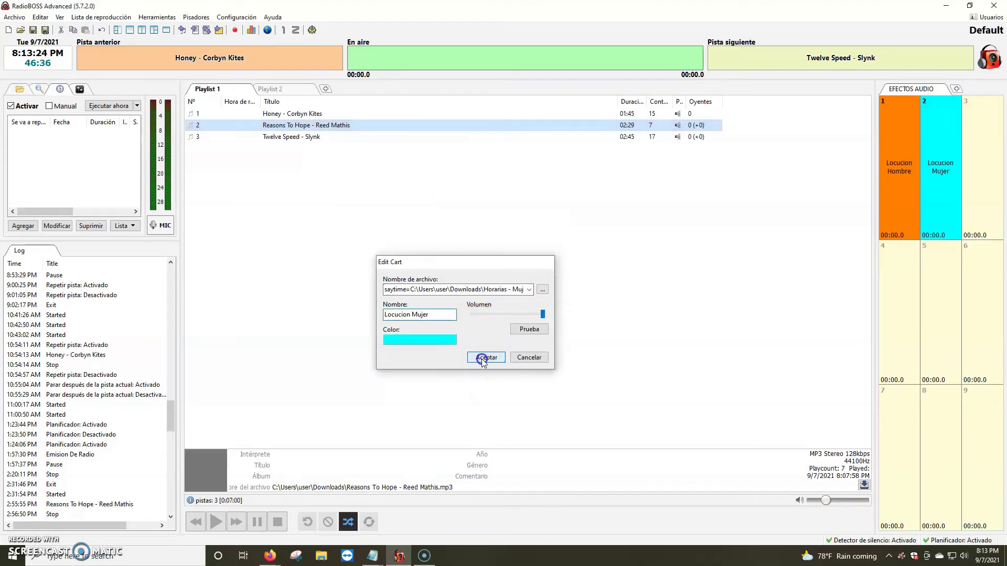
# Play Twelve Speed - Slynk, trigger the Locucion Mujer cart over it and stop playback
pyautogui.click(291, 138)
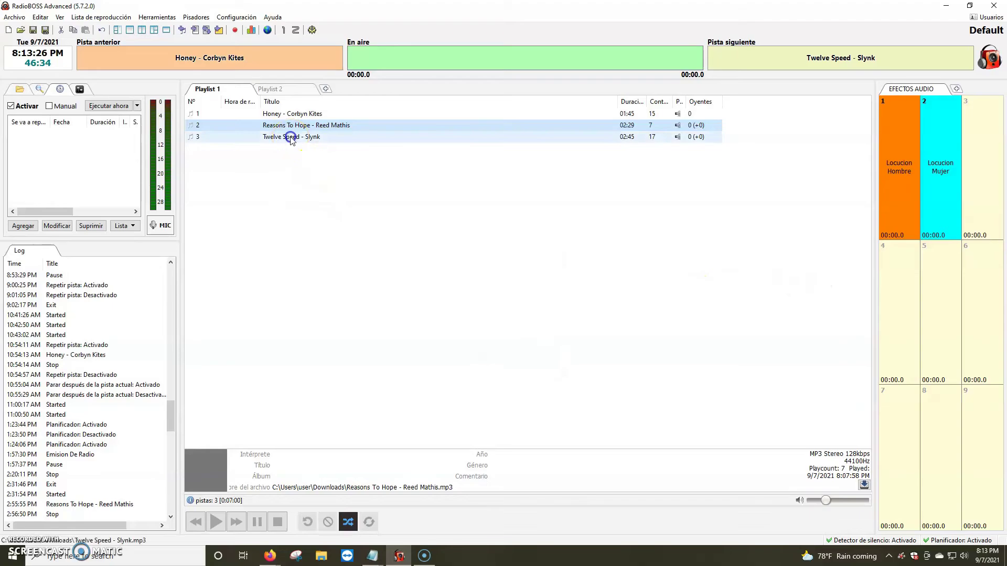
pyautogui.doubleClick(291, 138)
pyautogui.click(940, 160)
pyautogui.click(452, 282)
pyautogui.click(381, 358)
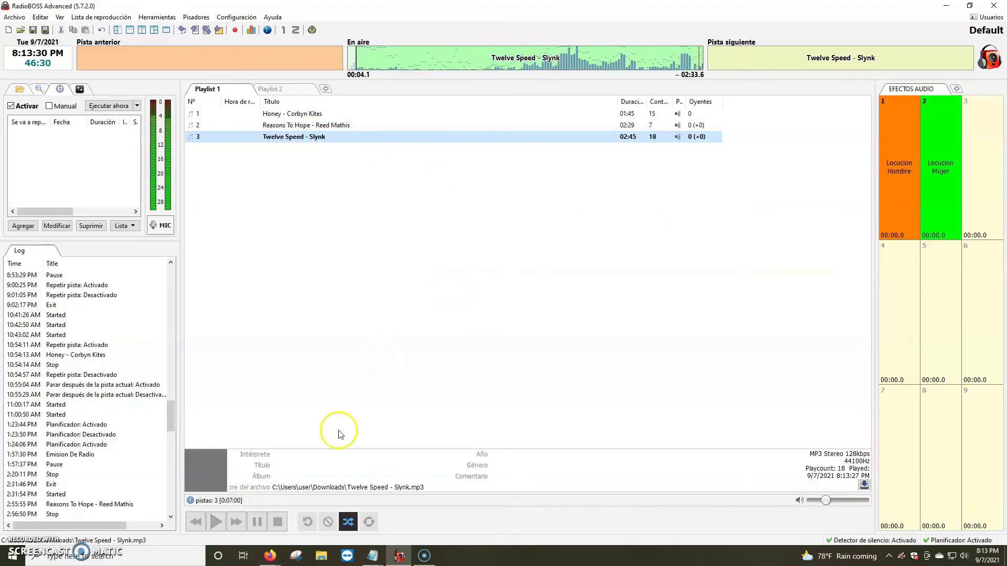
pyautogui.click(278, 522)
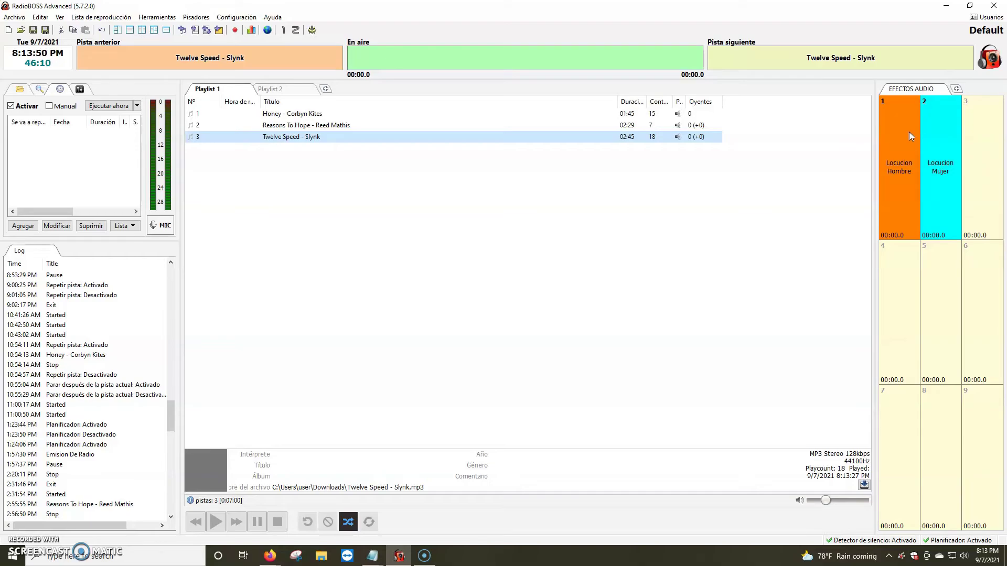
# Clear cart 2 and assign it a time announcement again, using the Downloads folder Horarias - Mujer Latina
pyautogui.rightClick(940, 135)
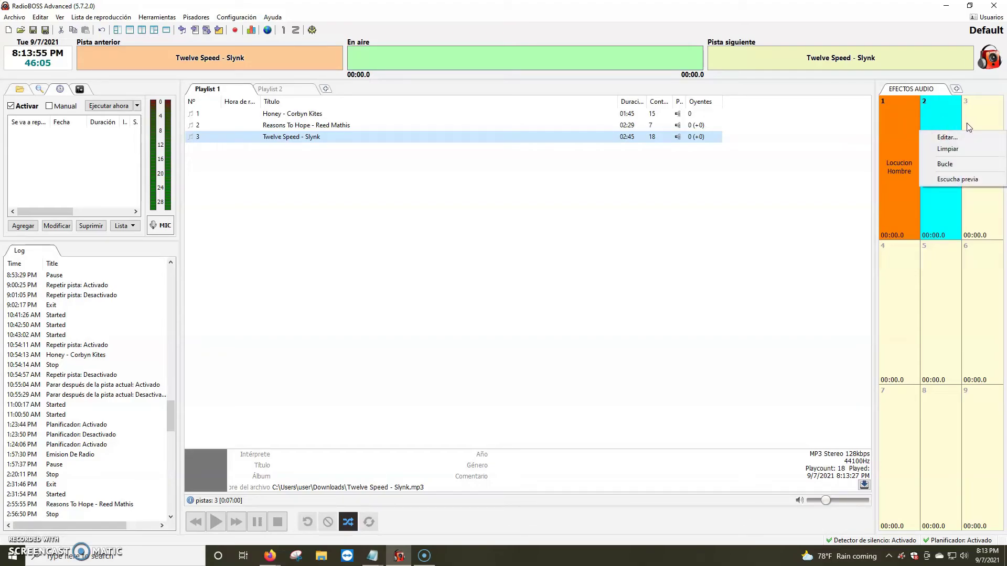
pyautogui.click(947, 149)
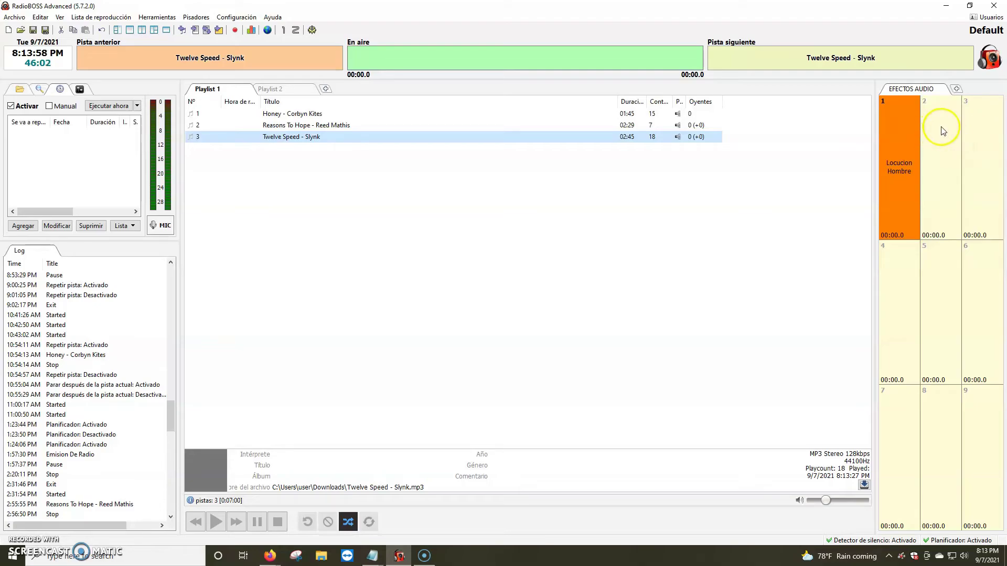
pyautogui.rightClick(941, 131)
pyautogui.click(947, 137)
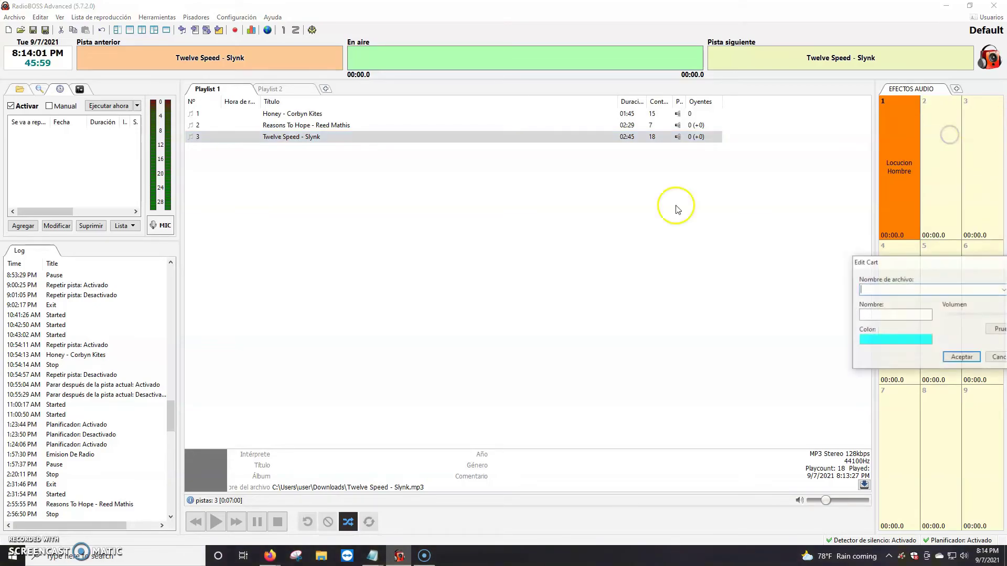
pyautogui.moveTo(942, 262); pyautogui.dragTo(434, 249)
pyautogui.click(500, 277)
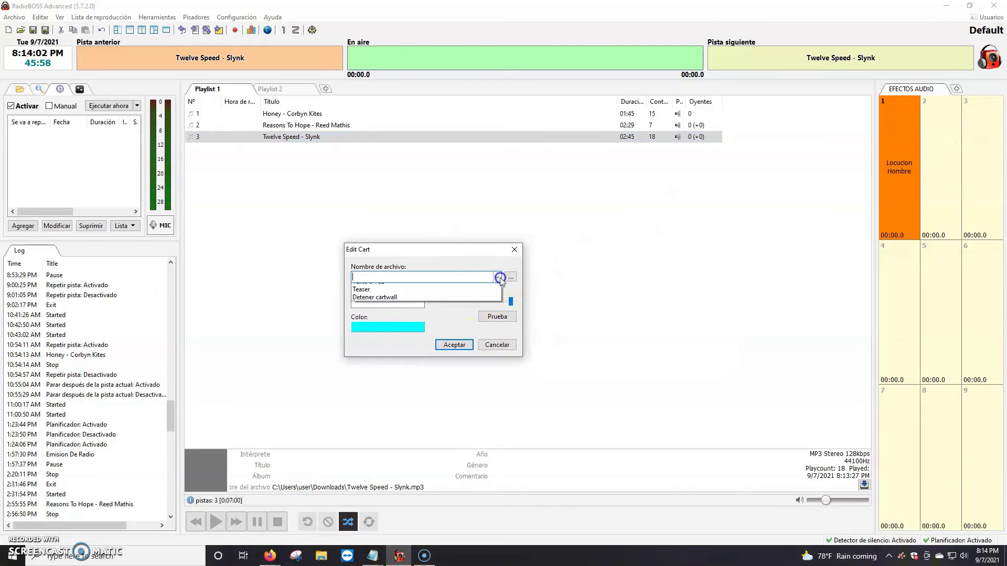
pyautogui.click(407, 285)
pyautogui.click(583, 274)
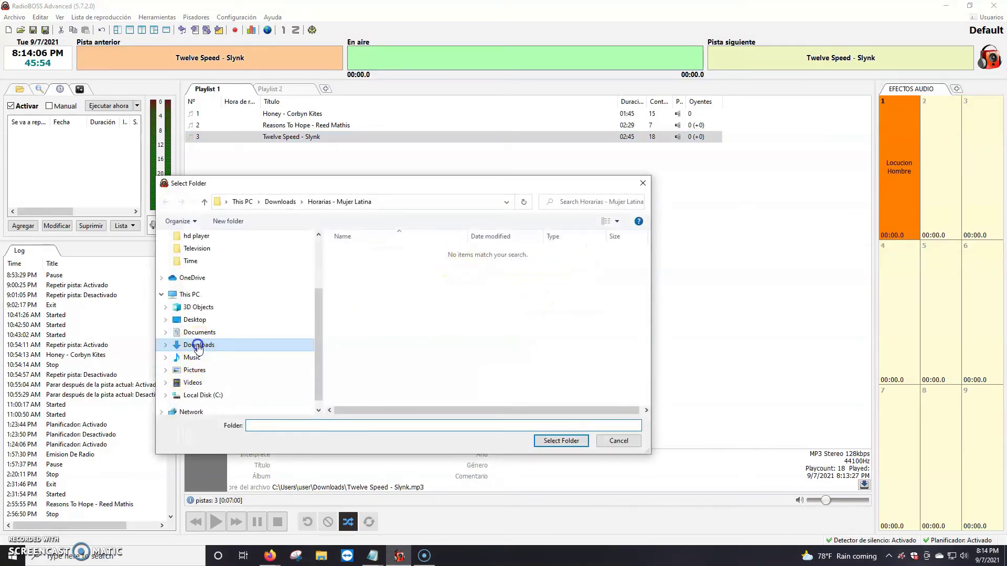
pyautogui.click(197, 346)
pyautogui.click(386, 278)
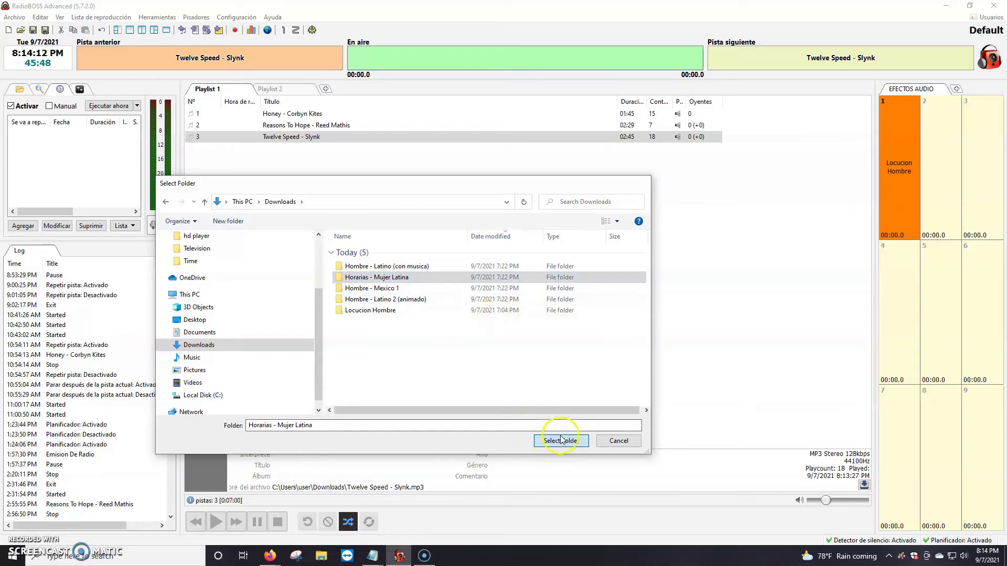
pyautogui.click(561, 440)
# Name cart 2 Locucion Mujer, colour it dark teal and save the cart
pyautogui.click(377, 302)
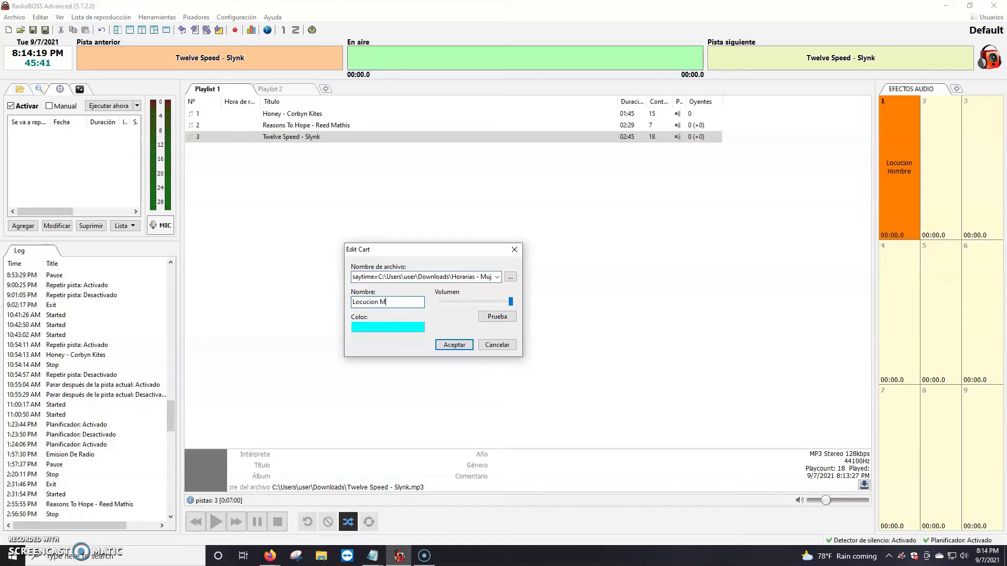
pyautogui.click(387, 327)
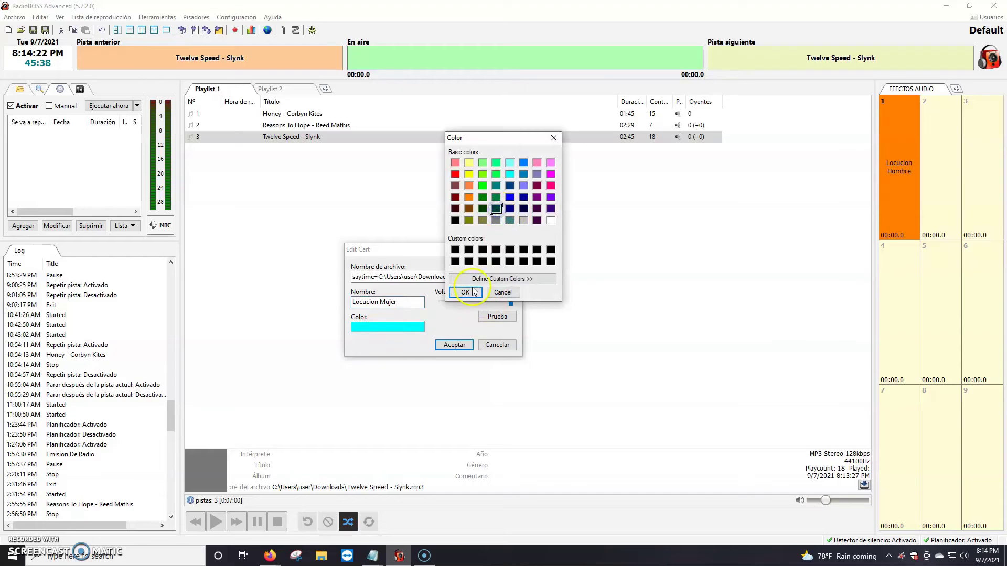
pyautogui.click(465, 292)
pyautogui.click(454, 344)
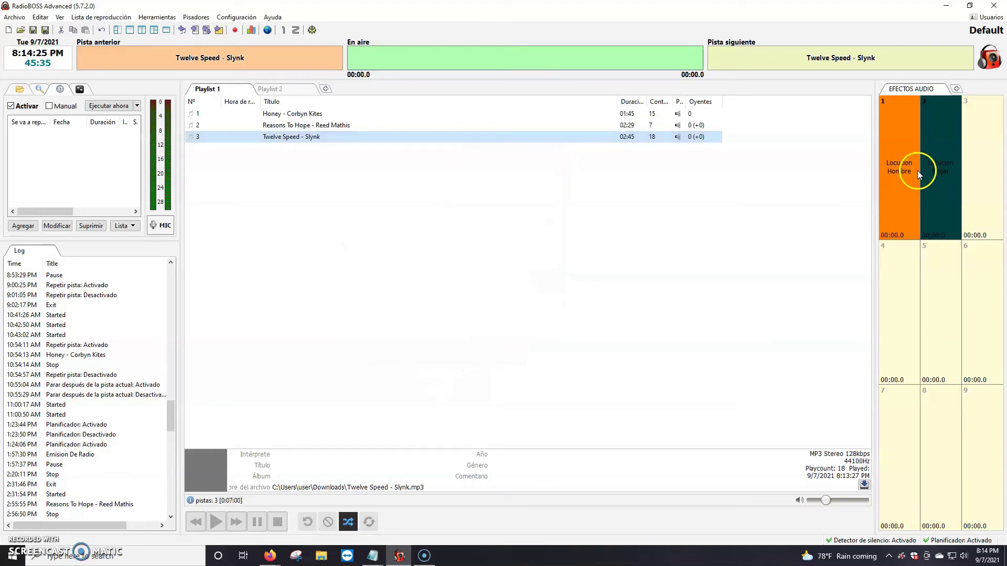
# Play Honey - Corbyn Kites, trigger the Locucion Hombre and Locucion Mujer carts over it and stop playback
pyautogui.doubleClick(276, 114)
pyautogui.click(895, 177)
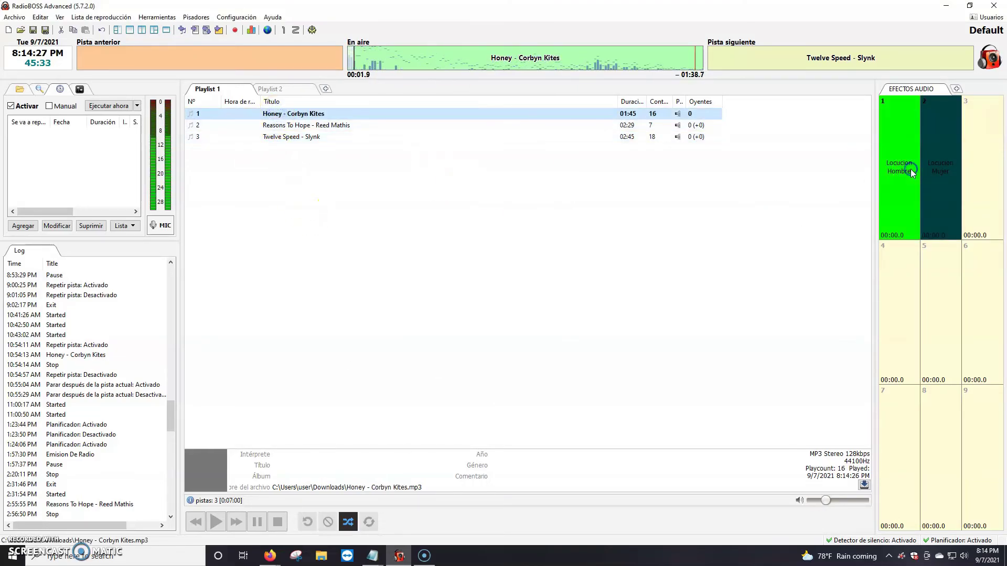
pyautogui.click(942, 159)
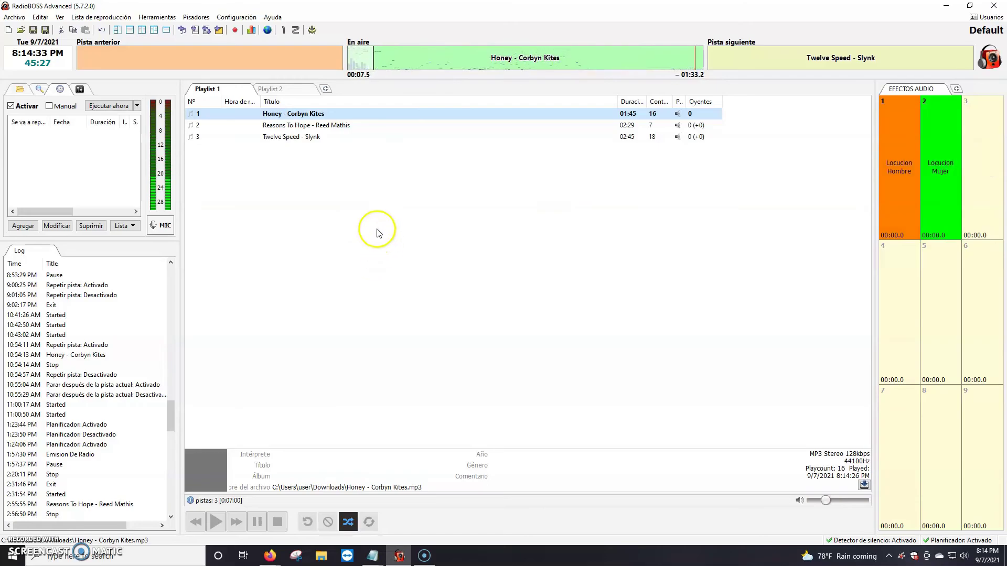
pyautogui.click(276, 523)
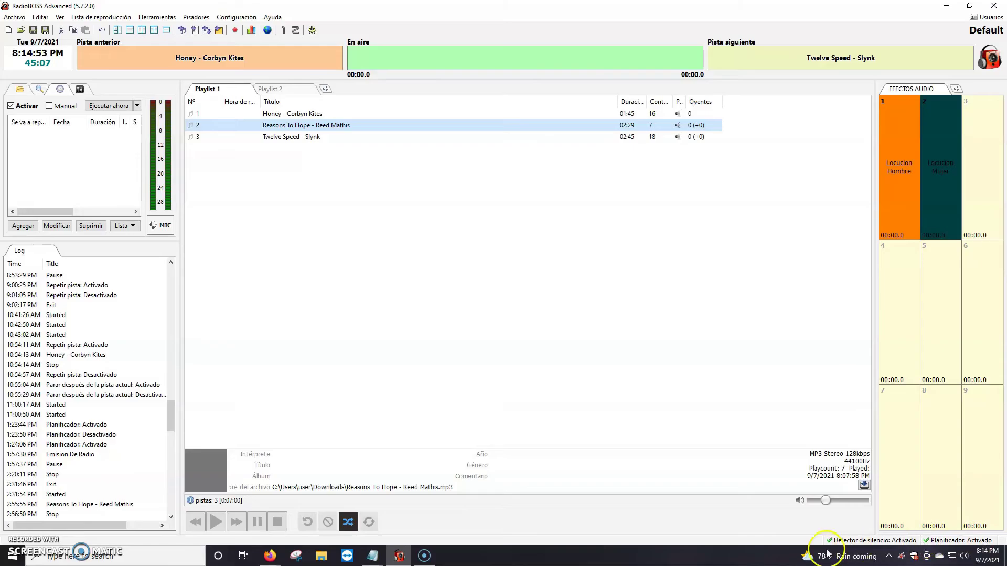
pyautogui.moveTo(809, 555)
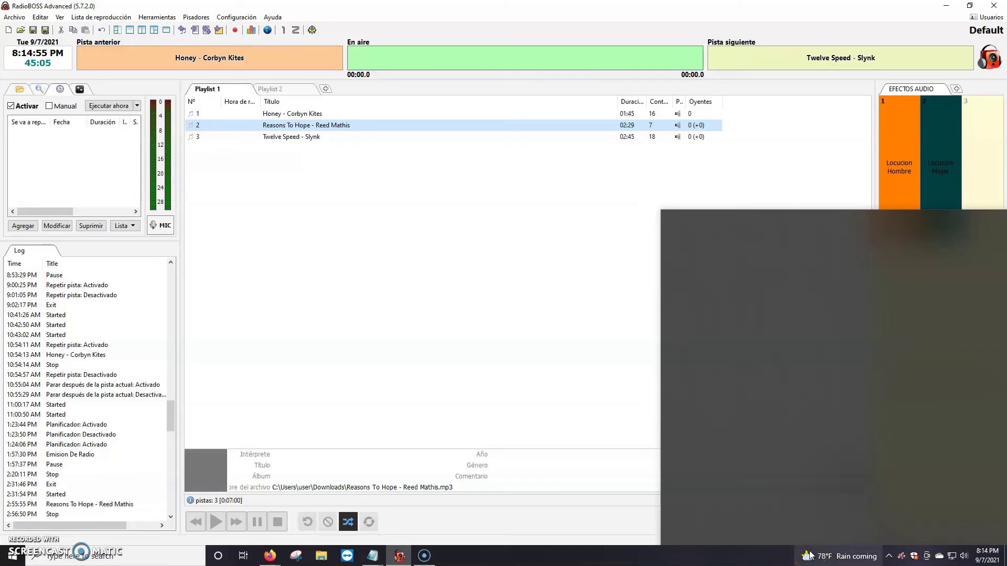
pyautogui.click(437, 320)
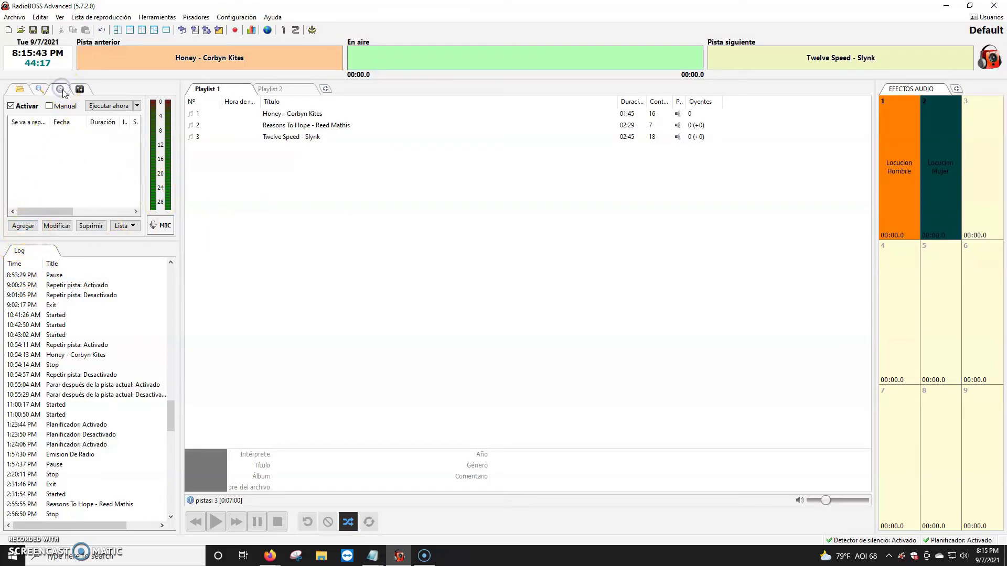
# Start a new scheduler event and set its action to the automatic announcement Anuncio de la hora
pyautogui.click(23, 225)
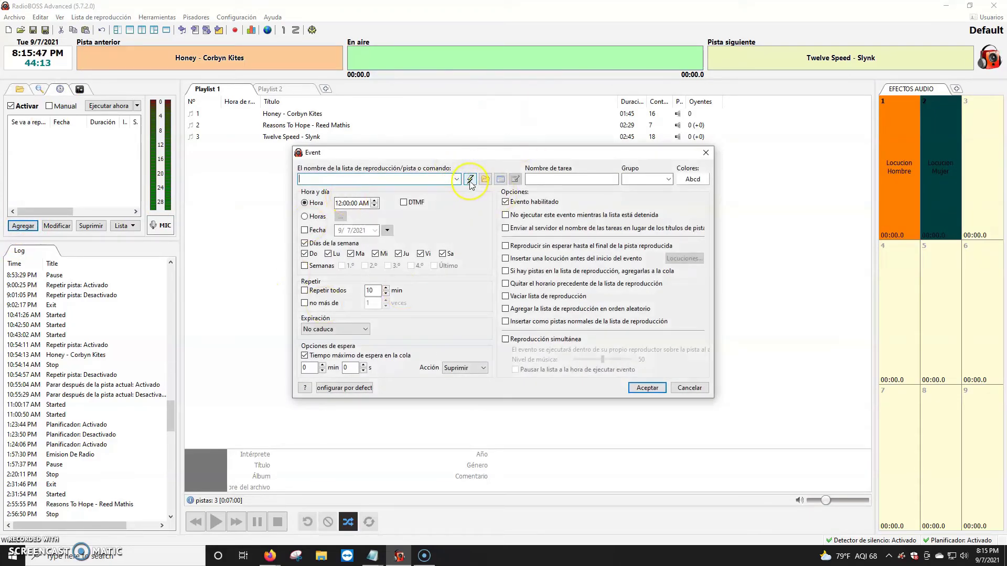
pyautogui.click(470, 182)
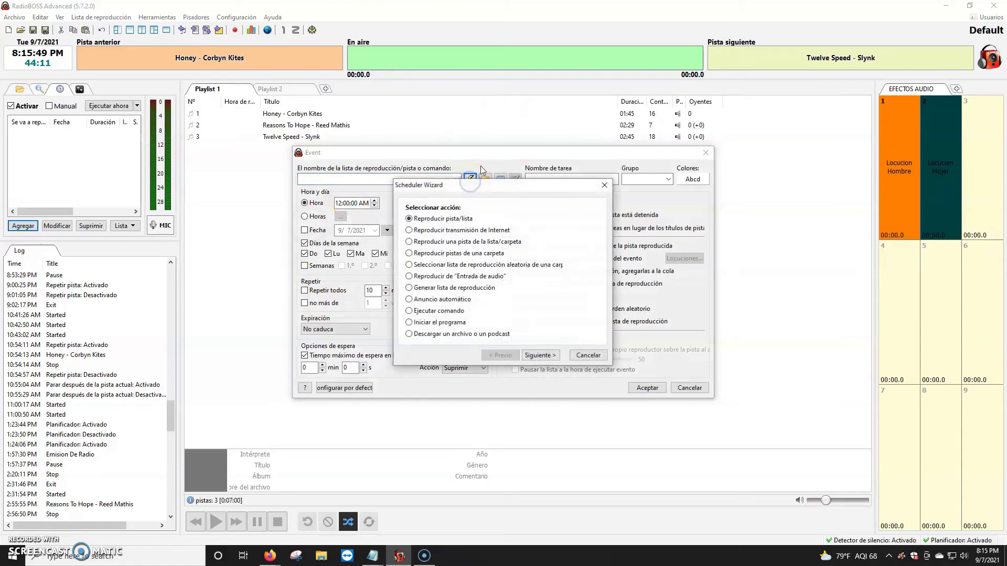
pyautogui.click(409, 299)
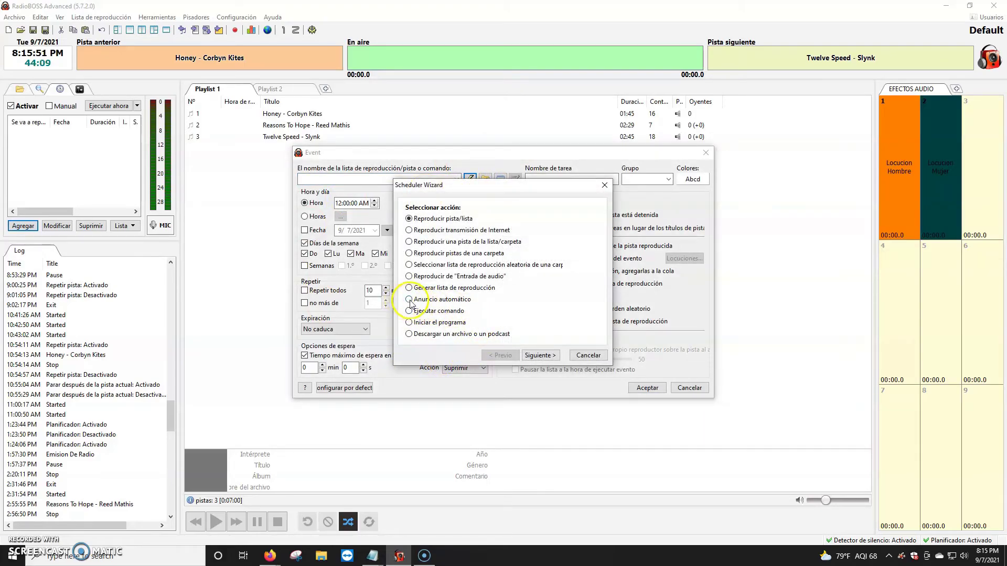
pyautogui.click(537, 355)
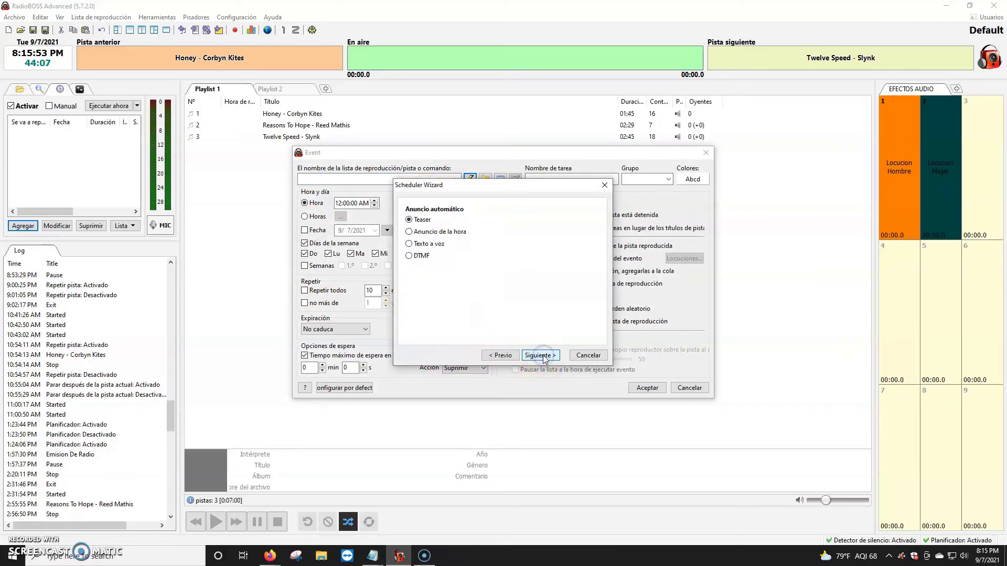
pyautogui.click(409, 232)
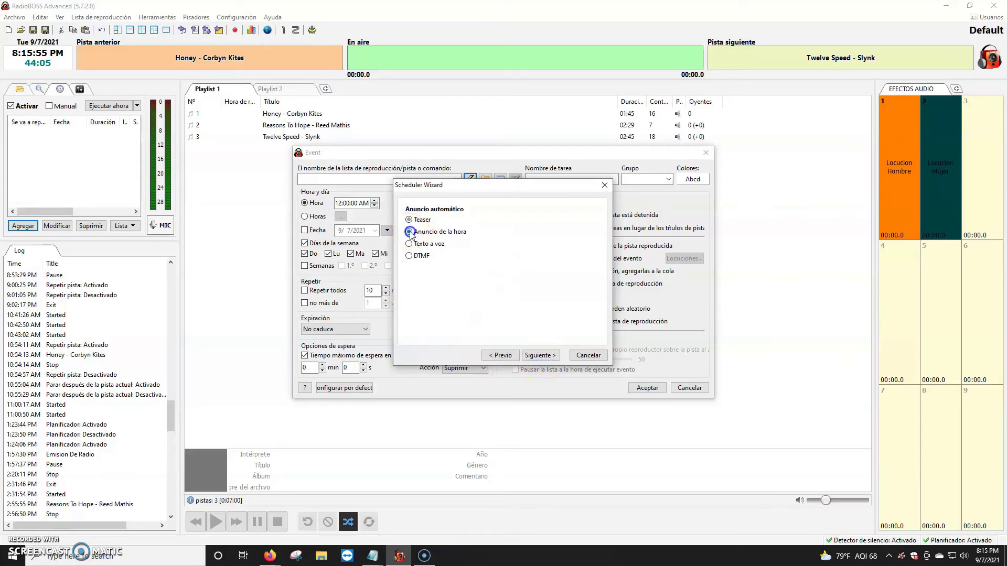
# Use the sound files in the Downloads folder Hombre - Mexico 1 for the event's time announcement
pyautogui.click(539, 355)
pyautogui.click(584, 274)
pyautogui.click(198, 344)
pyautogui.click(378, 288)
pyautogui.click(553, 440)
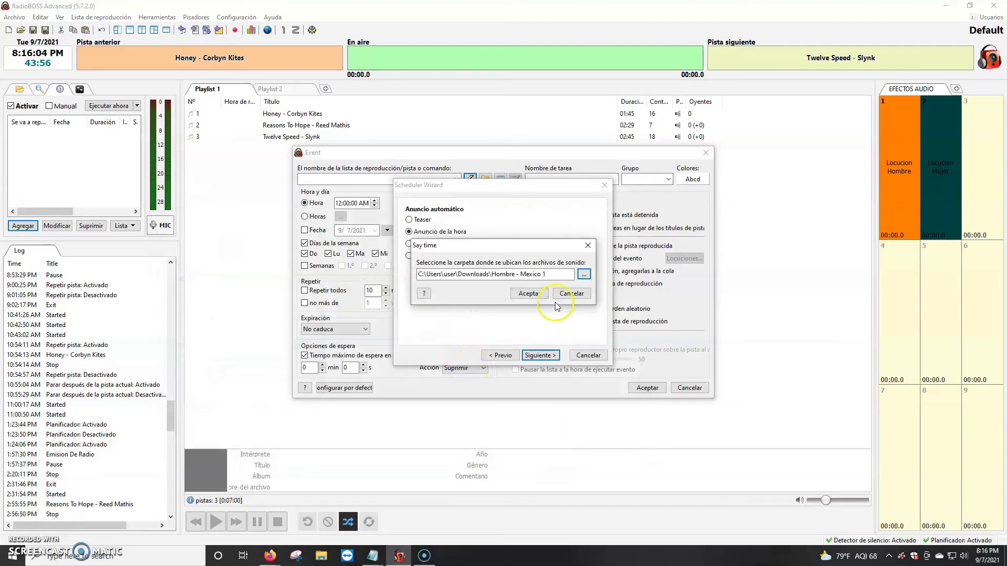
pyautogui.click(524, 293)
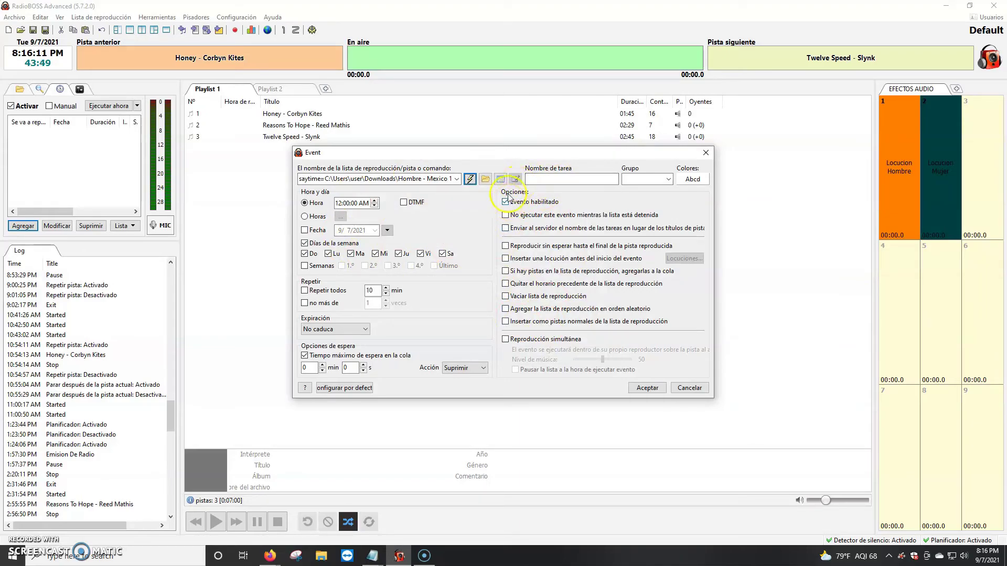
# Name the event's task Hora 0 and enter Hora 0 as its group
pyautogui.click(542, 179)
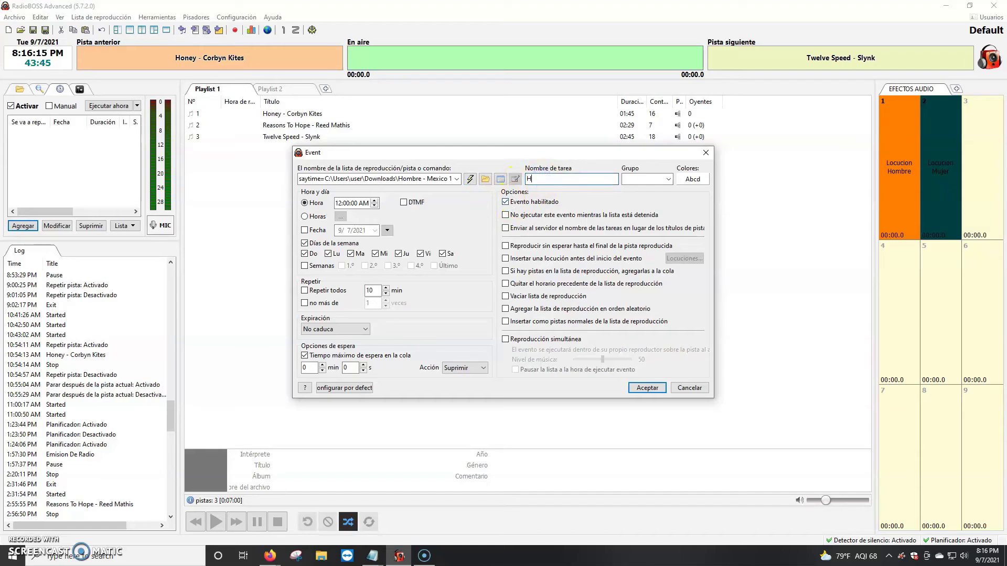
pyautogui.write('Hora 0')
pyautogui.click(634, 178)
pyautogui.write('h')
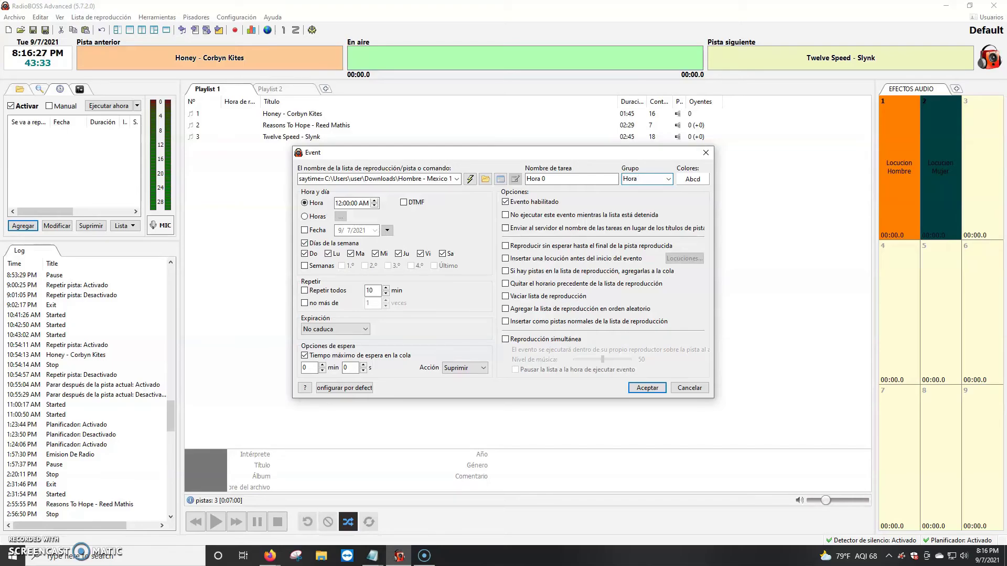
# Set the event's start time to 8:17:00 PM
pyautogui.click(349, 204)
pyautogui.press('Right')
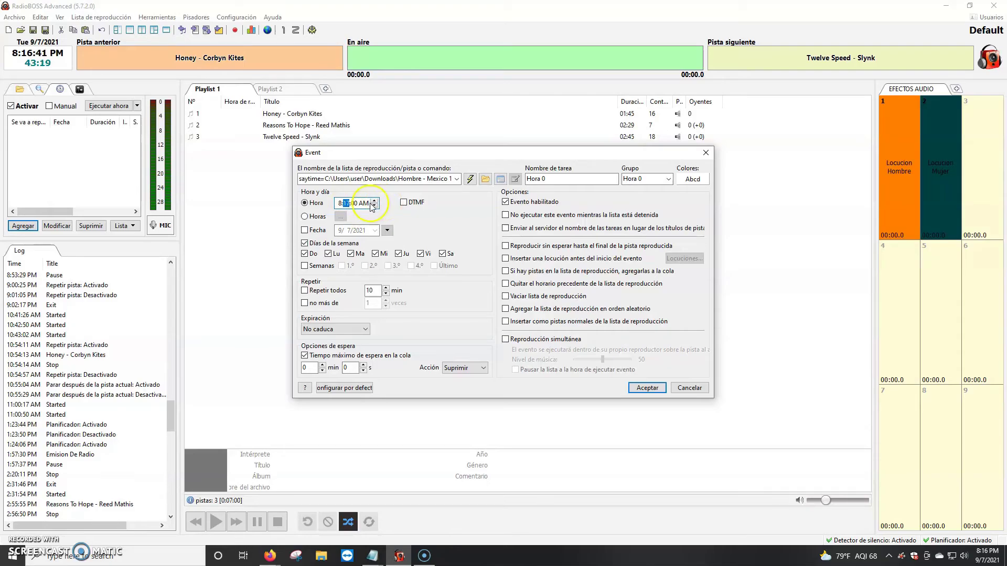
pyautogui.click(367, 215)
pyautogui.click(364, 203)
pyautogui.click(374, 205)
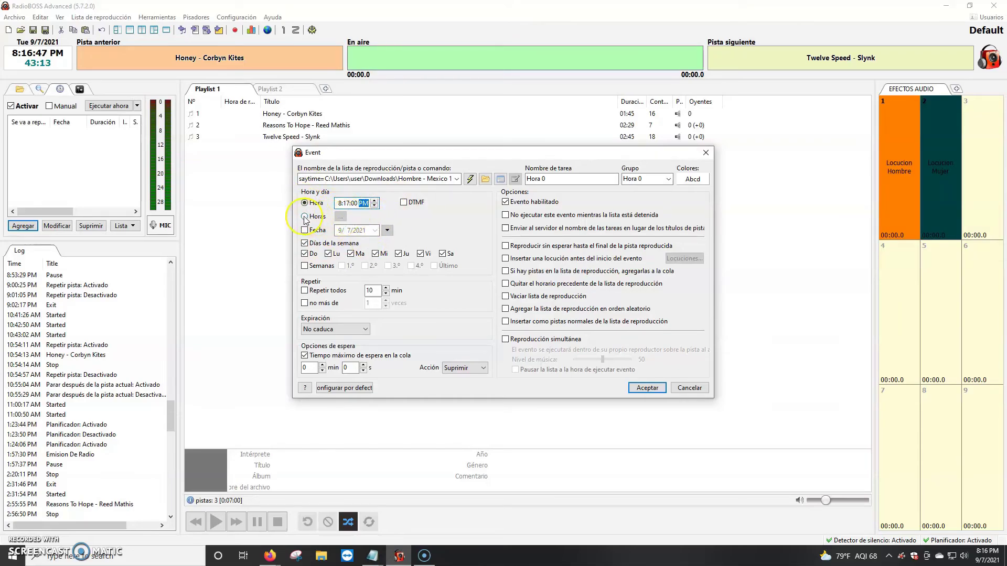
pyautogui.click(305, 218)
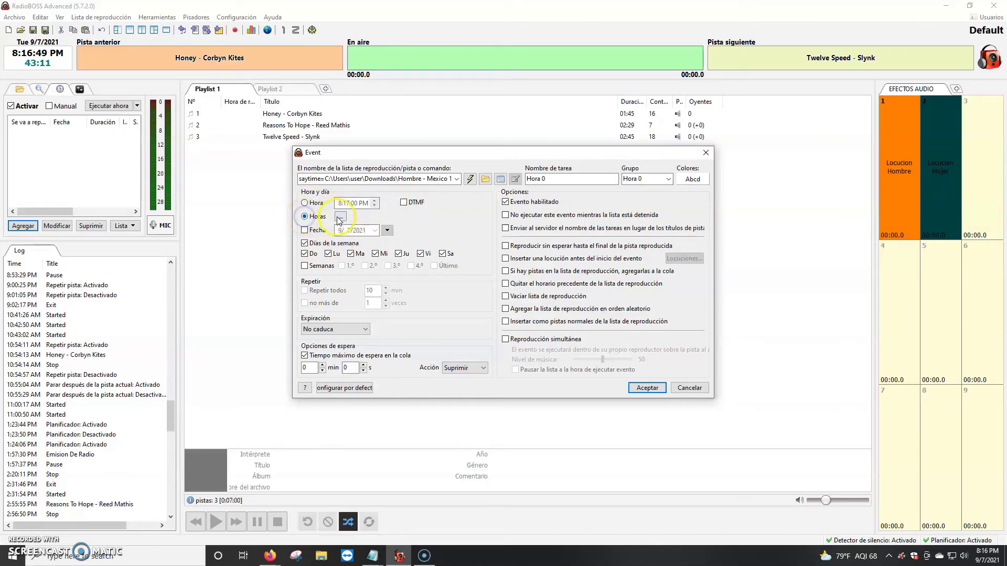
pyautogui.click(340, 216)
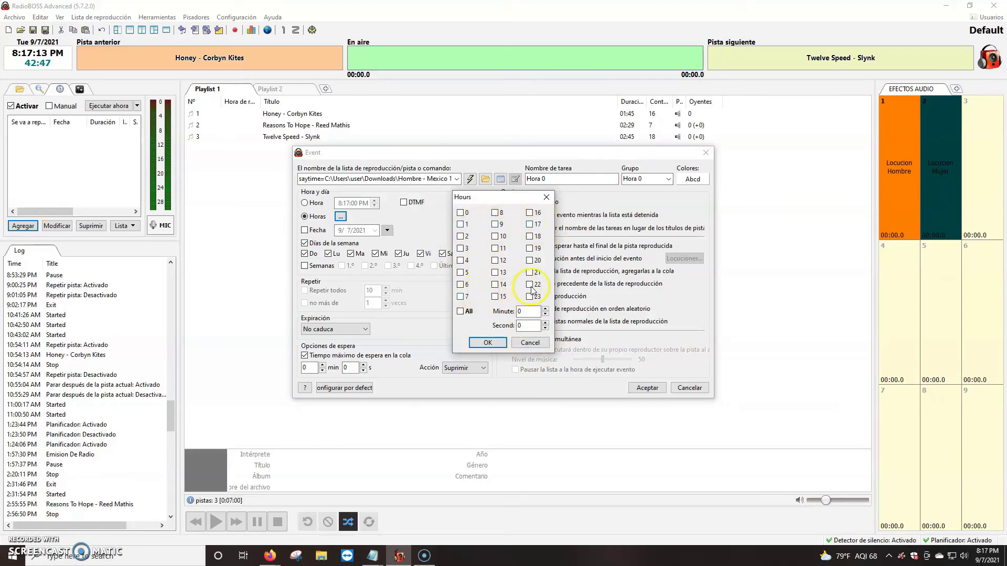
pyautogui.click(531, 261)
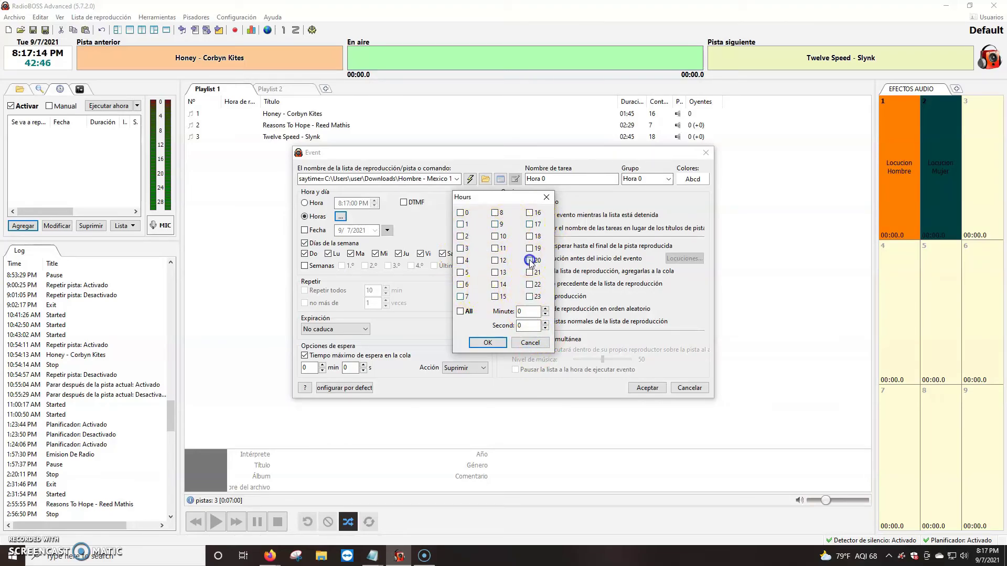
pyautogui.doubleClick(529, 312)
pyautogui.write('30')
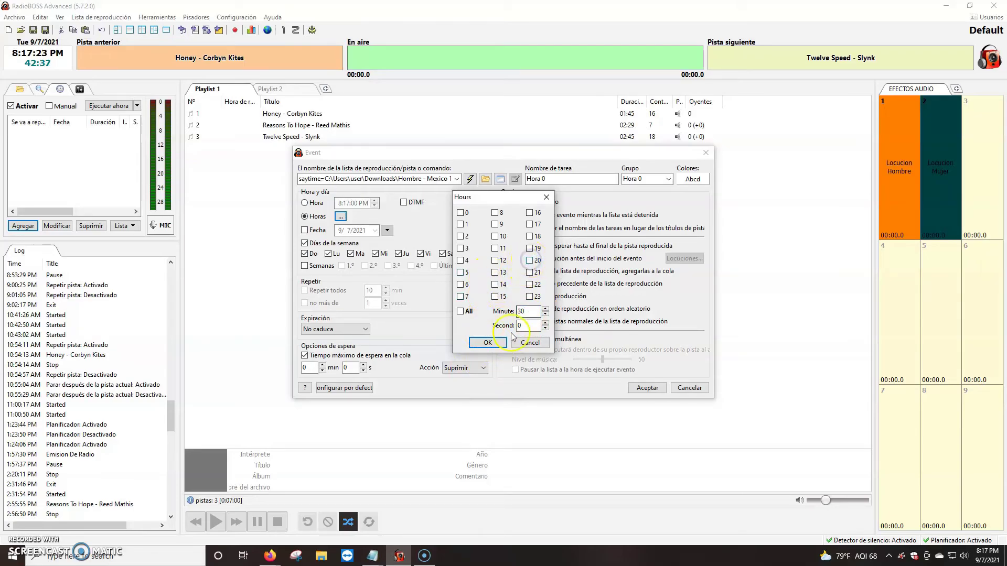
pyautogui.click(529, 342)
pyautogui.click(304, 202)
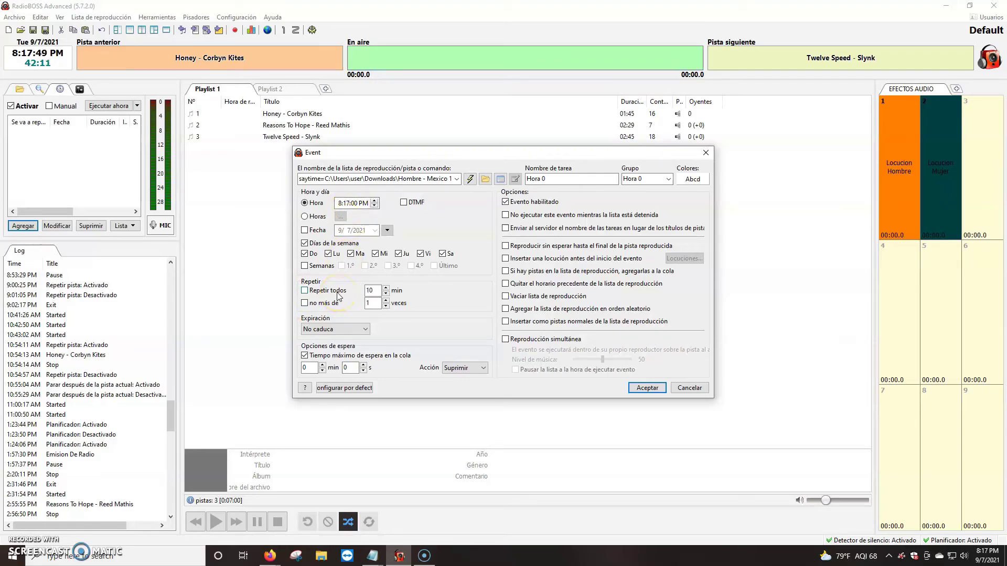
# Make the event repeat every 30 minutes and set its queue timeout action to Reproducir
pyautogui.click(304, 291)
pyautogui.doubleClick(370, 290)
pyautogui.write('3')
pyautogui.click(457, 370)
pyautogui.click(461, 388)
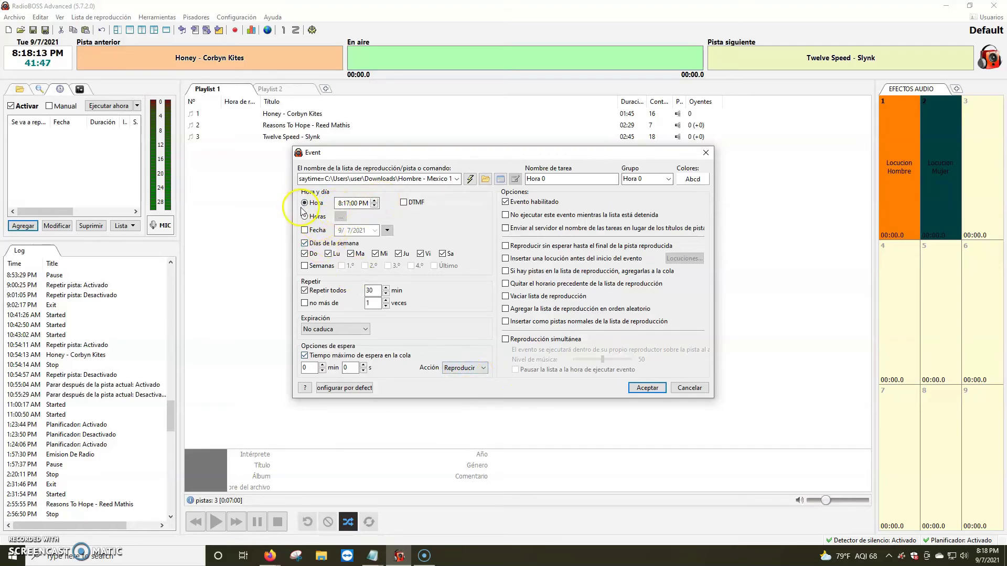
pyautogui.click(358, 230)
pyautogui.click(359, 212)
pyautogui.click(454, 369)
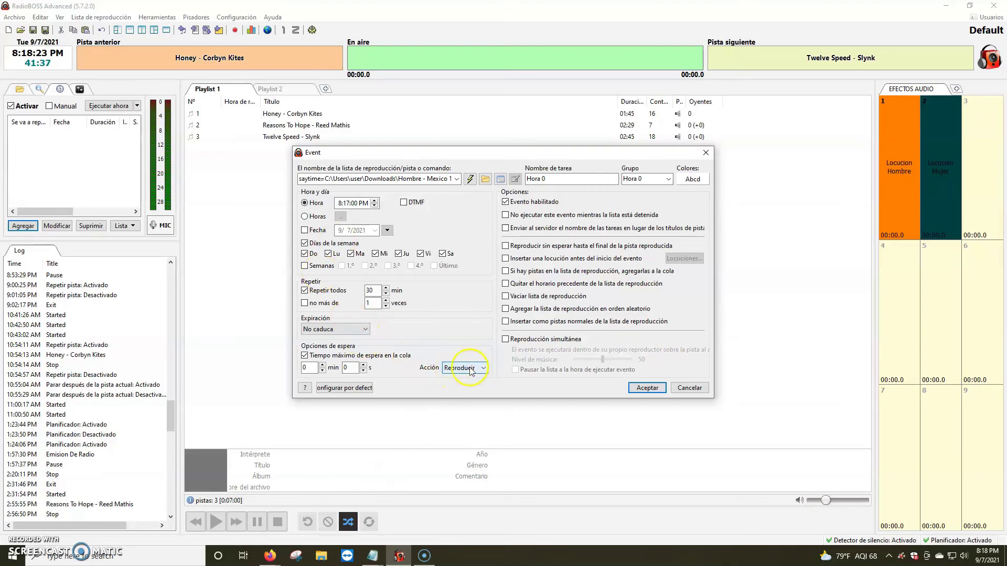
# Turn off the event's 30-minute repetition, keeping Reproducir as the queue timeout action
pyautogui.click(309, 370)
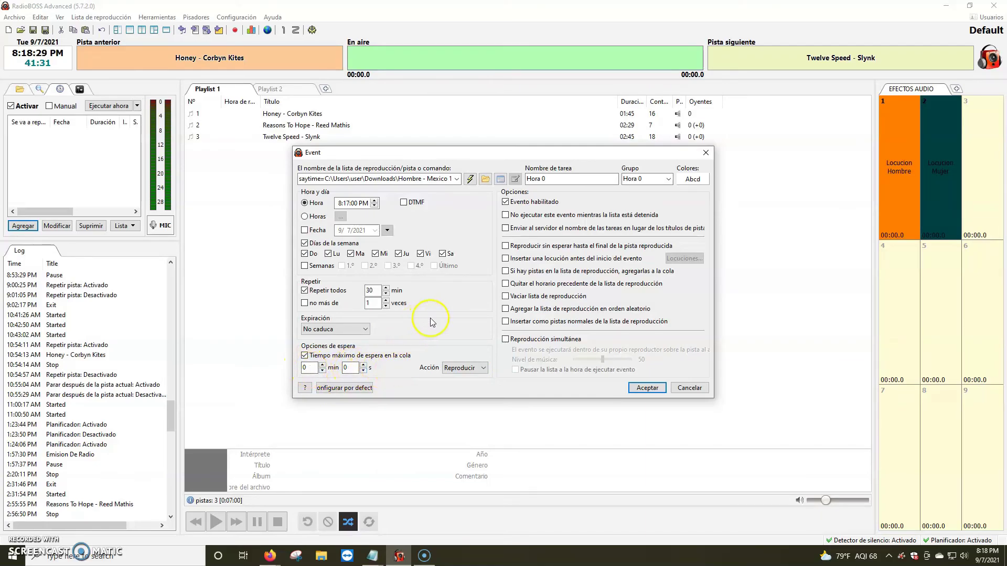
pyautogui.click(304, 291)
pyautogui.click(369, 291)
pyautogui.click(304, 291)
pyautogui.click(368, 291)
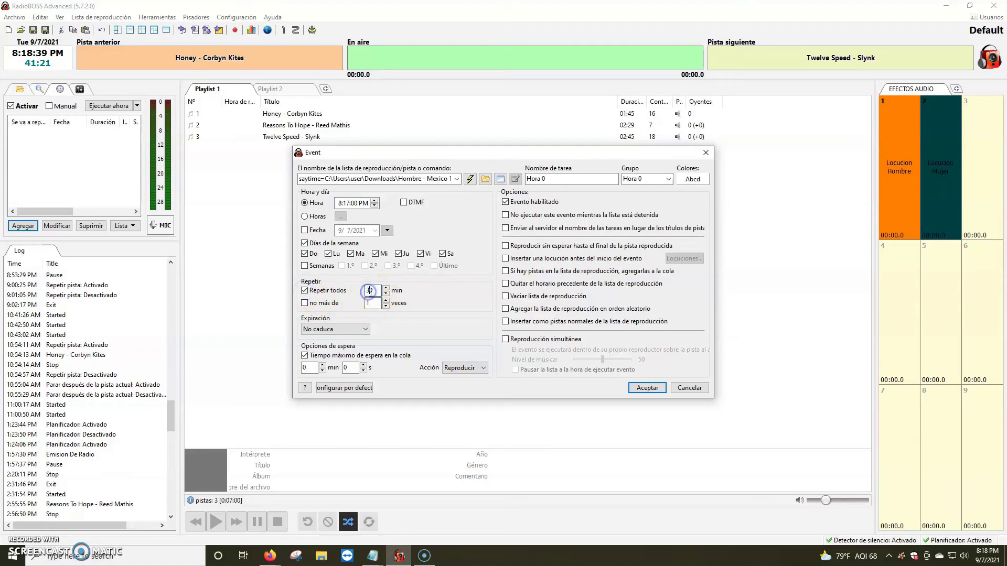
pyautogui.click(473, 369)
pyautogui.click(452, 386)
pyautogui.click(305, 291)
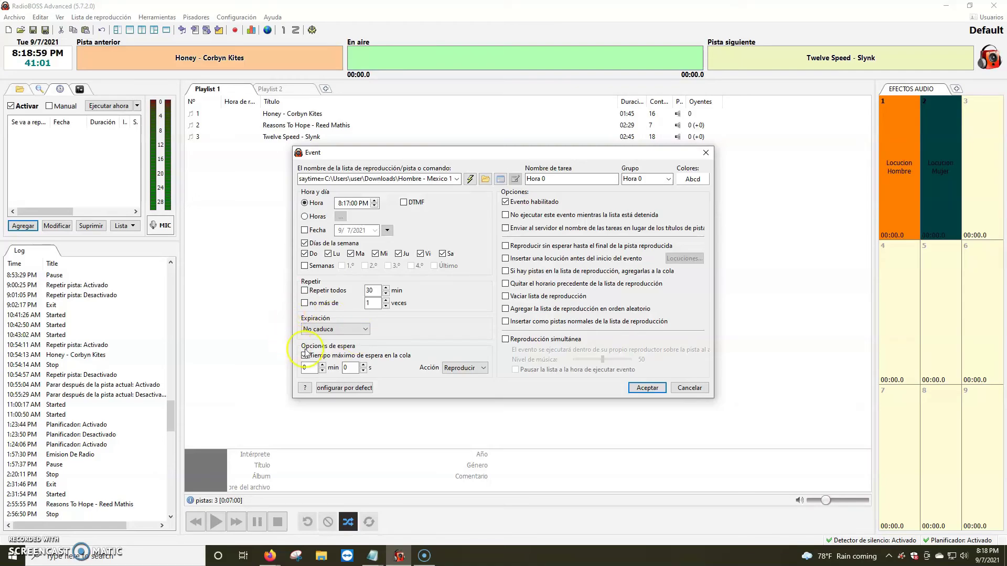
# Set the event's maximum queue wait to 5 minutes with Suprimir as the timeout action
pyautogui.click(345, 369)
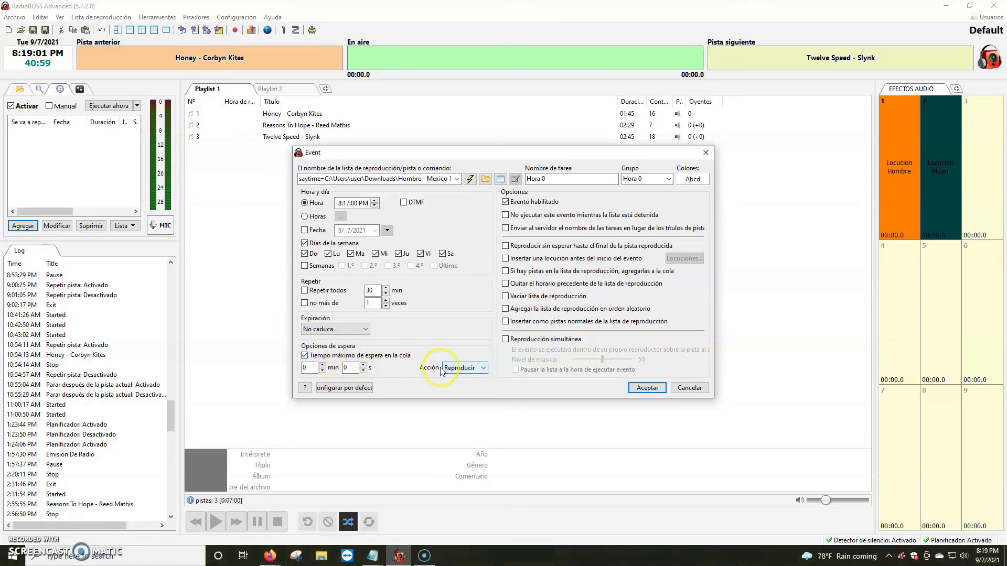
pyautogui.click(469, 368)
pyautogui.click(455, 378)
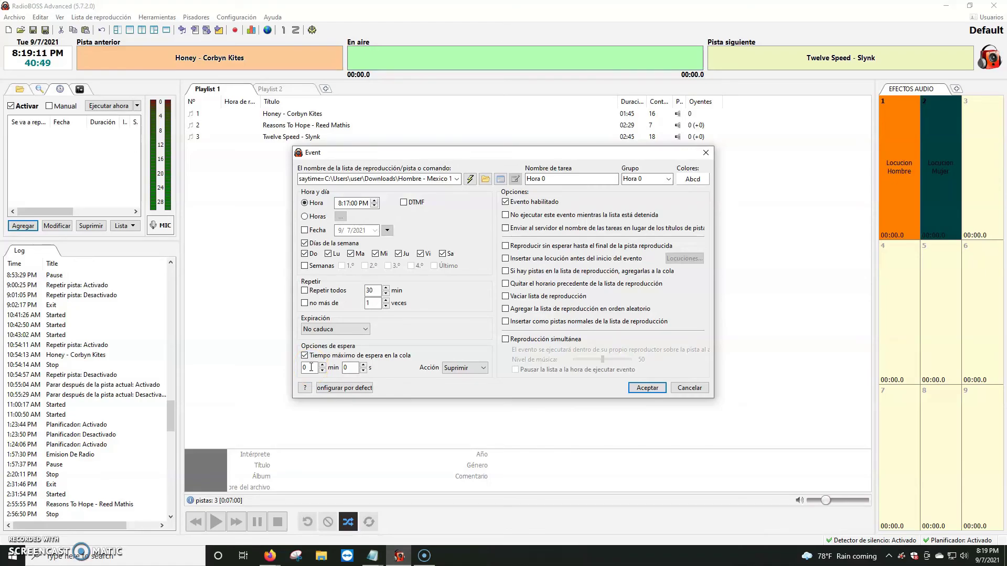
pyautogui.doubleClick(311, 367)
pyautogui.write('5')
pyautogui.click(350, 205)
pyautogui.click(480, 369)
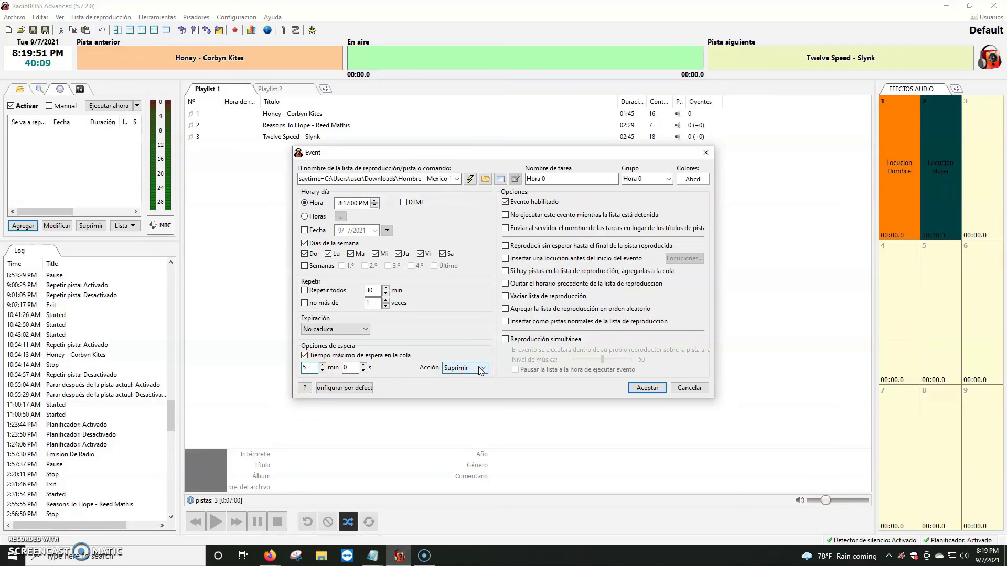
pyautogui.click(310, 367)
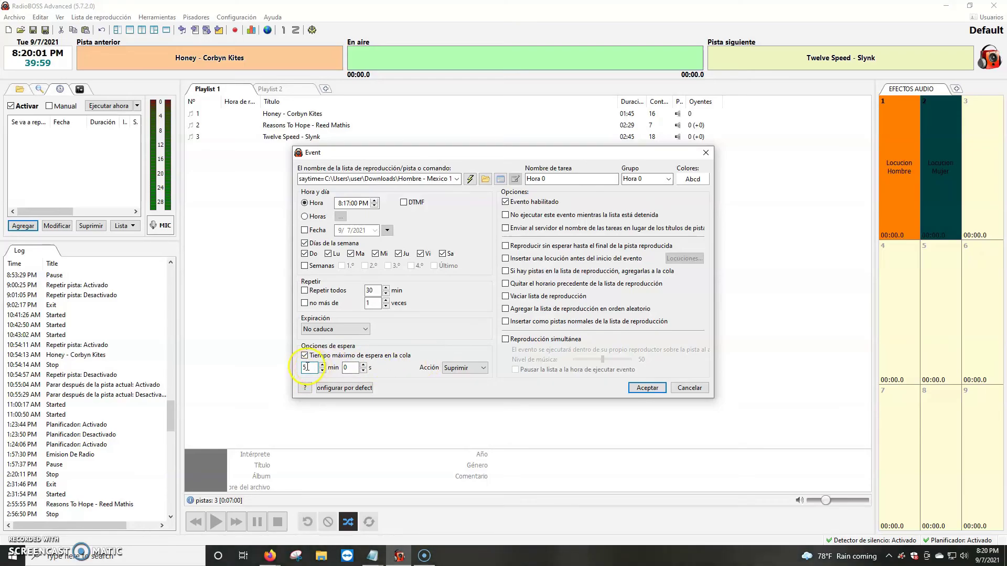
# Set the maximum queue wait to 0 minutes with action Reproducir, and save the event with an 8:25:00 PM start time
pyautogui.click(470, 367)
pyautogui.click(462, 386)
pyautogui.doubleClick(308, 367)
pyautogui.write('0')
pyautogui.click(346, 203)
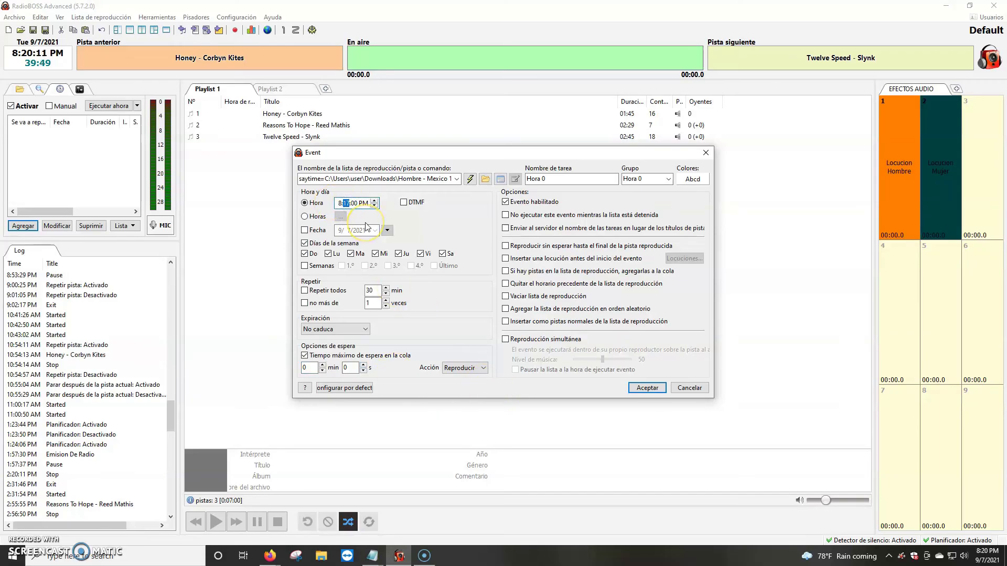
pyautogui.click(647, 389)
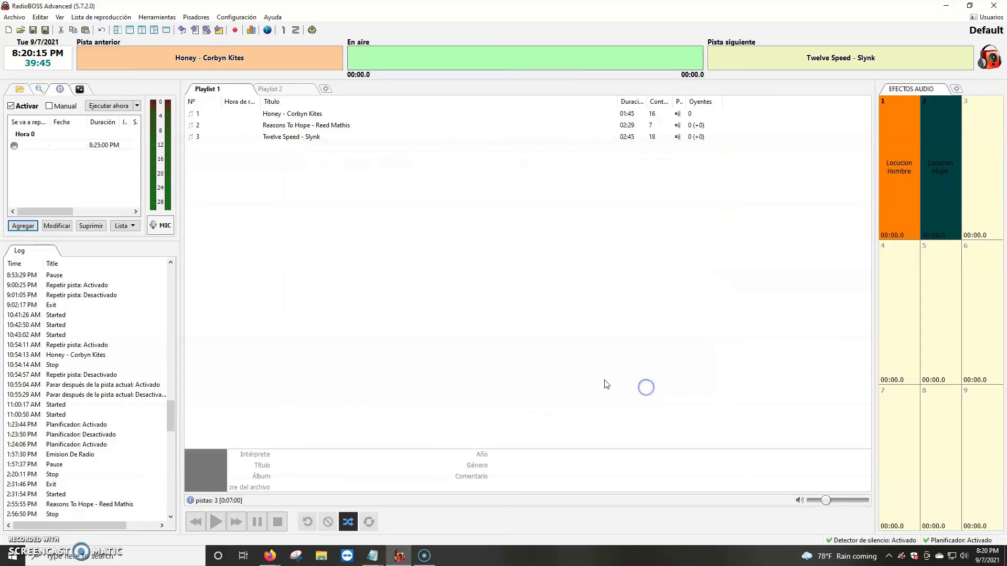
# Change the start time of the scheduled Hora 0 event to 8:22:00 PM and save it
pyautogui.click(38, 150)
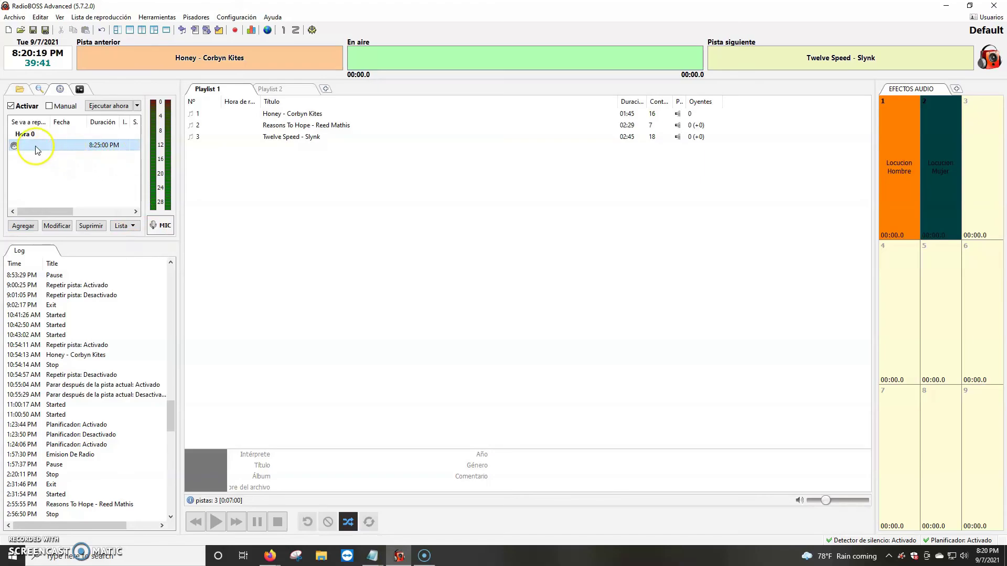
pyautogui.press('Return')
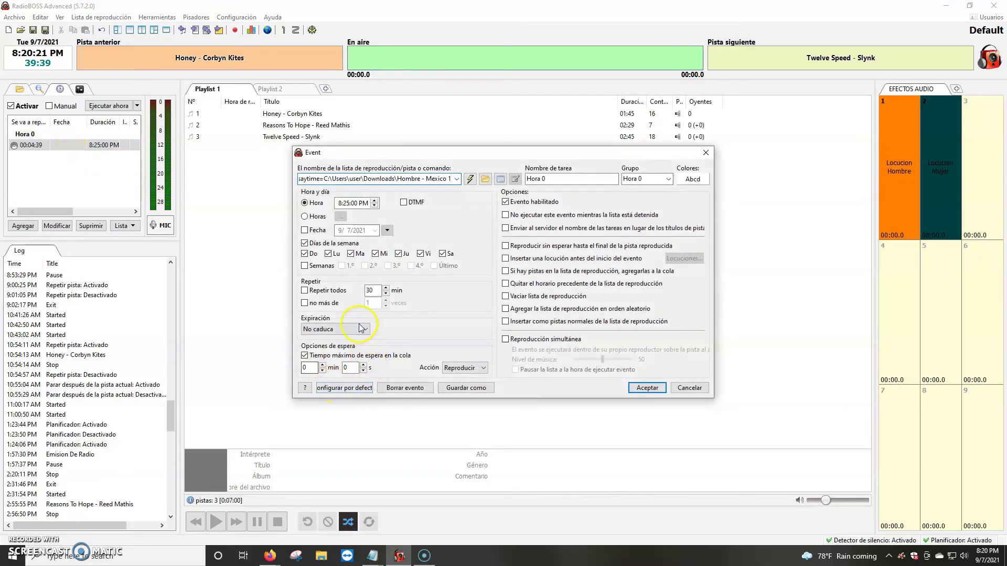
pyautogui.click(346, 203)
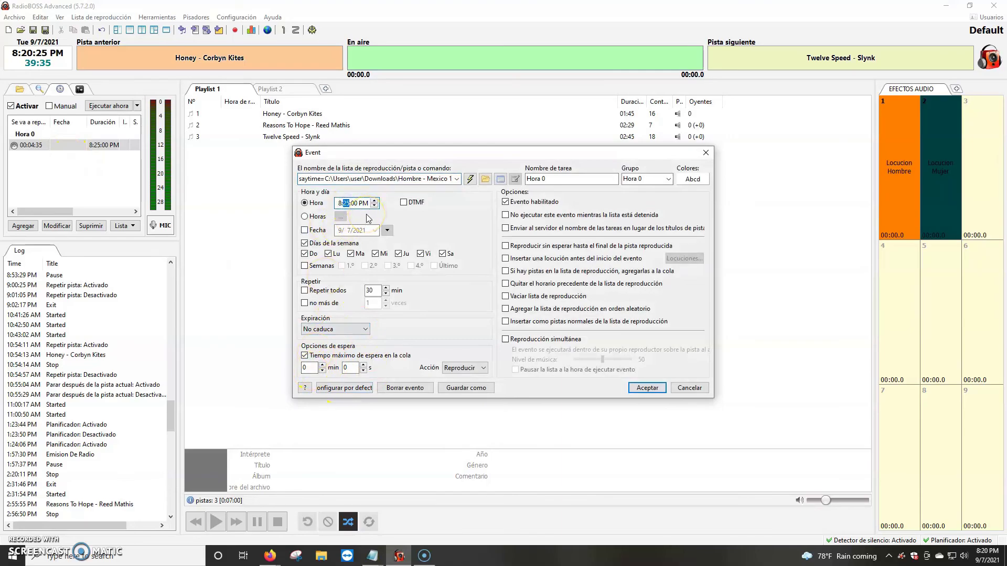
pyautogui.click(646, 390)
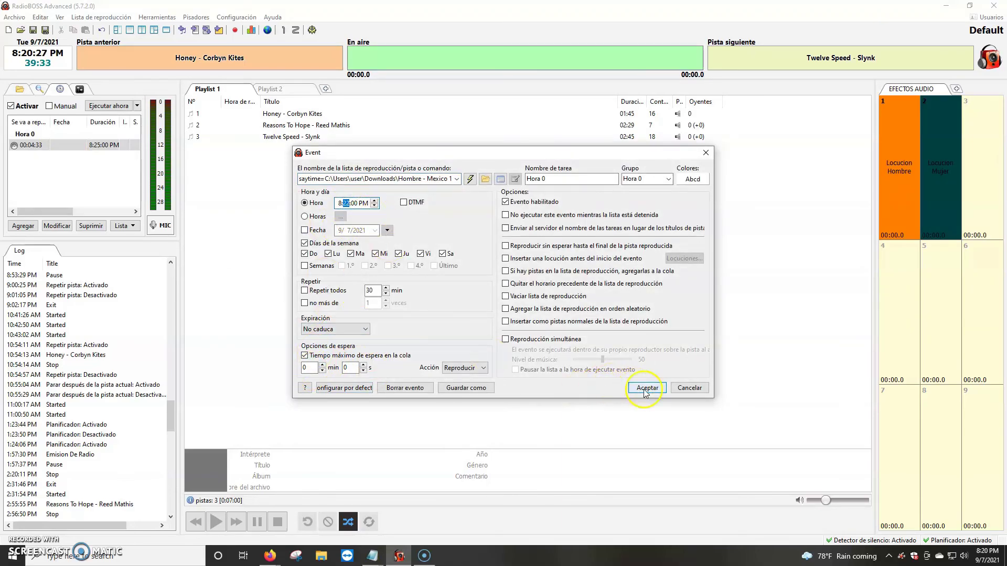
pyautogui.click(39, 147)
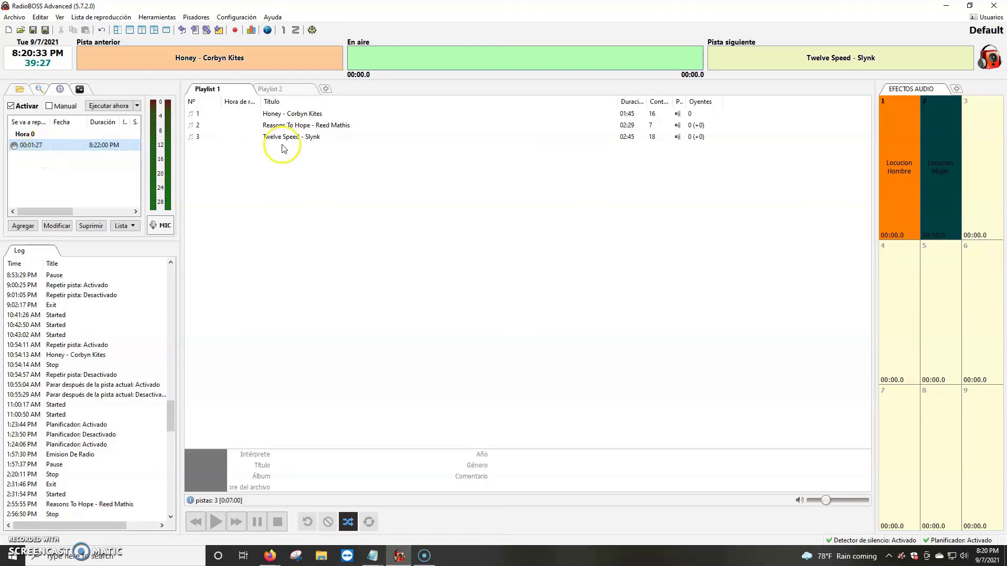
# Reopen the Hora 0 event to examine its maximum queue wait and timeout action
pyautogui.click(38, 151)
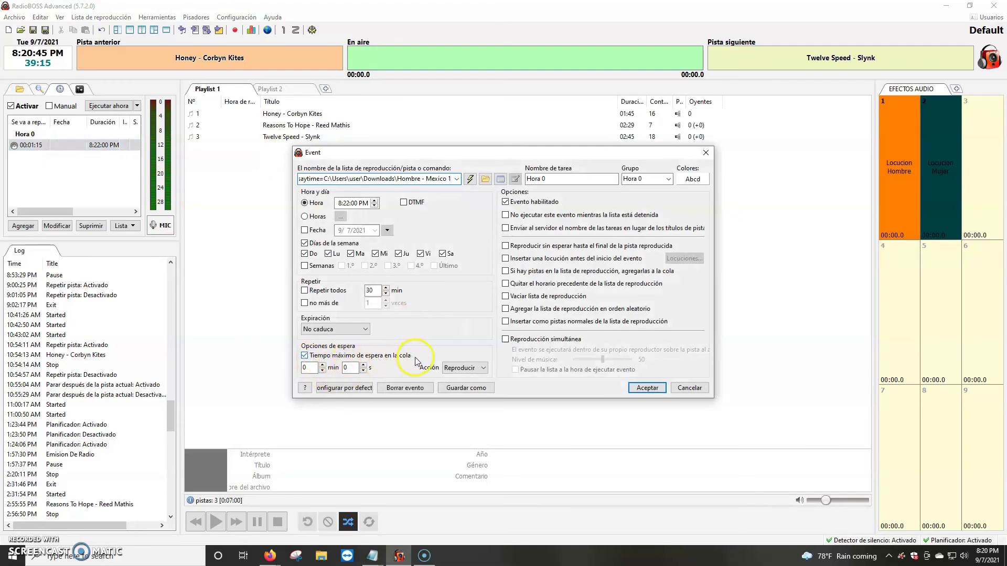
pyautogui.click(306, 367)
pyautogui.click(647, 388)
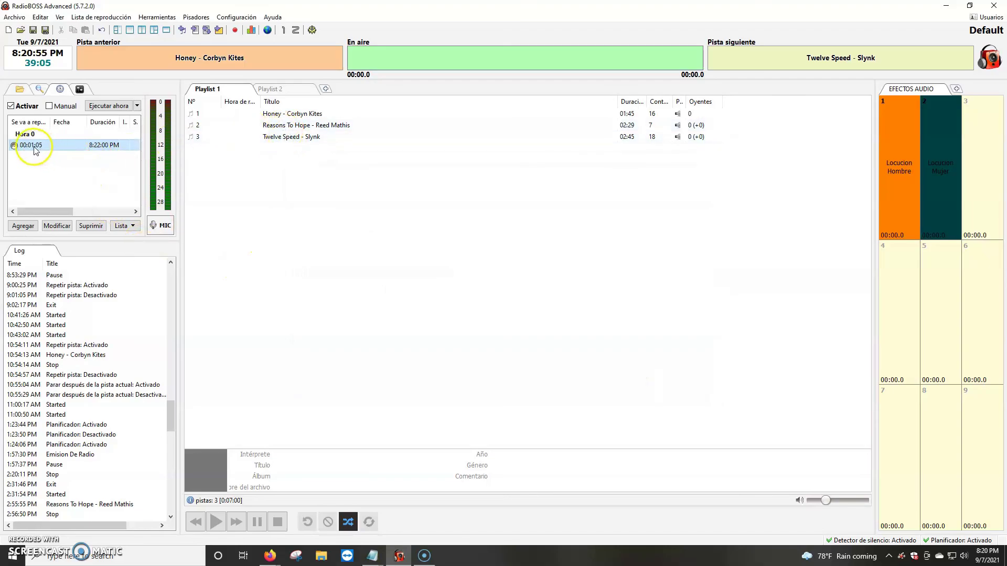
pyautogui.click(282, 129)
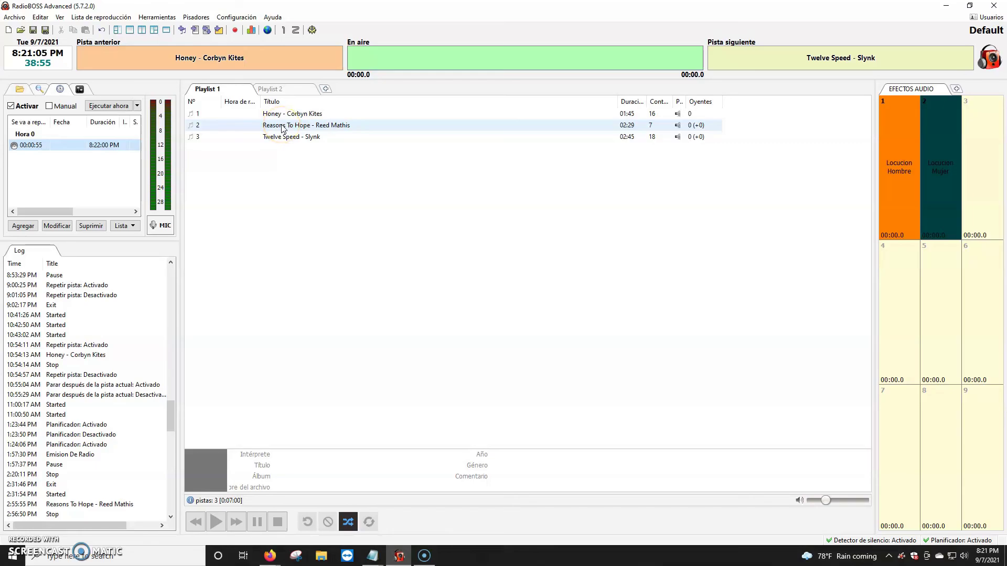
pyautogui.click(52, 146)
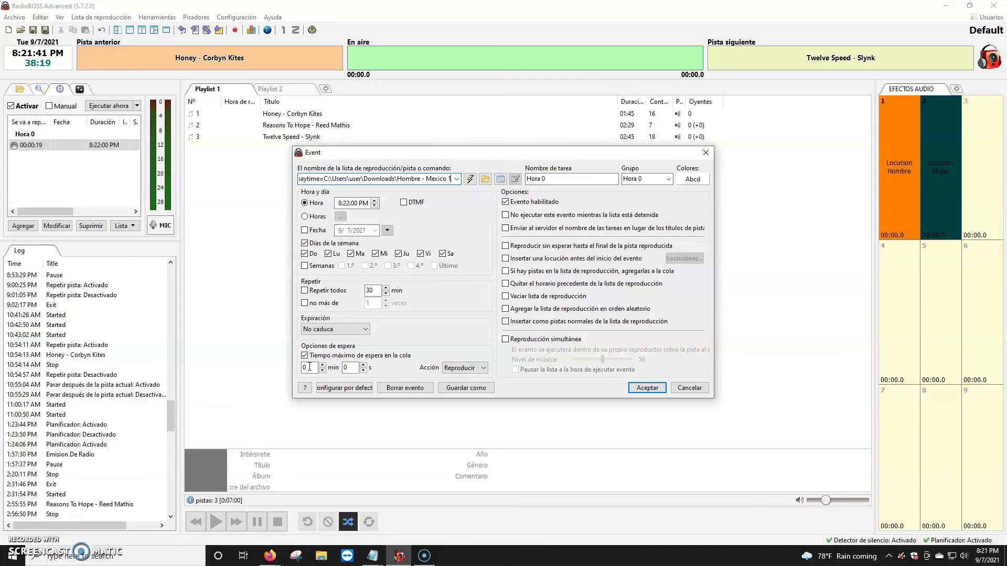
pyautogui.doubleClick(299, 368)
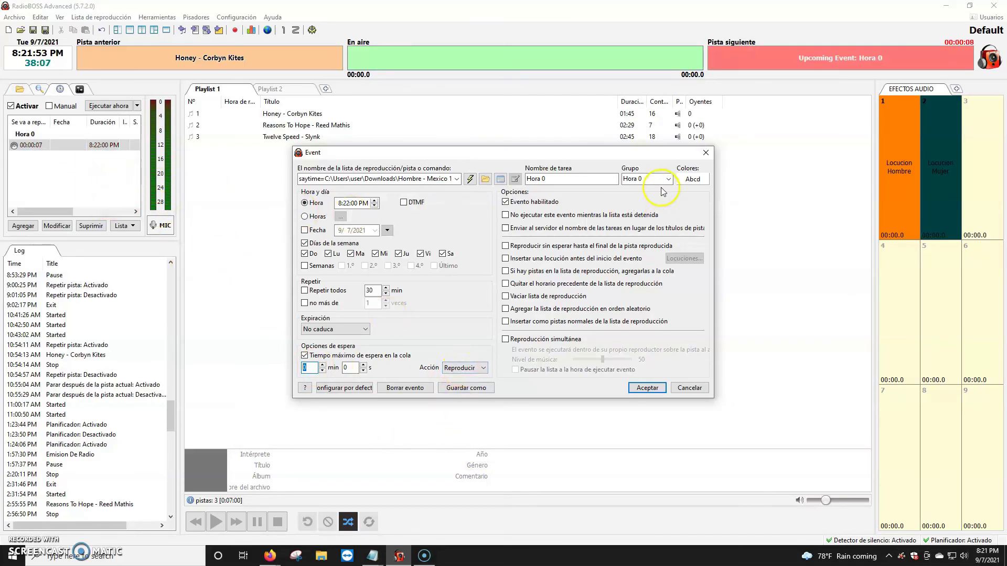
pyautogui.click(647, 388)
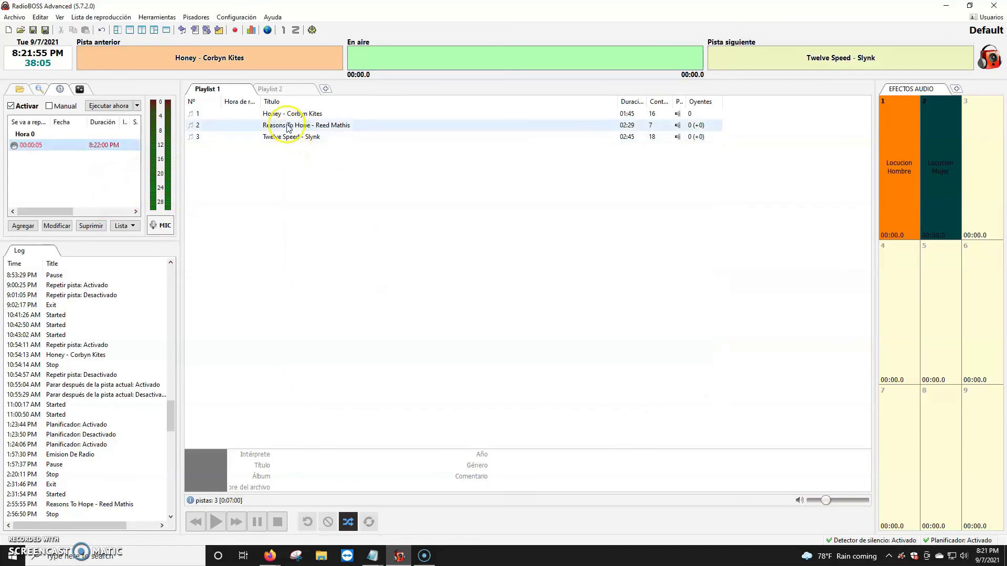
# Play the track Reasons To Hope to test the scheduled time announcement, and stop playback once the announcement has aired
pyautogui.click(286, 126)
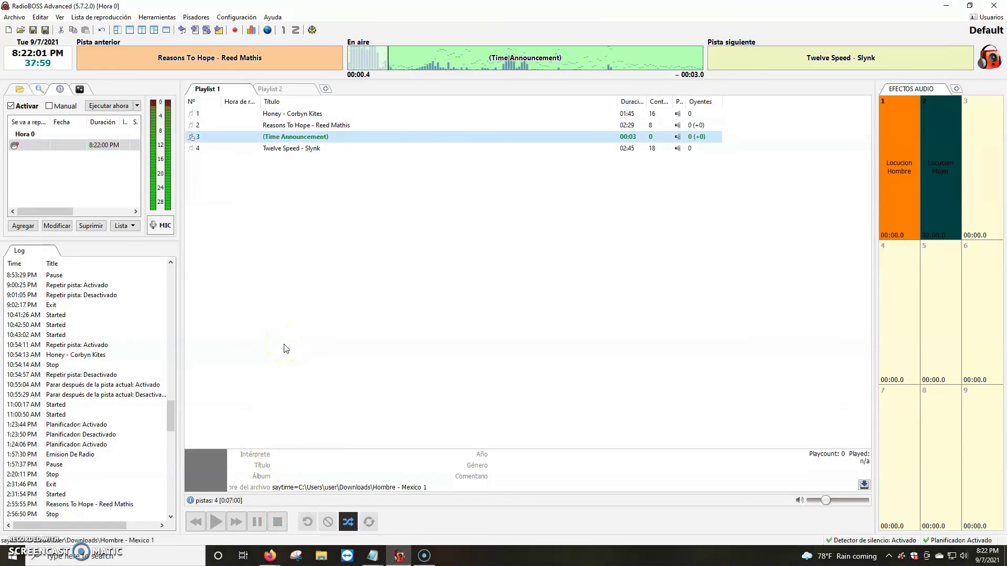
pyautogui.click(279, 521)
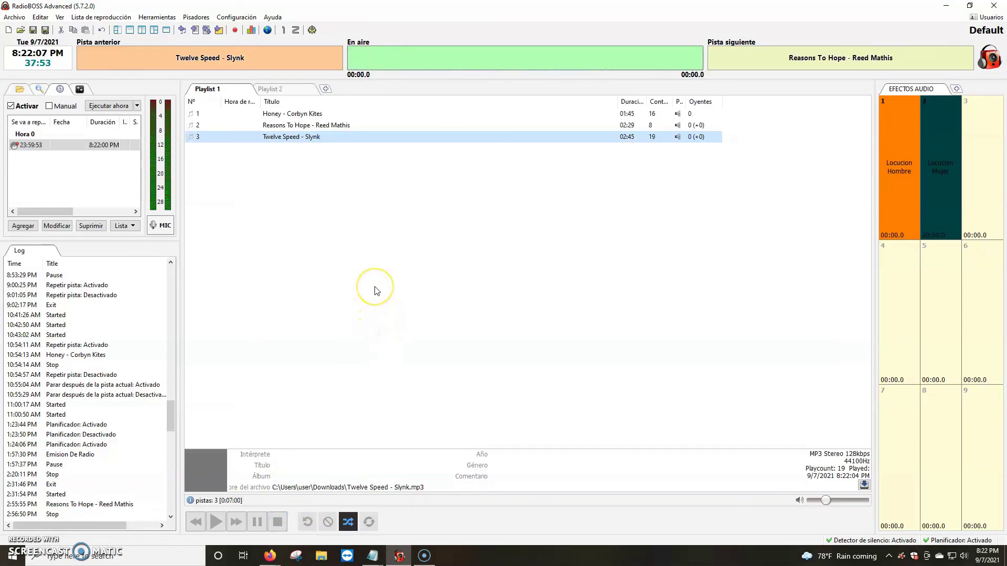